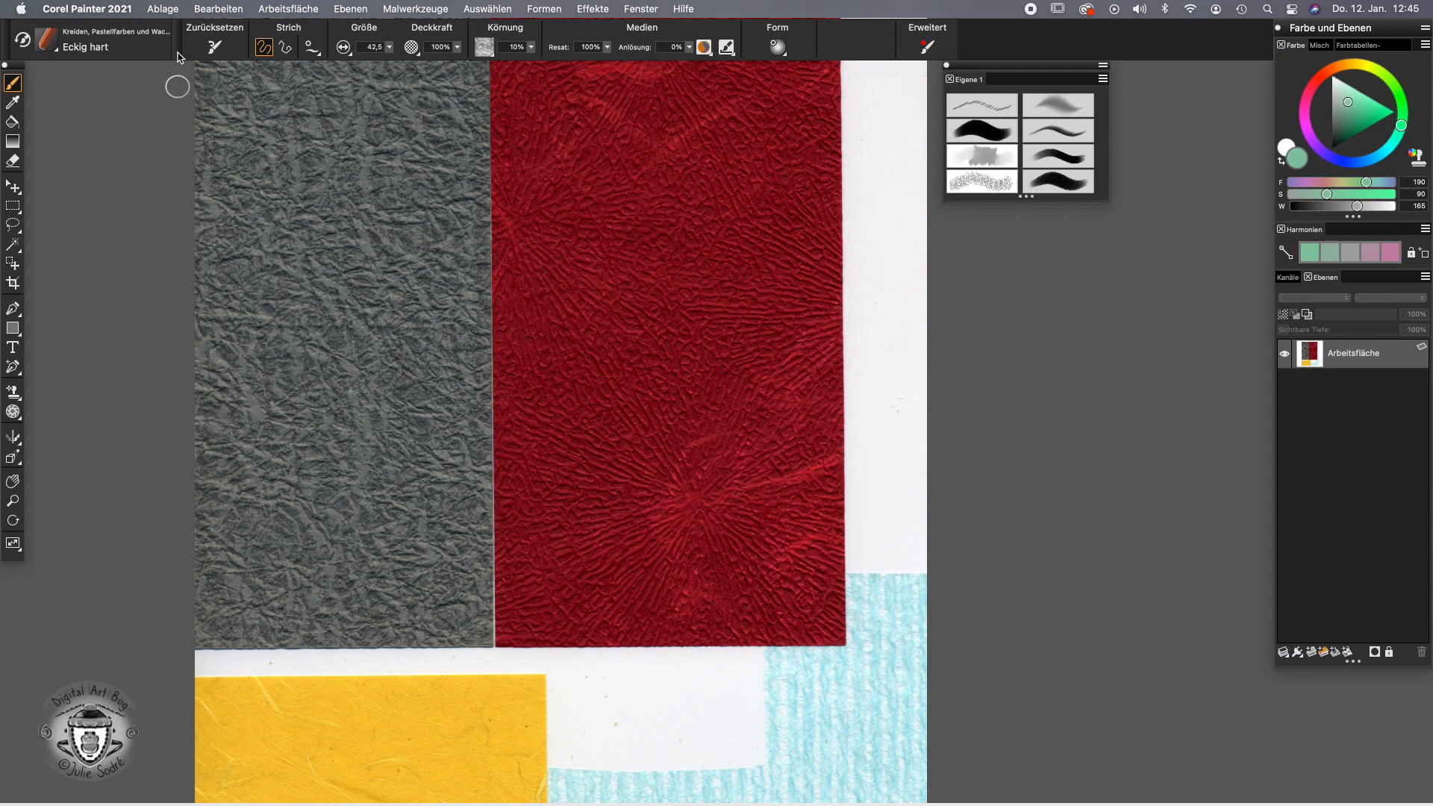
# - Browse enlarged previews of the scanned paper textures from papier Textur002.tif to papier Textur018.tif, closing the file chooser without opening any
pyautogui.click(162, 9)
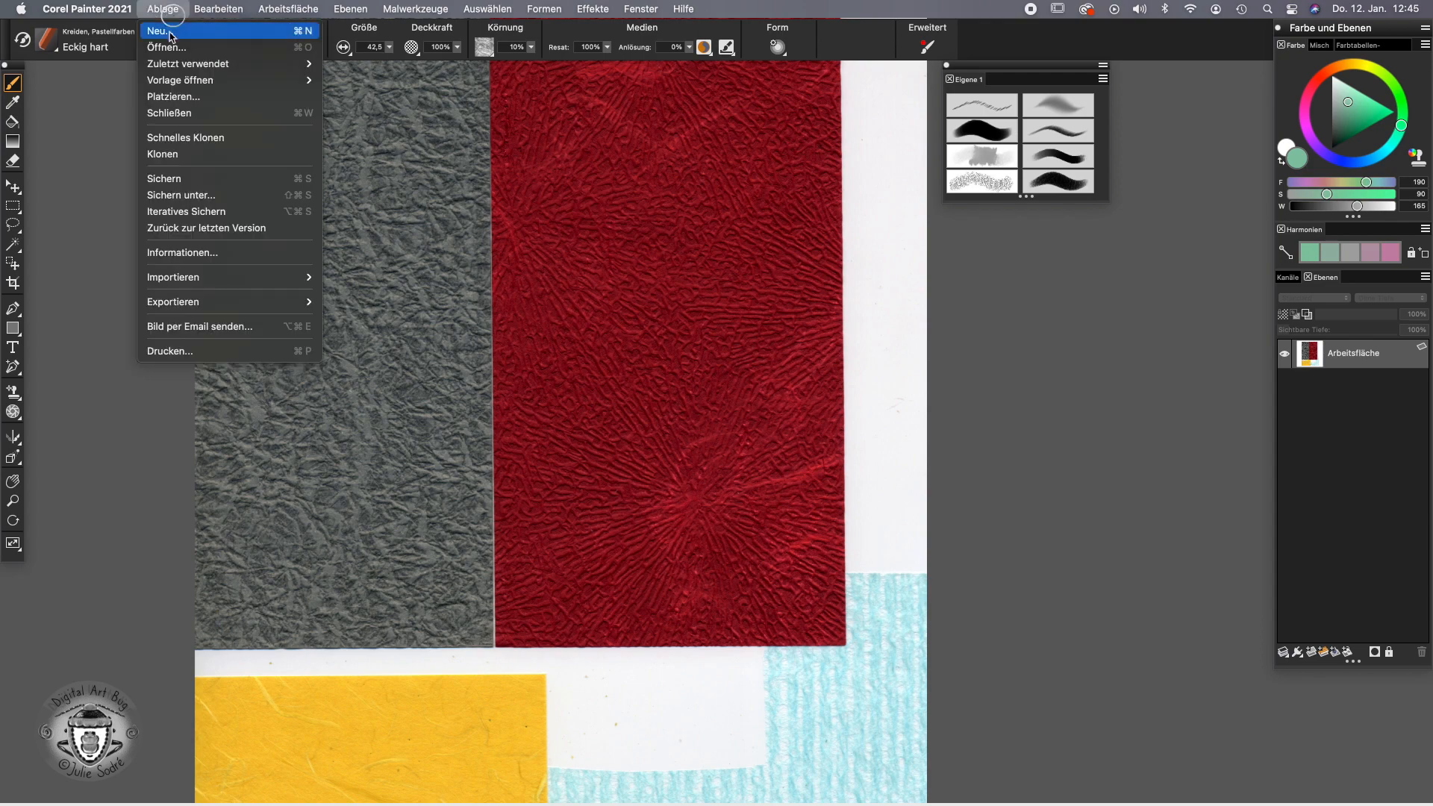
pyautogui.moveTo(176, 81)
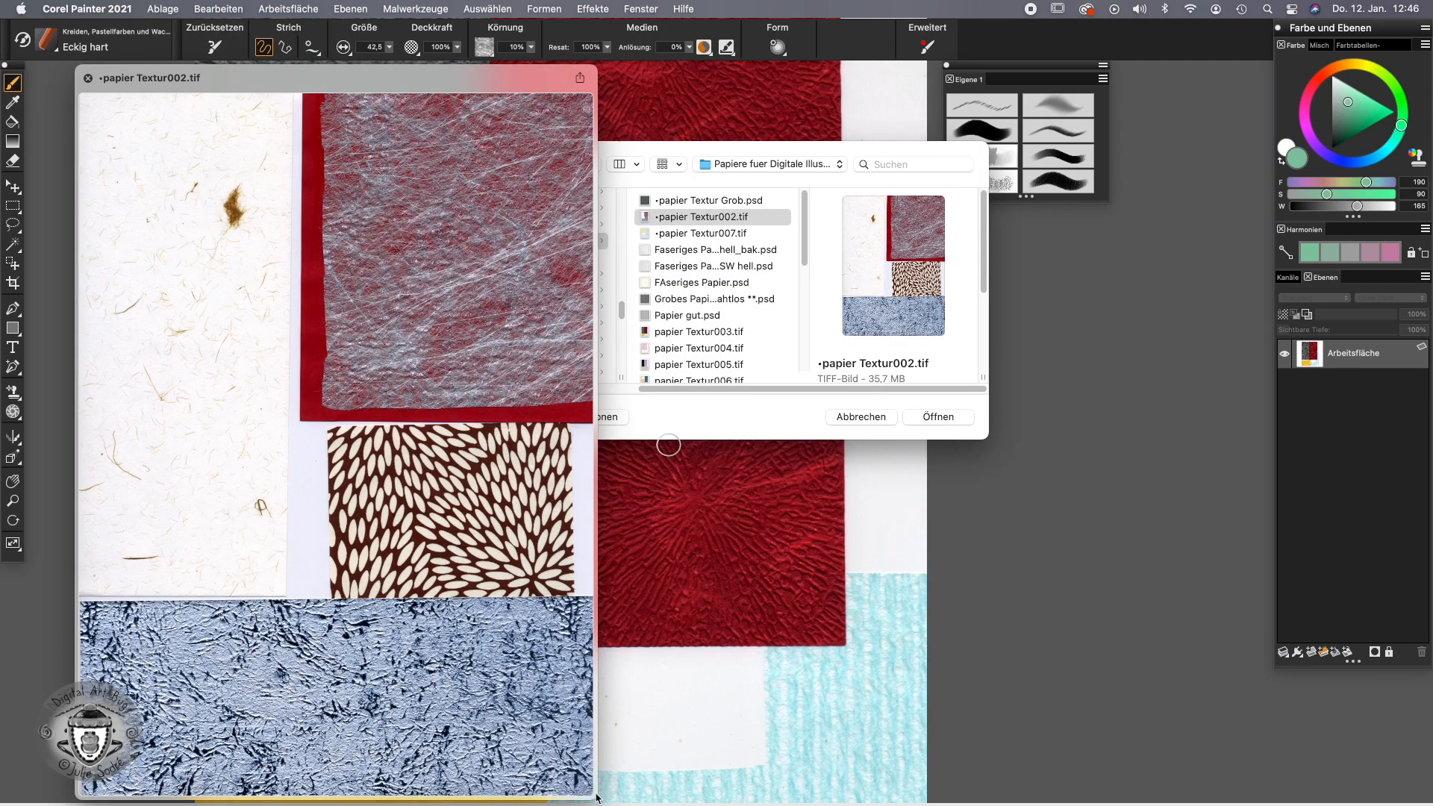
pyautogui.moveTo(597, 798); pyautogui.dragTo(815, 797)
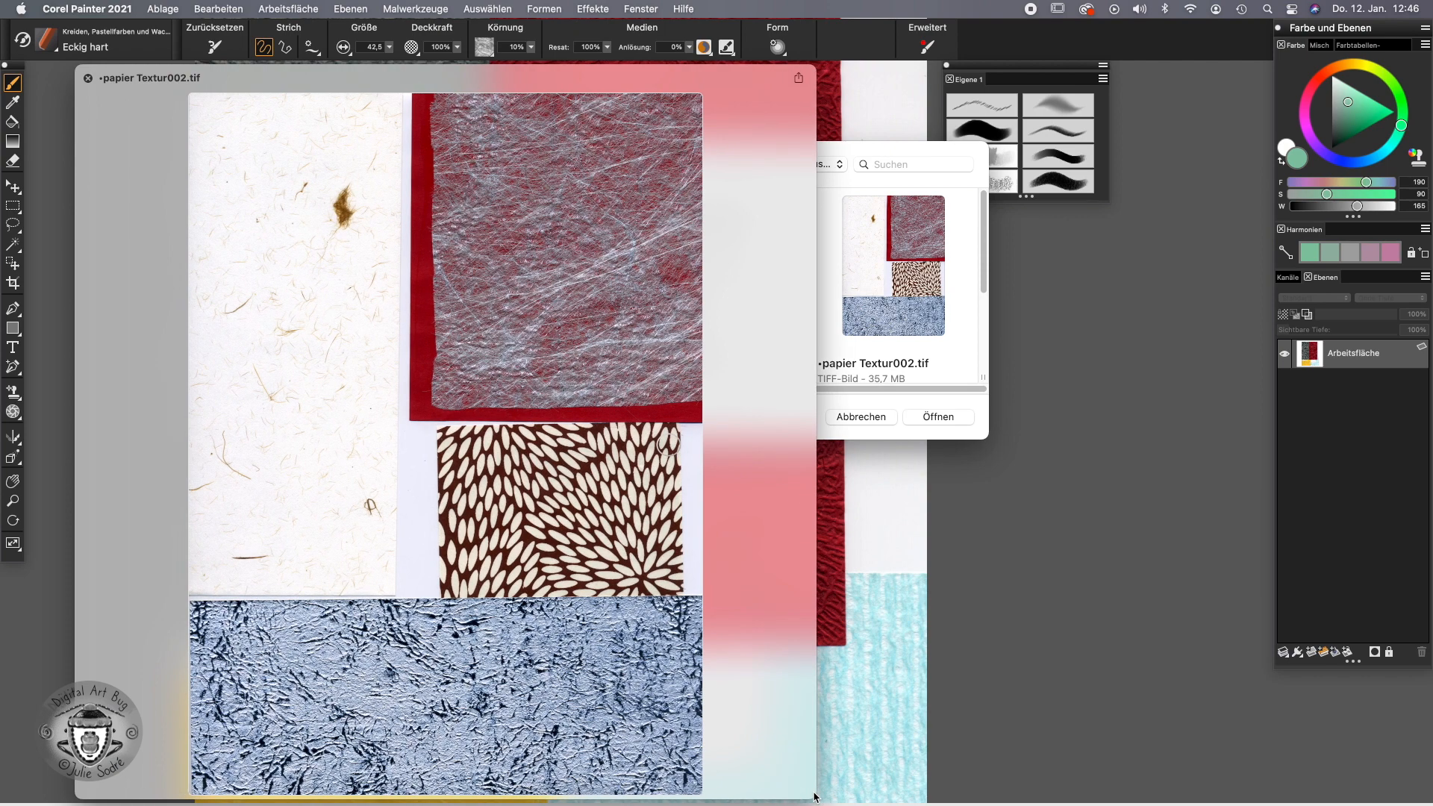
pyautogui.press('Down')
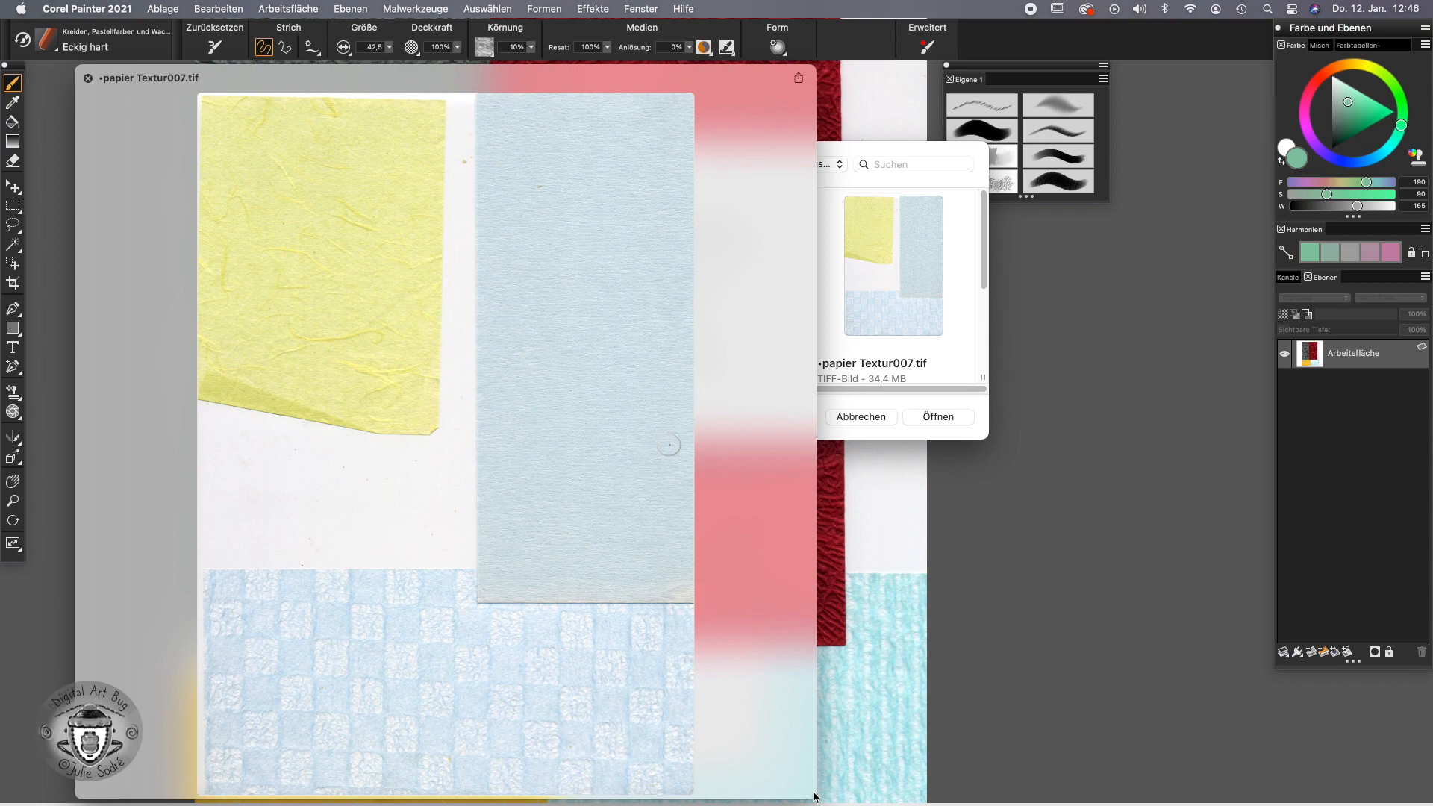
pyautogui.press('Down')
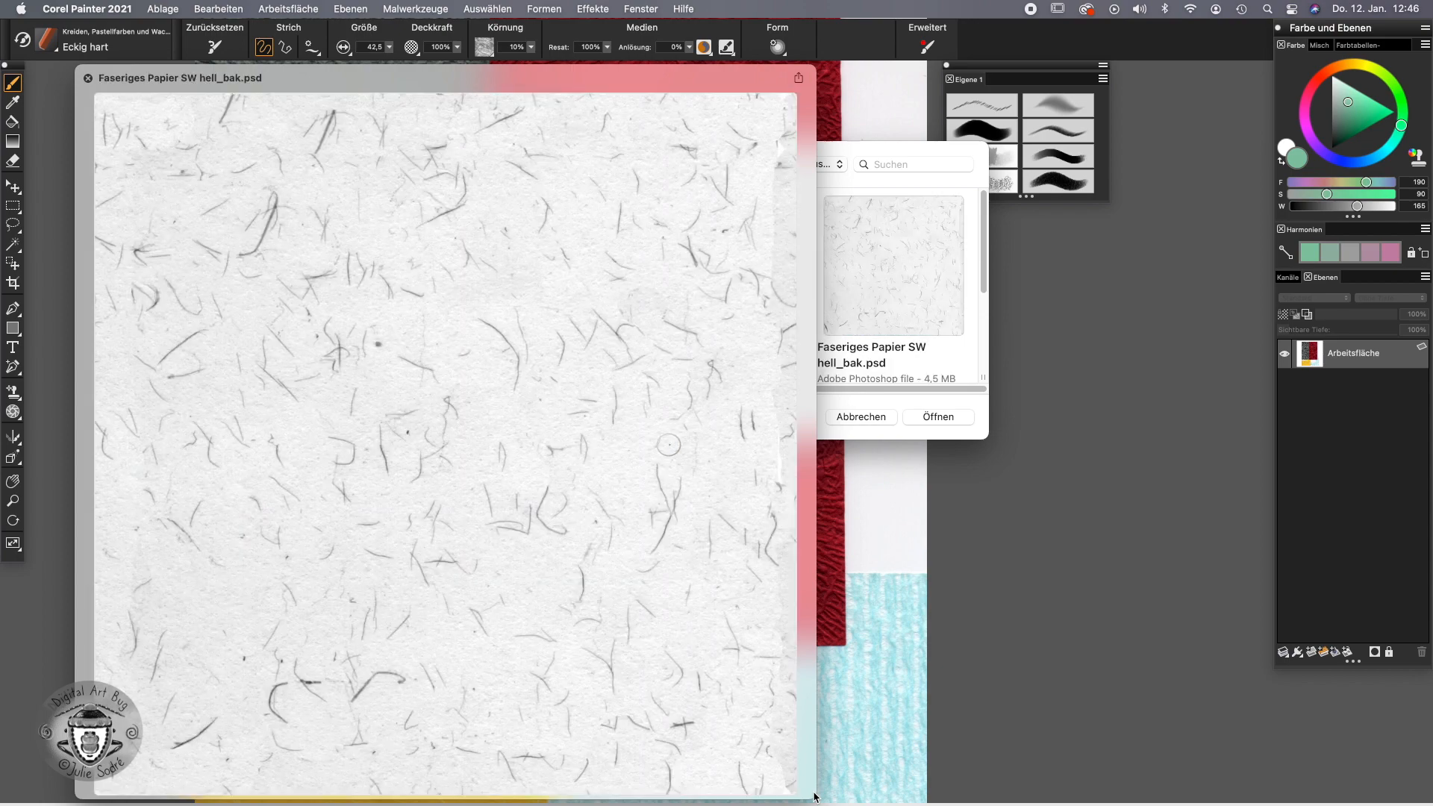
pyautogui.press('Down')
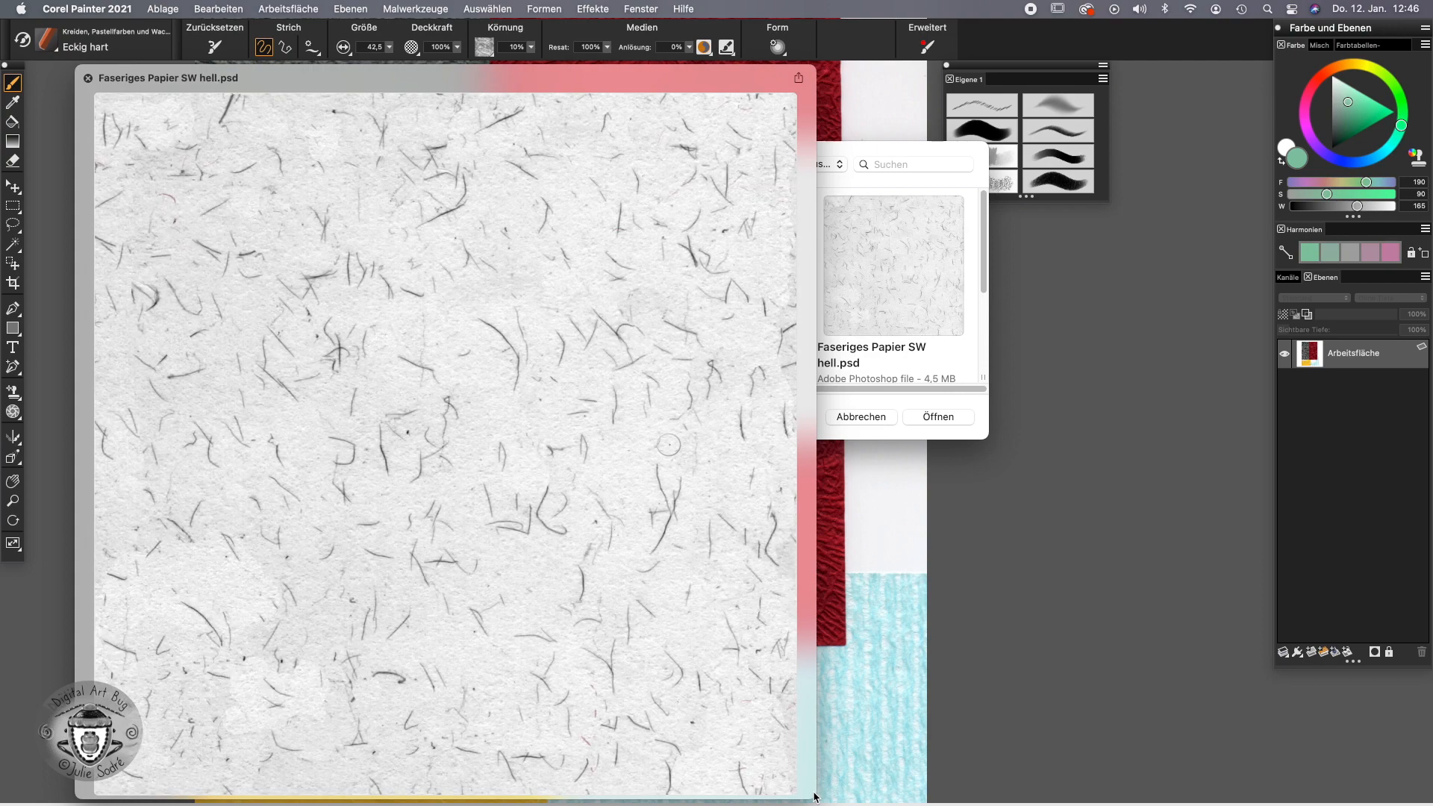
pyautogui.press('Down')
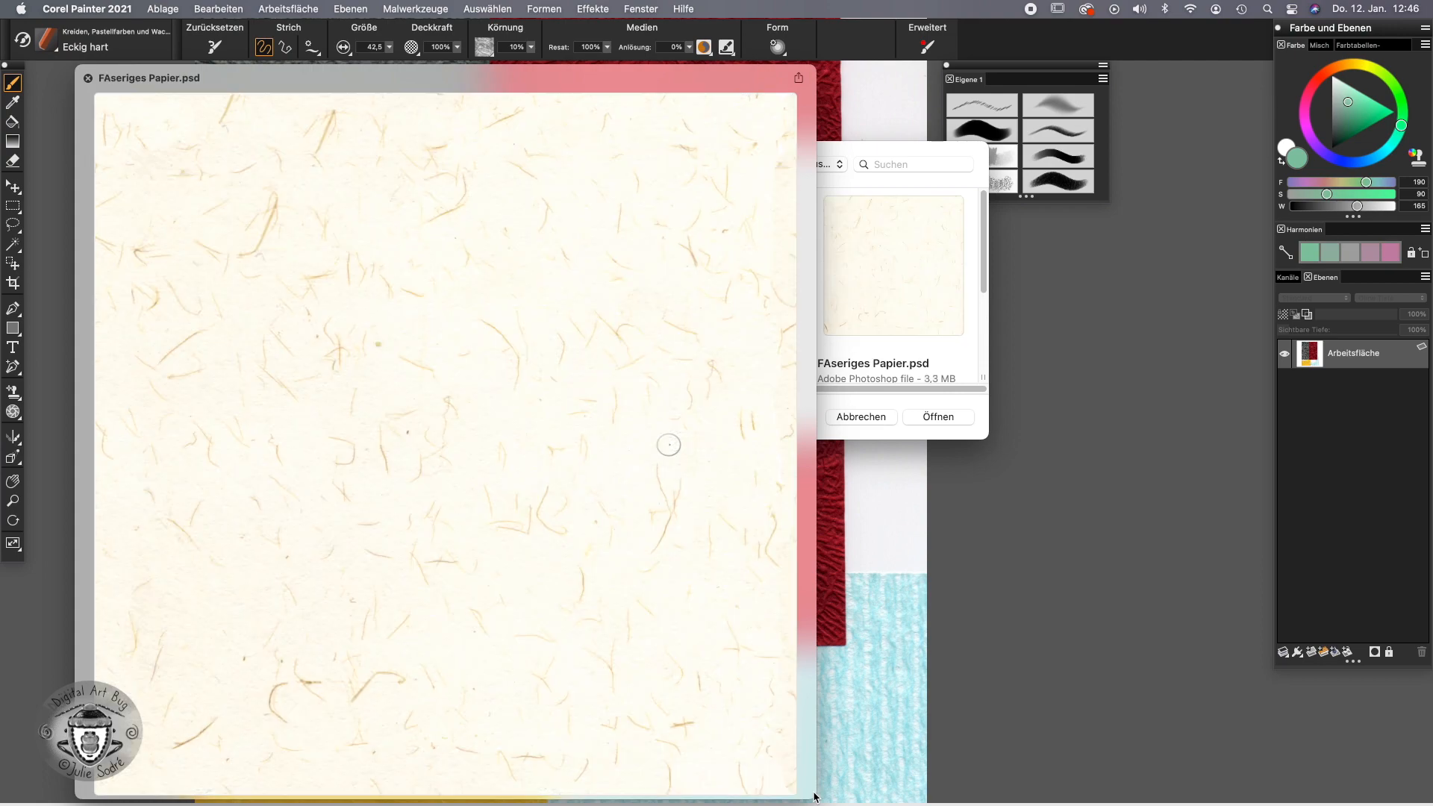
pyautogui.press('Down')
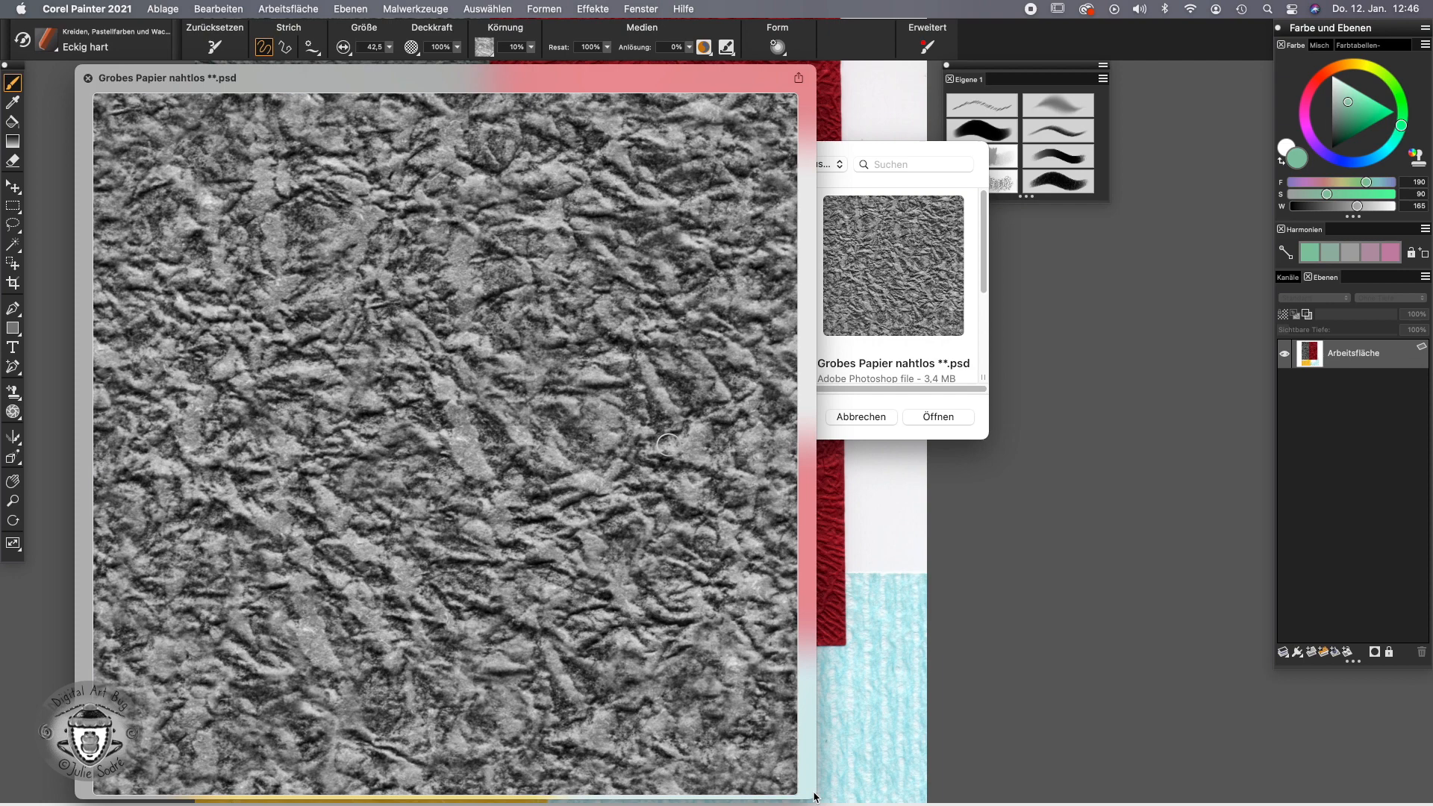
pyautogui.press('Down')
pyautogui.press('Down')
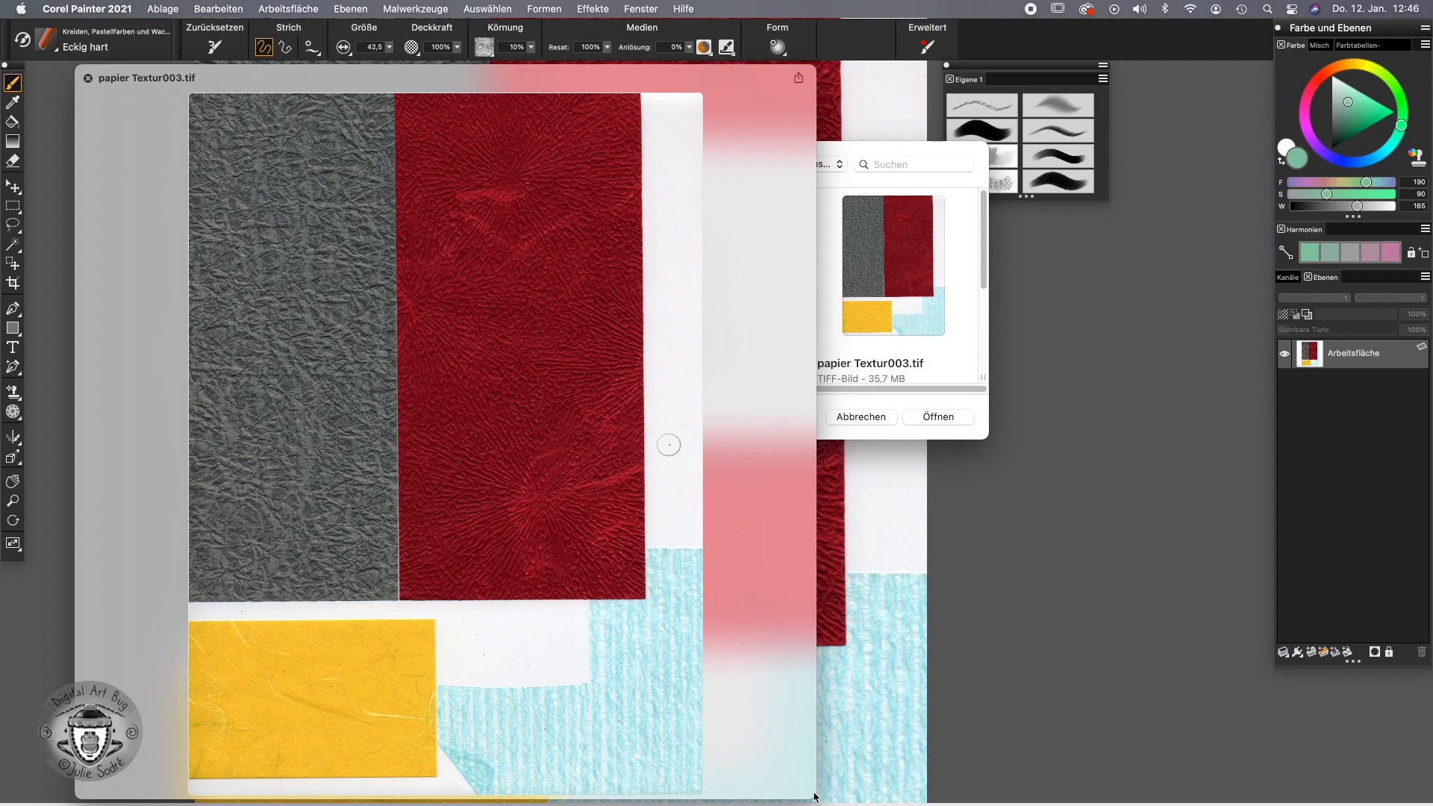
pyautogui.press('Down')
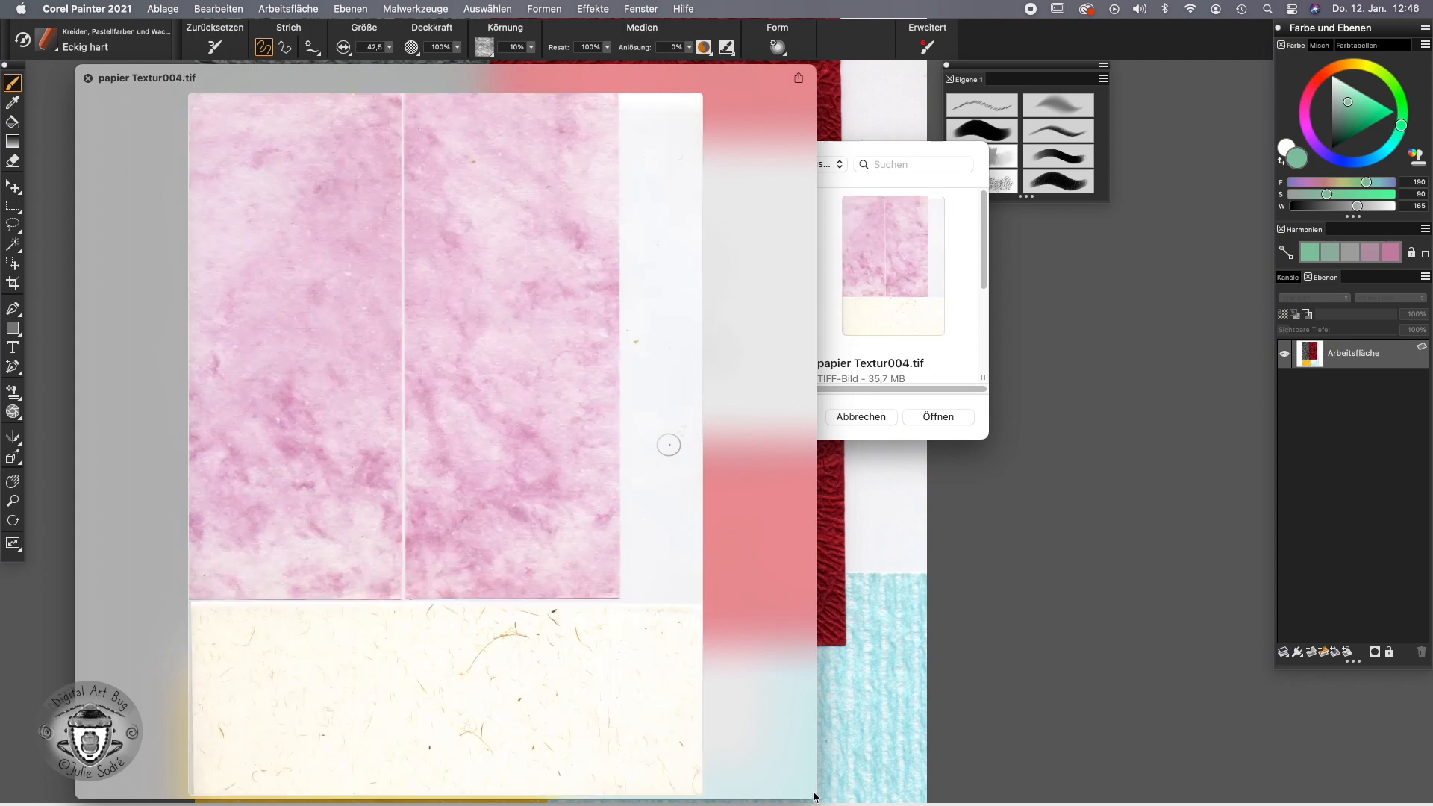
pyautogui.press('Down')
pyautogui.press('Down')
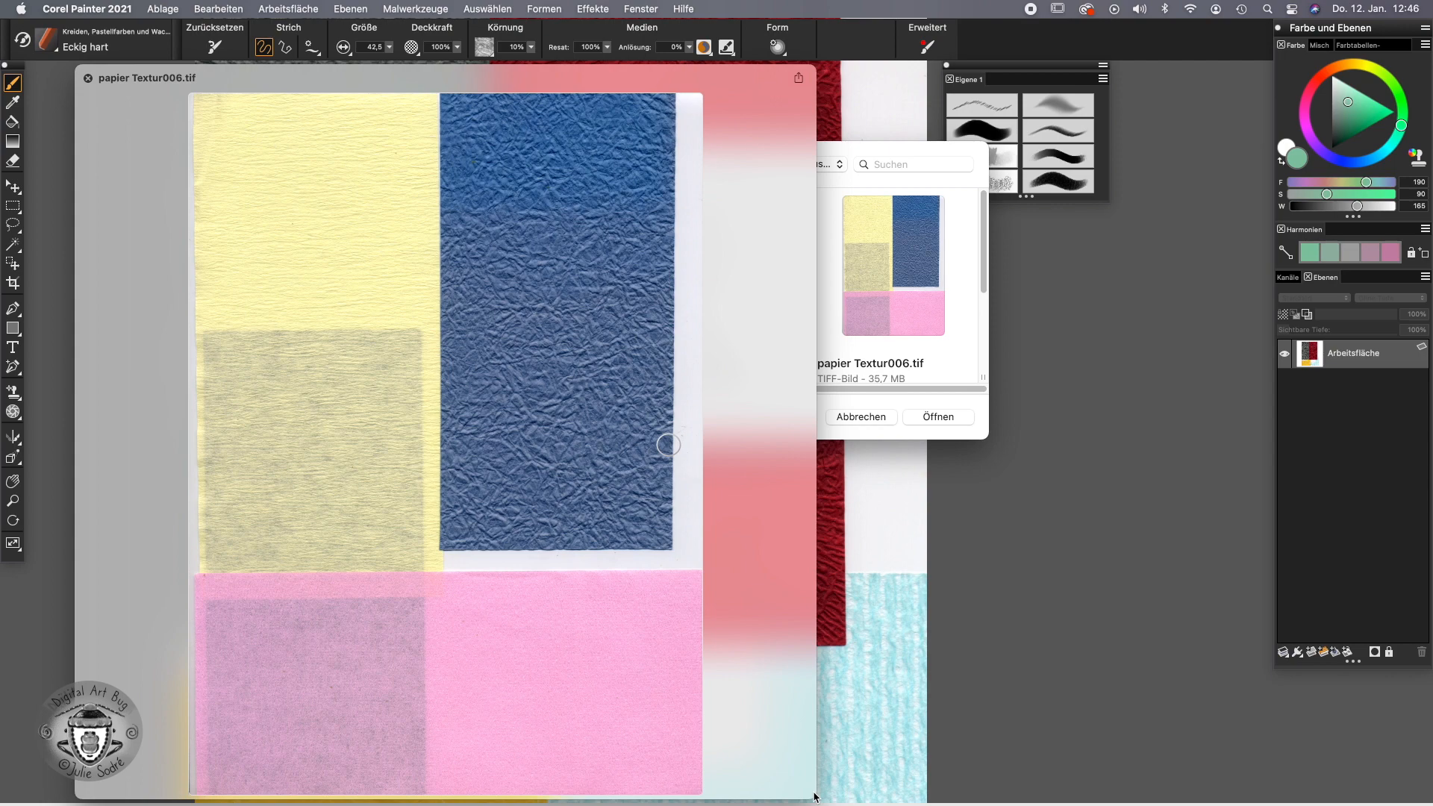
pyautogui.press('Down')
pyautogui.press('Down')
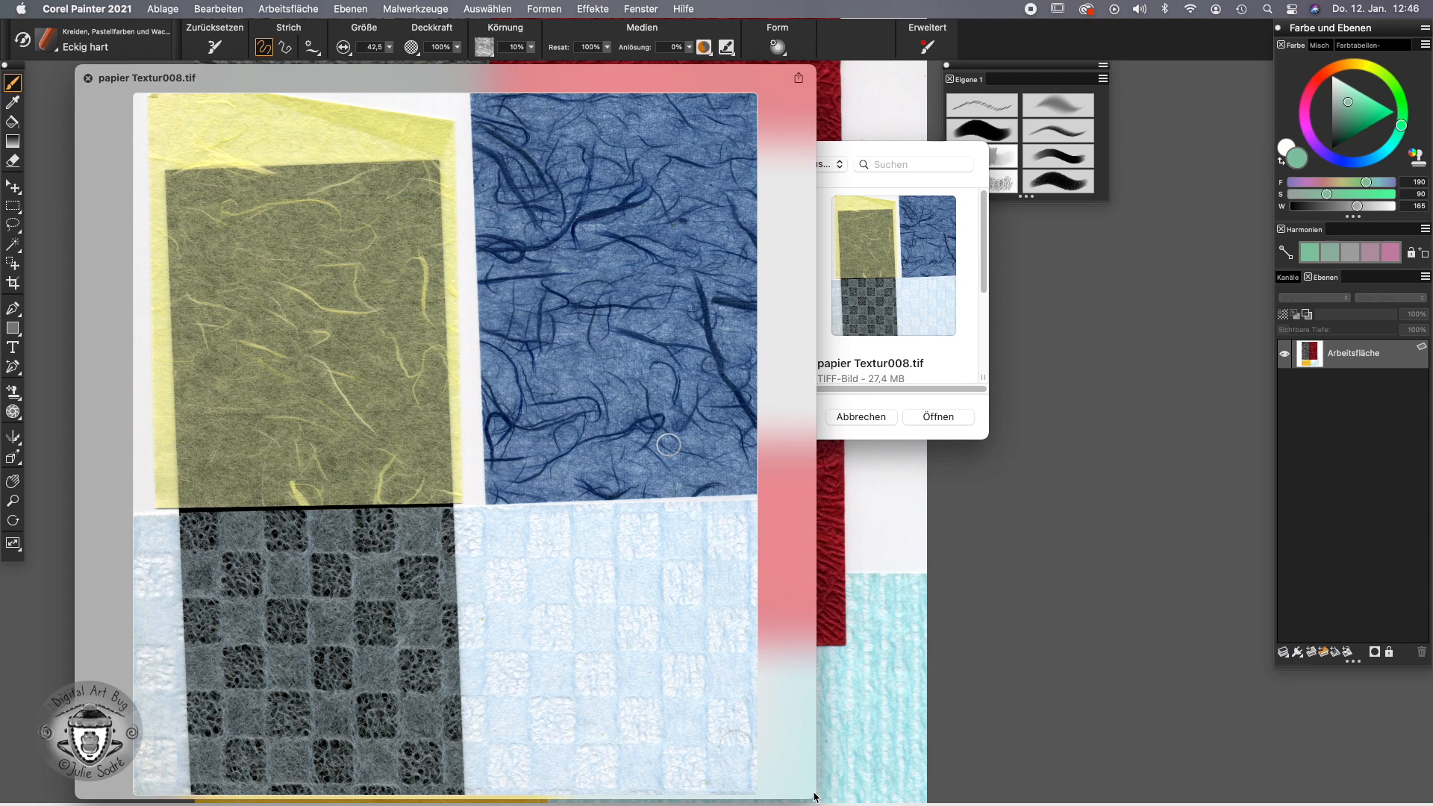
pyautogui.press('Down')
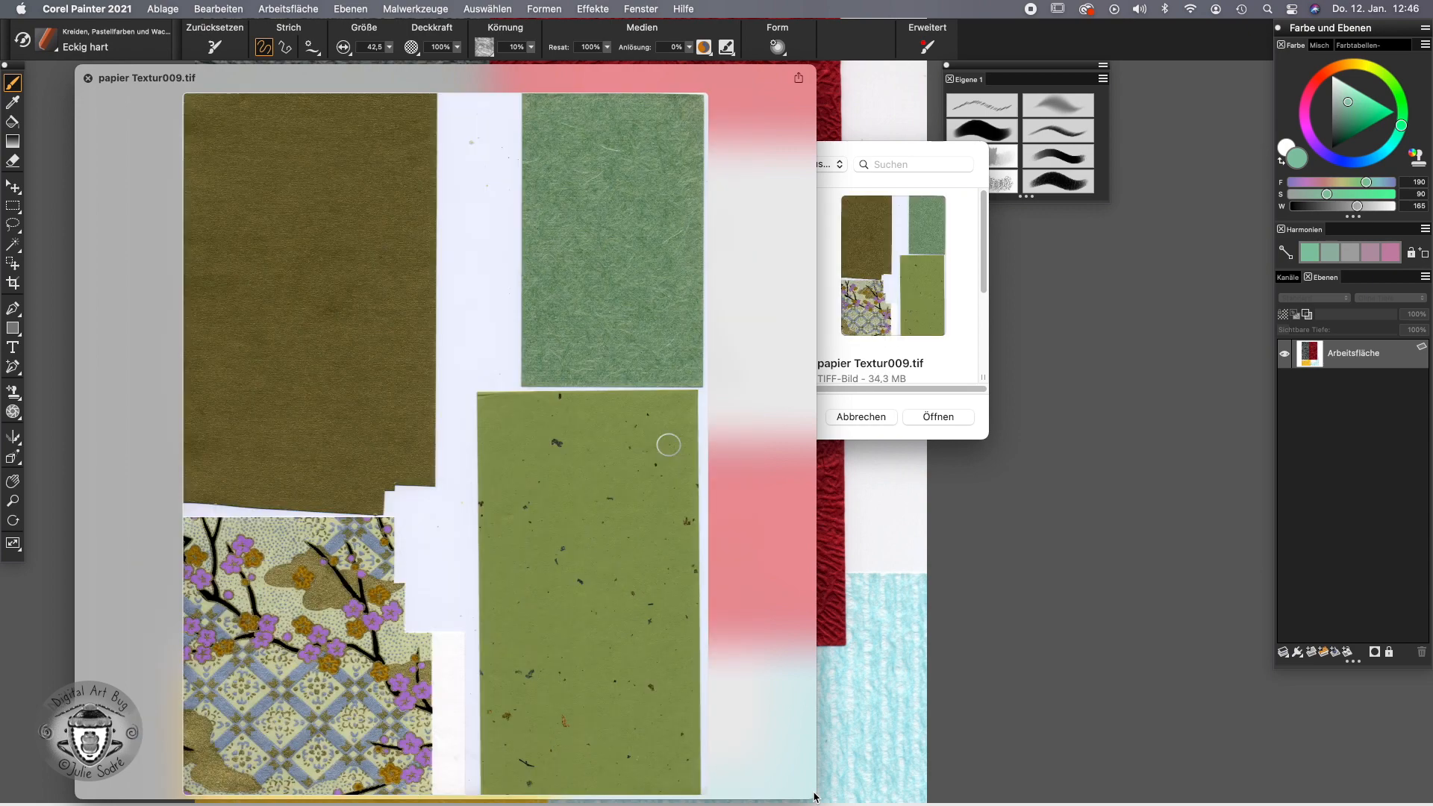
pyautogui.press('Down')
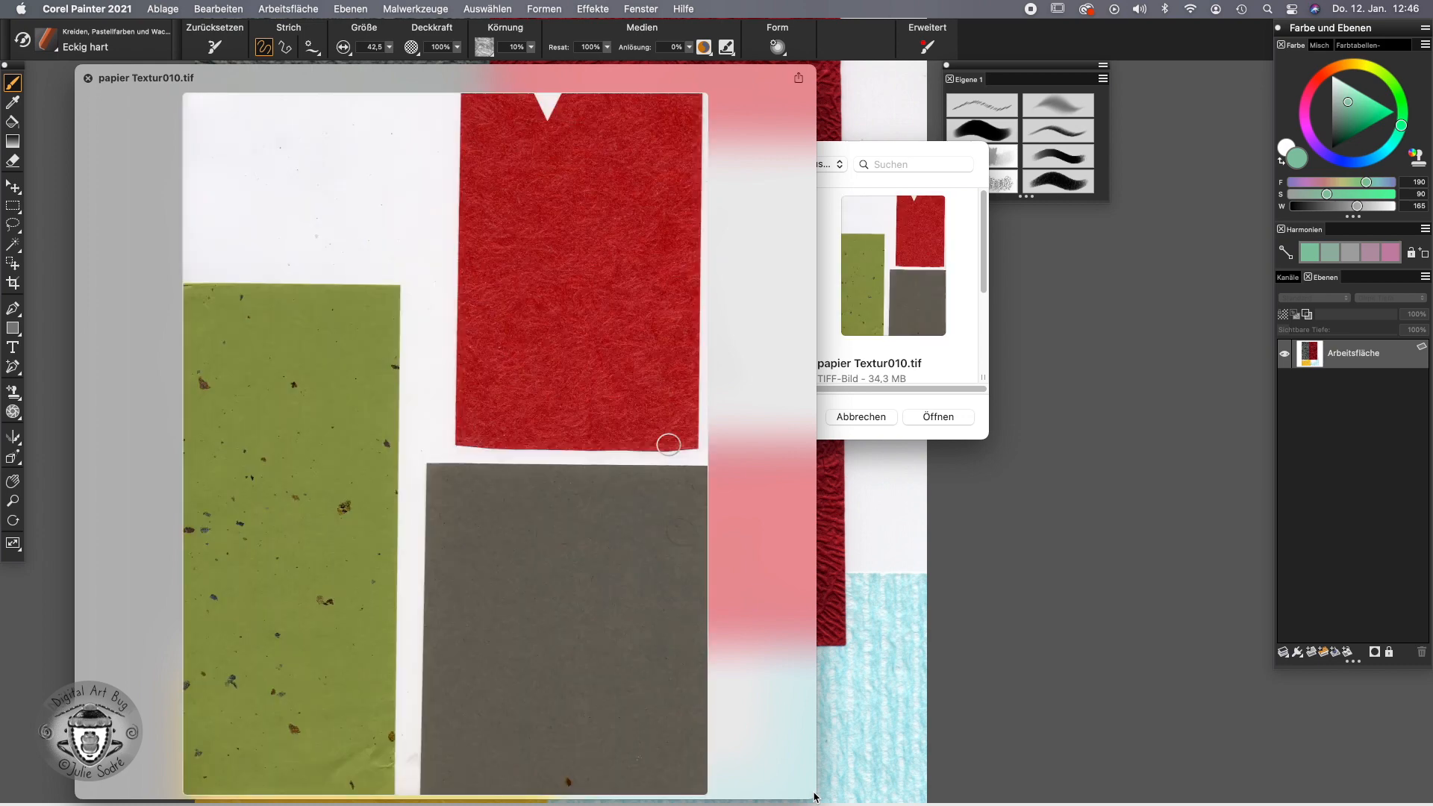
pyautogui.press('Down')
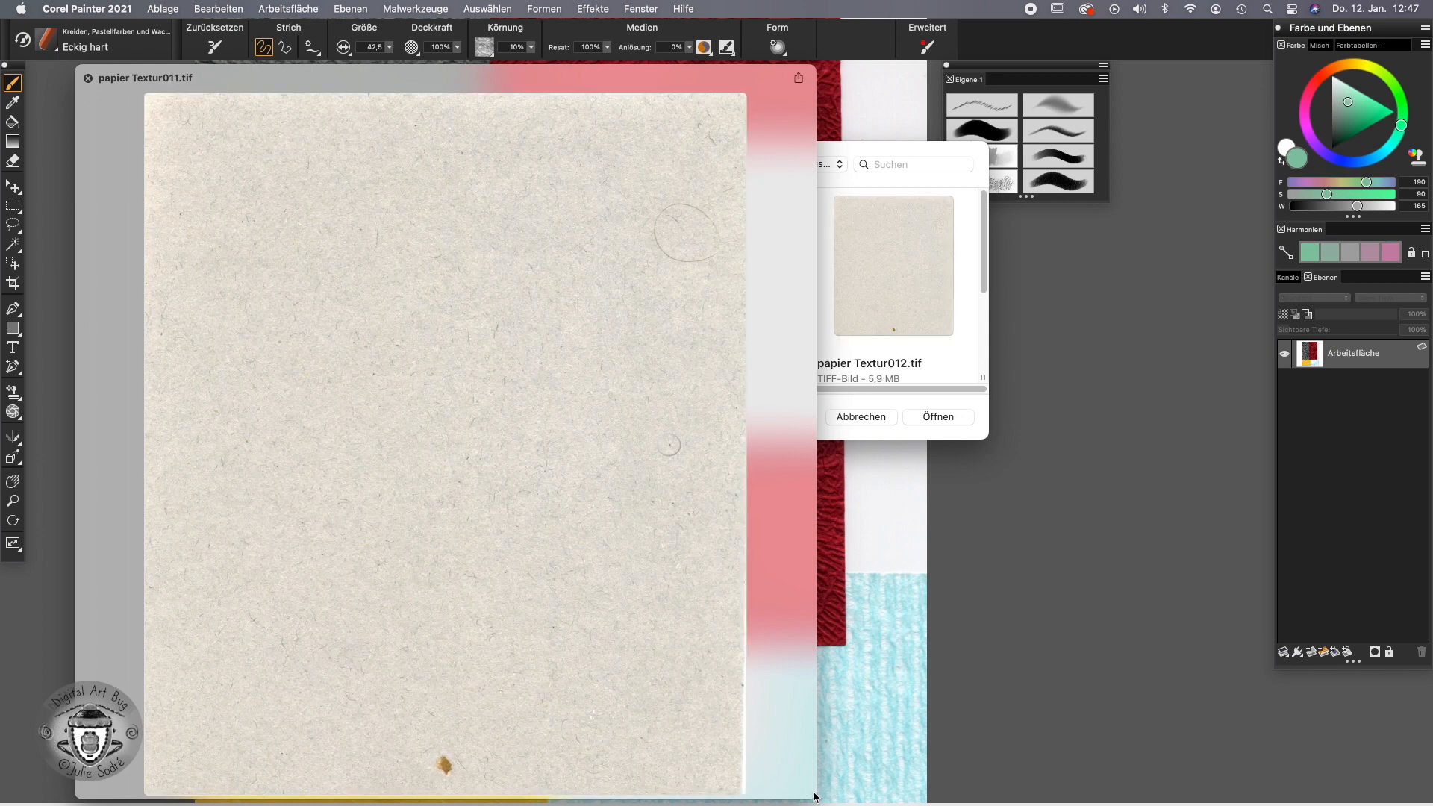
pyautogui.press('Down')
pyautogui.press('Down')
pyautogui.press('Down')
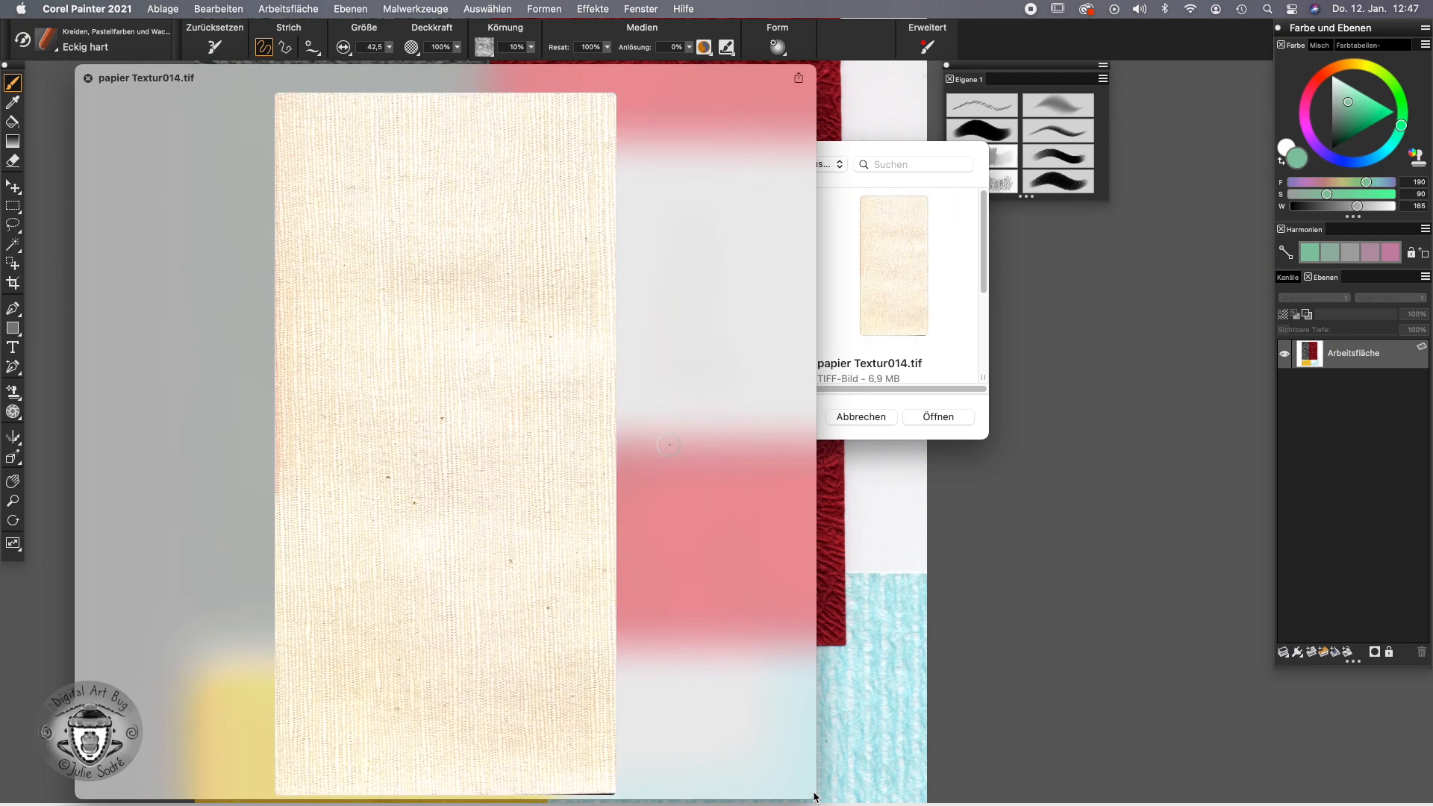
pyautogui.press('Down')
pyautogui.press('Down')
pyautogui.press('Down')
pyautogui.press('Down')
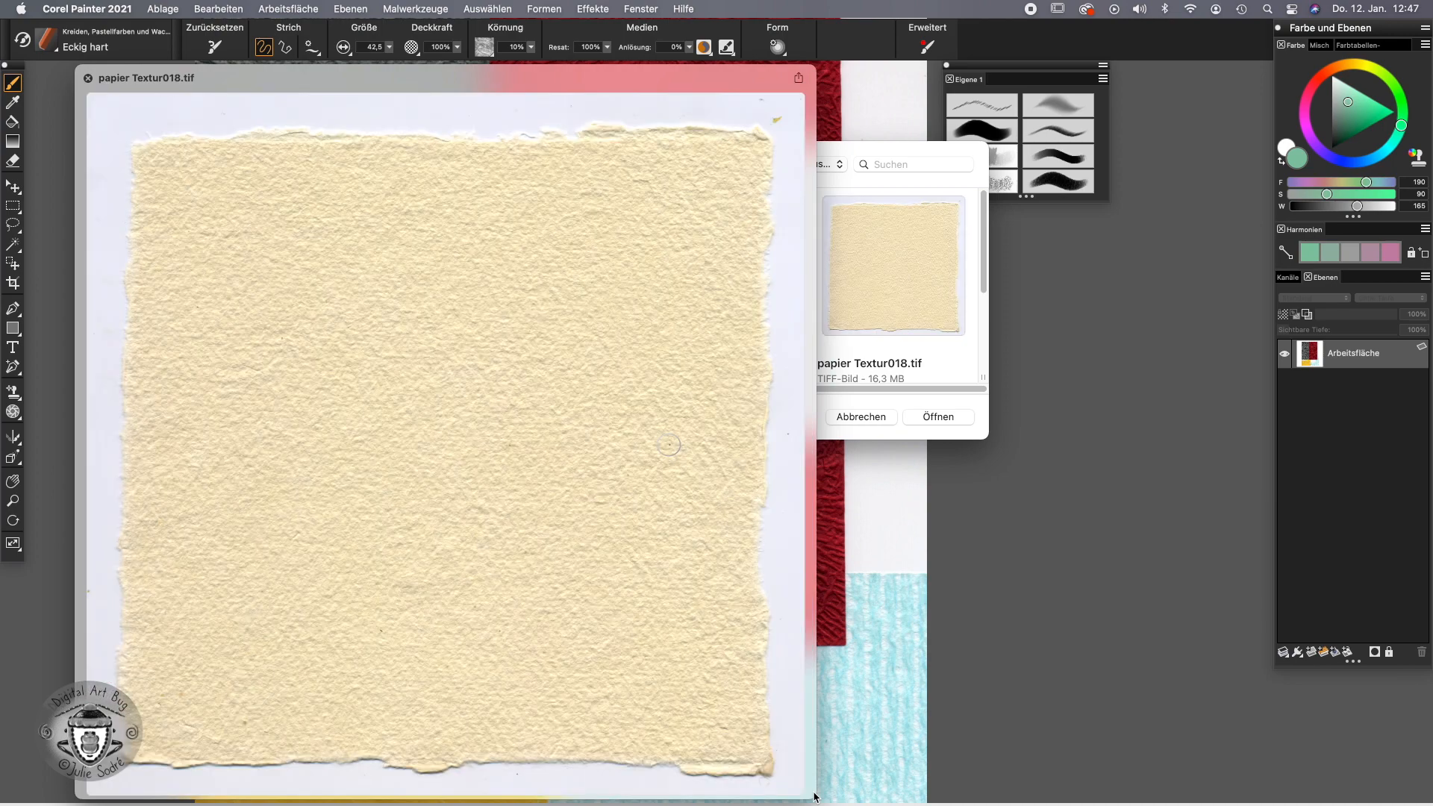
pyautogui.click(882, 416)
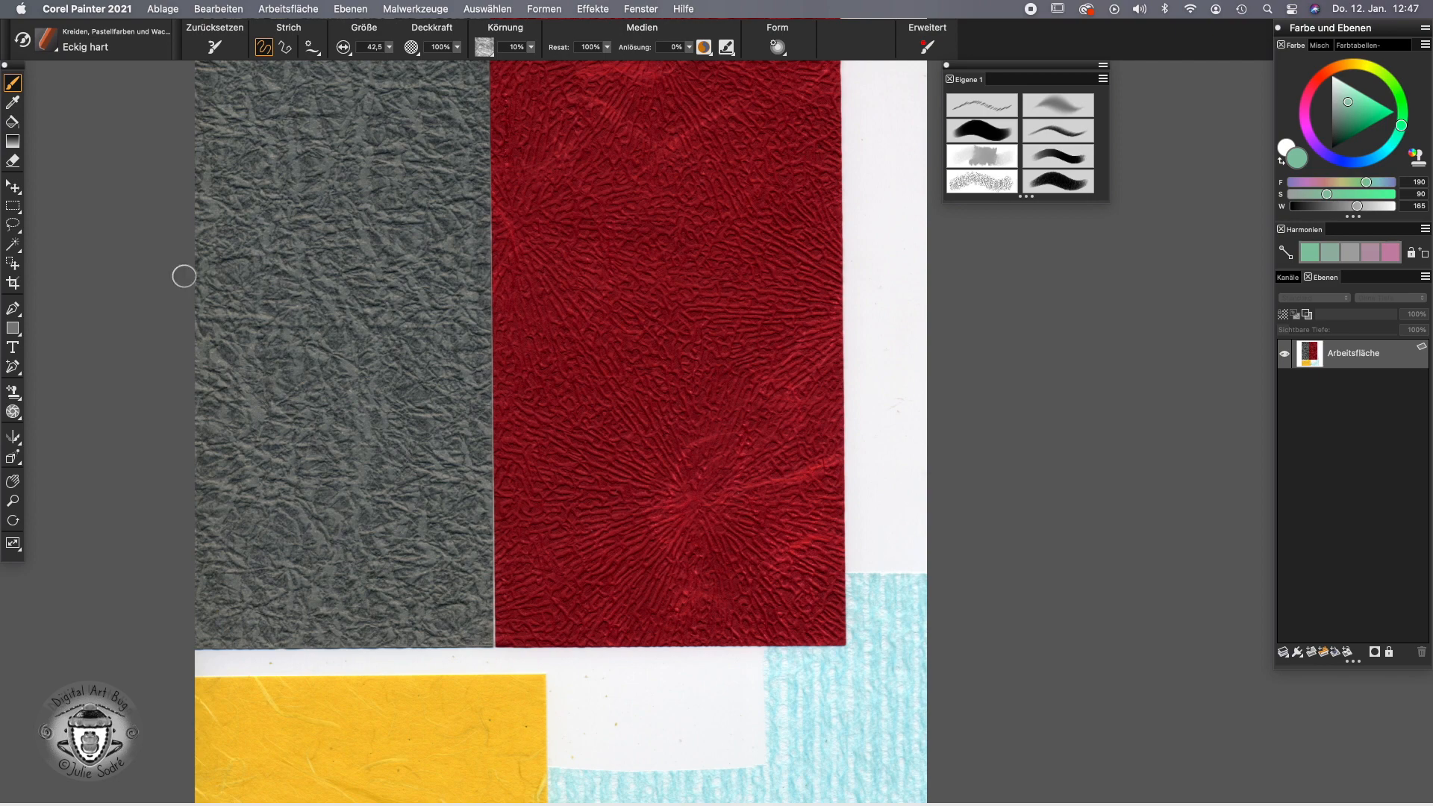
# - Select a square area in the upper part of the grey crumpled paper with the rectangular selection tool
pyautogui.click(10, 205)
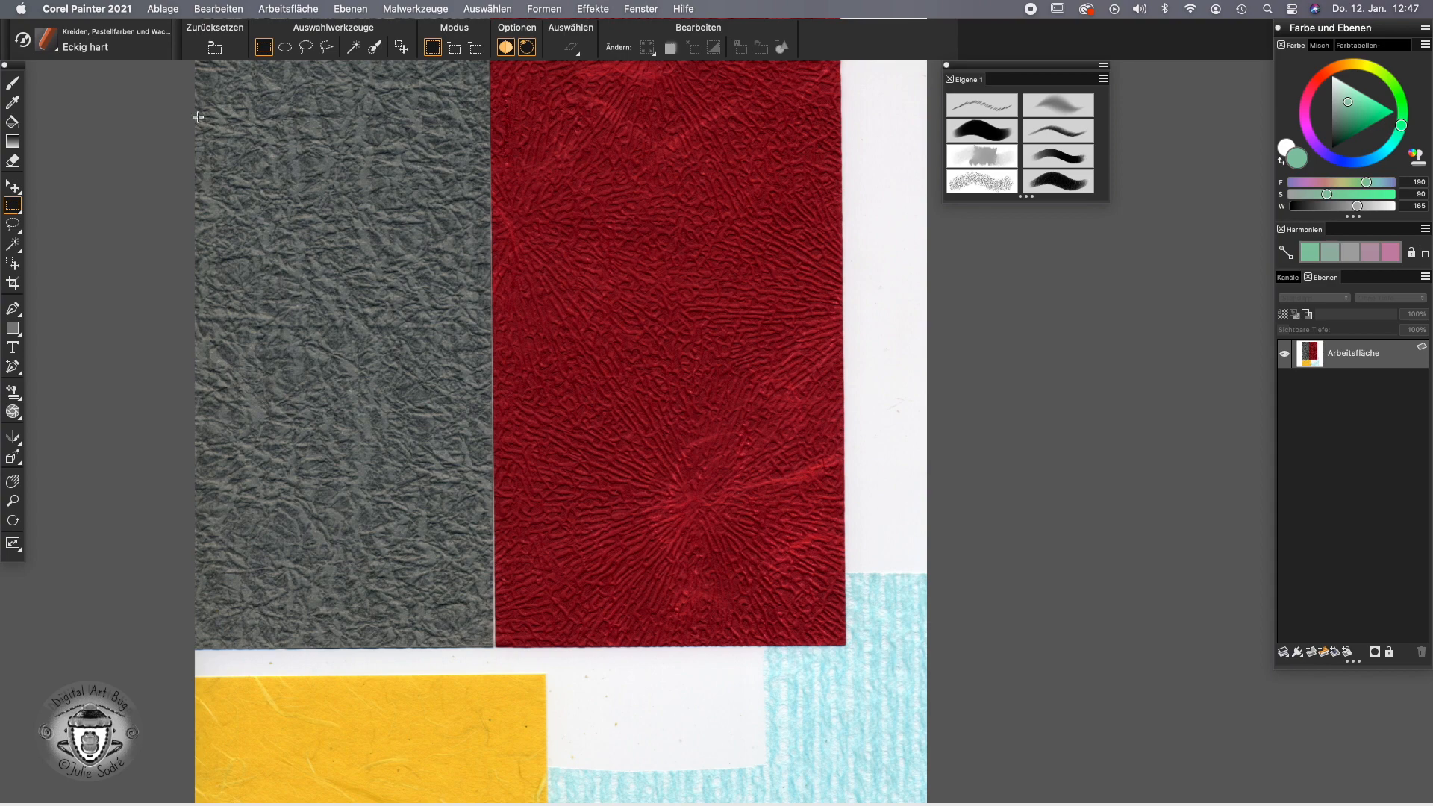
pyautogui.click(236, 151)
pyautogui.moveTo(232, 140); pyautogui.dragTo(313, 223)
pyautogui.moveTo(402, 301); pyautogui.dragTo(402, 301)
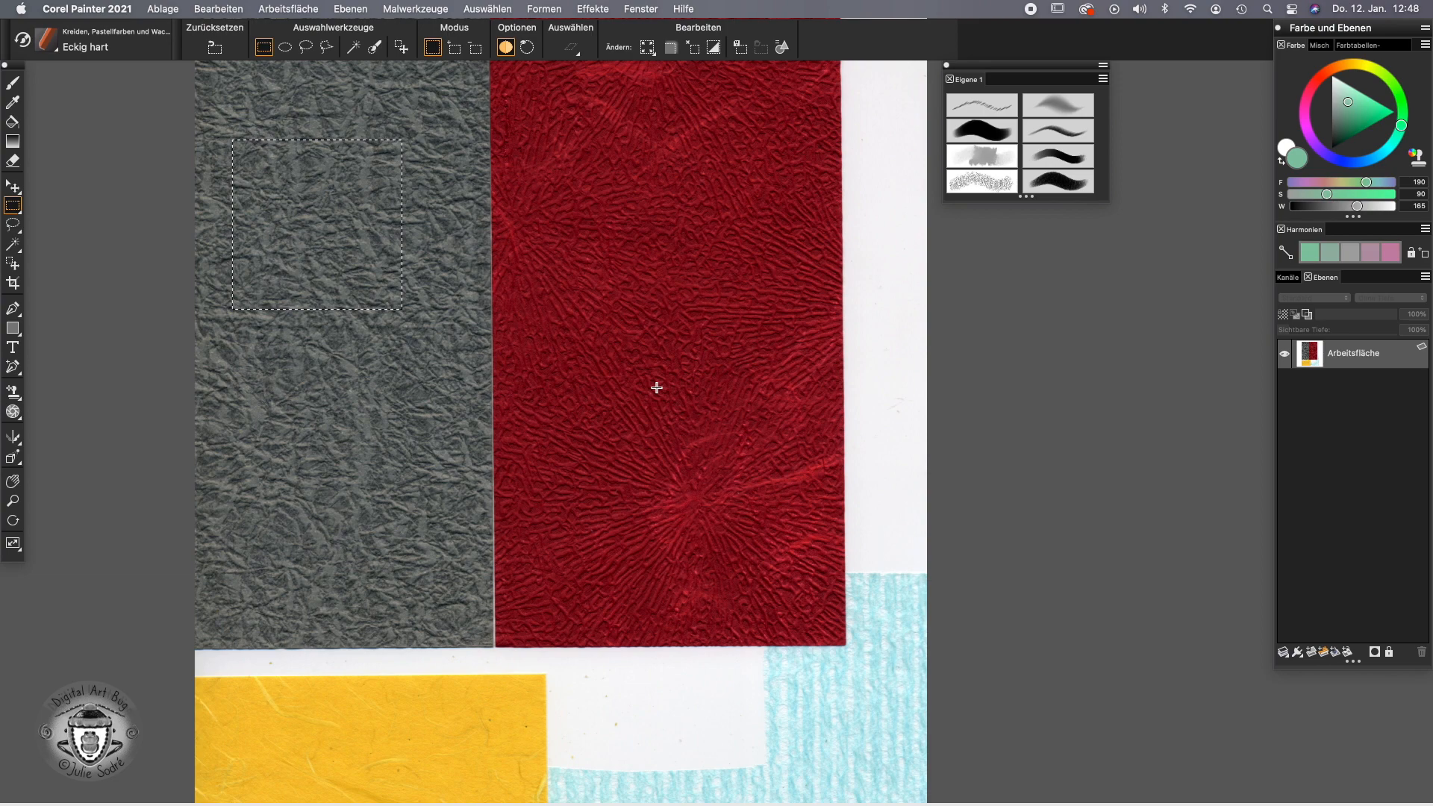
# - Create a new image 10 cm wide and 10 cm high at a resolution of 300 pixels per inch
pyautogui.press('super+n')
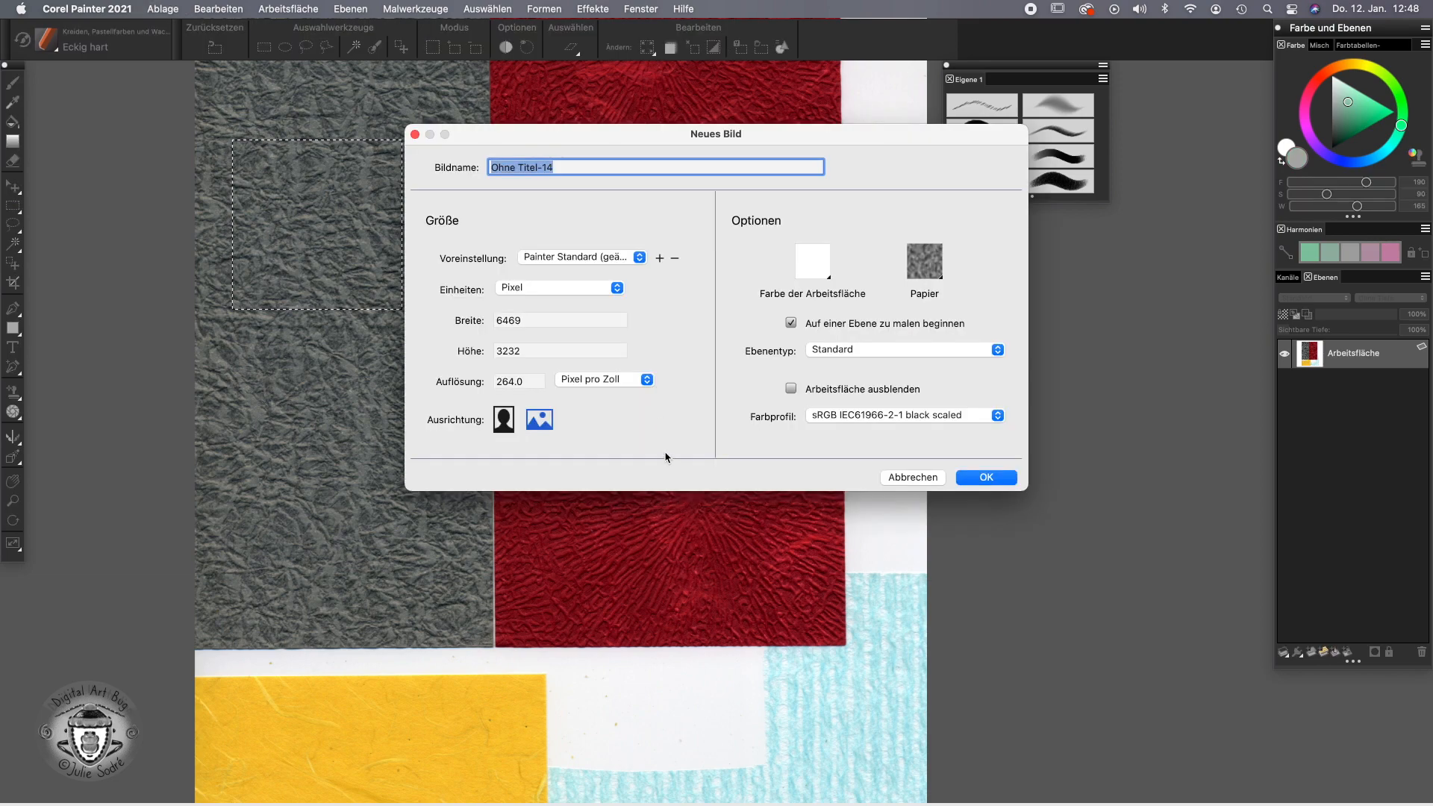
pyautogui.click(549, 287)
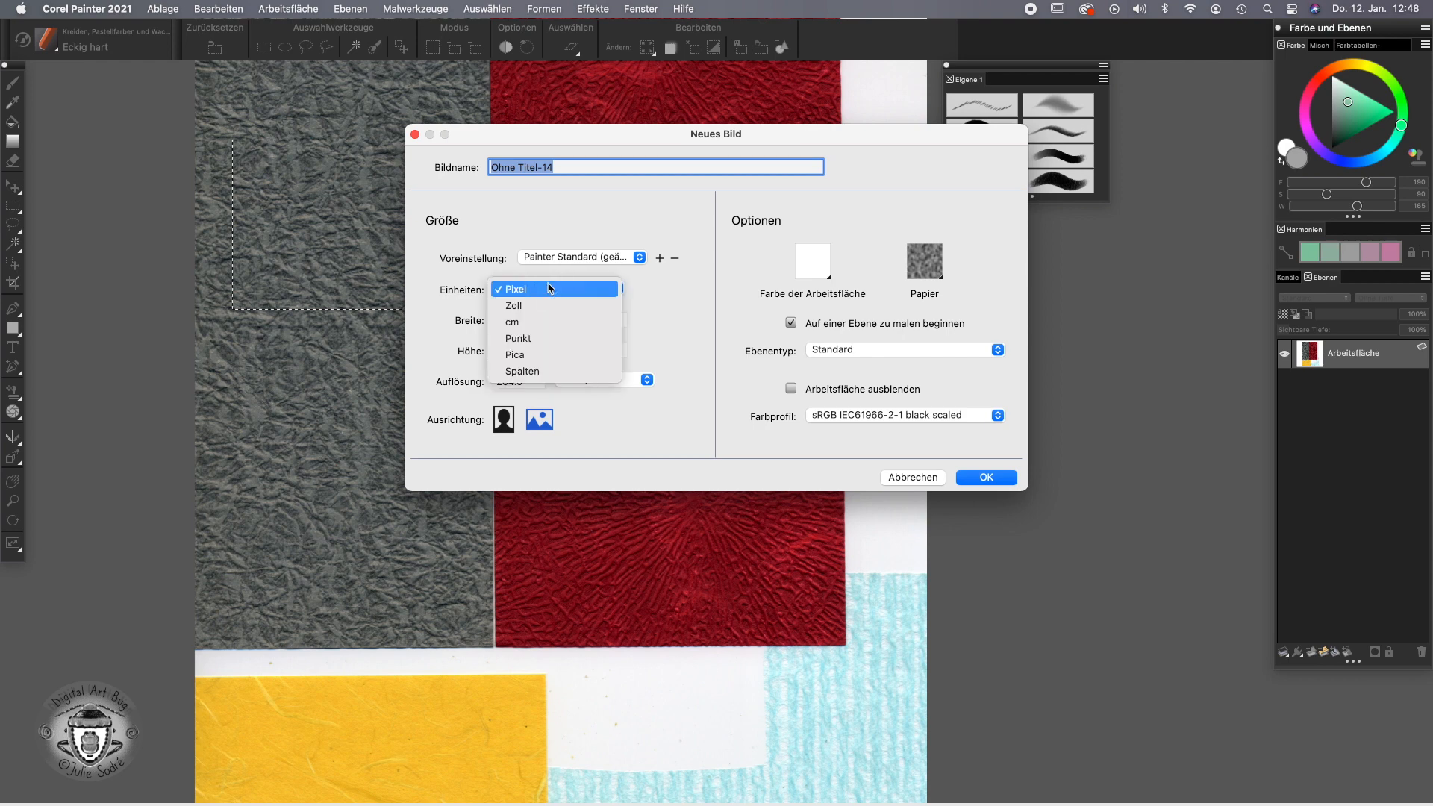
pyautogui.click(550, 320)
pyautogui.press('Tab')
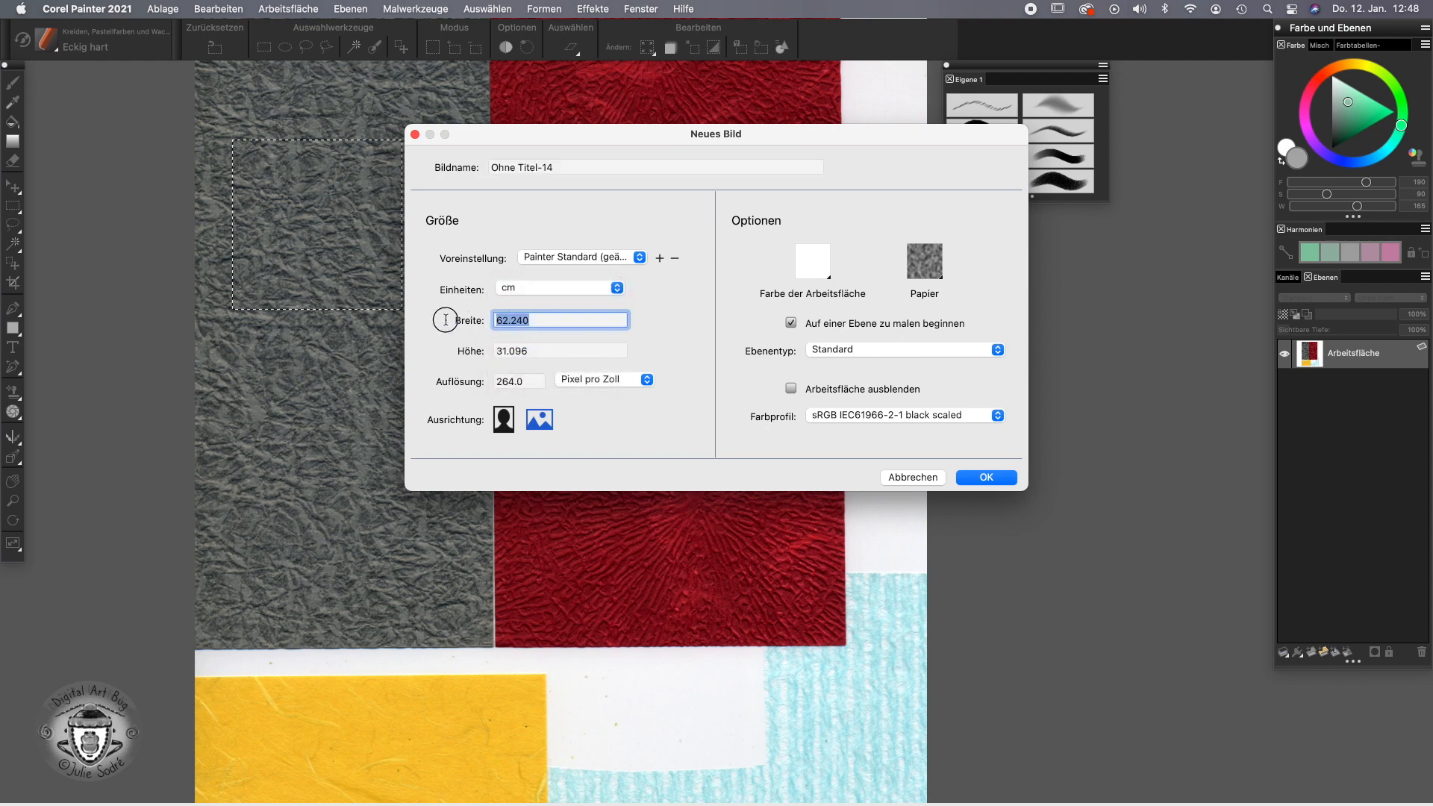
pyautogui.write('10')
pyautogui.press('Tab')
pyautogui.write('10')
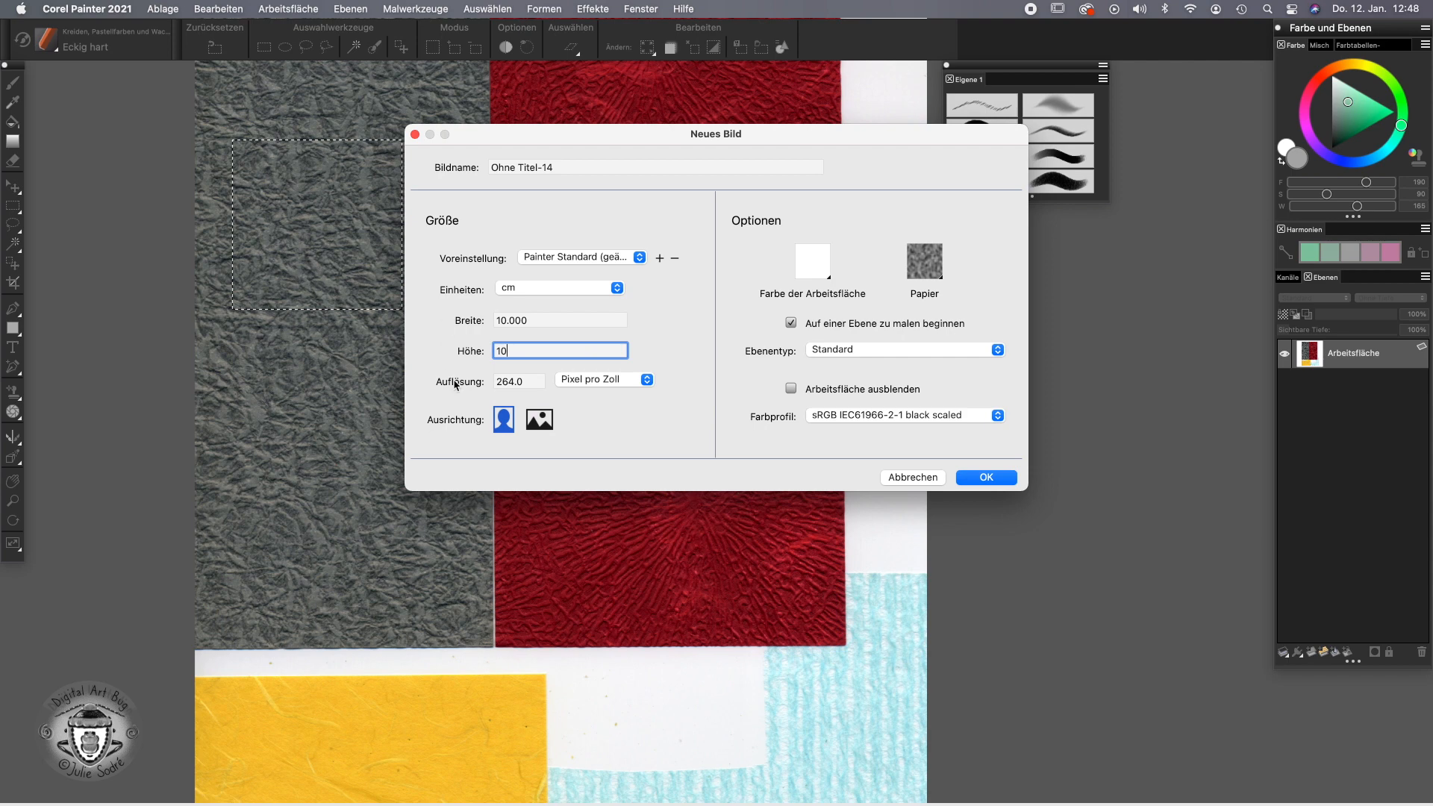
pyautogui.press('Tab')
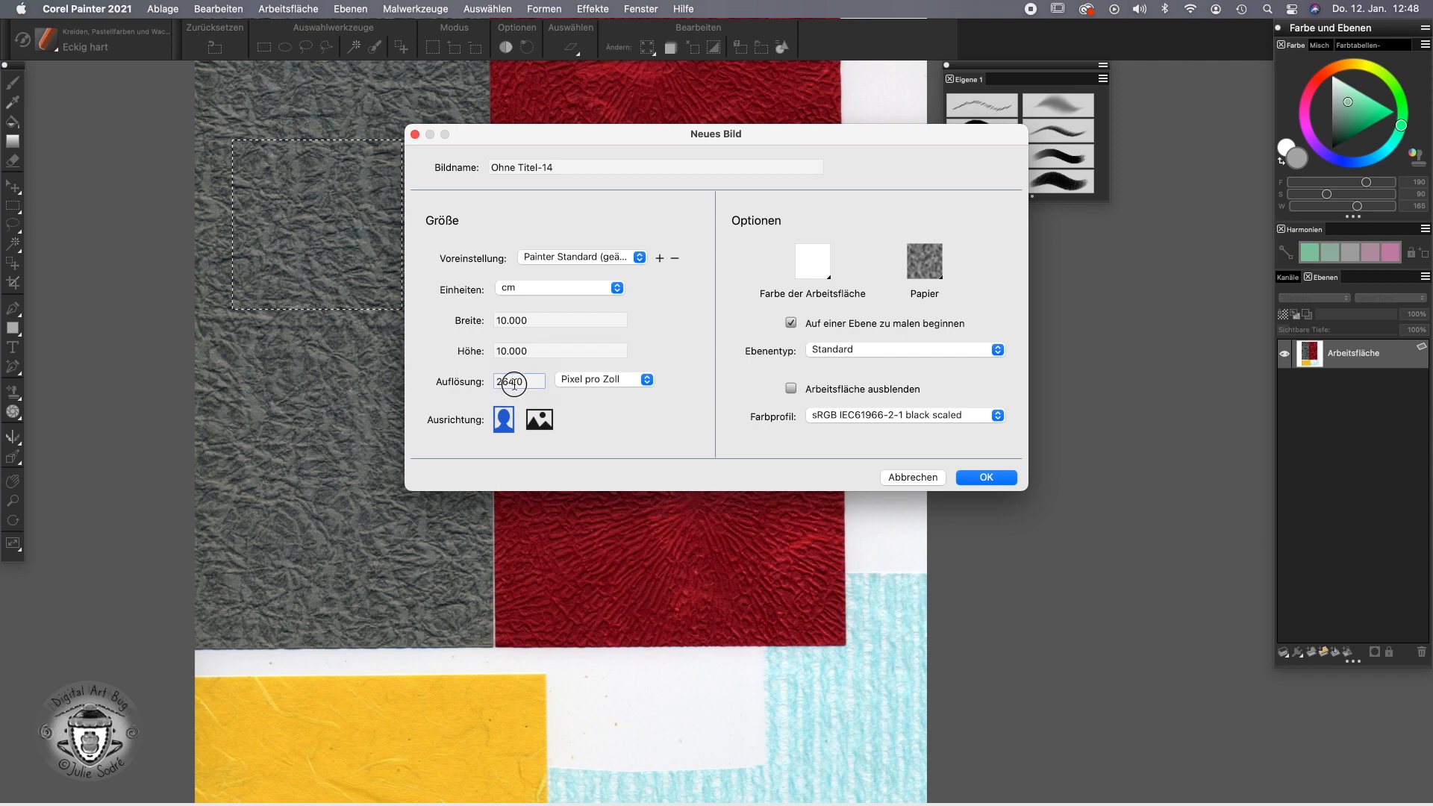
pyautogui.write('300')
pyautogui.click(1004, 480)
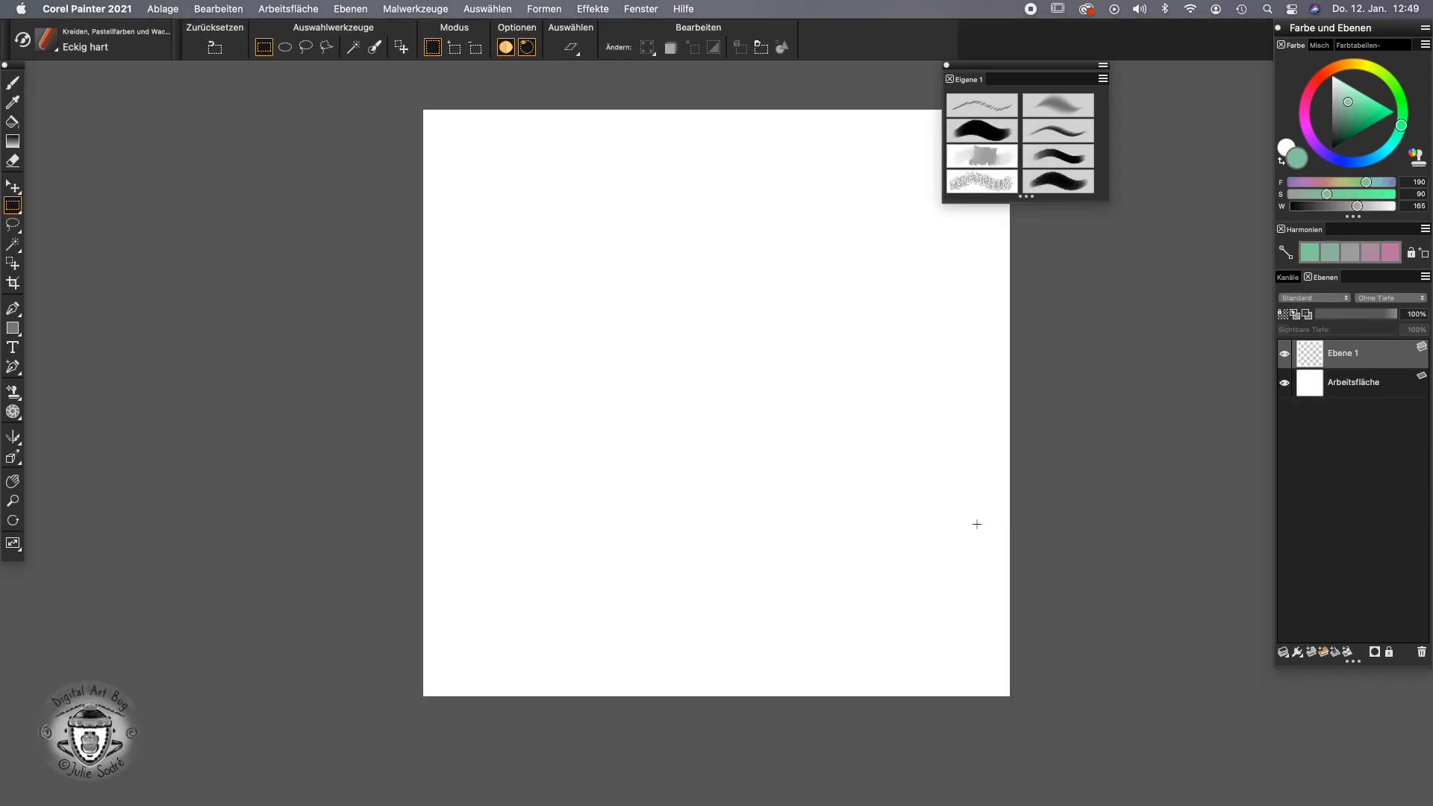
# - Paste the copied grey paper sample into the new image and crop the canvas to the sample's edges
pyautogui.press('super+v')
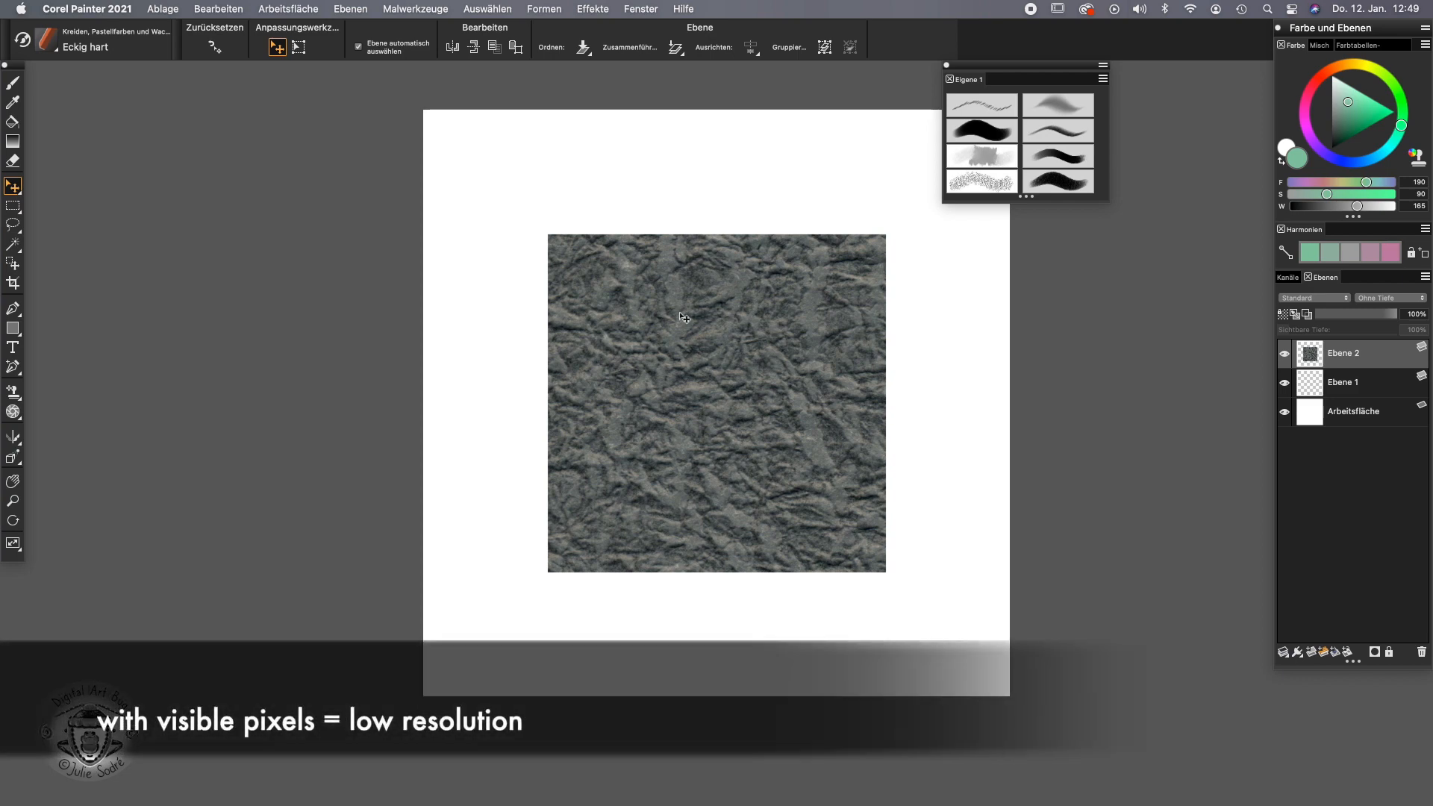
pyautogui.click(12, 283)
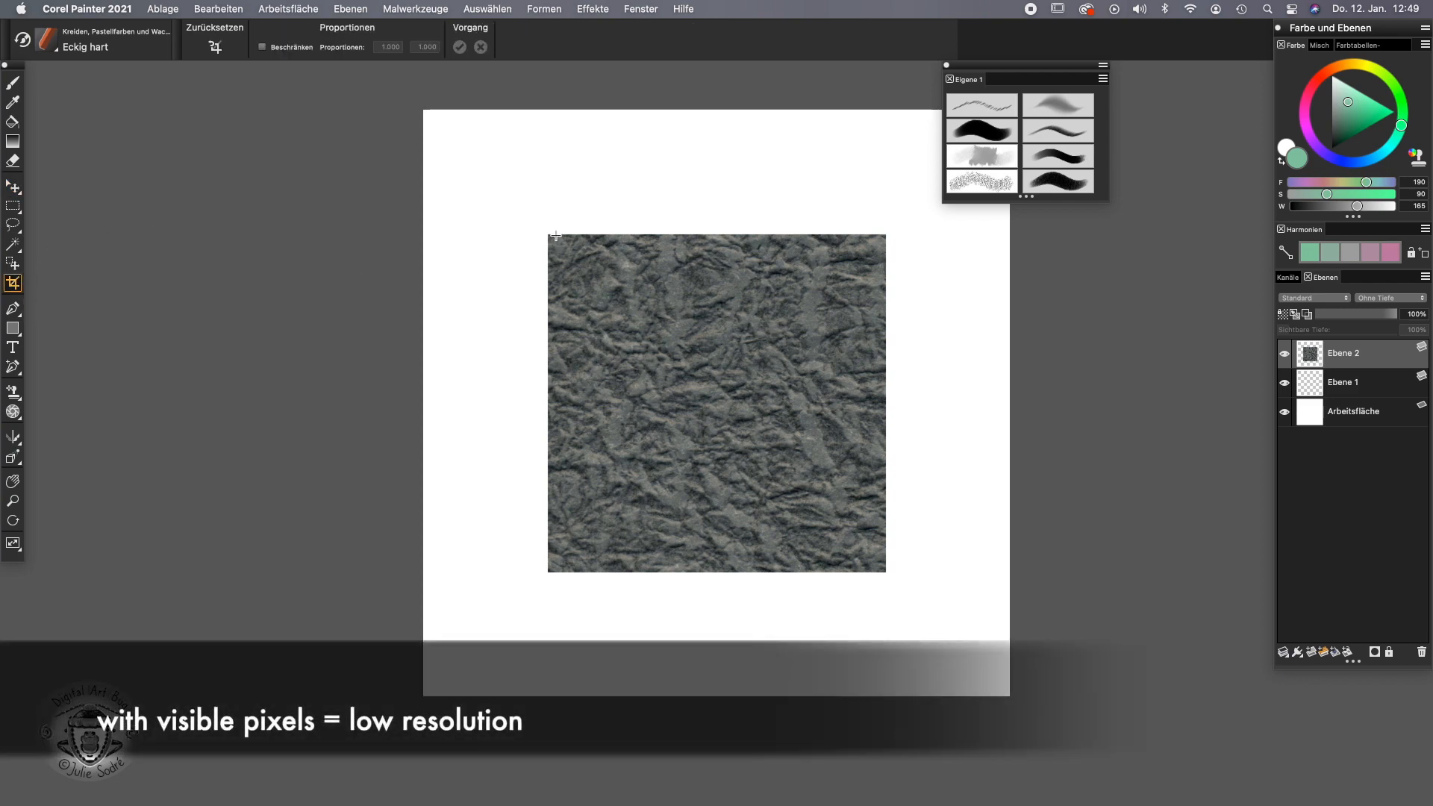
pyautogui.moveTo(545, 232); pyautogui.dragTo(888, 573)
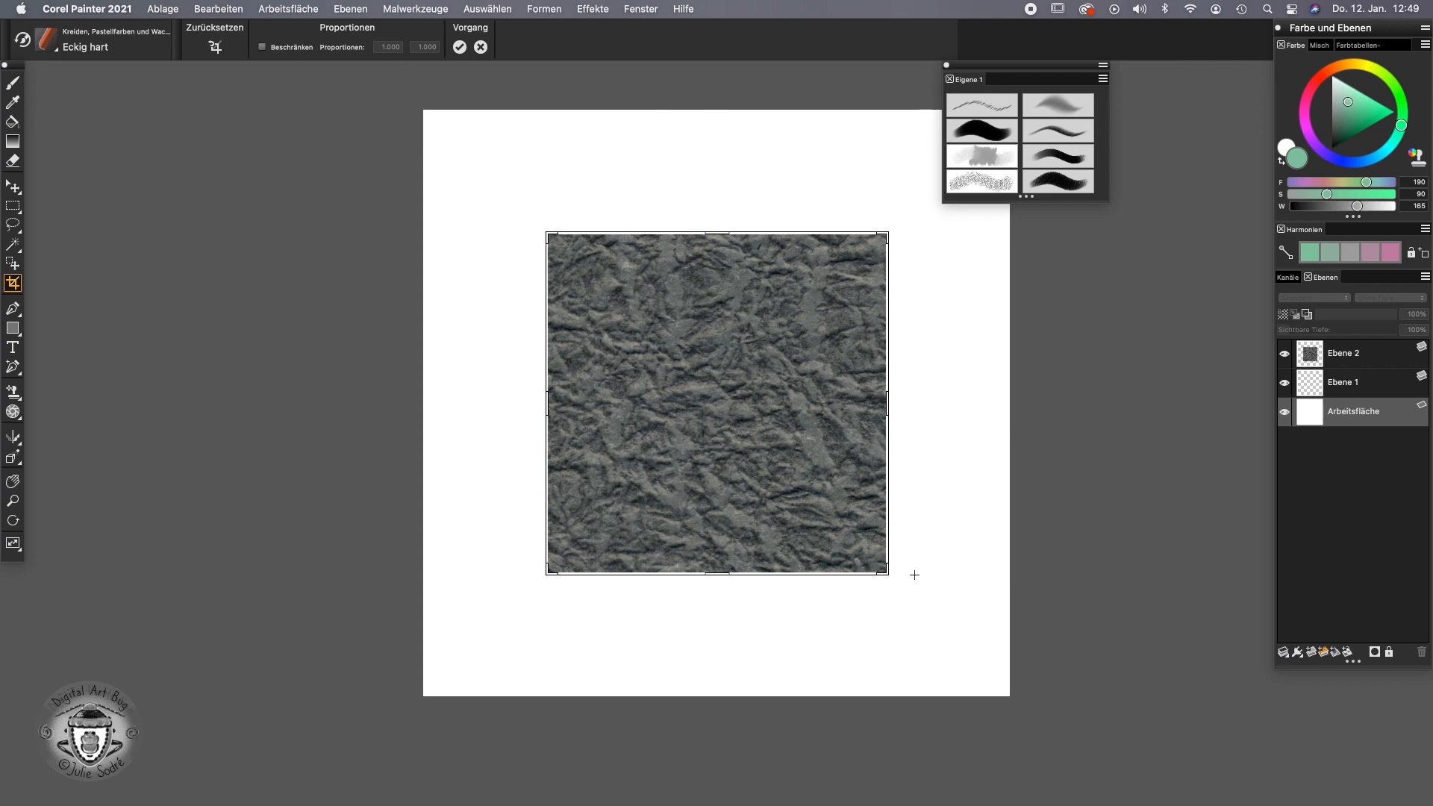
pyautogui.doubleClick(804, 492)
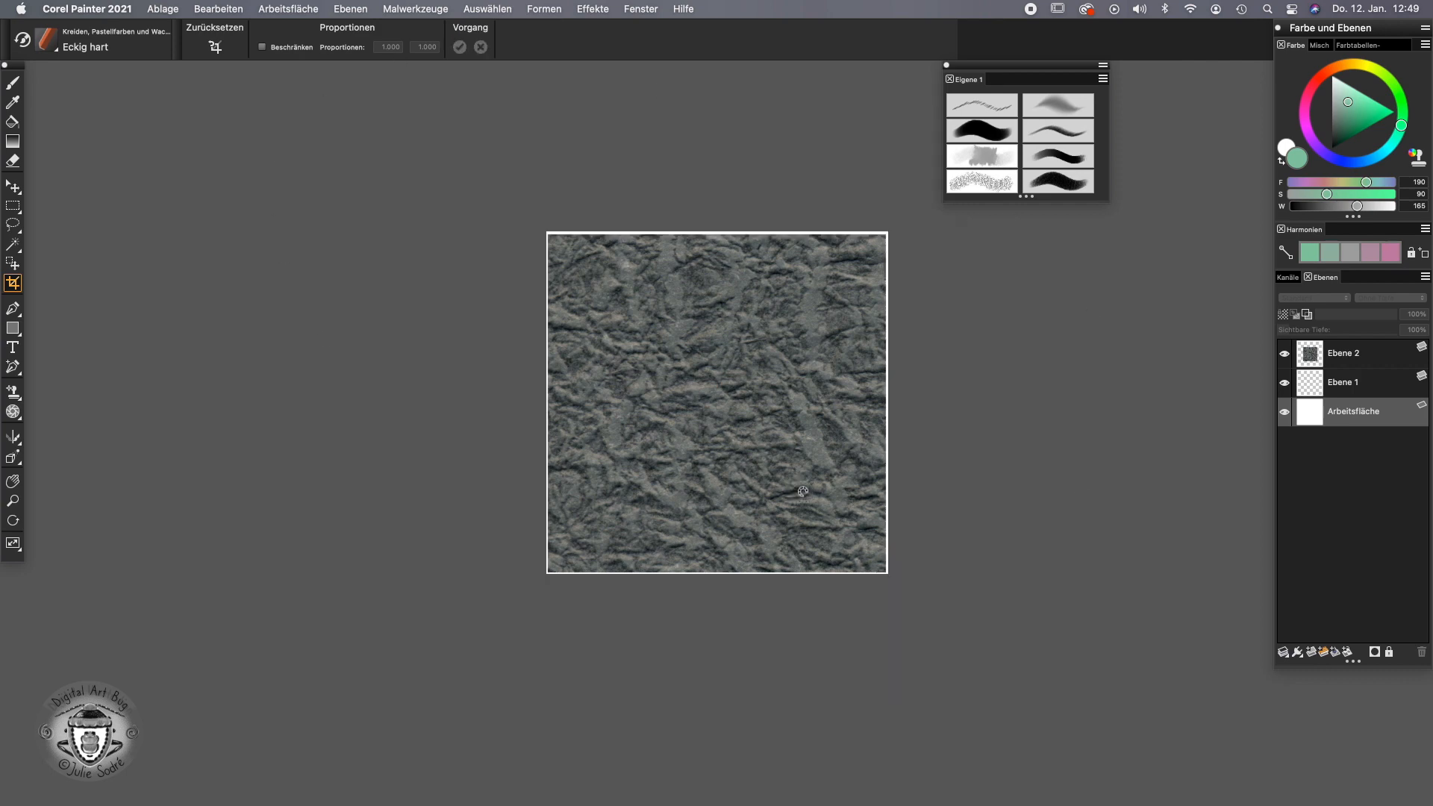
# - Desaturate the crumpled paper layer Ebene 2 with a colour correction of -139% saturation and about -10% value
pyautogui.moveTo(774, 473); pyautogui.dragTo(556, 427)
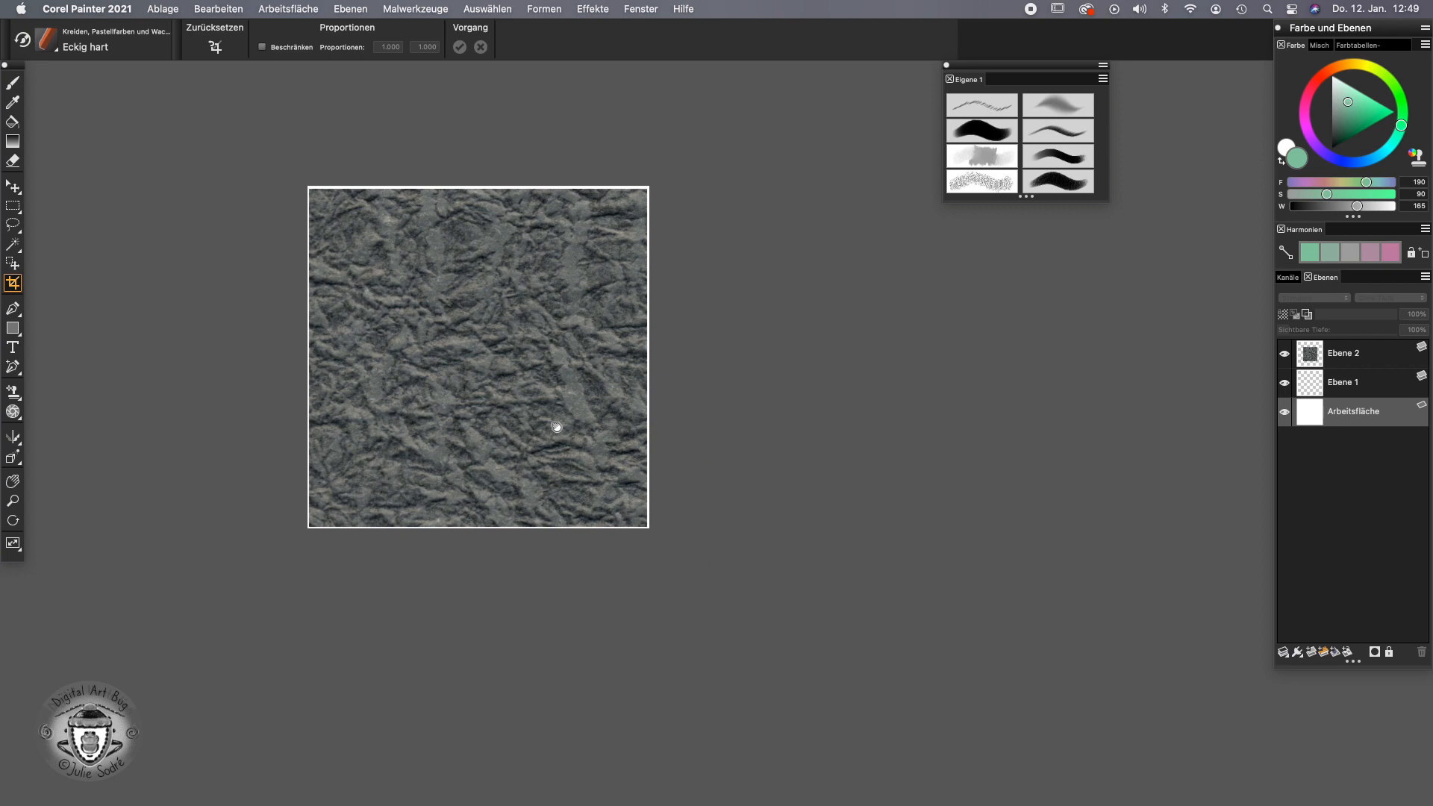
pyautogui.click(1345, 356)
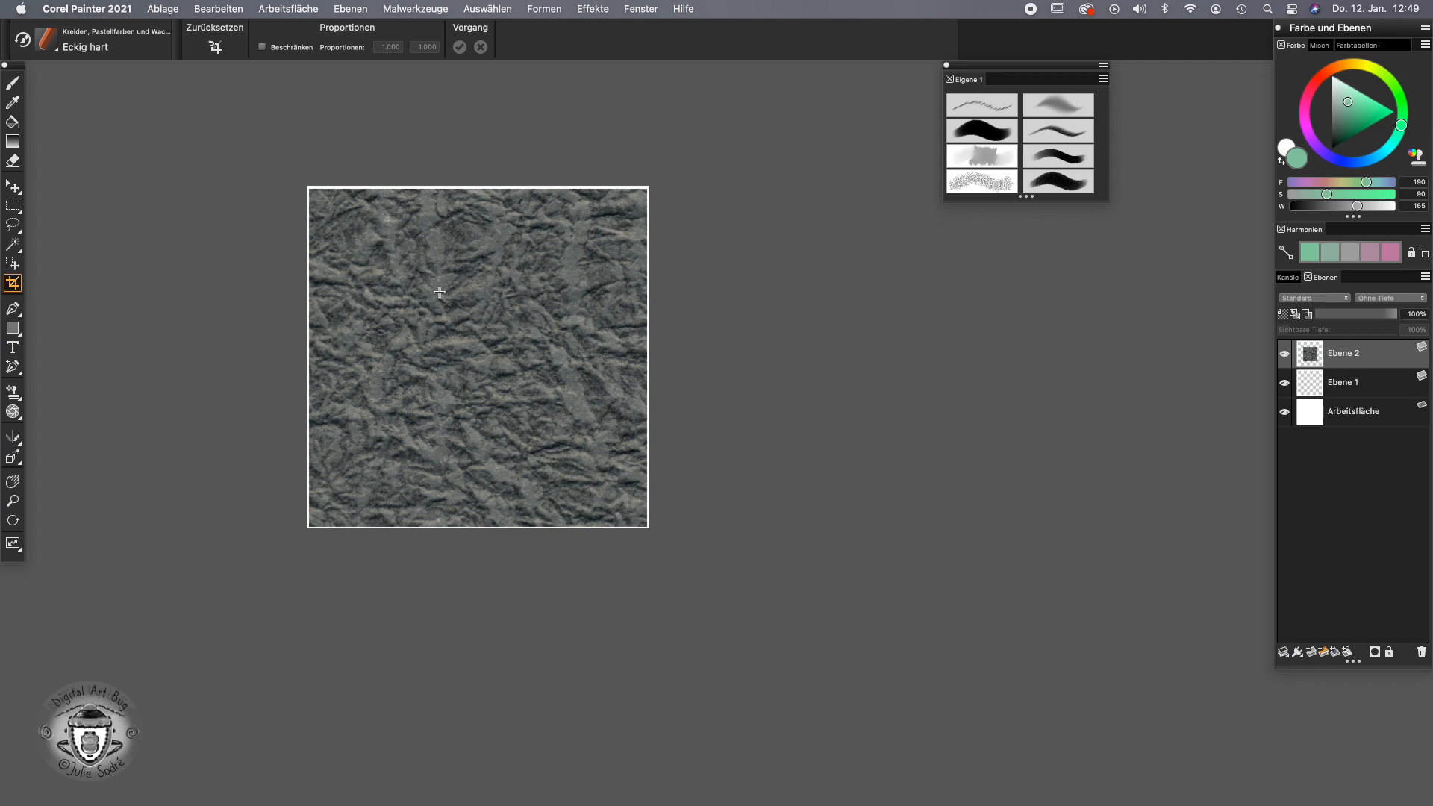
pyautogui.click(591, 10)
pyautogui.moveTo(627, 69)
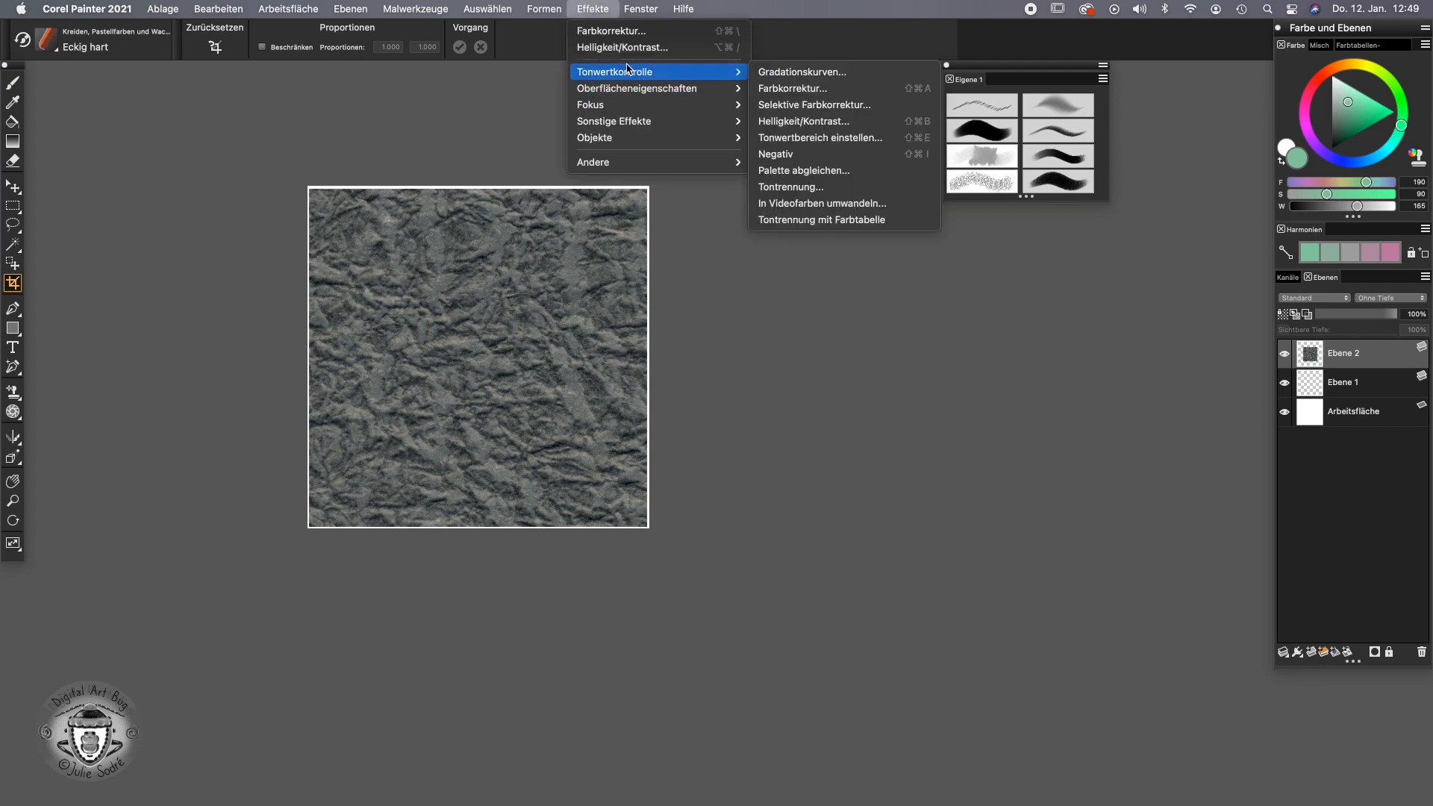
pyautogui.click(797, 89)
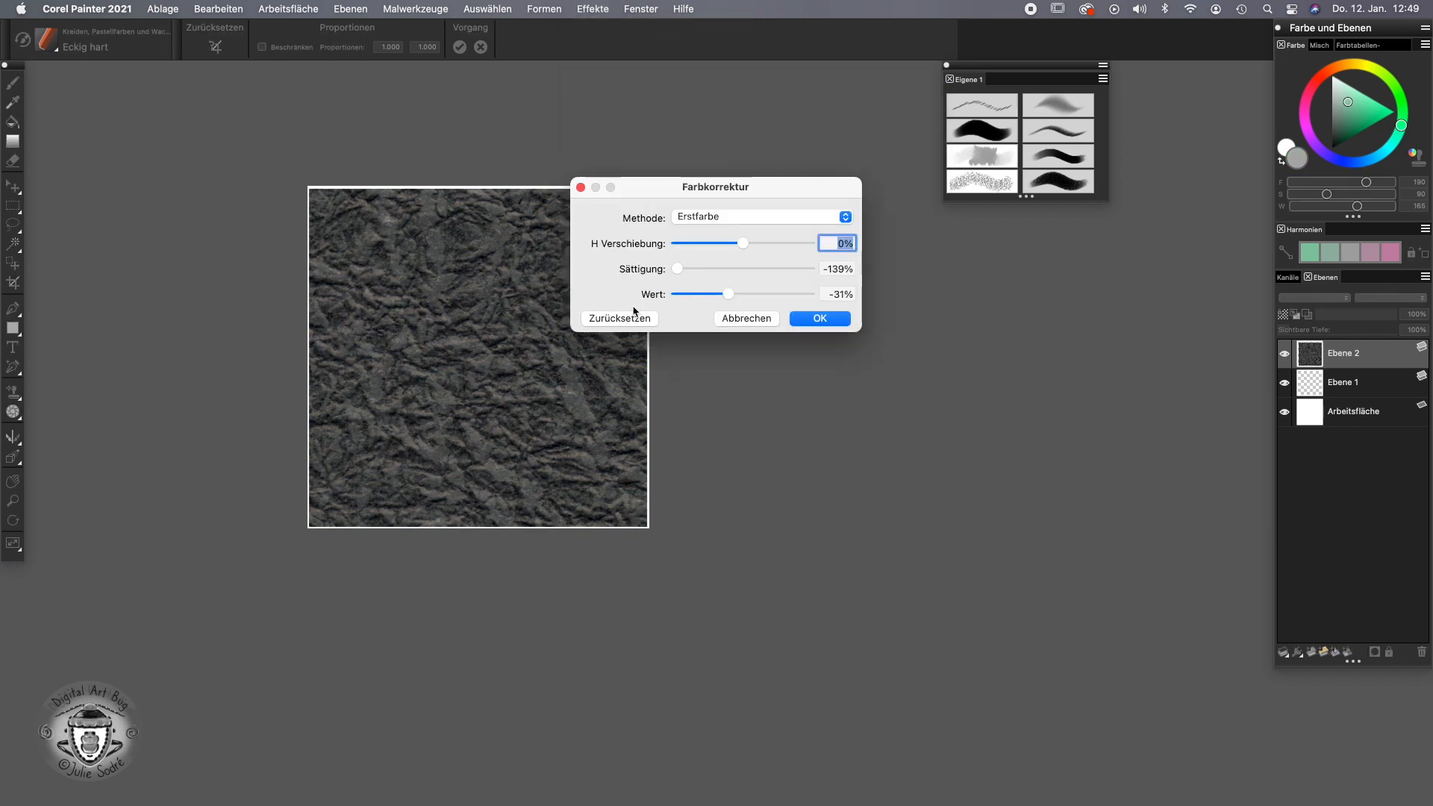
pyautogui.moveTo(725, 294); pyautogui.dragTo(738, 298)
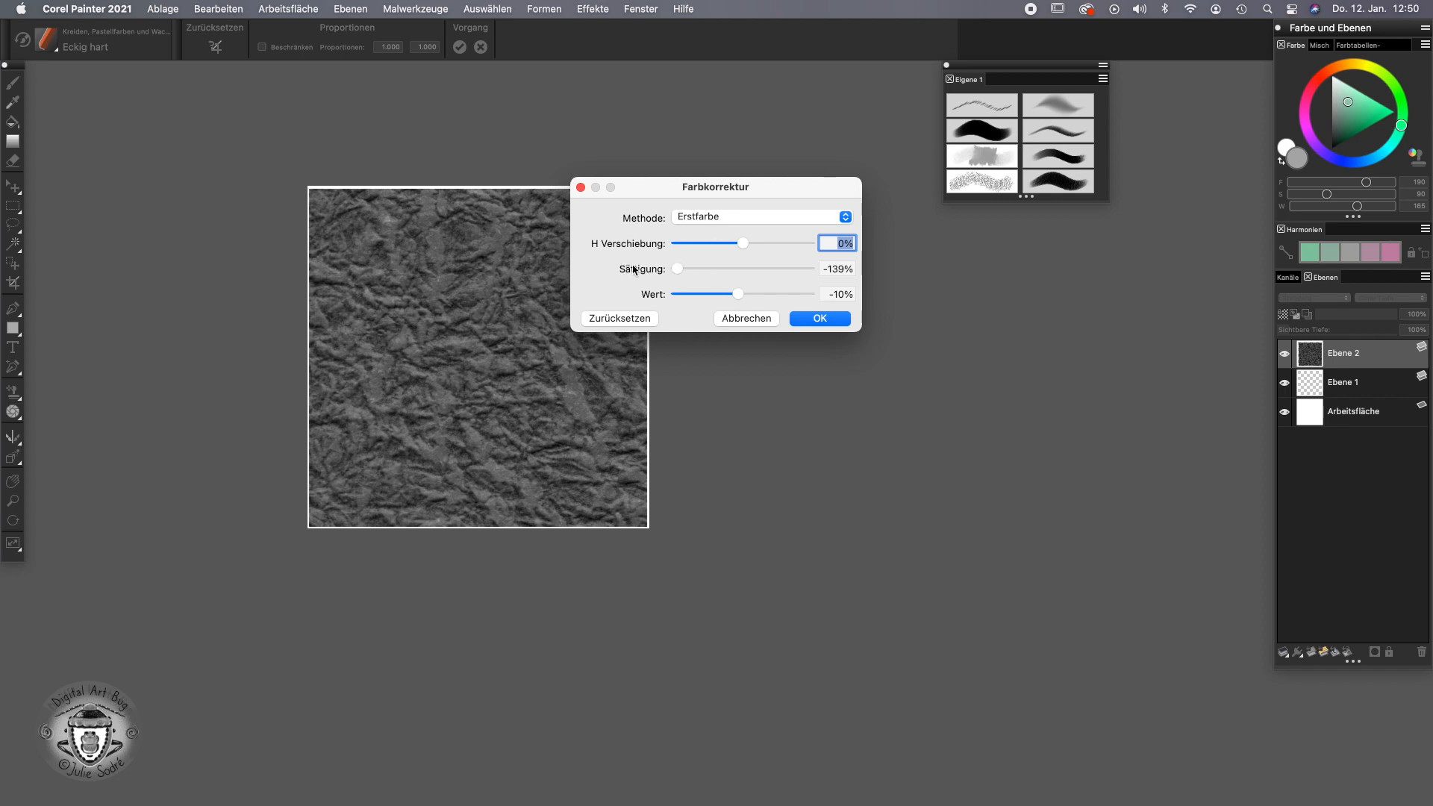
pyautogui.moveTo(677, 269); pyautogui.dragTo(569, 275)
pyautogui.moveTo(738, 294); pyautogui.dragTo(739, 295)
pyautogui.click(833, 319)
# - Adjust the paper layer's brightness to 29 and contrast to 36
pyautogui.click(591, 9)
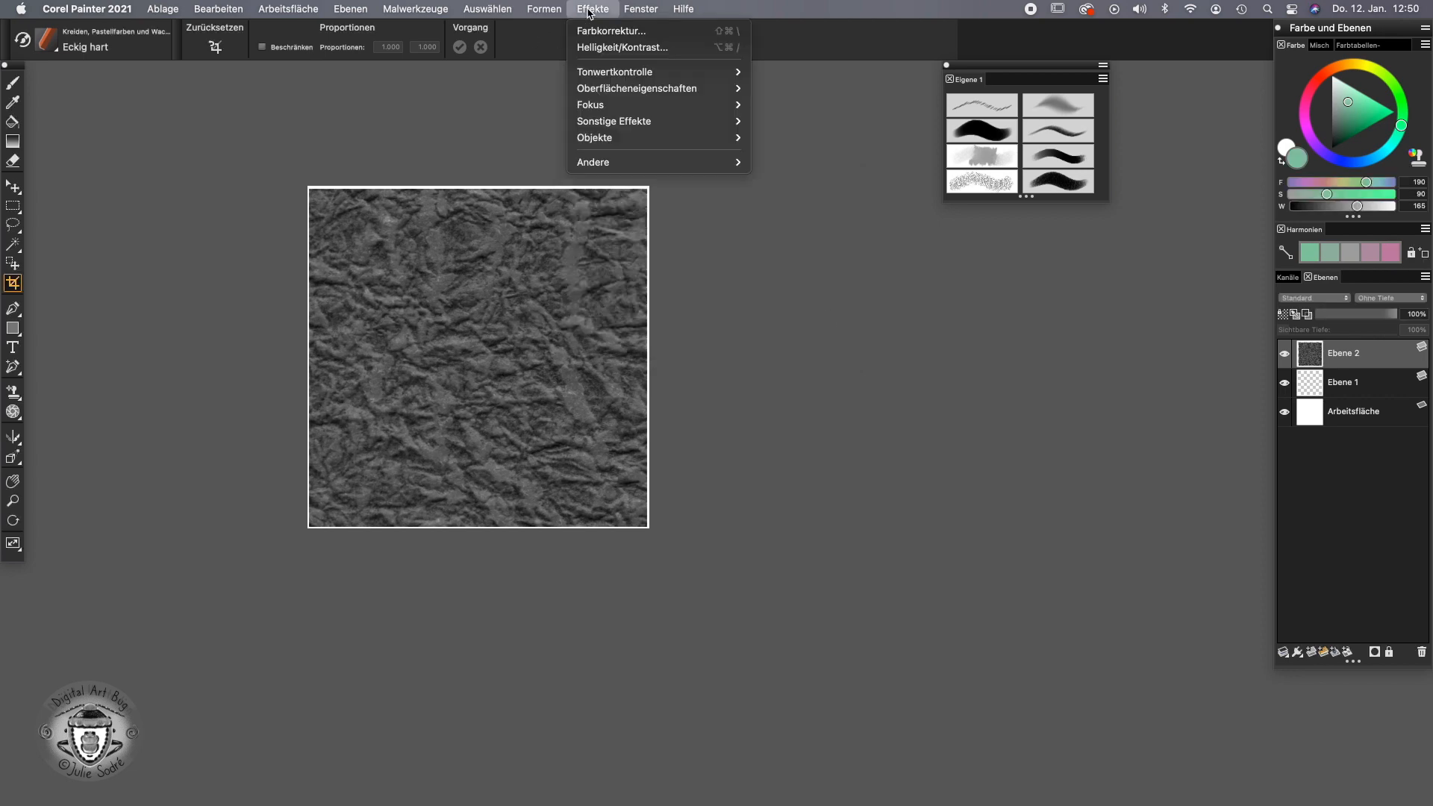
pyautogui.moveTo(622, 74)
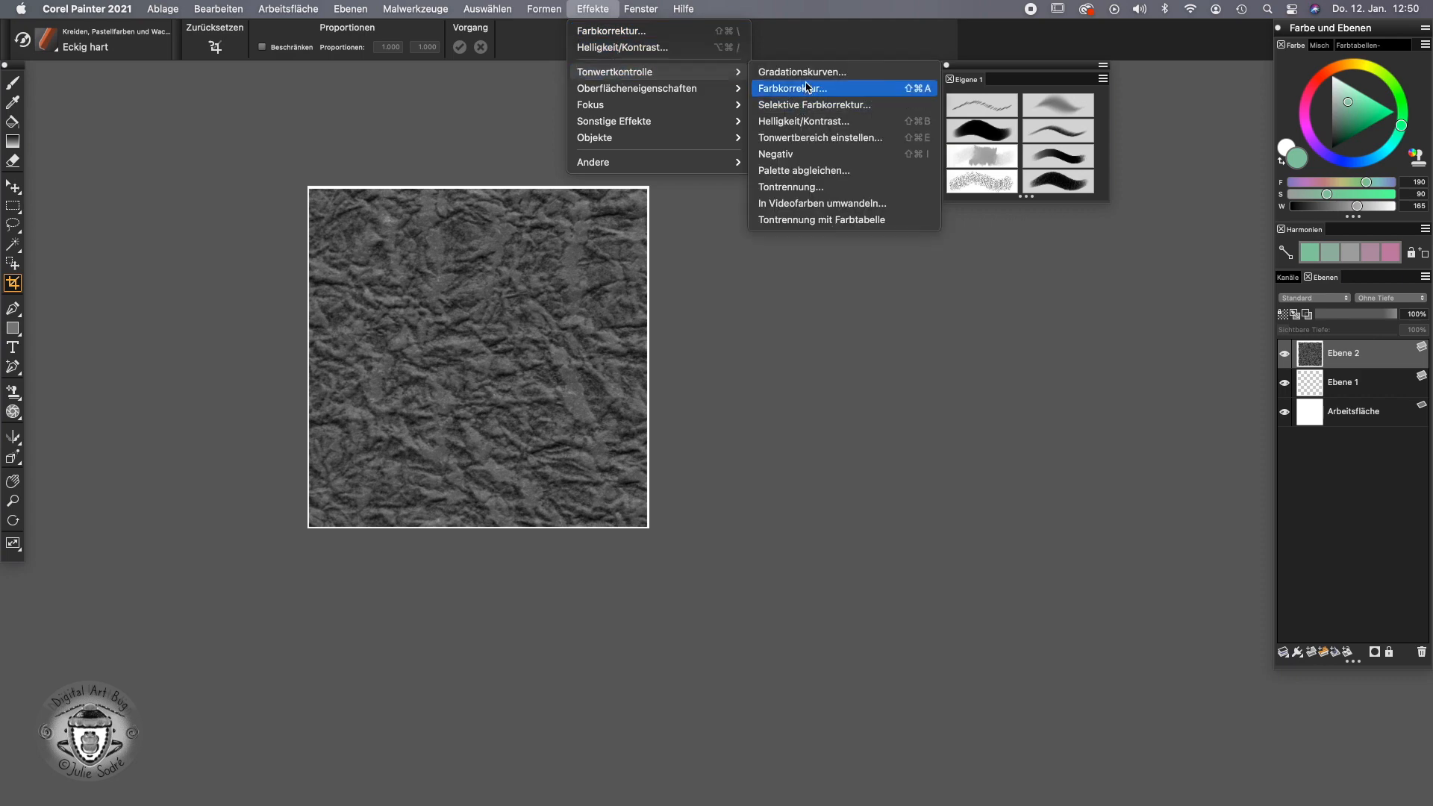
pyautogui.click(821, 123)
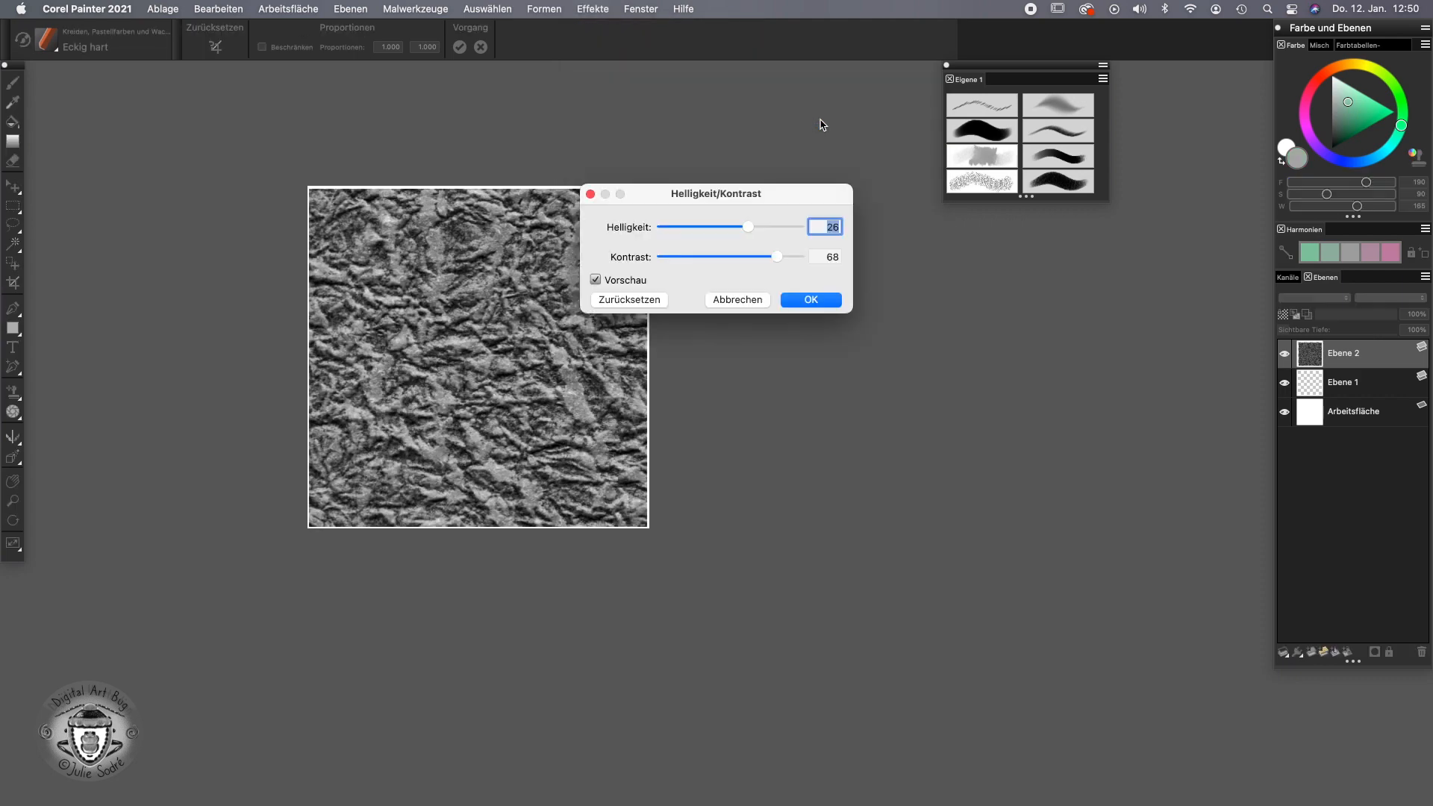
pyautogui.moveTo(663, 193); pyautogui.dragTo(752, 165)
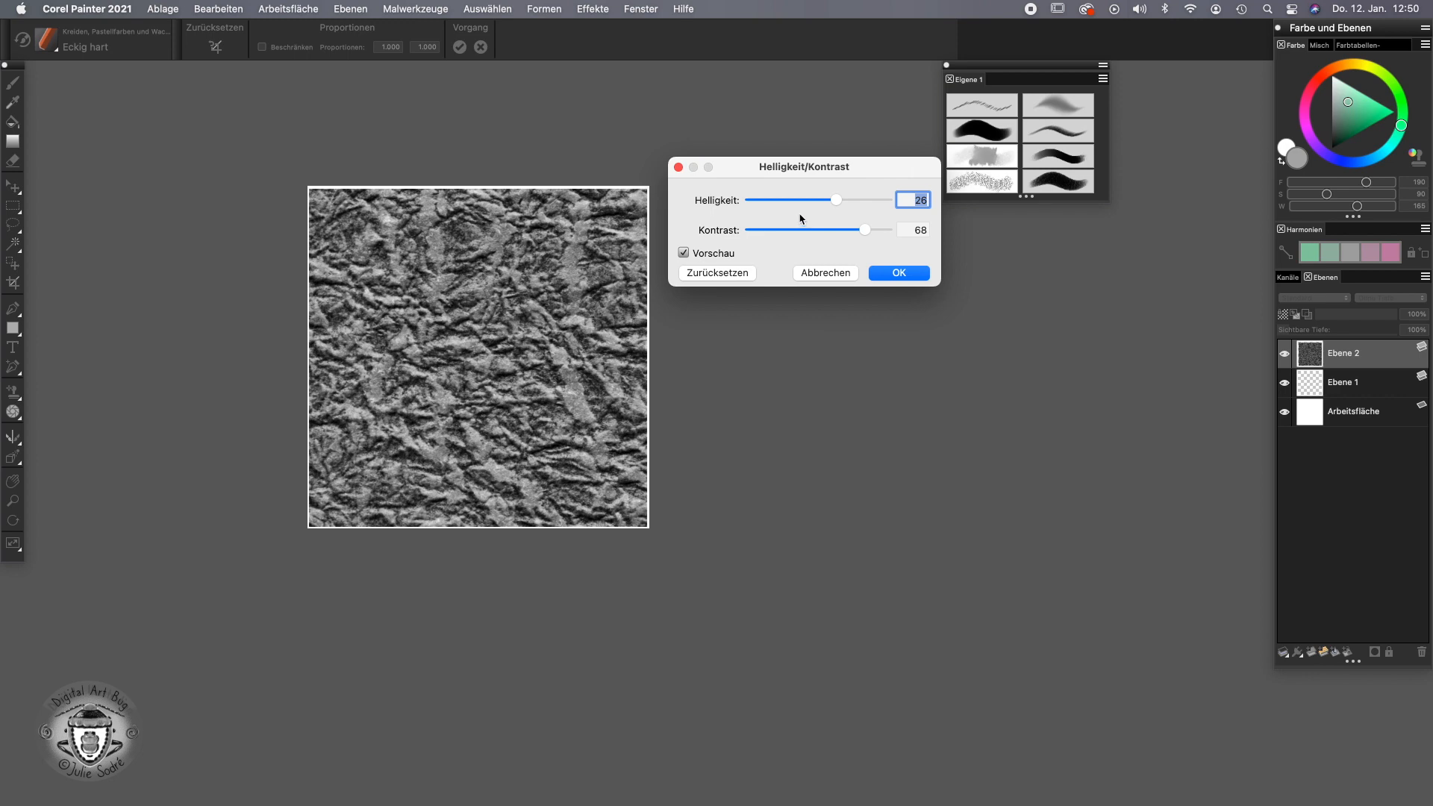
pyautogui.moveTo(865, 230)
pyautogui.mouseDown()
pyautogui.moveTo(836, 233)
pyautogui.moveTo(817, 203)
pyautogui.moveTo(839, 200)
pyautogui.moveTo(827, 232)
pyautogui.moveTo(841, 234)
pyautogui.mouseUp()
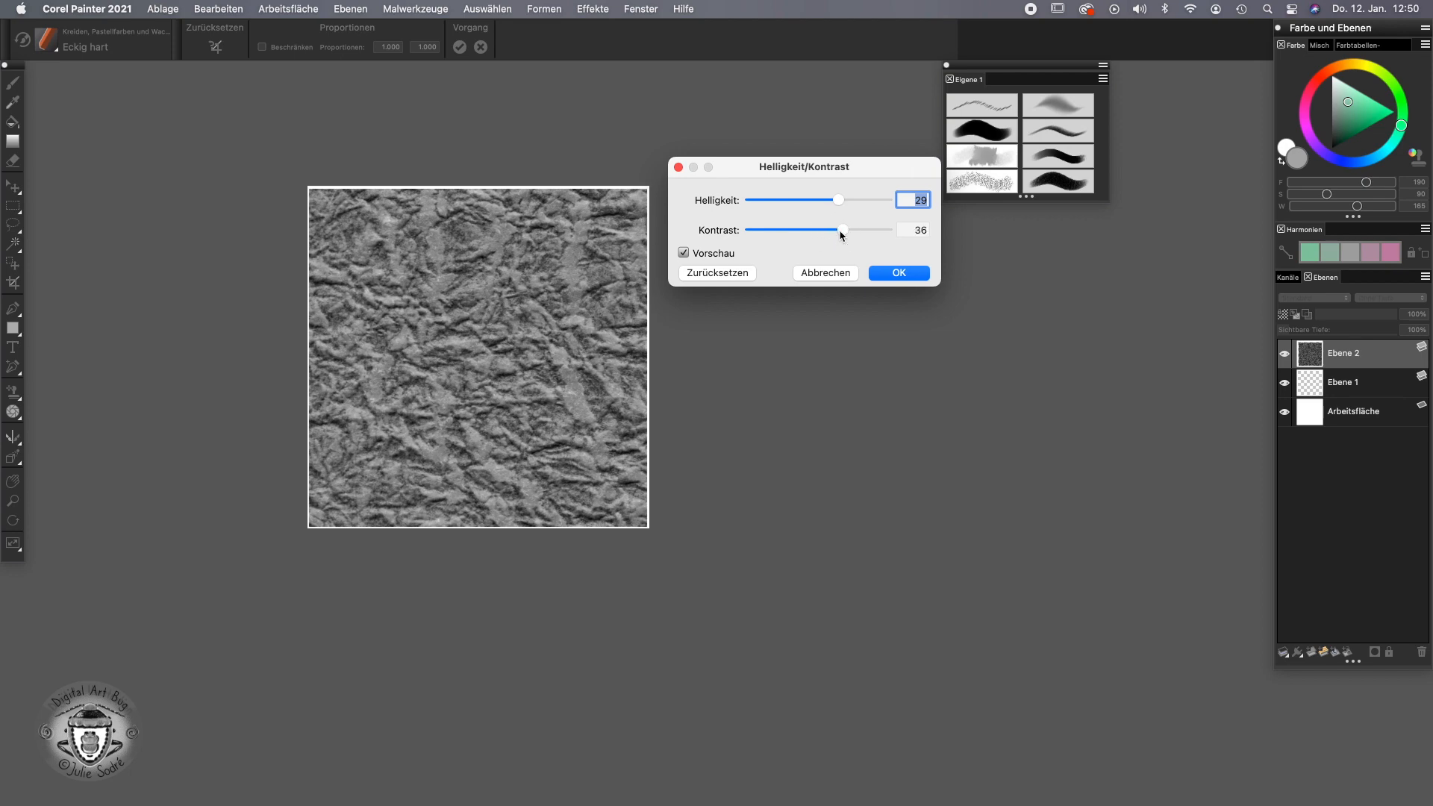
pyautogui.click(907, 273)
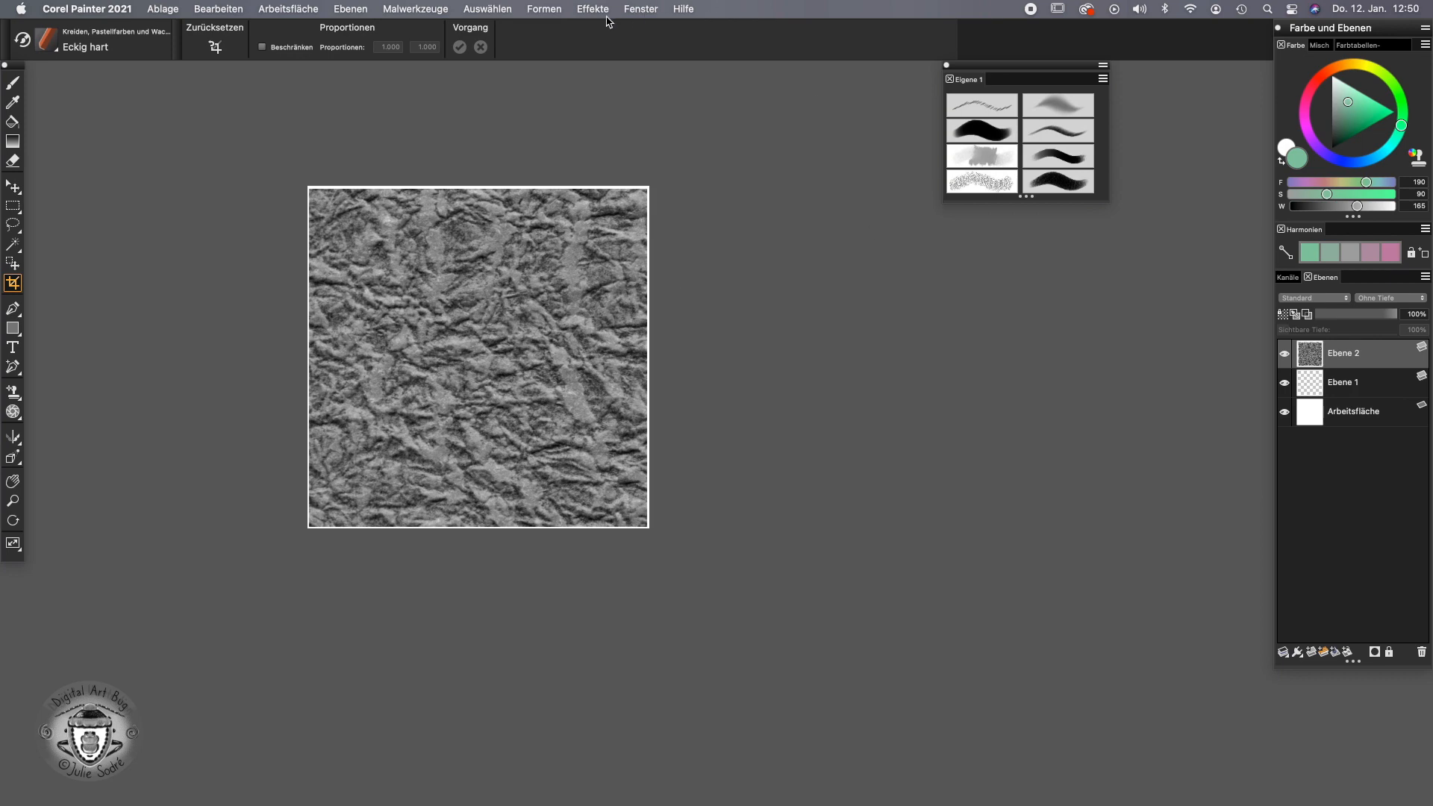
# - Show the pattern and paper panels beside the image and define the image as a repeating pattern
pyautogui.click(650, 11)
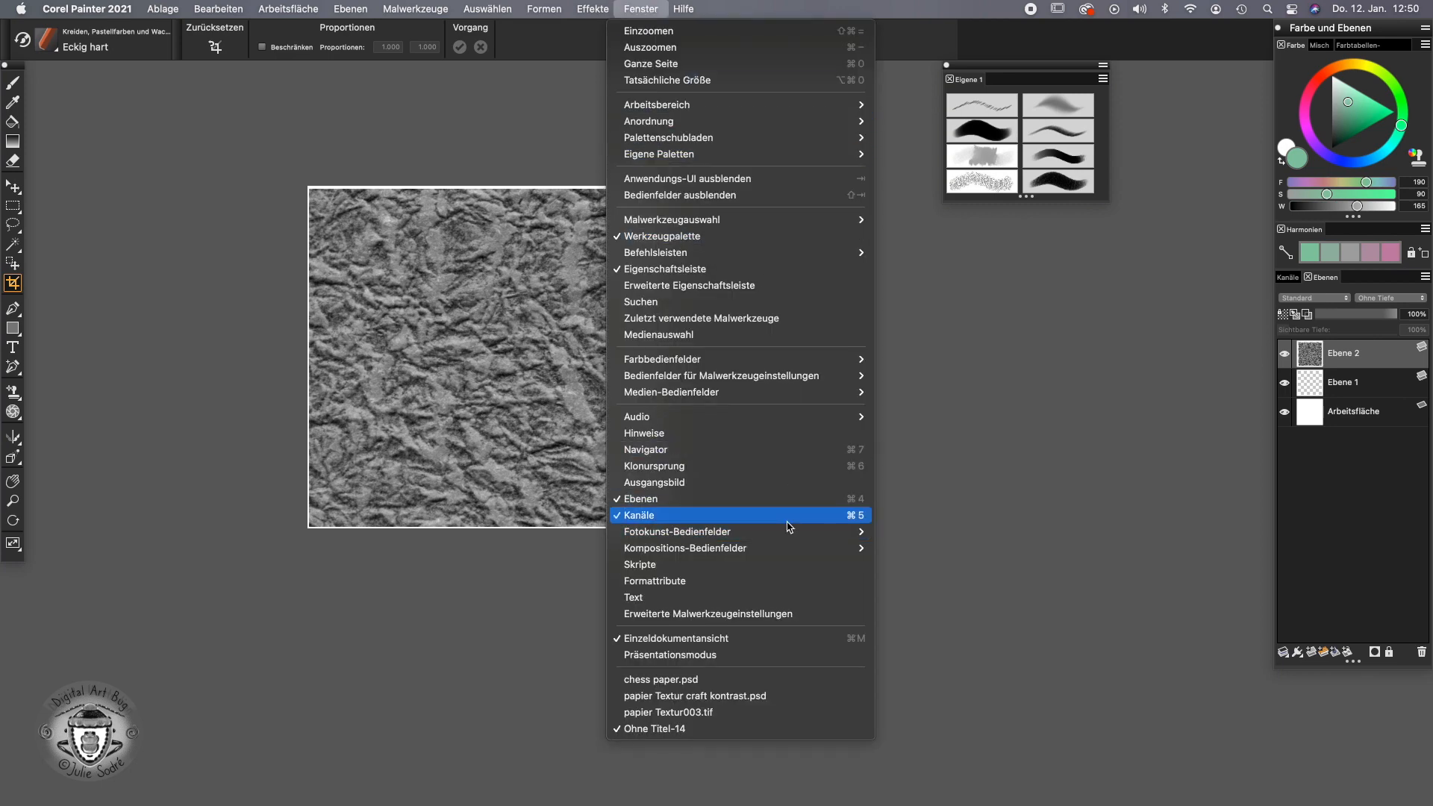
pyautogui.moveTo(782, 402)
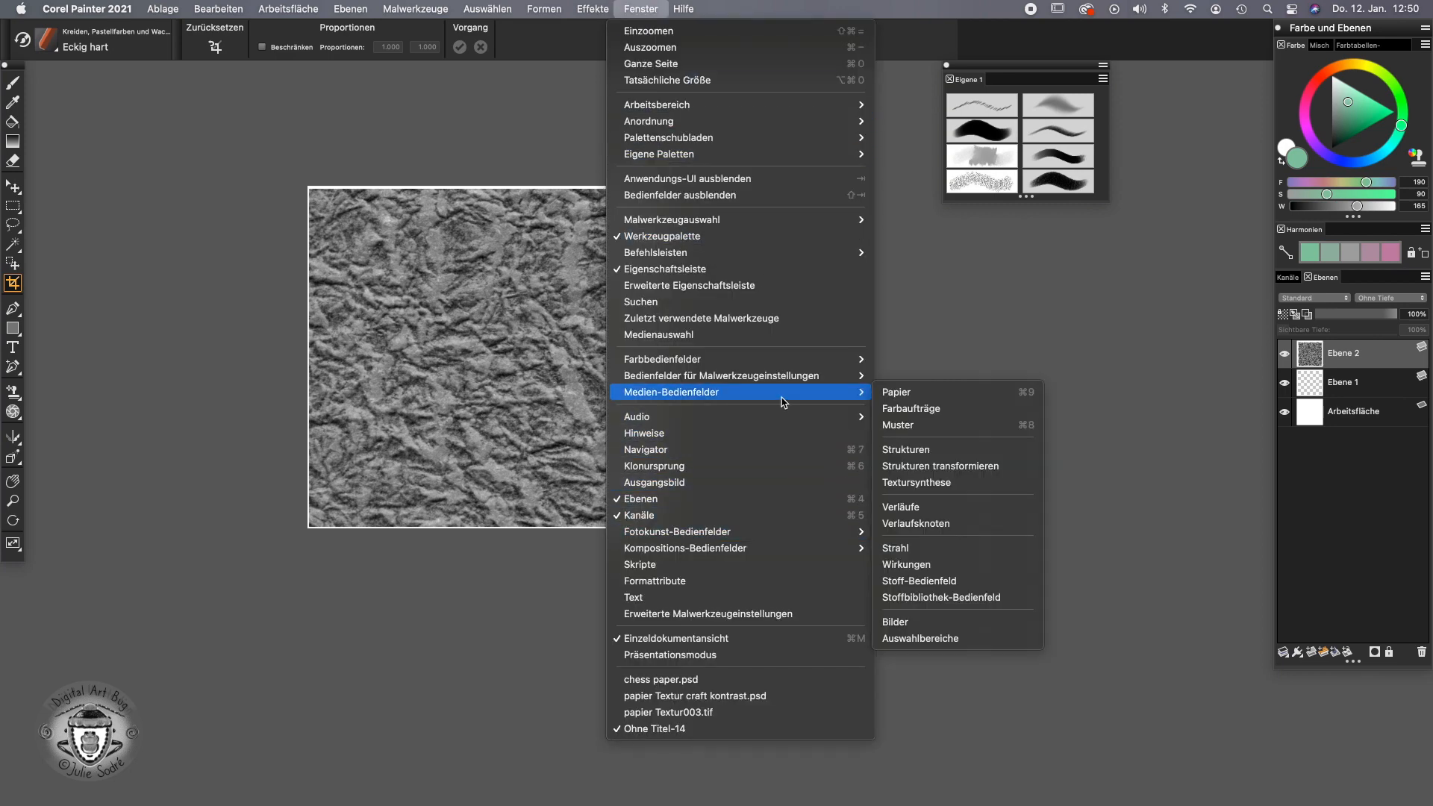
pyautogui.click(946, 432)
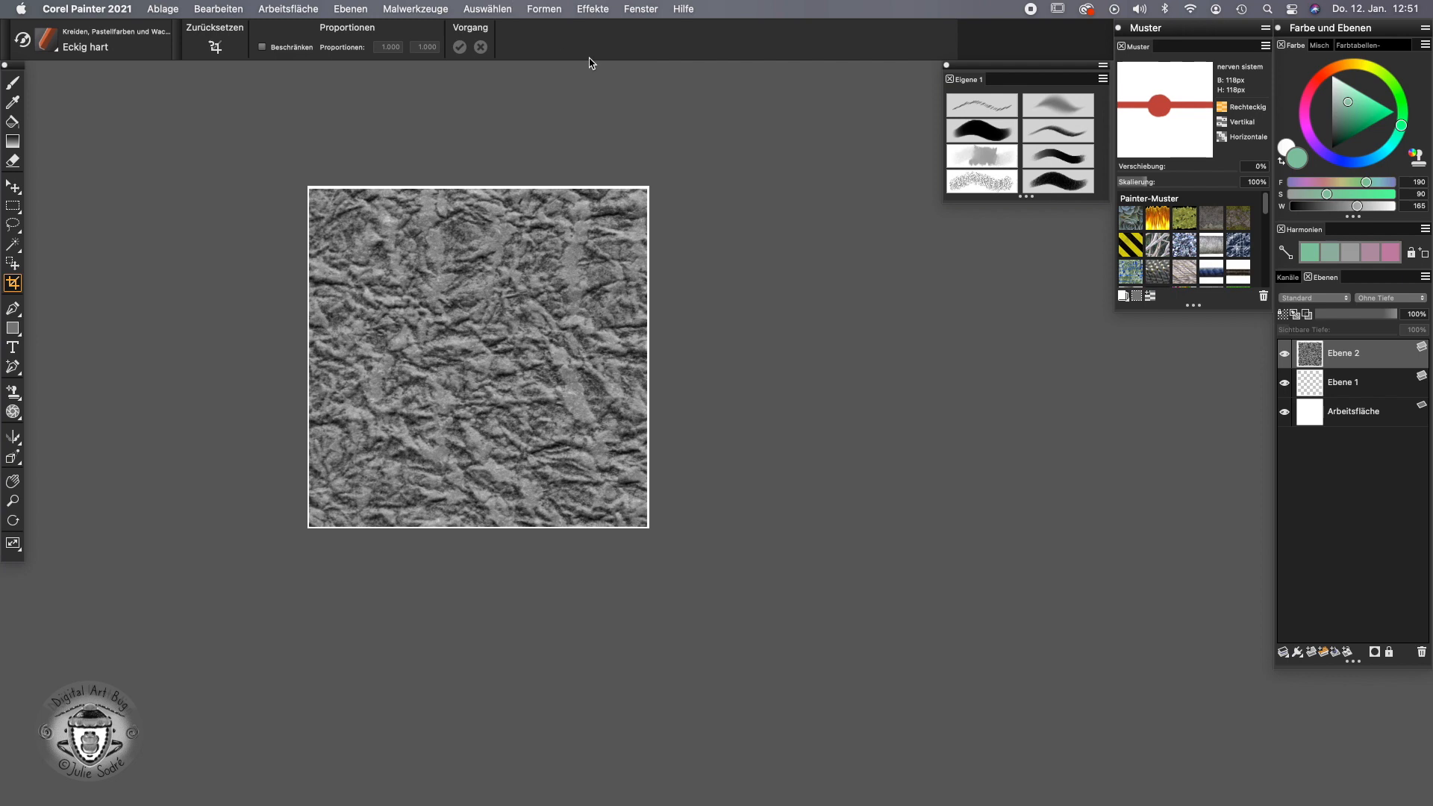
pyautogui.click(641, 9)
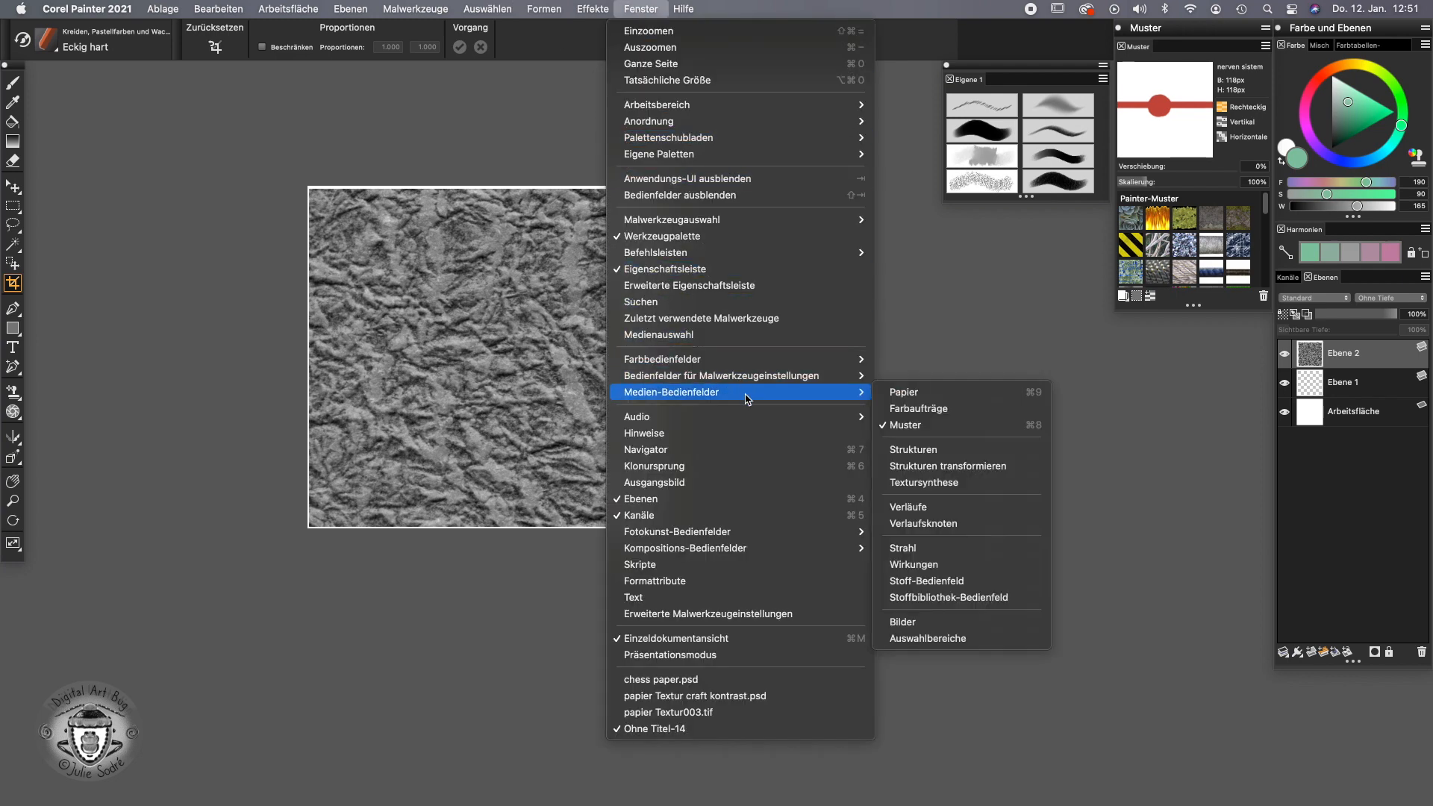
pyautogui.click(901, 394)
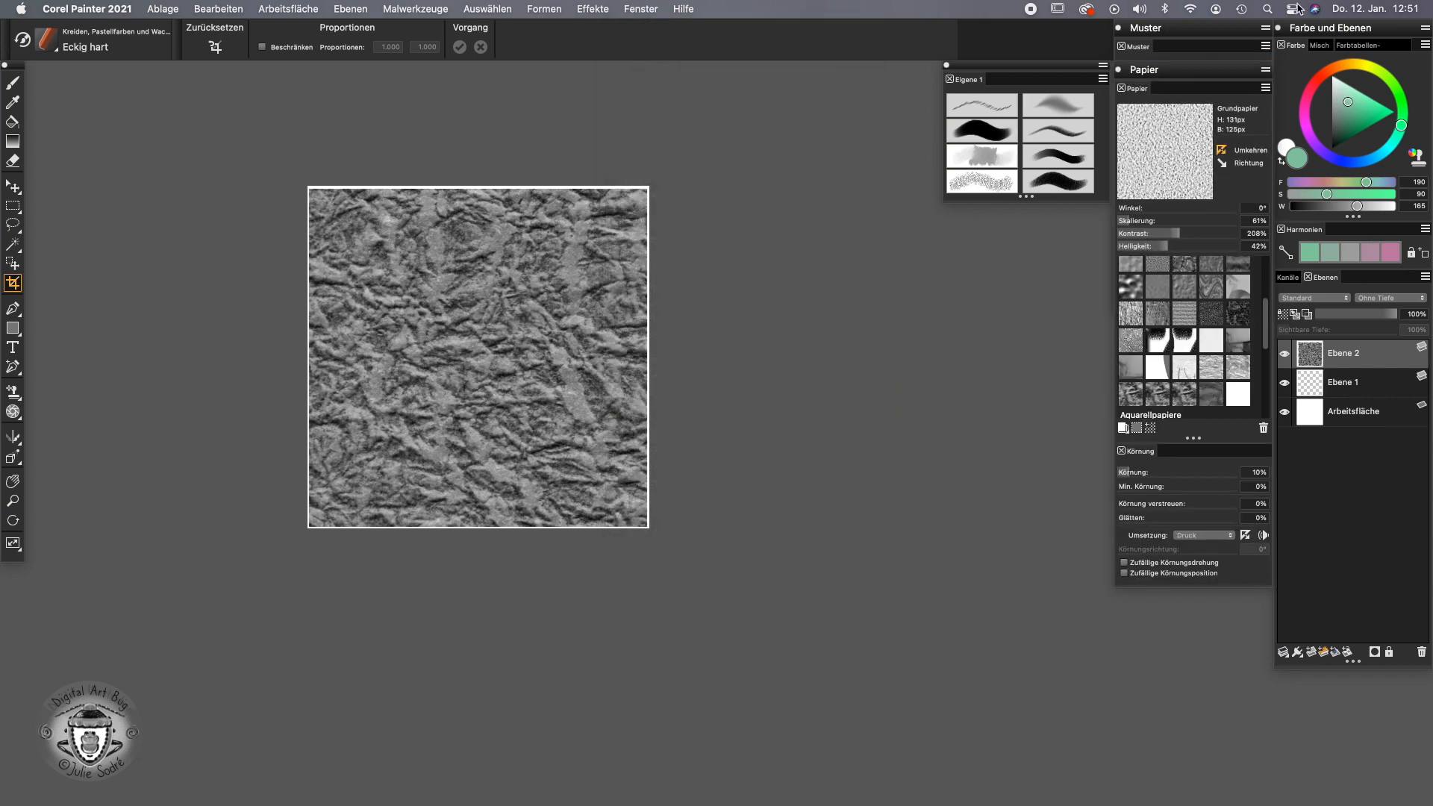
pyautogui.moveTo(1178, 87); pyautogui.dragTo(1008, 230)
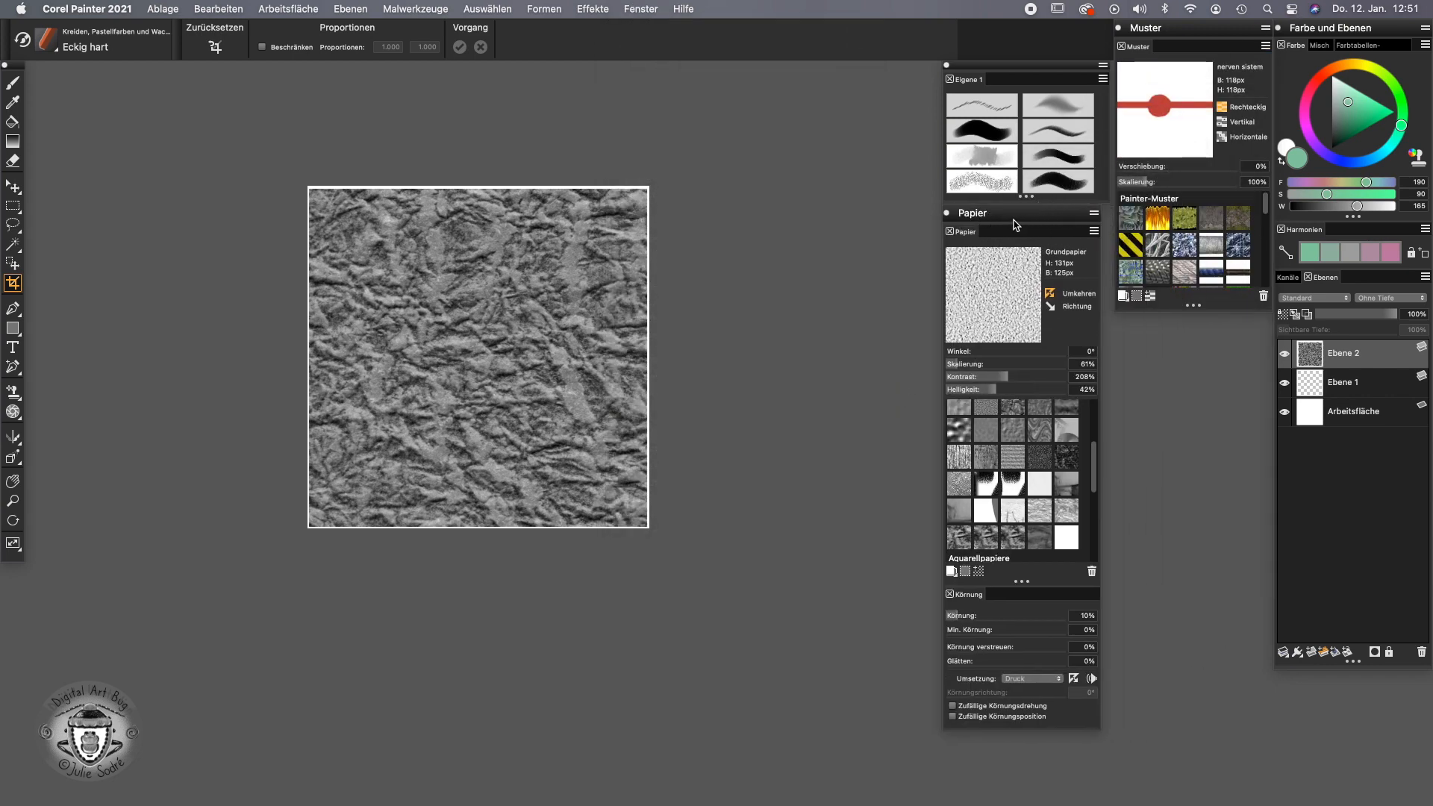
pyautogui.click(1266, 46)
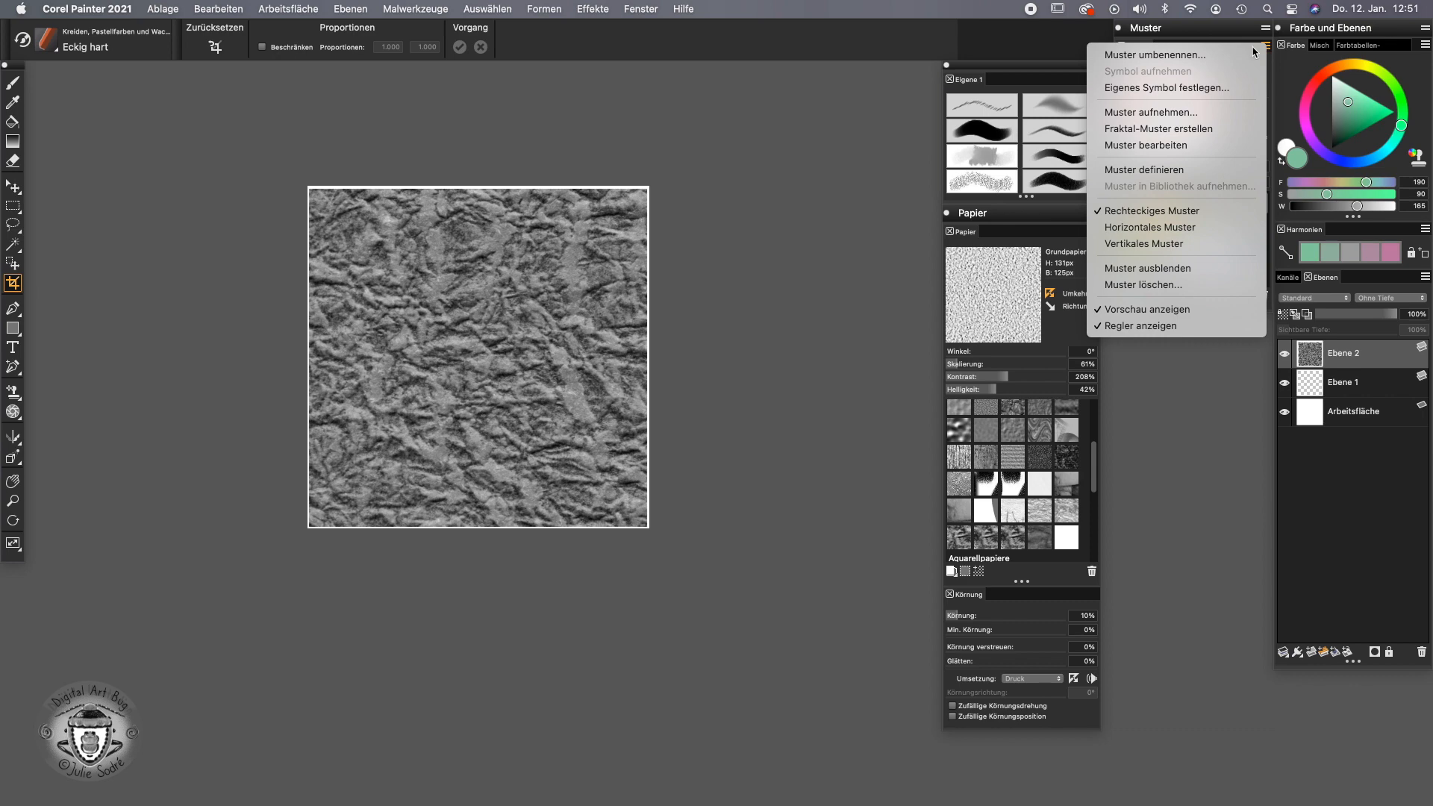
pyautogui.click(1136, 171)
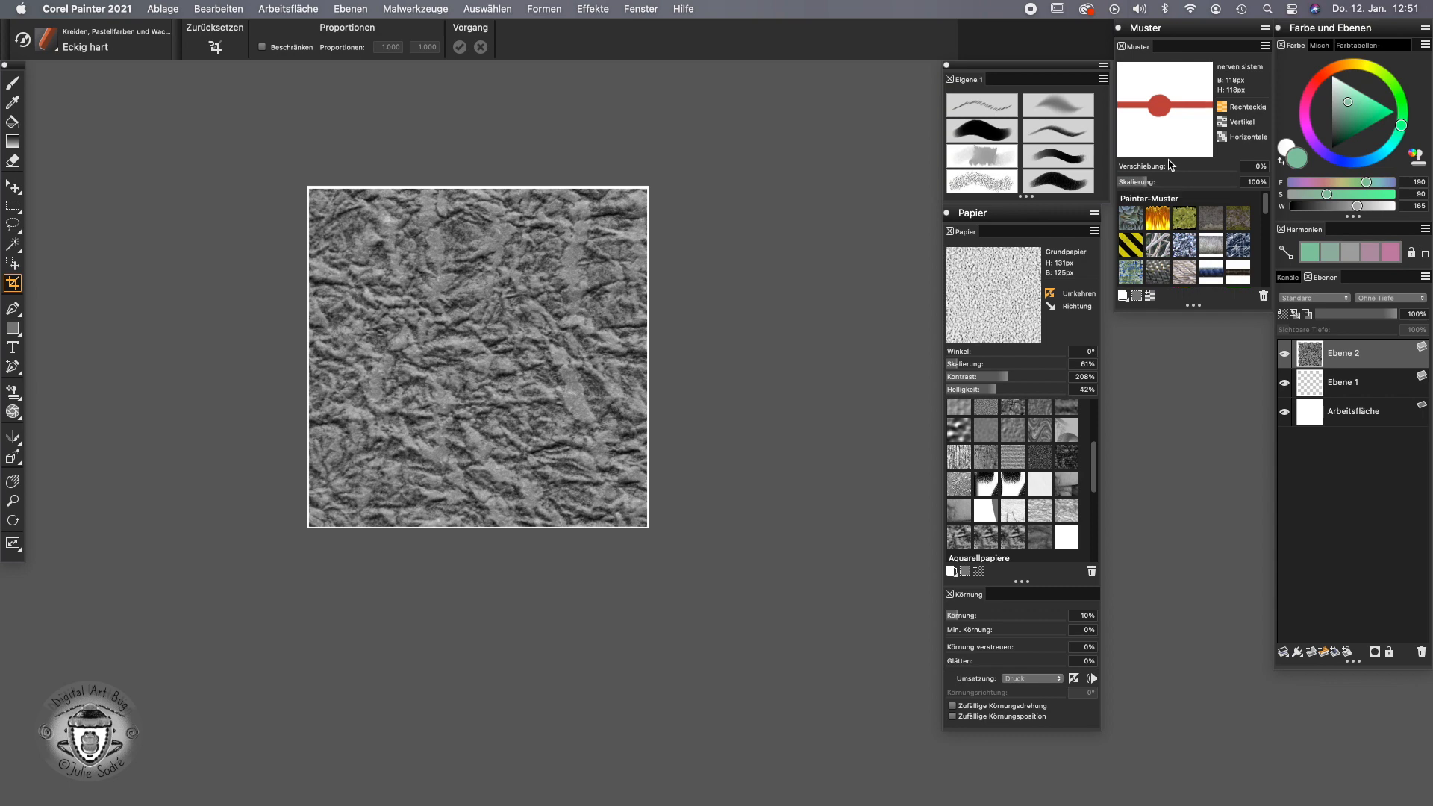
# - Set up the Stamp tool with the third tip profile of the upper row and a size of about 39
pyautogui.click(14, 395)
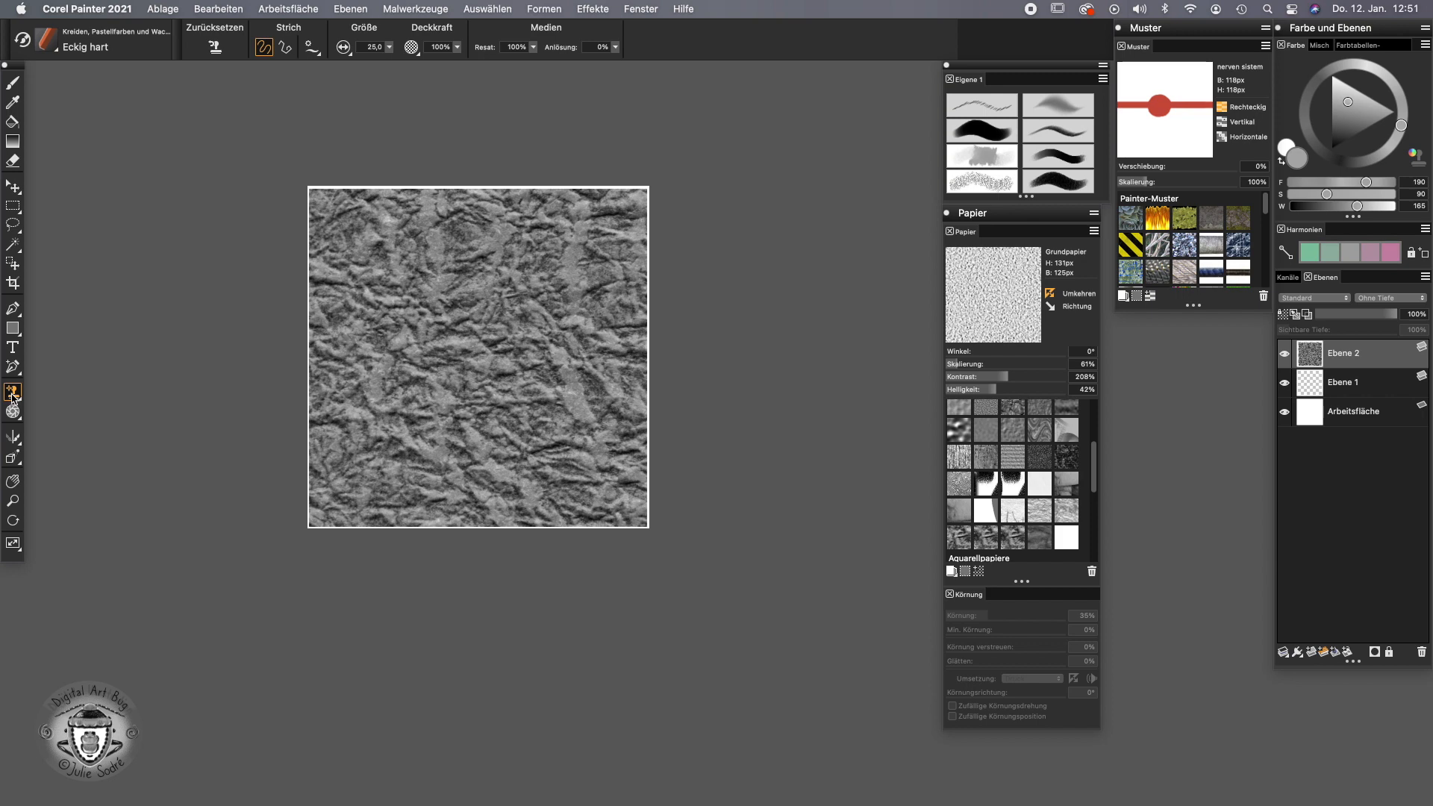
pyautogui.click(12, 85)
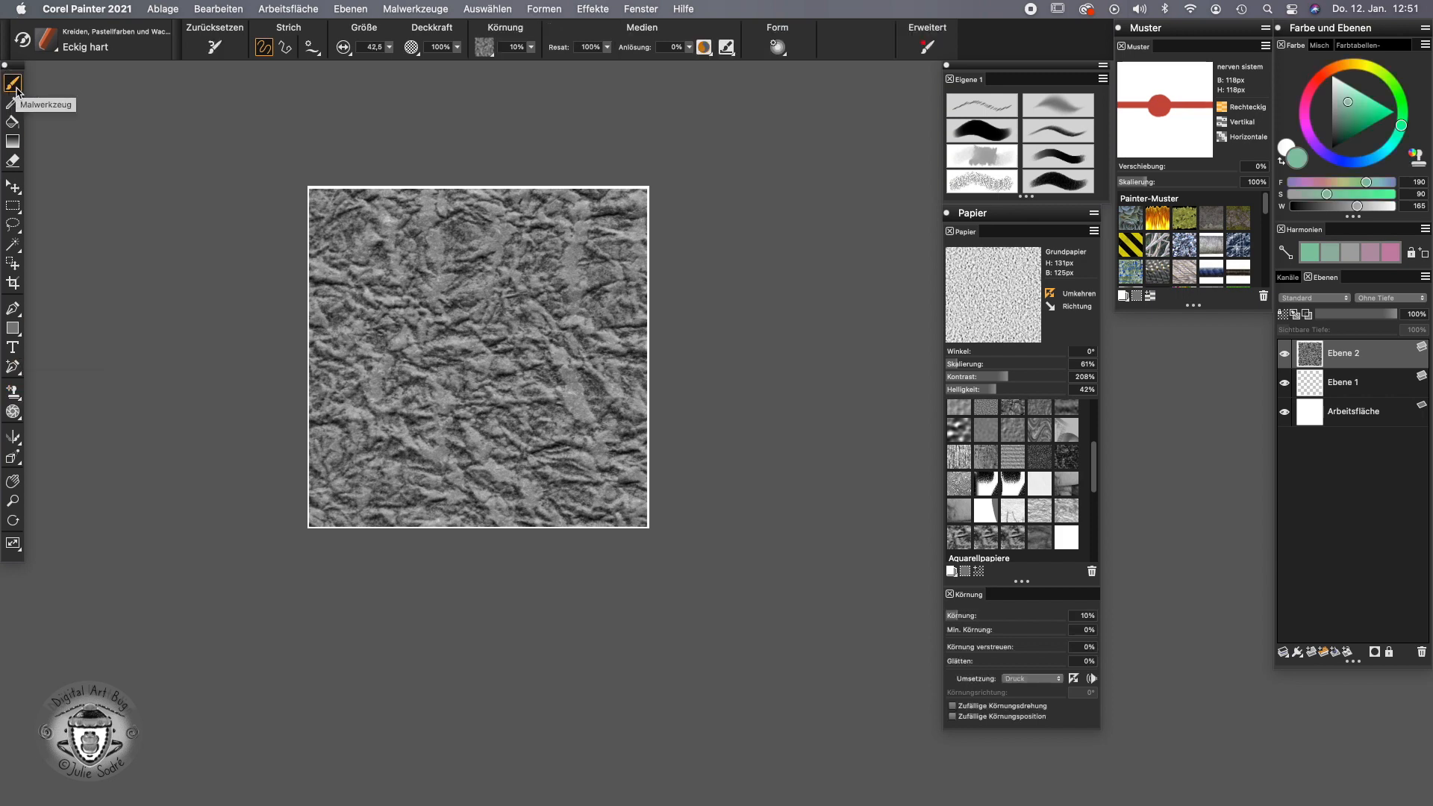
pyautogui.click(928, 46)
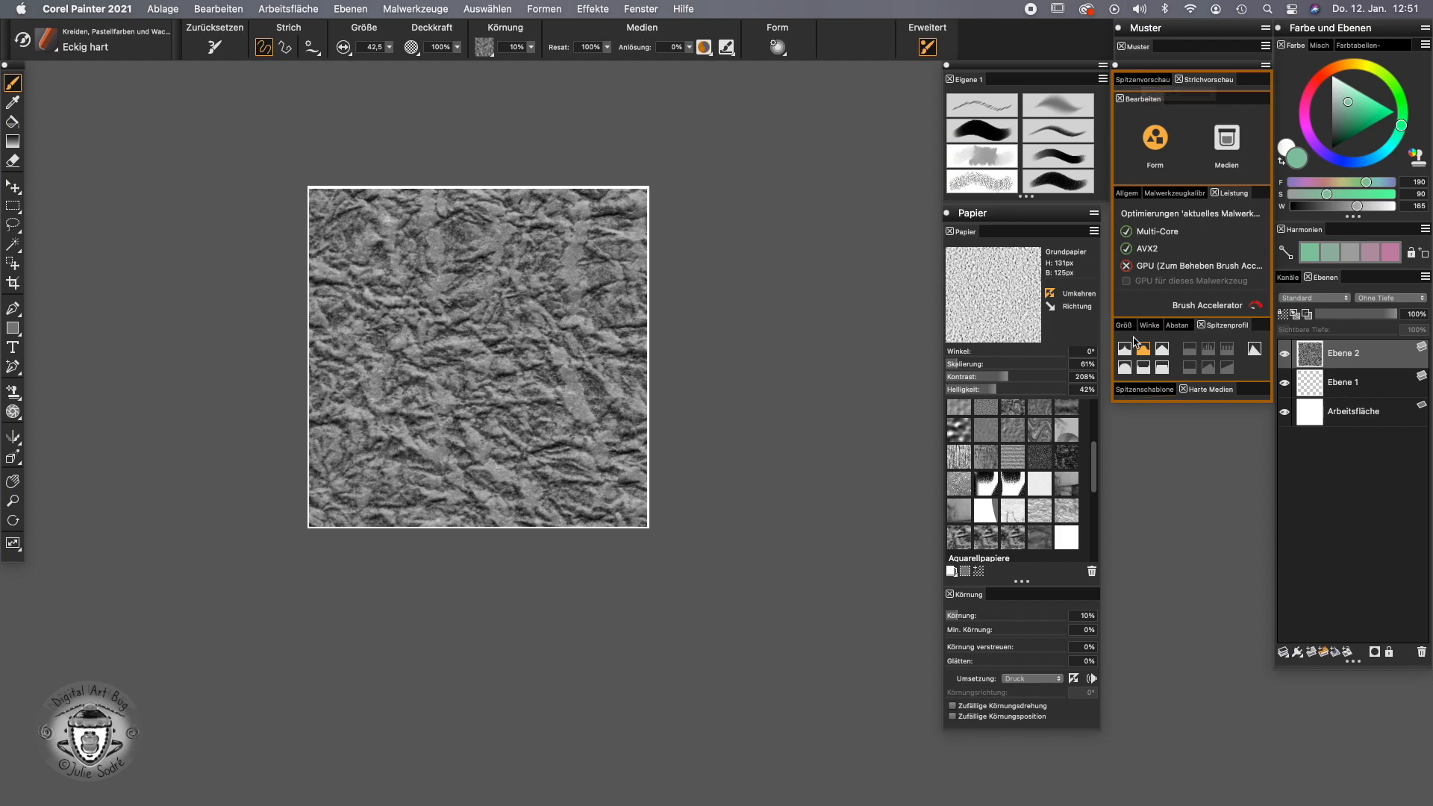
pyautogui.click(12, 394)
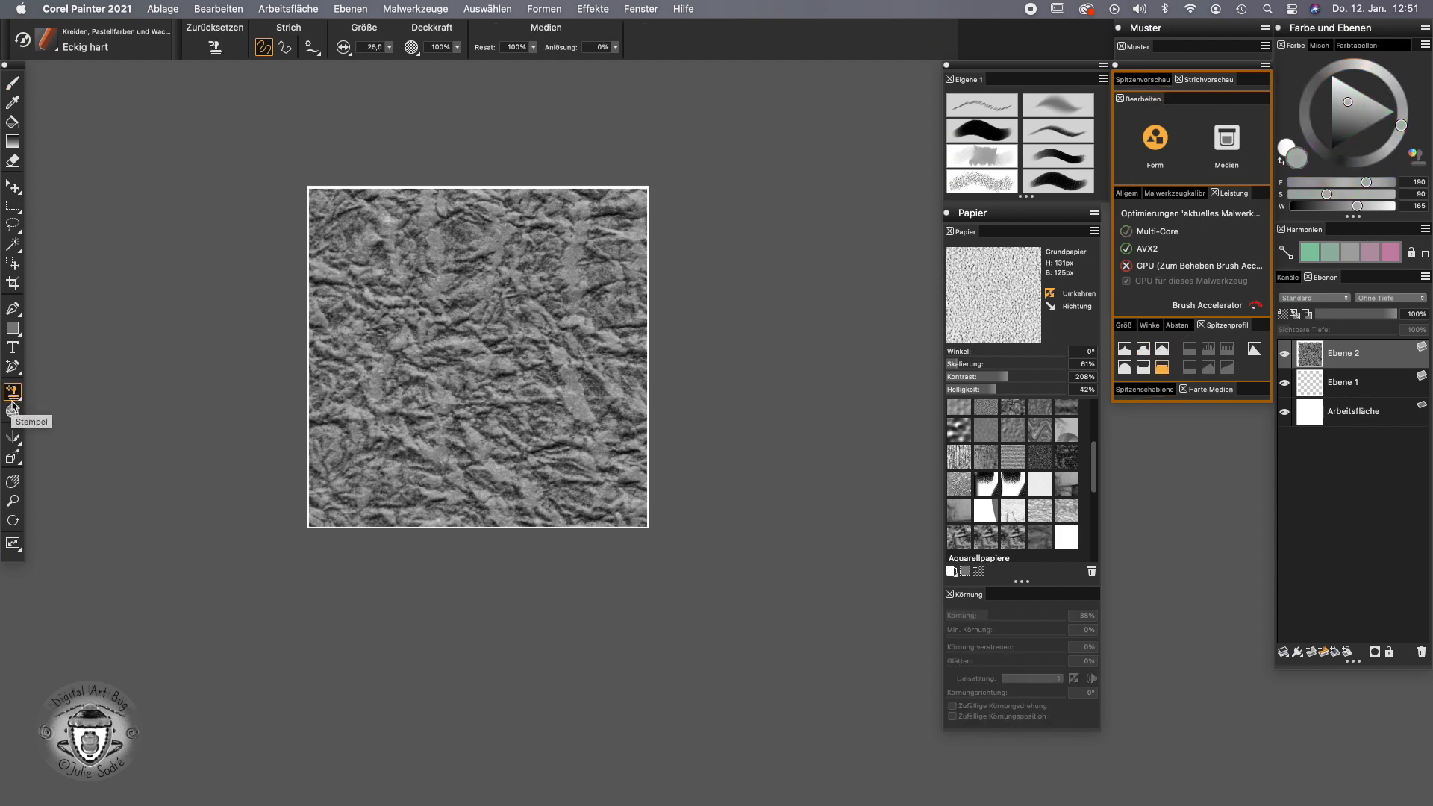
pyautogui.click(1160, 350)
pyautogui.moveTo(627, 428); pyautogui.dragTo(642, 428)
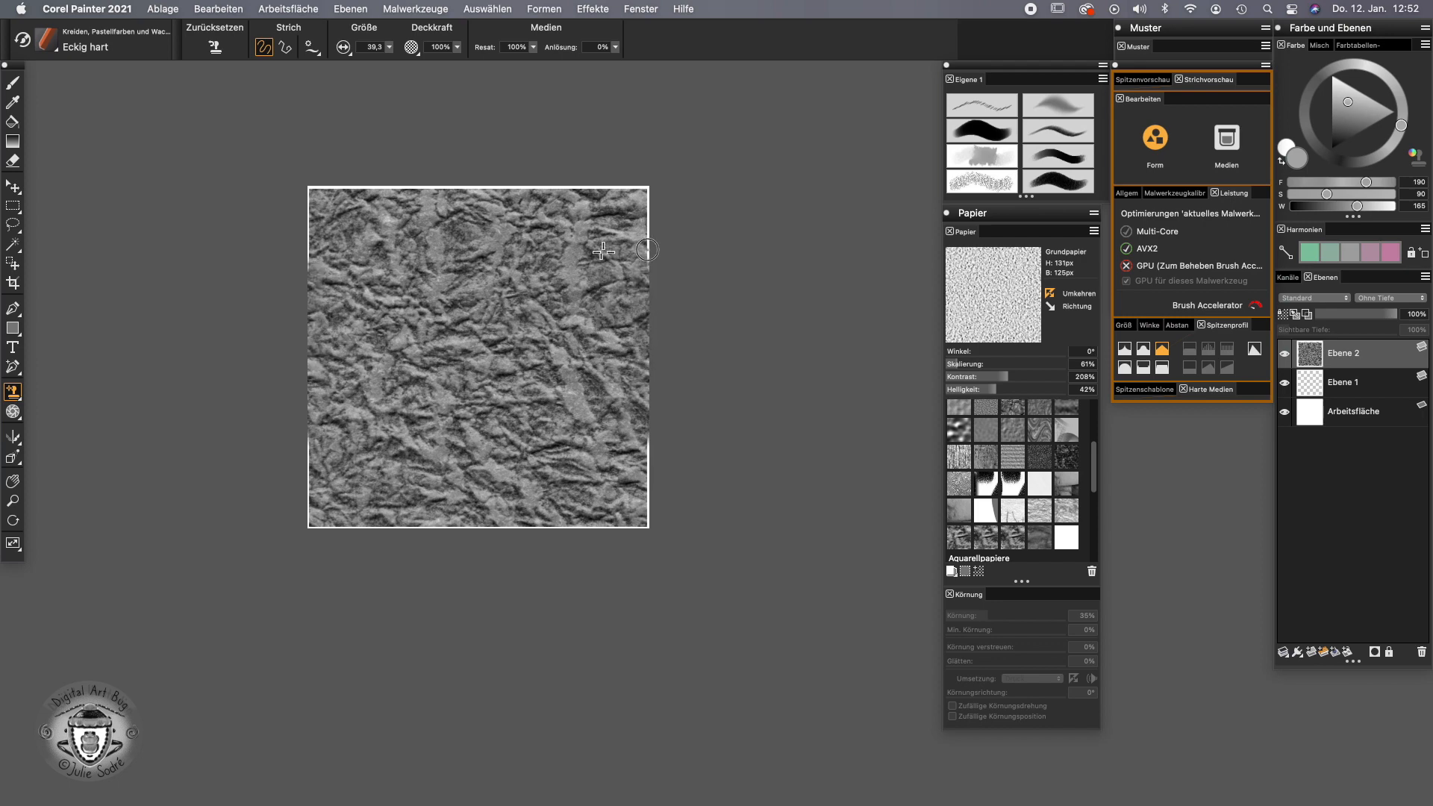
# - Clone crumpled texture from inside the sample over the white borders and seams along the image edges
pyautogui.moveTo(648, 220); pyautogui.dragTo(649, 215)
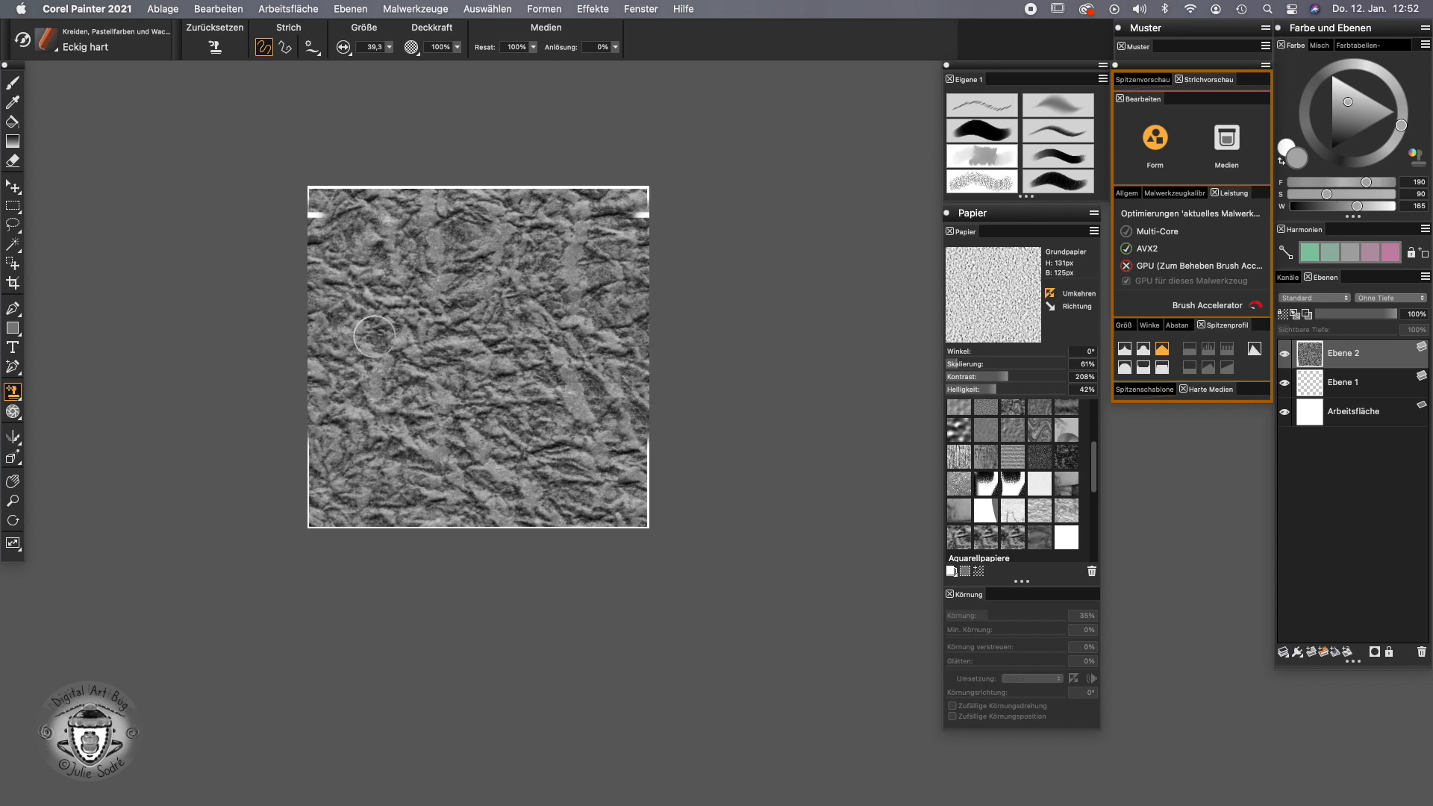
pyautogui.keyDown('alt'); pyautogui.click(598, 245); pyautogui.keyUp('alt')
pyautogui.moveTo(648, 212)
pyautogui.mouseDown()
pyautogui.moveTo(647, 186)
pyautogui.moveTo(389, 200)
pyautogui.moveTo(308, 188)
pyautogui.mouseUp()
pyautogui.keyDown('alt'); pyautogui.click(536, 303); pyautogui.keyUp('alt')
pyautogui.keyDown('alt'); pyautogui.click(504, 291); pyautogui.keyUp('alt')
pyautogui.keyDown('alt'); pyautogui.click(544, 336); pyautogui.keyUp('alt')
pyautogui.click(318, 188)
pyautogui.keyDown('alt'); pyautogui.click(523, 413); pyautogui.keyUp('alt')
pyautogui.moveTo(320, 429)
pyautogui.mouseDown()
pyautogui.moveTo(310, 515)
pyautogui.moveTo(309, 496)
pyautogui.moveTo(336, 526)
pyautogui.moveTo(370, 517)
pyautogui.mouseUp()
pyautogui.keyDown('alt'); pyautogui.click(603, 438); pyautogui.keyUp('alt')
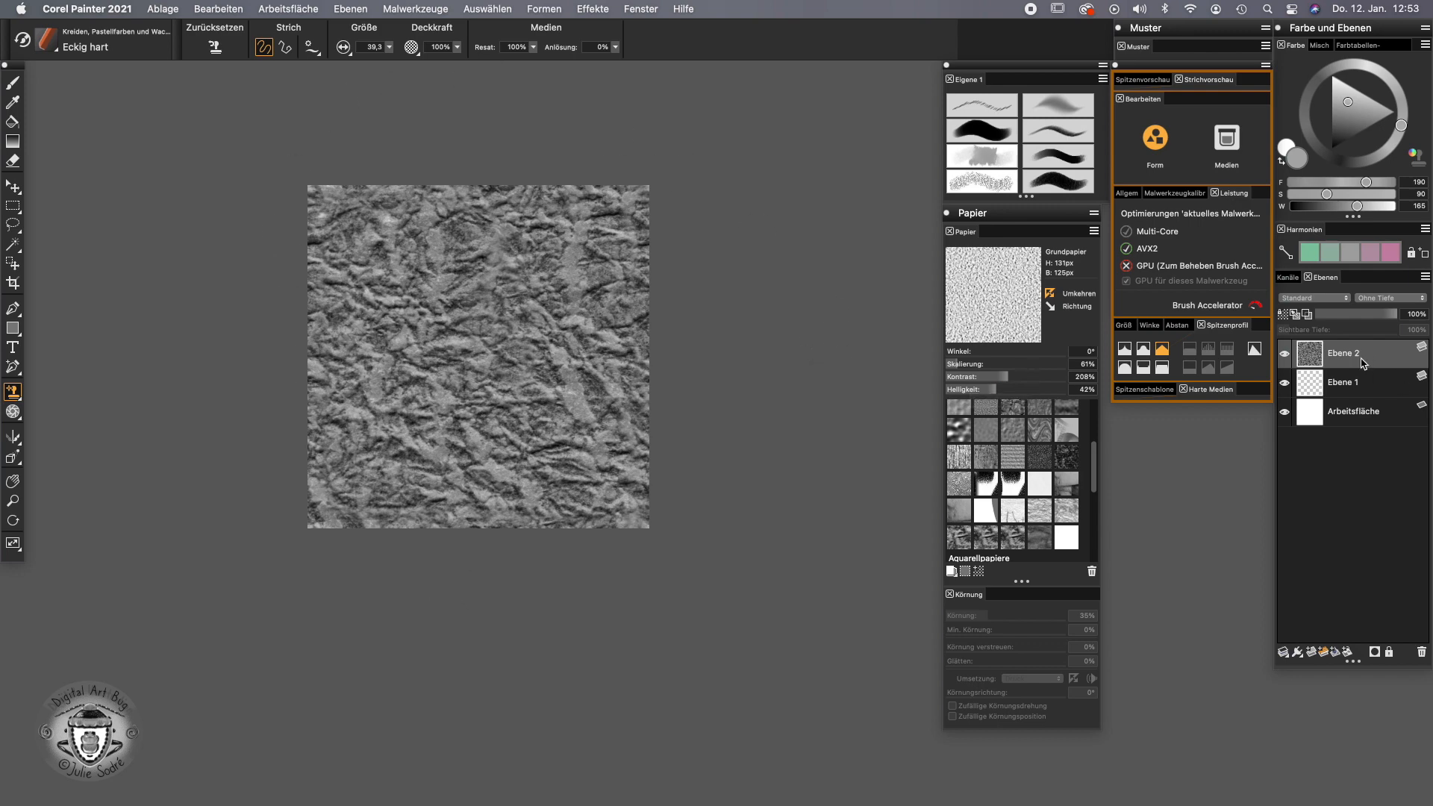
# - Drop all layers onto the canvas and capture the entire image as a paper texture named grobes papier
pyautogui.click(1426, 278)
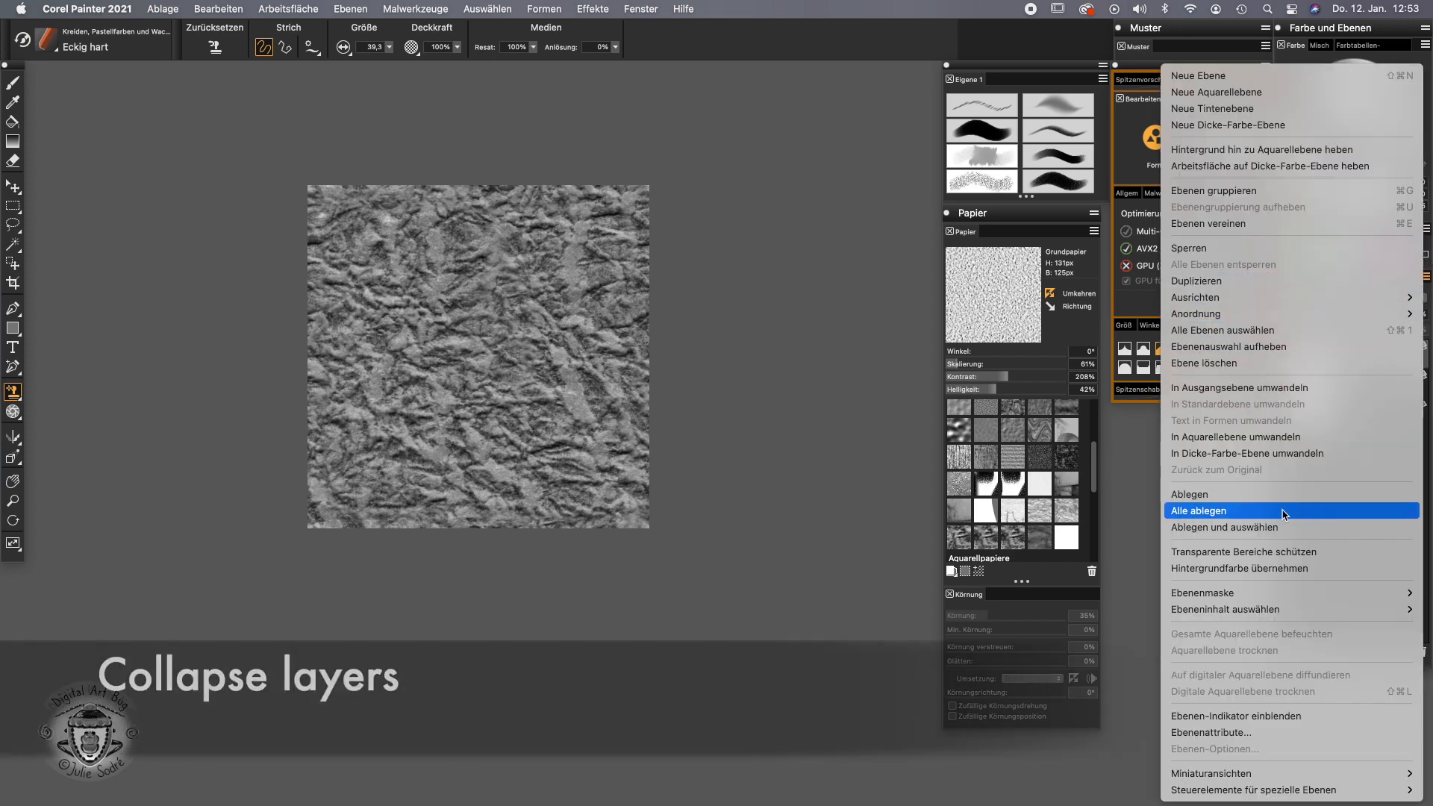
pyautogui.click(1284, 515)
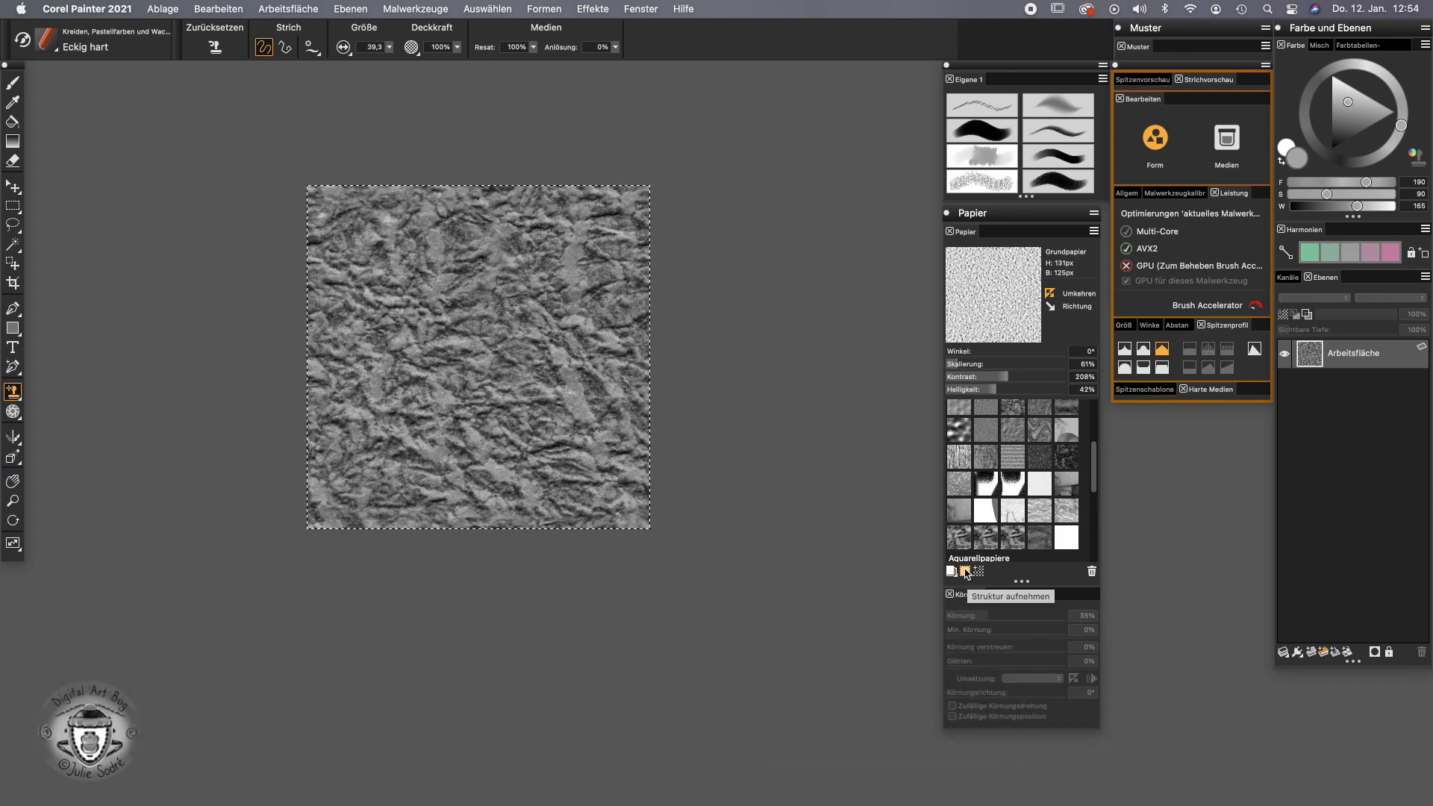
pyautogui.click(966, 572)
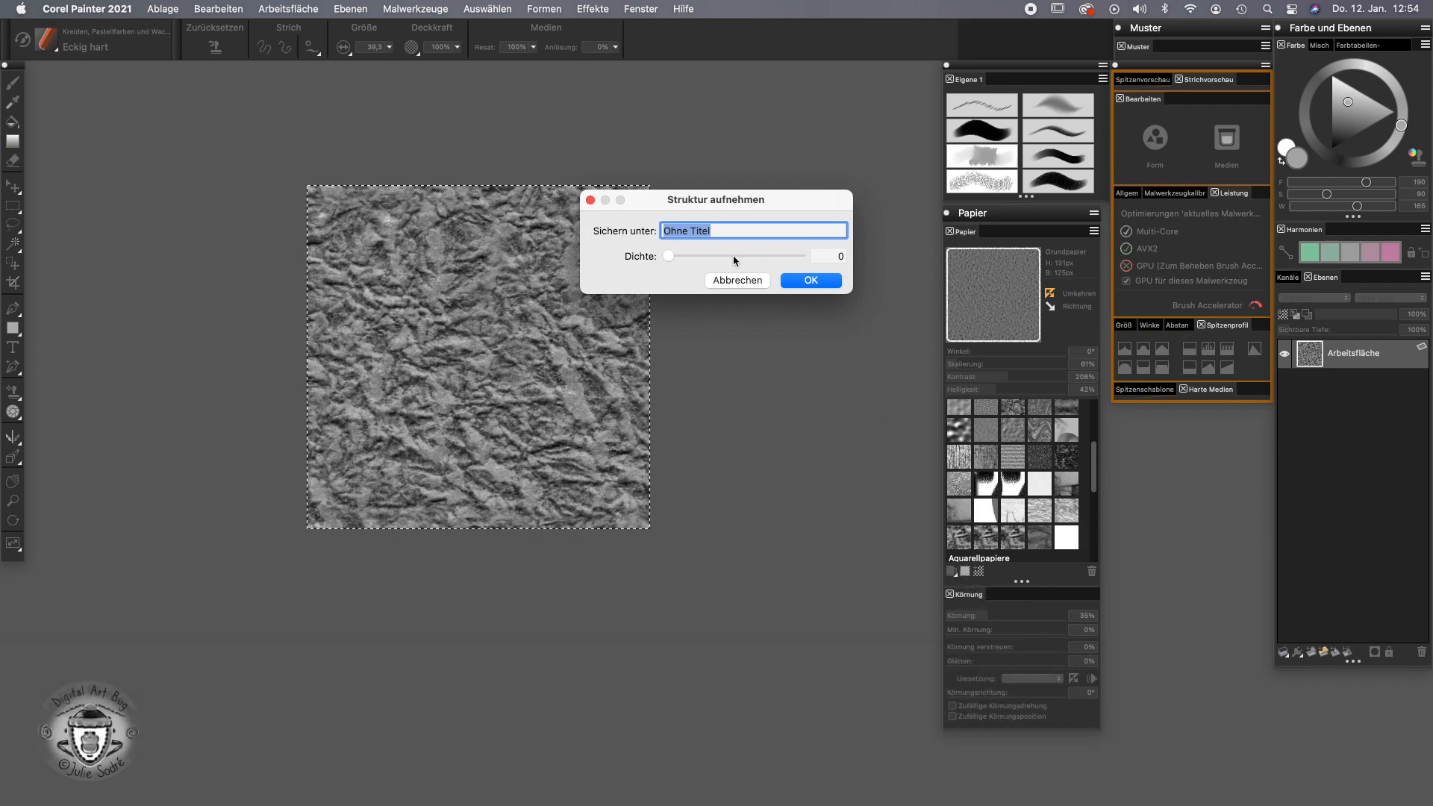
pyautogui.write('gr')
pyautogui.click(819, 284)
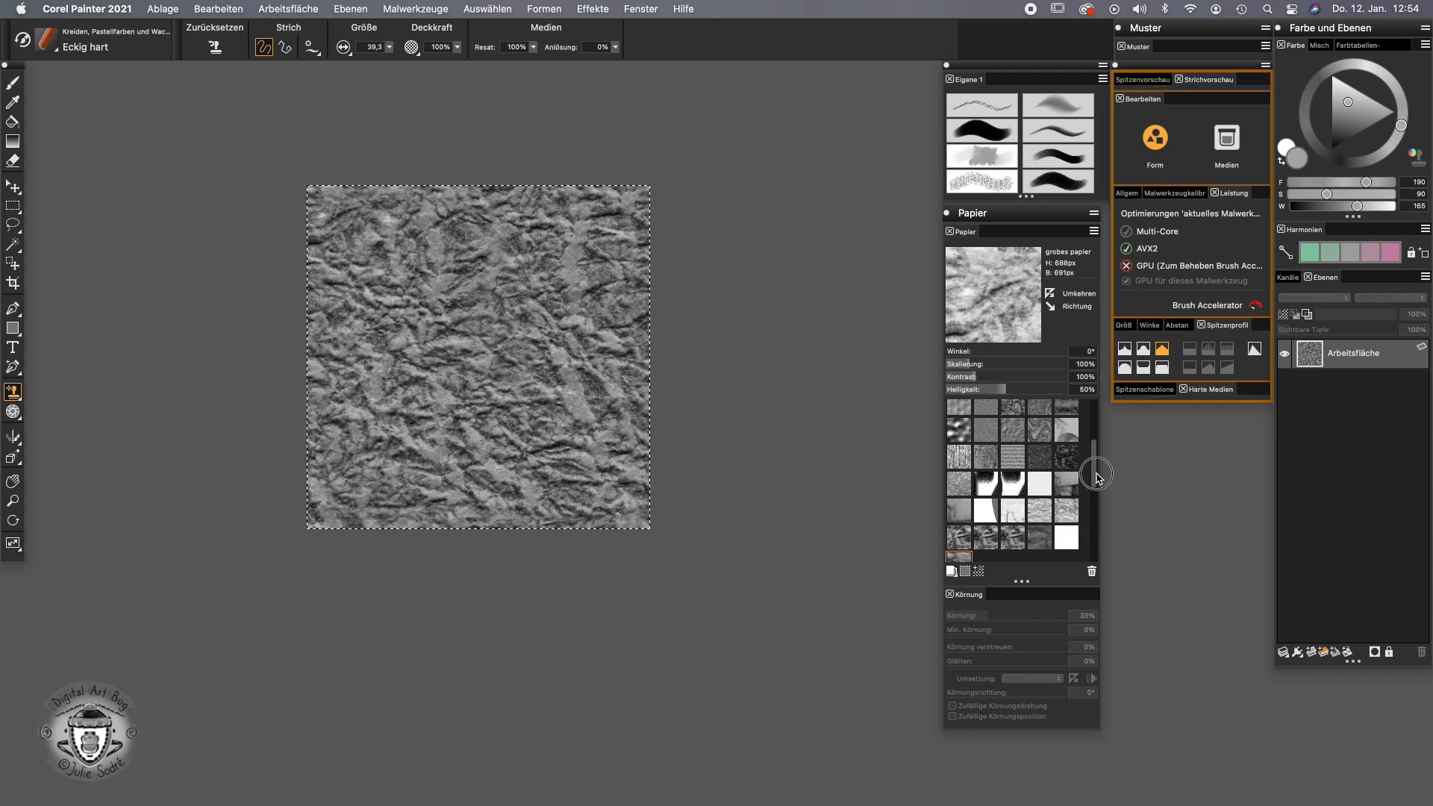
pyautogui.scroll(-3, 1102, 482)
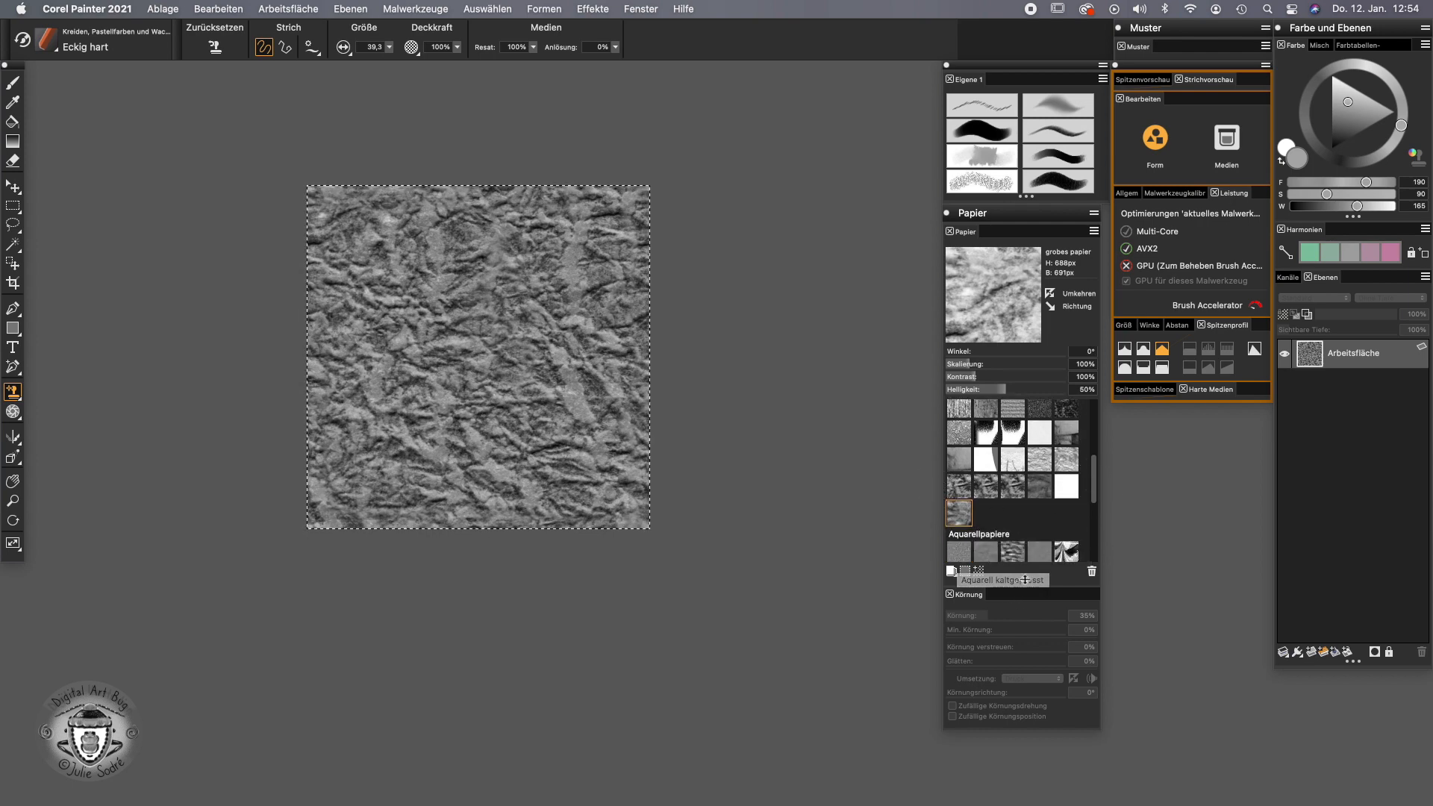
pyautogui.moveTo(1022, 583)
pyautogui.mouseDown()
pyautogui.moveTo(1012, 603)
pyautogui.moveTo(1027, 575)
pyautogui.mouseUp()
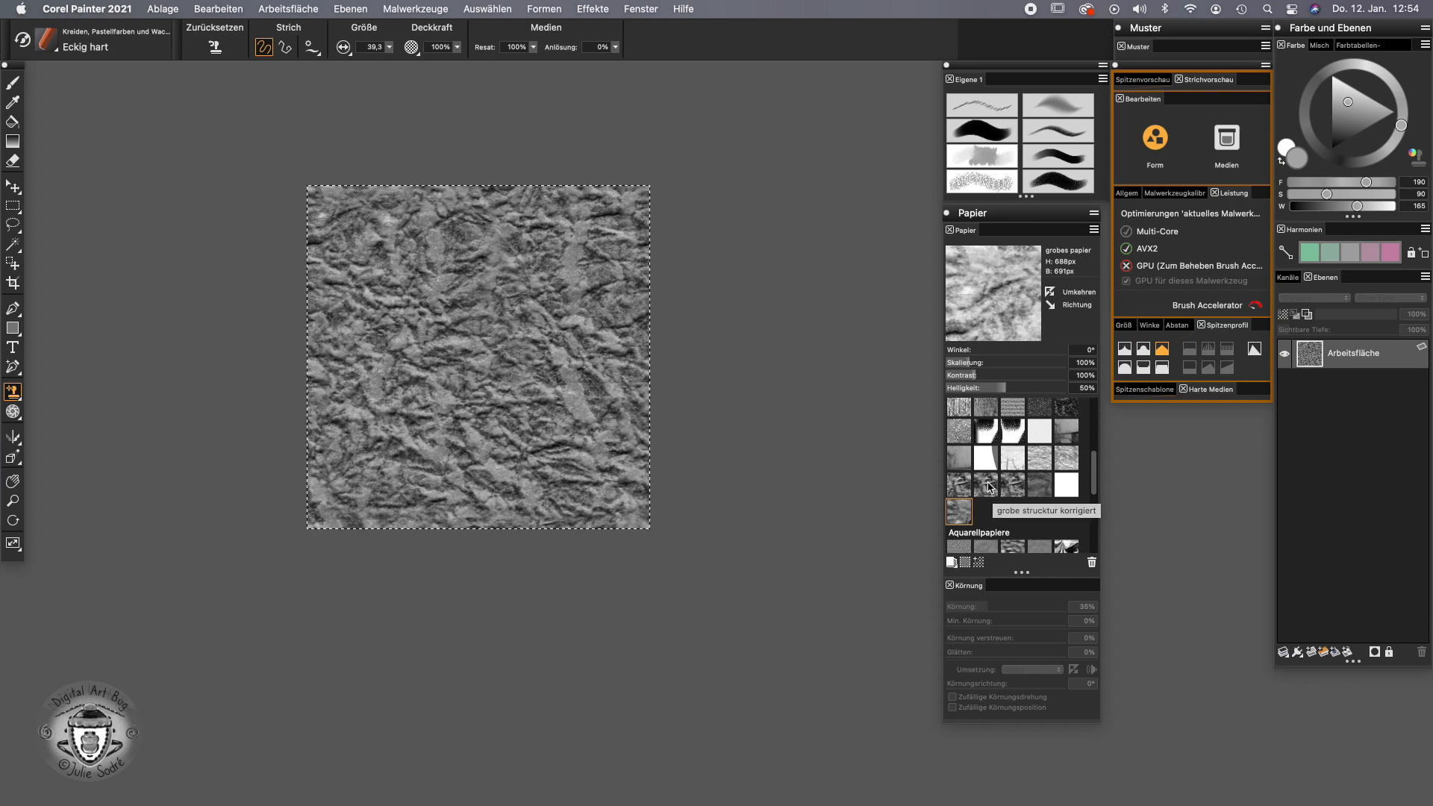
# - Create a new 10 × 10 cm image at 300 pixels per inch and ready the brush with the grobes papier texture
pyautogui.press('super+n')
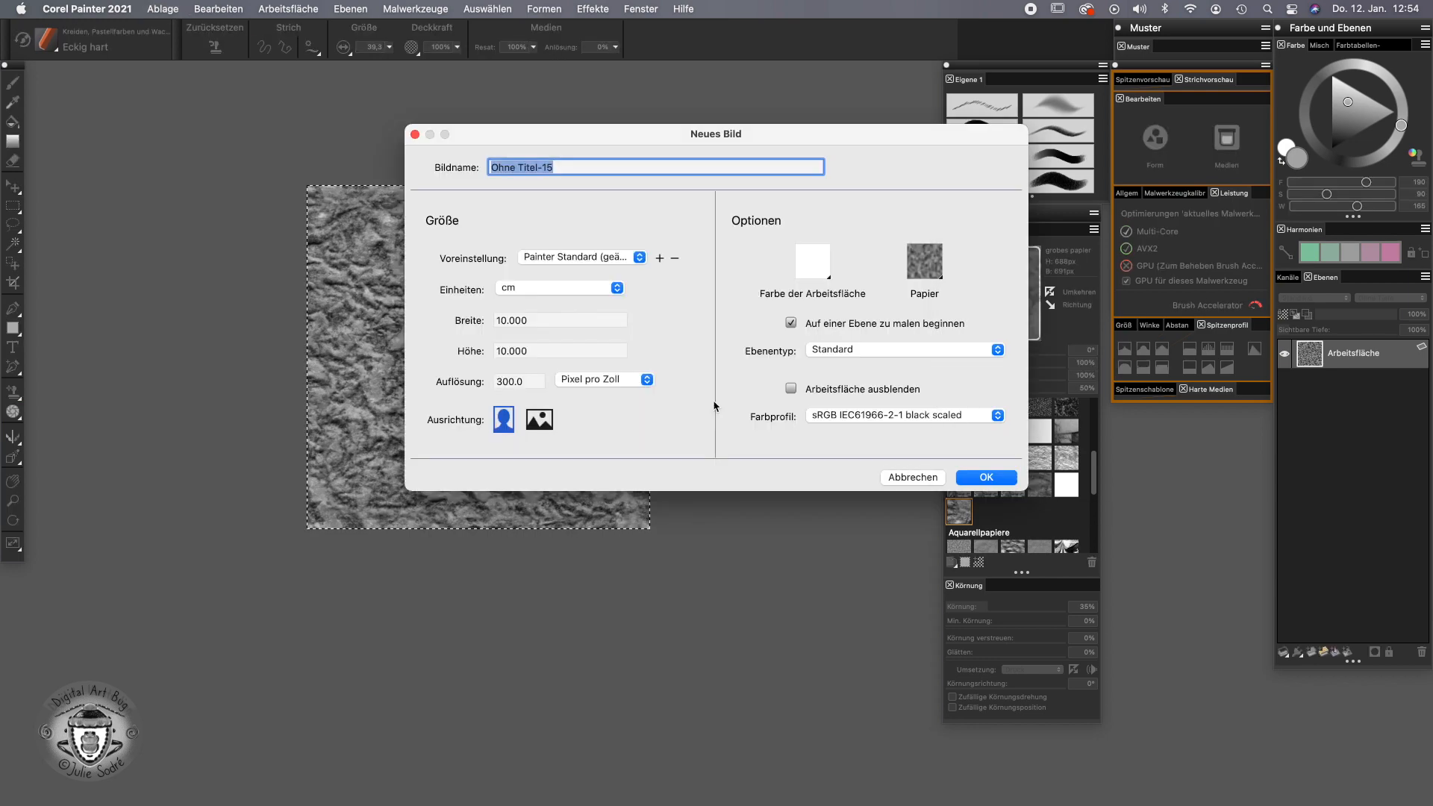
pyautogui.click(987, 478)
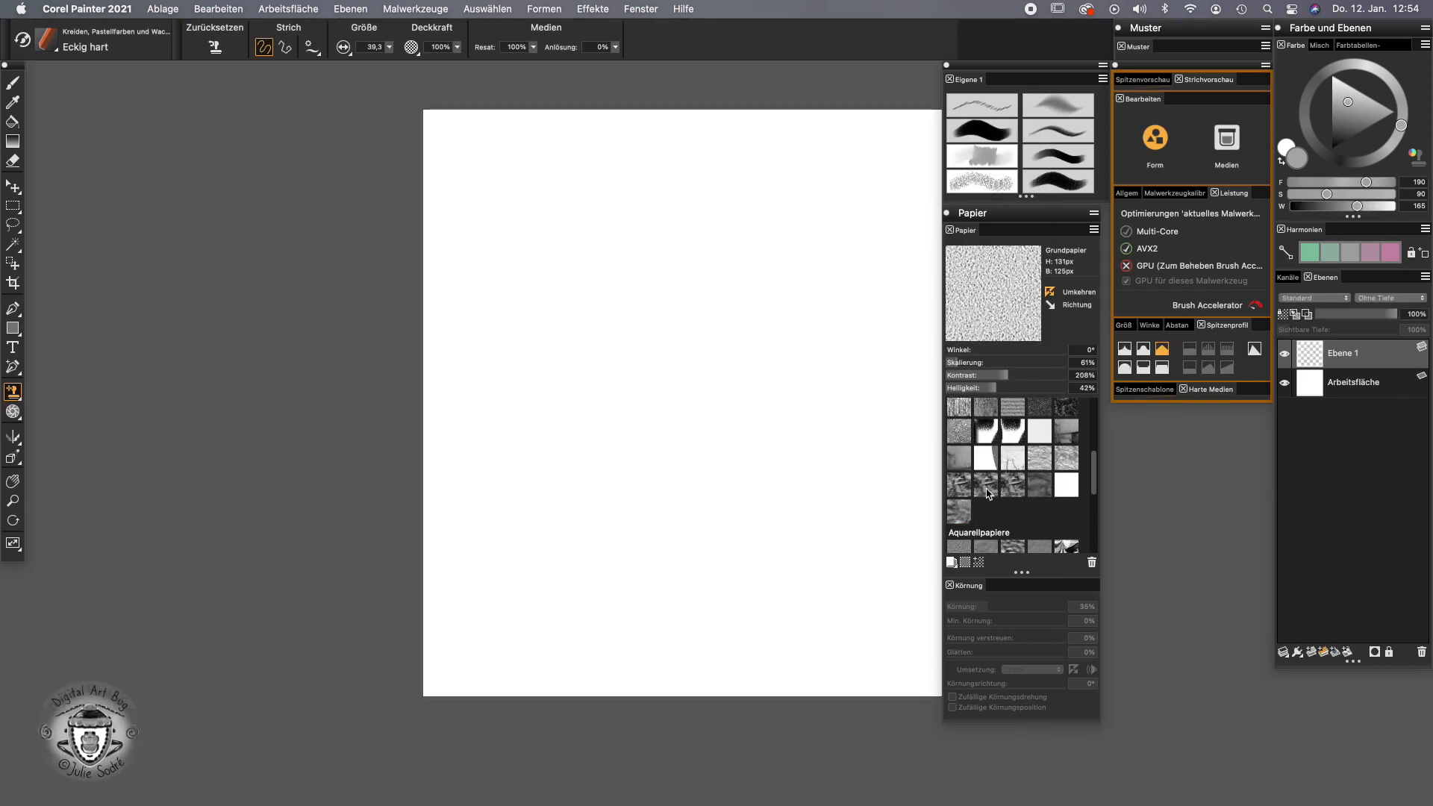
pyautogui.click(959, 511)
pyautogui.moveTo(712, 453); pyautogui.dragTo(523, 416)
pyautogui.click(14, 85)
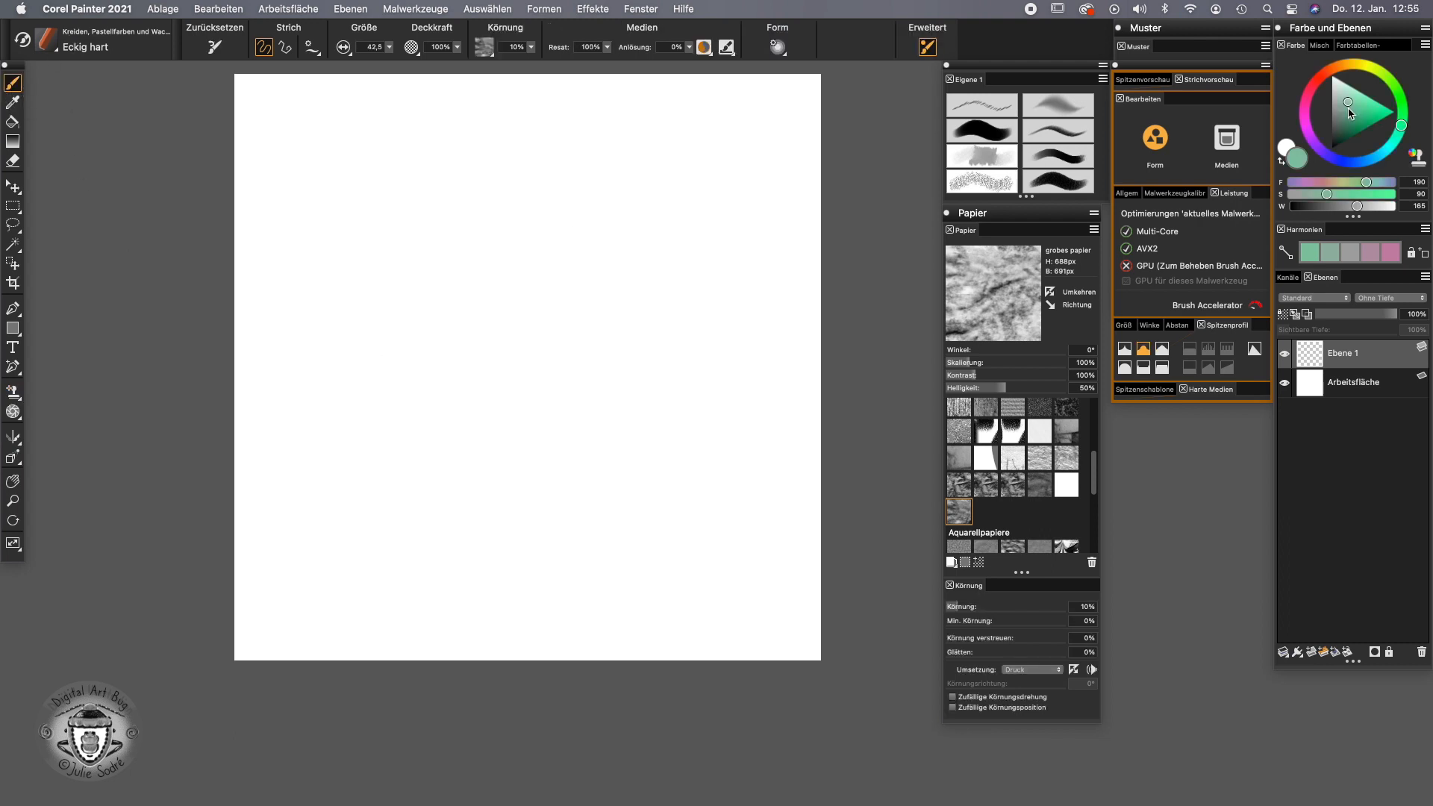
# - Choose a dark muted green and brush test strokes of the grobes papier texture across the blank canvas
pyautogui.click(1351, 125)
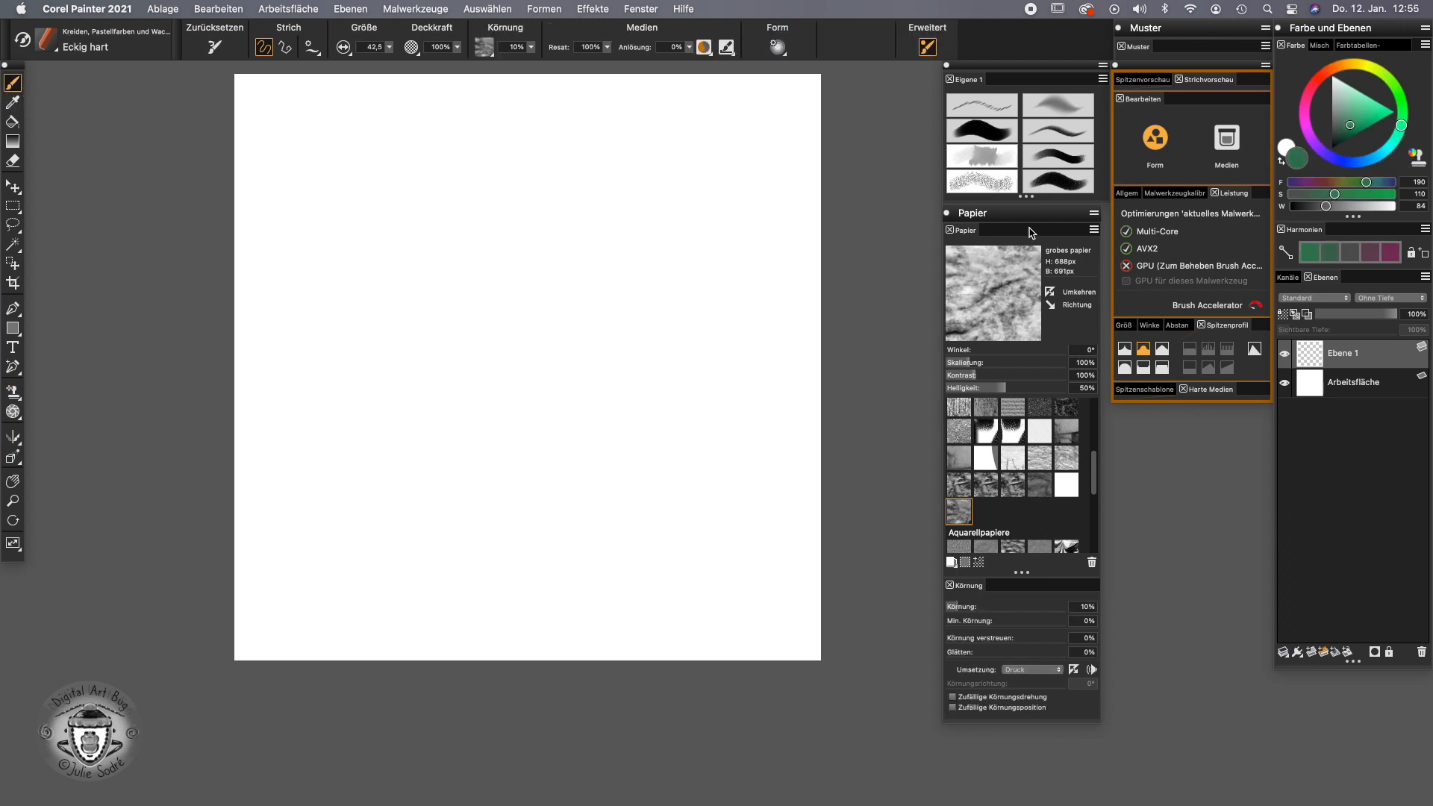
pyautogui.moveTo(342, 208); pyautogui.dragTo(373, 262)
pyautogui.moveTo(356, 122)
pyautogui.mouseDown()
pyautogui.moveTo(312, 213)
pyautogui.moveTo(525, 167)
pyautogui.moveTo(525, 372)
pyautogui.moveTo(787, 310)
pyautogui.moveTo(702, 625)
pyautogui.moveTo(291, 624)
pyautogui.moveTo(642, 418)
pyautogui.moveTo(791, 172)
pyautogui.moveTo(744, 681)
pyautogui.mouseUp()
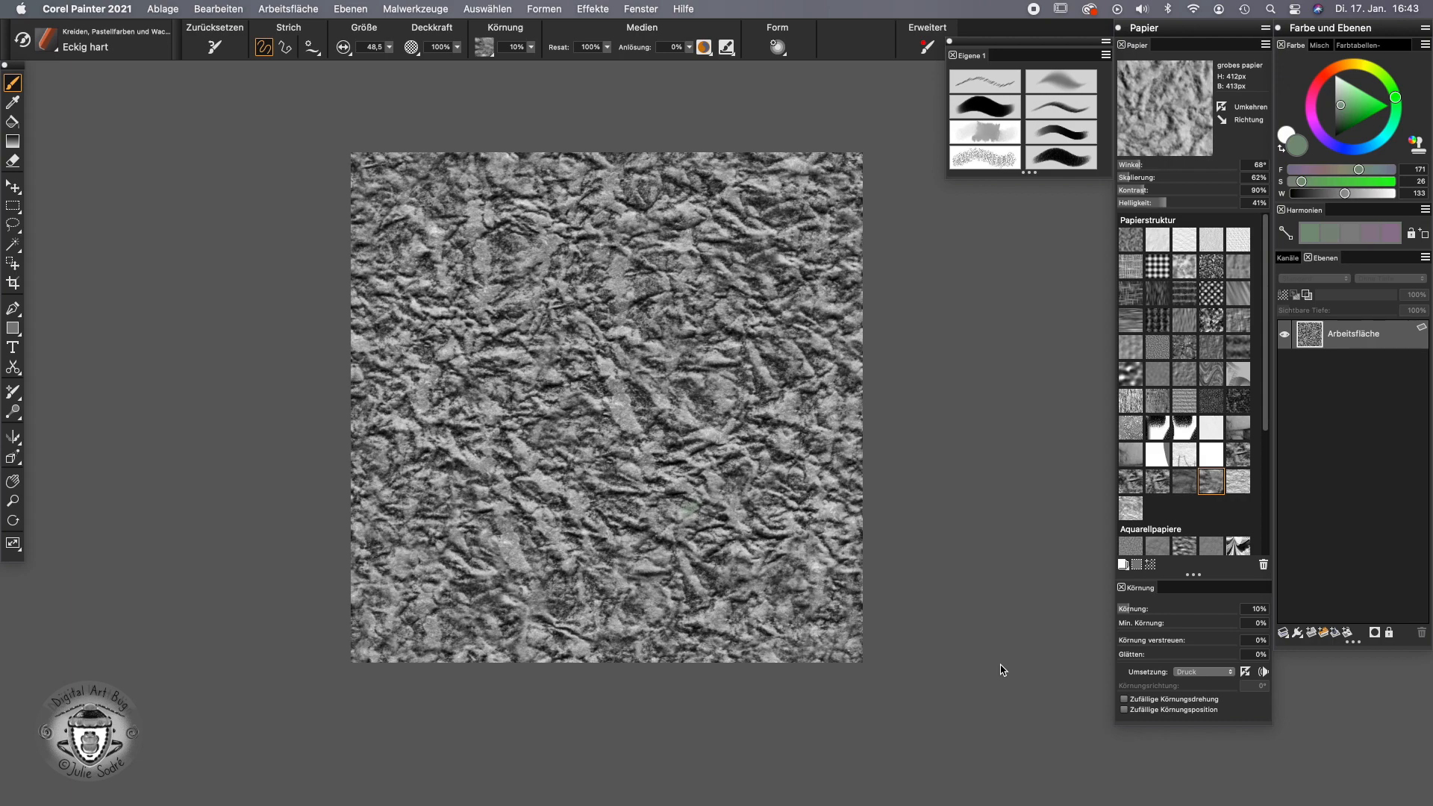
# - Save the finished crumpled paper image as a JPEG with quality Hervorragend at 100%
pyautogui.click(165, 10)
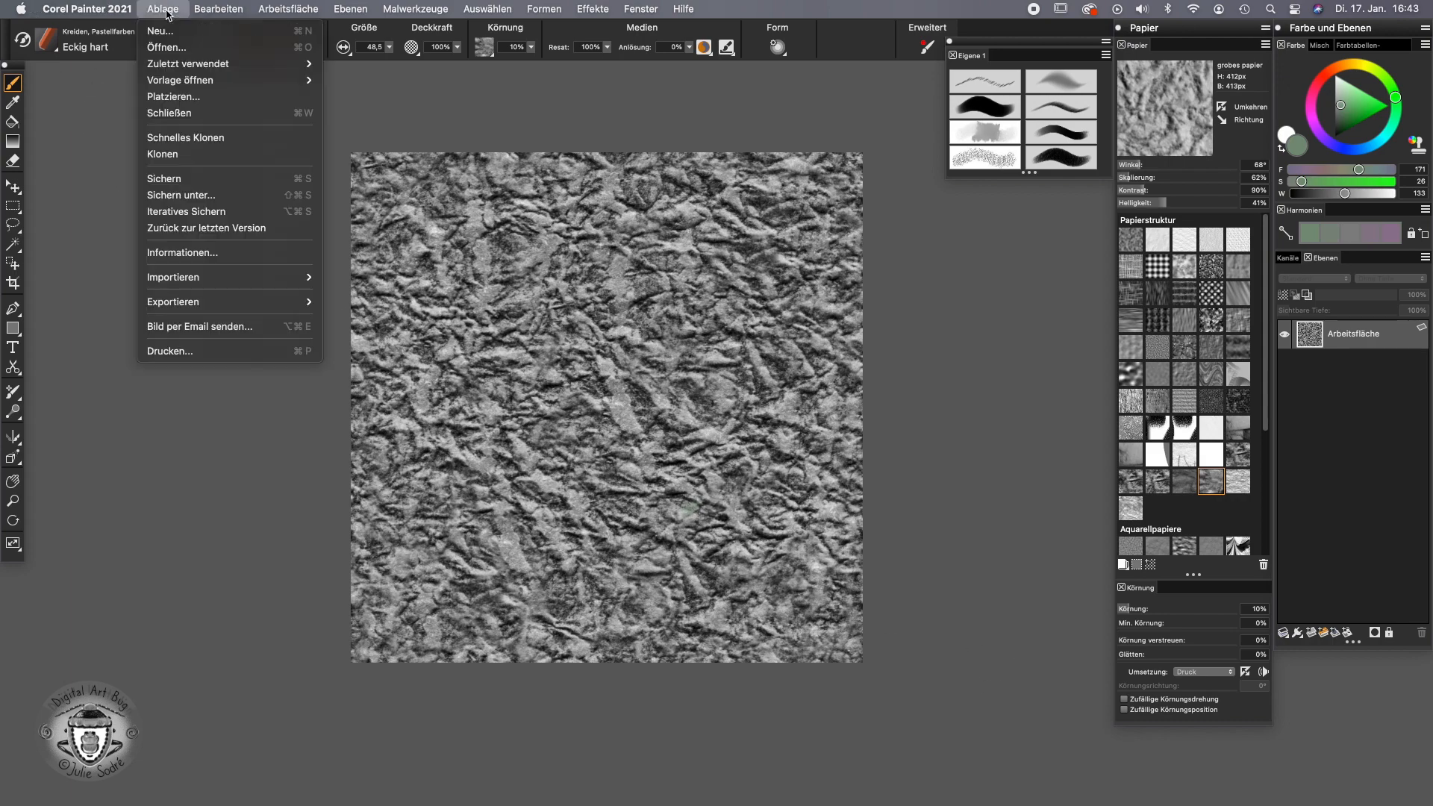
pyautogui.click(197, 187)
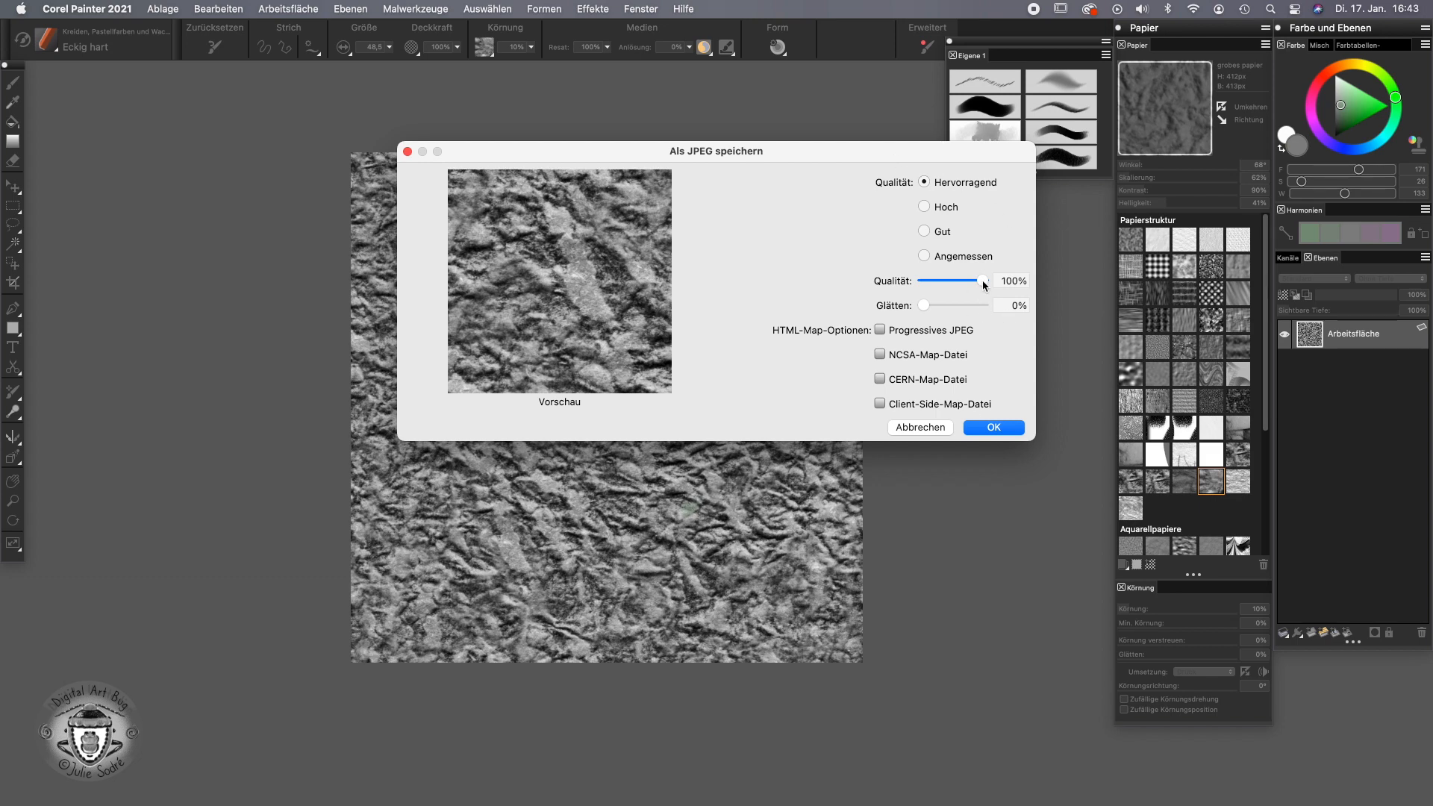
pyautogui.click(984, 429)
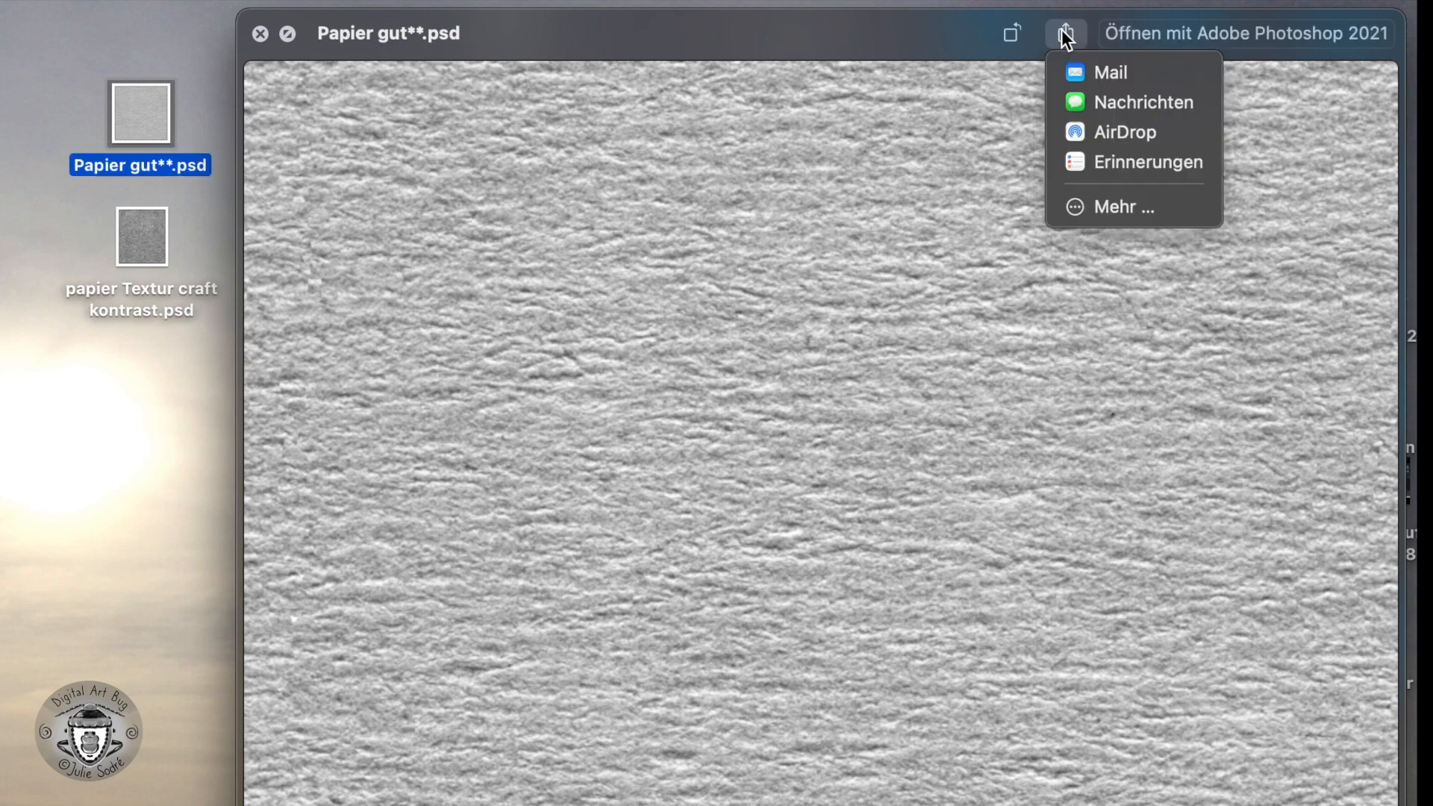
# - Send the texture file Papier gut**.psd to the iPad through AirDrop
pyautogui.click(1125, 127)
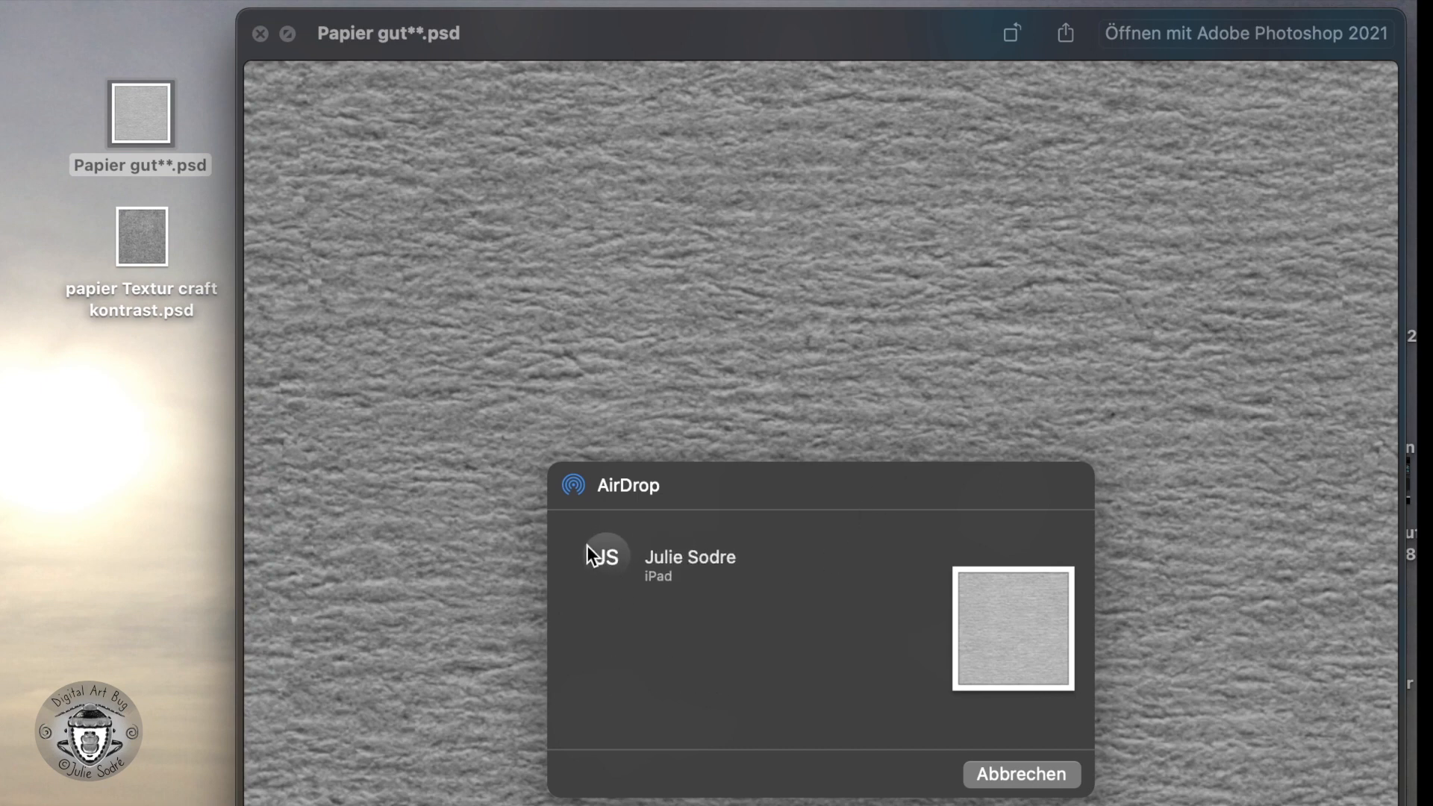
pyautogui.click(588, 547)
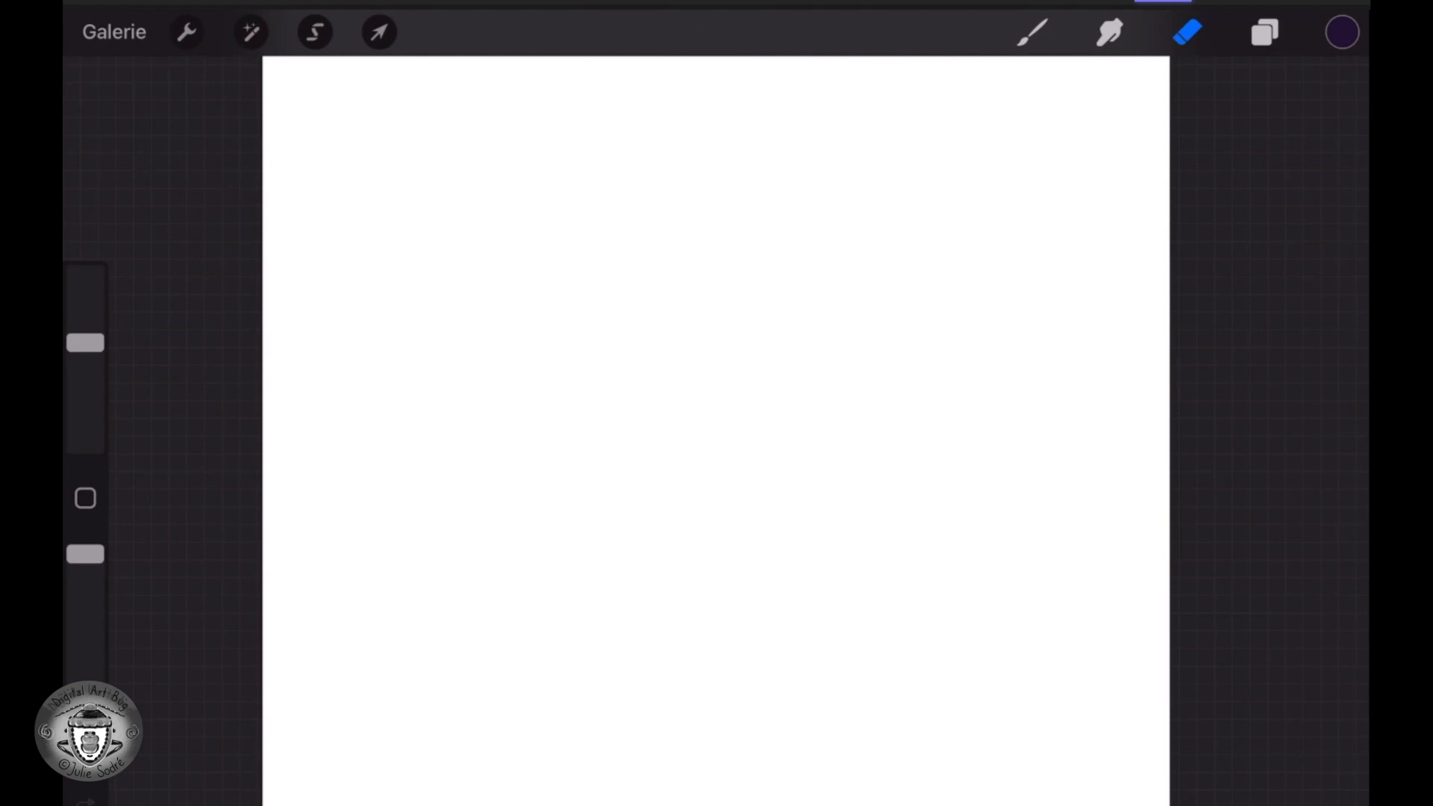
# - Switch to Procreate on the iPad and insert the grey paper texture as a photo on the blank canvas
pyautogui.scroll(-2, 728, 431)
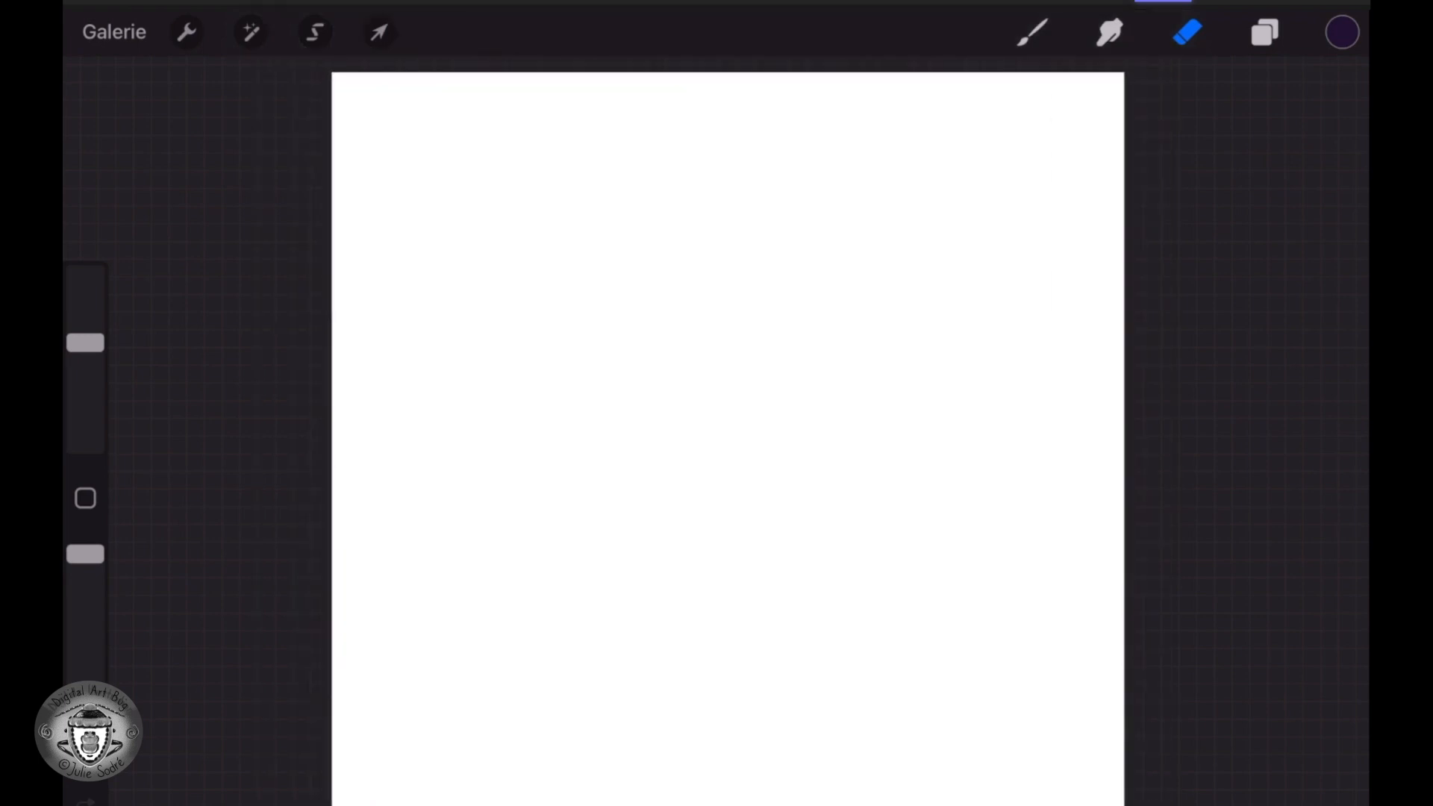
pyautogui.click(186, 32)
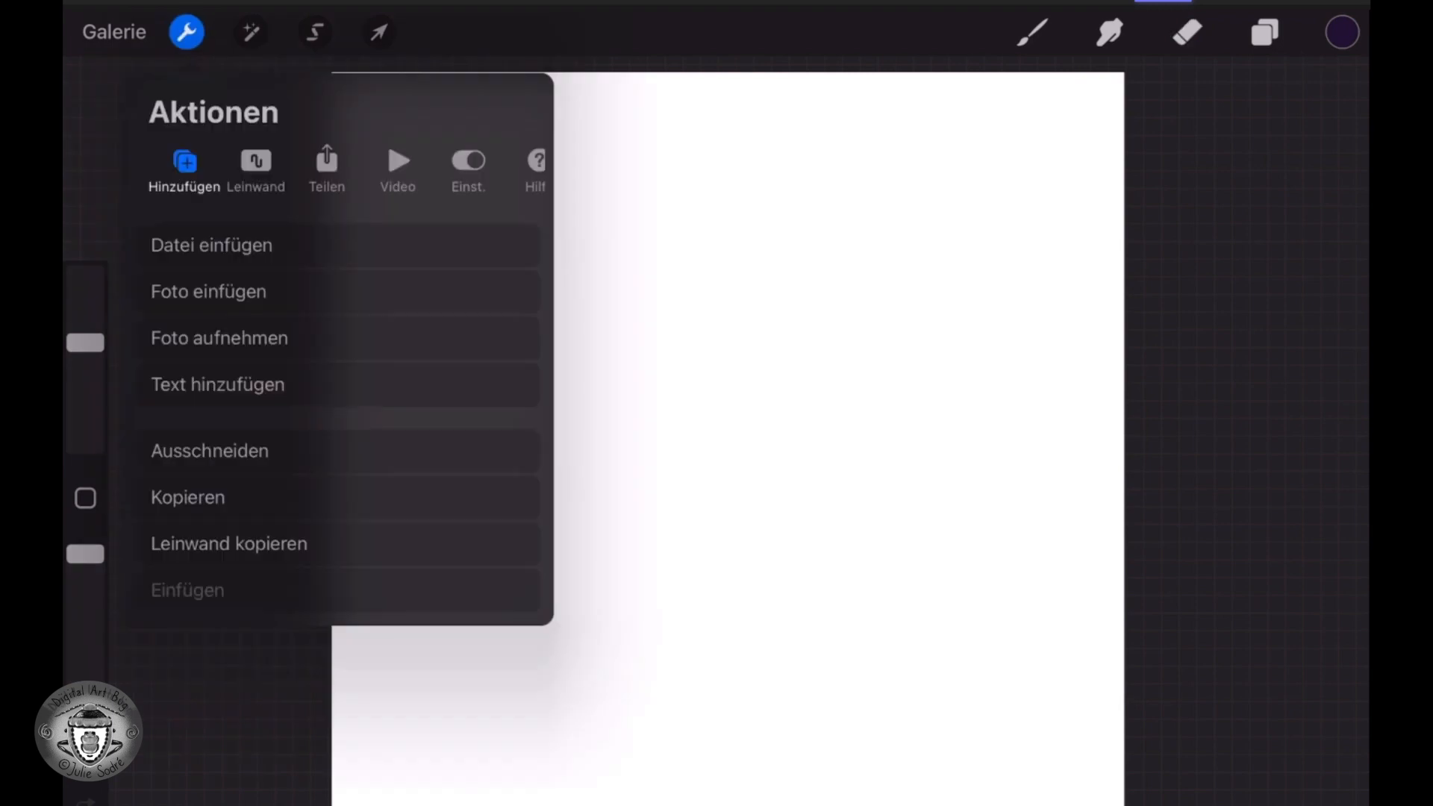
pyautogui.click(209, 292)
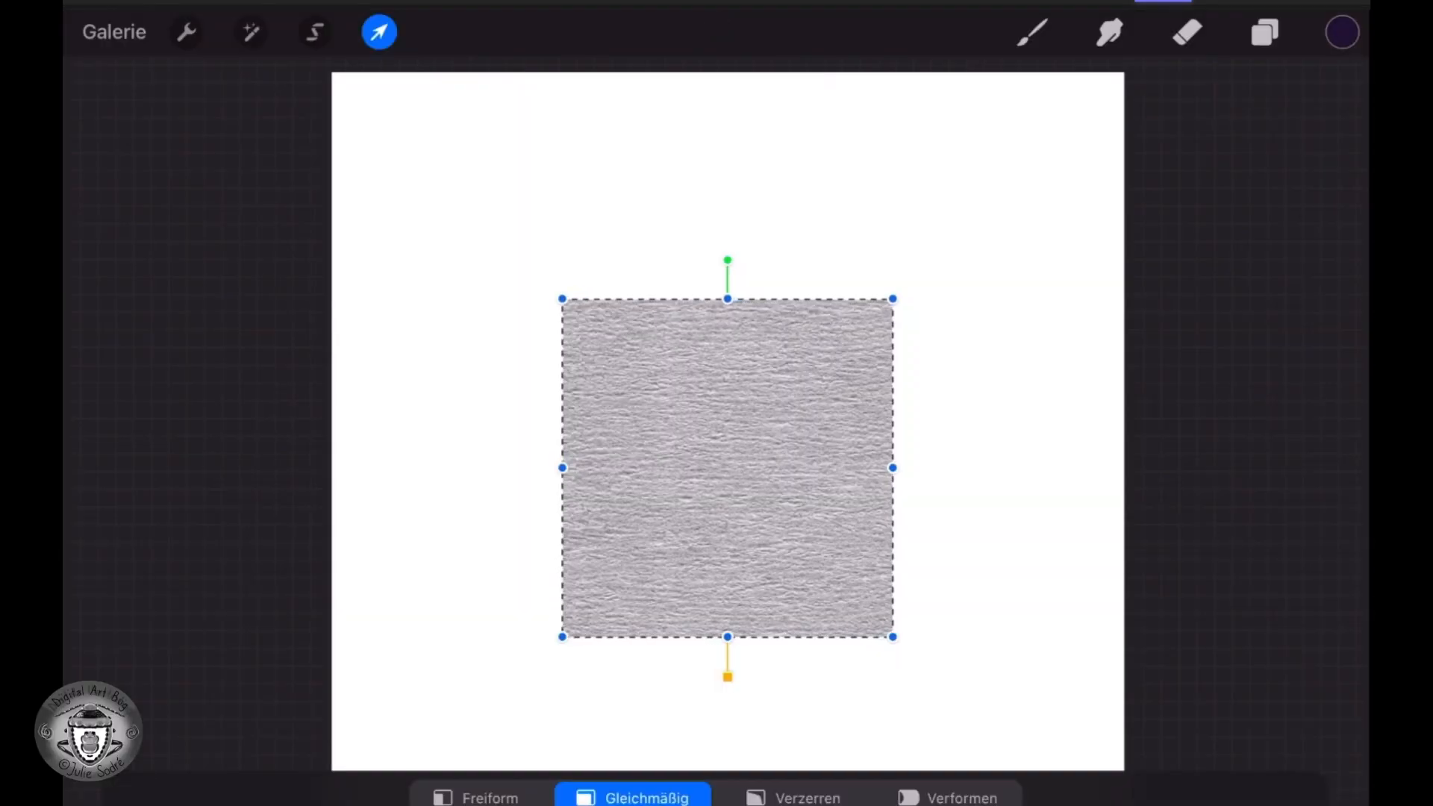
pyautogui.scroll(-2, 728, 448)
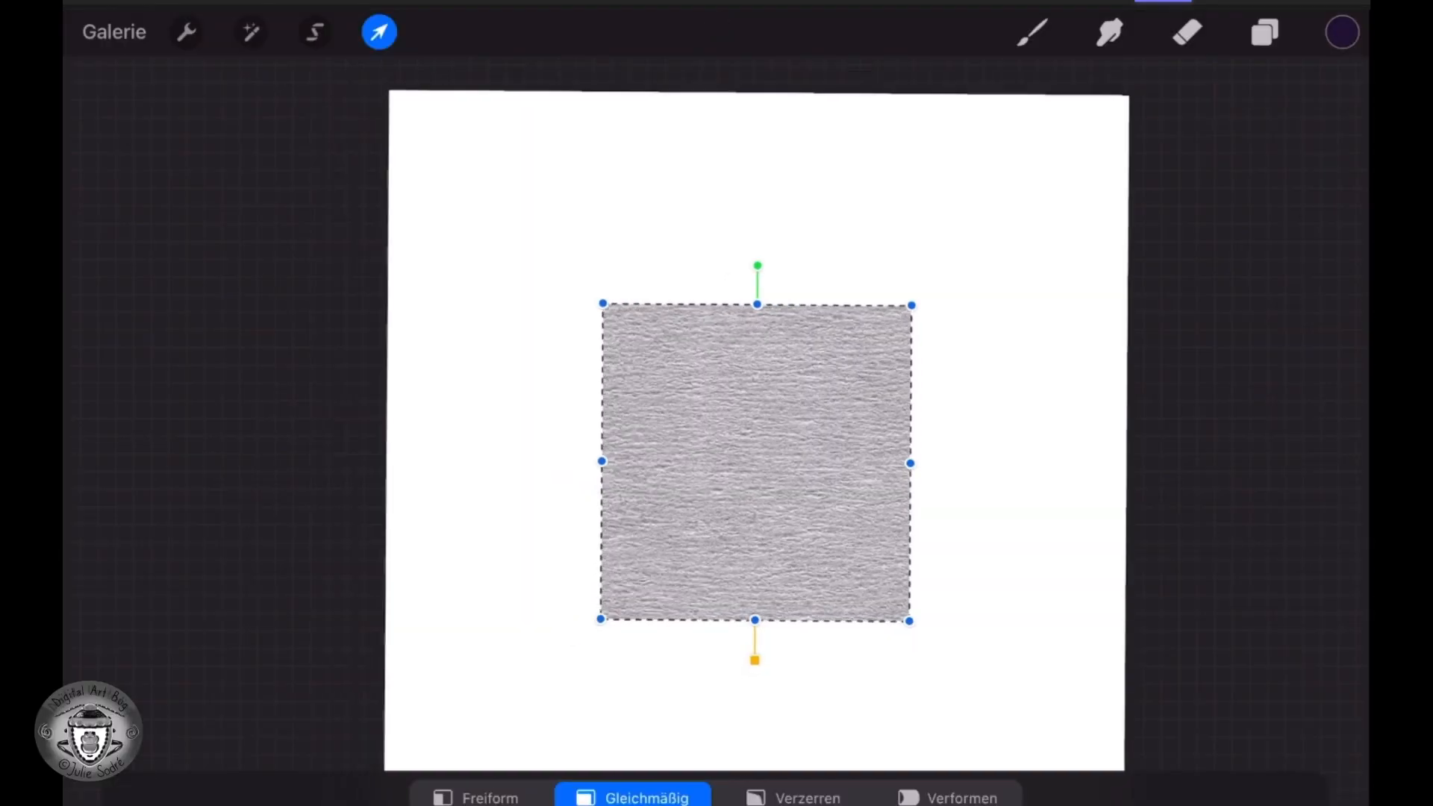
pyautogui.scroll(-1, 775, 451)
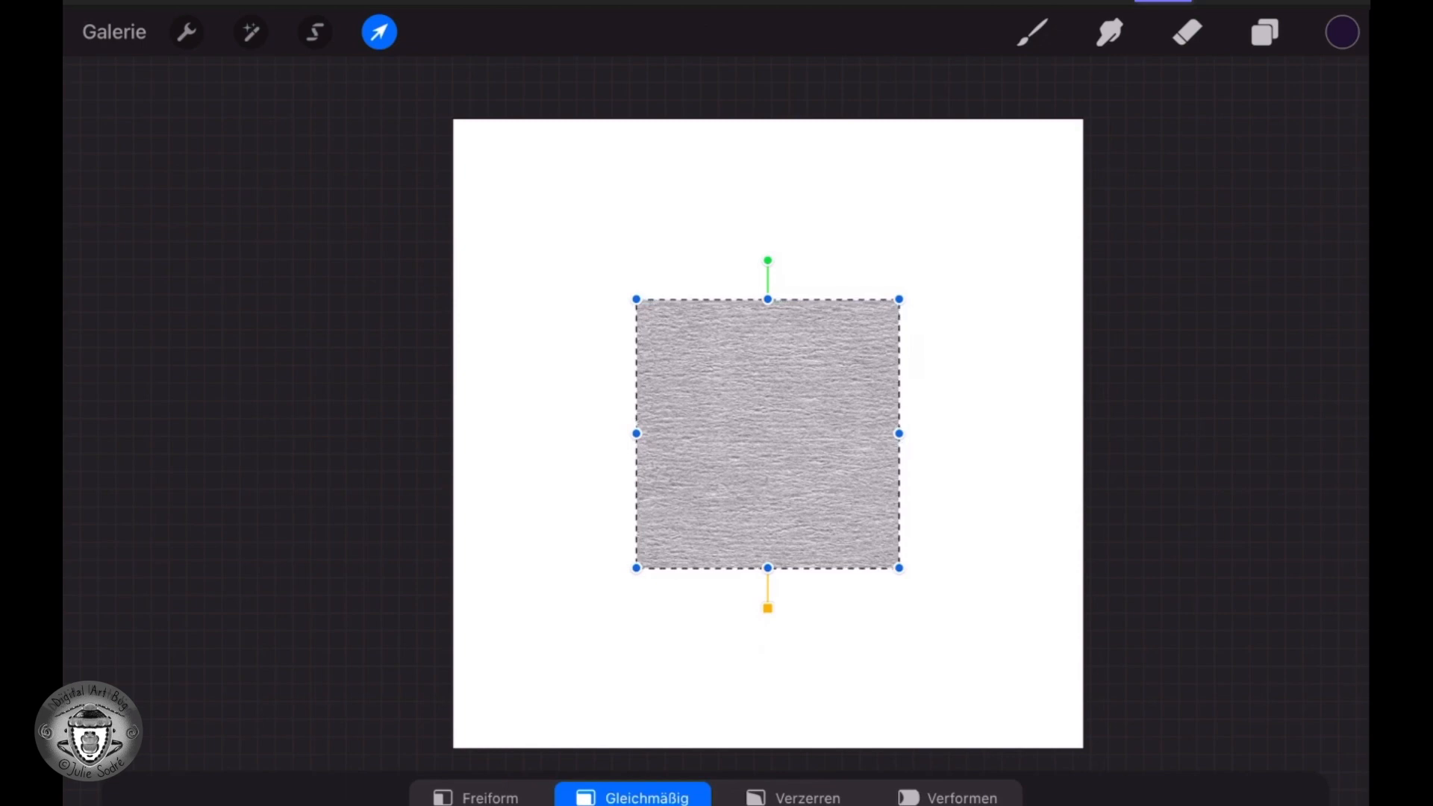
# - Try enlarging the paper texture uniformly until it covers the whole canvas, and undo the enlargement
pyautogui.moveTo(900, 300); pyautogui.dragTo(1085, 109)
pyautogui.moveTo(637, 568); pyautogui.dragTo(435, 769)
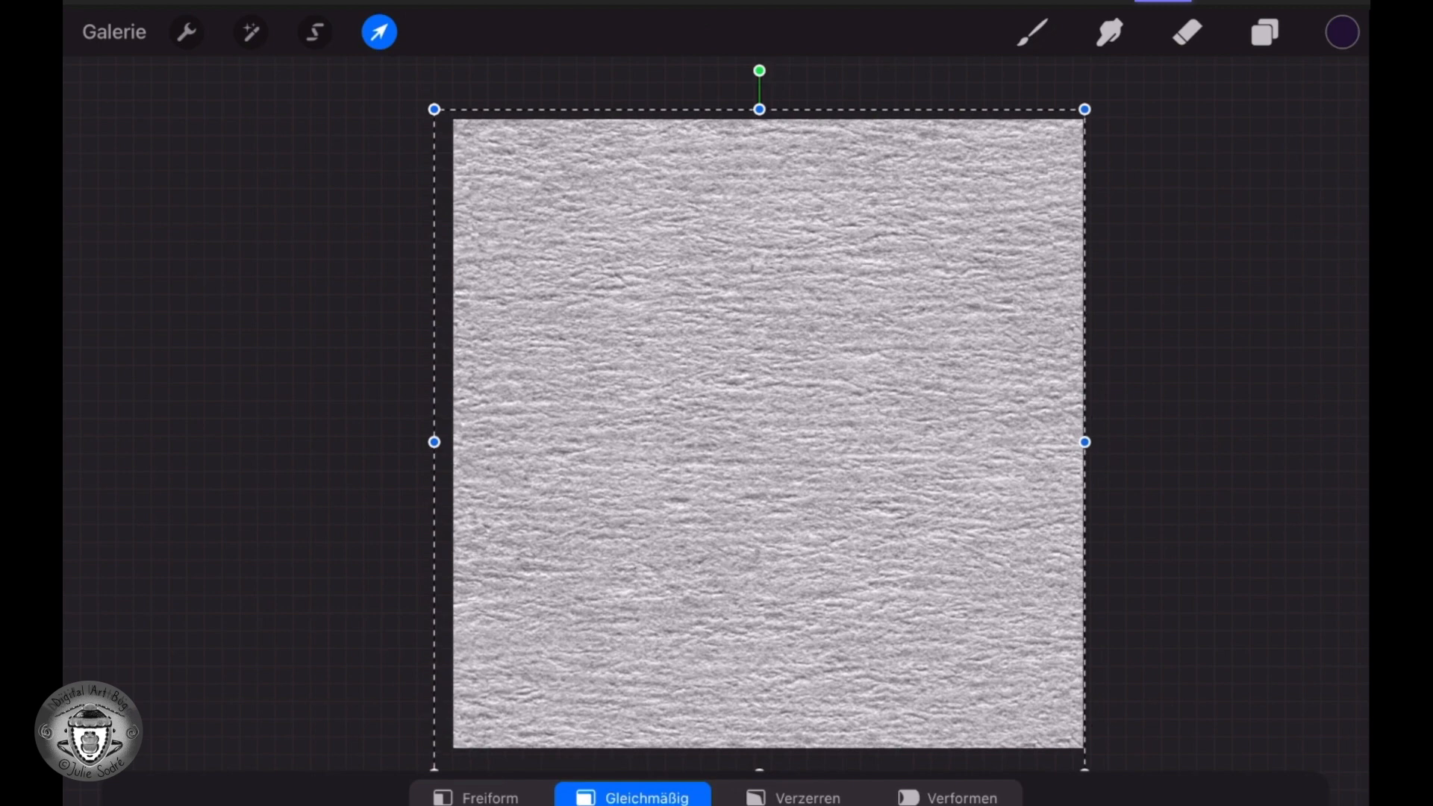
pyautogui.hotkey('ctrl', 'z')
pyautogui.hotkey('ctrl', 'z')
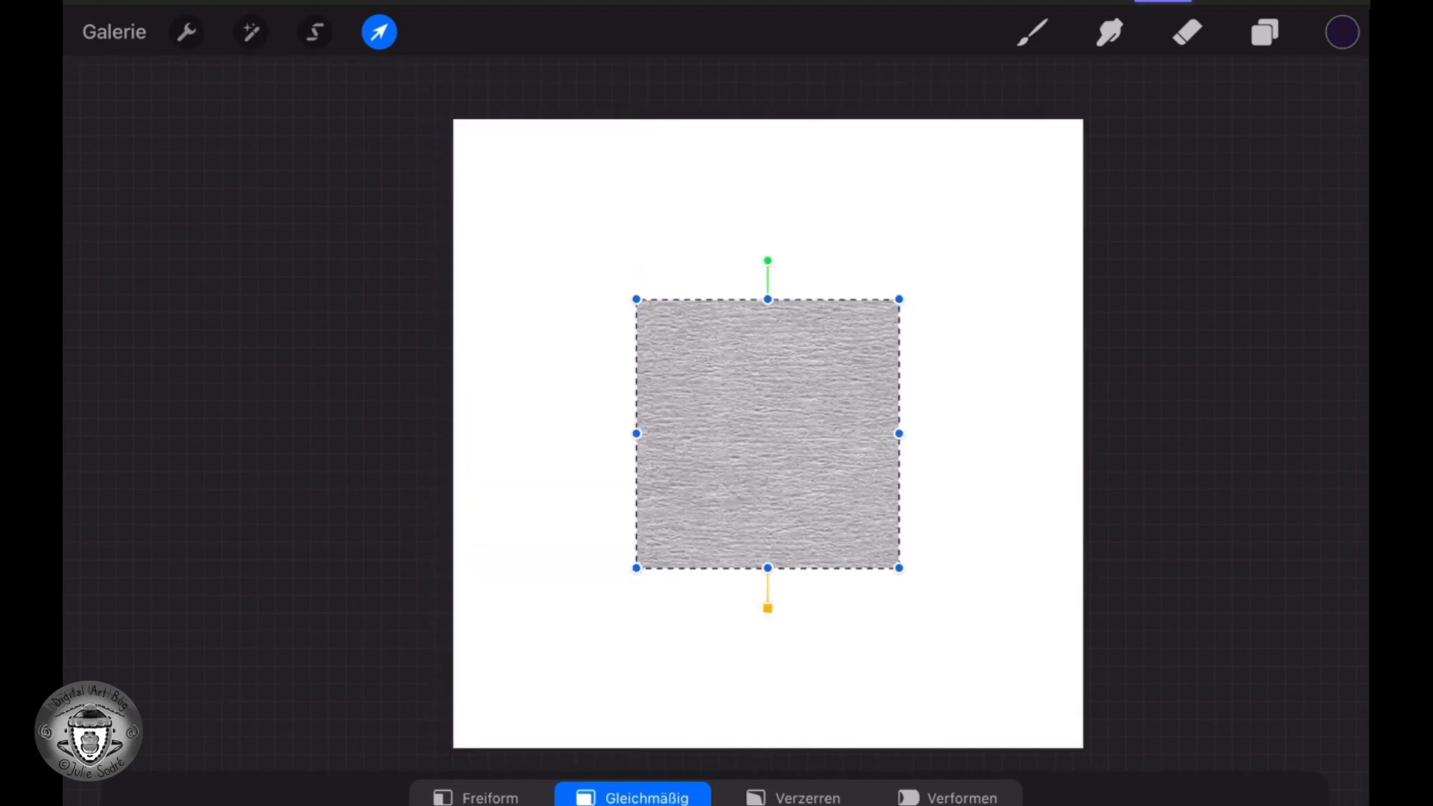
# - Move the small paper texture near the canvas's upper-left corner and duplicate its layer
pyautogui.moveTo(768, 434); pyautogui.dragTo(608, 287)
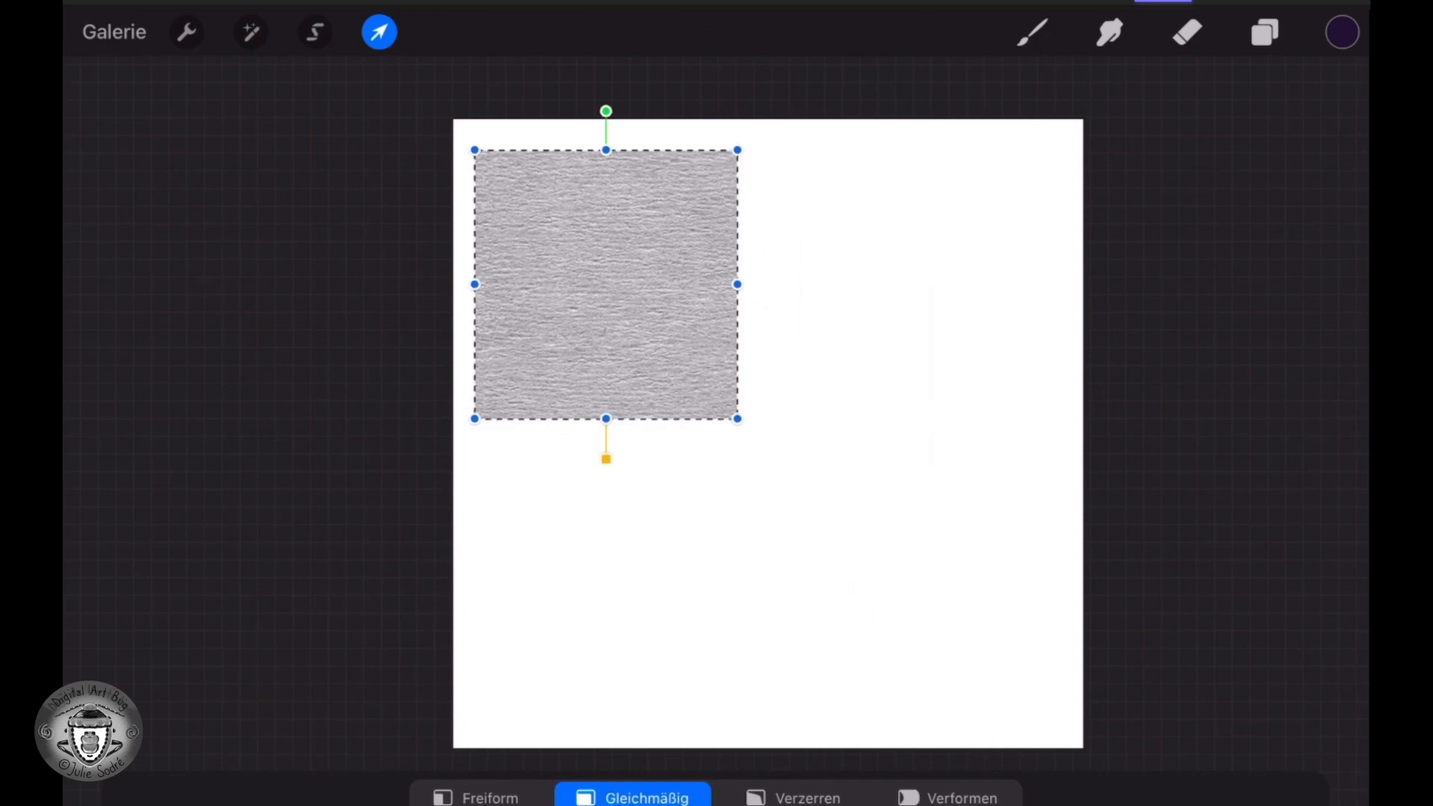
pyautogui.click(1265, 32)
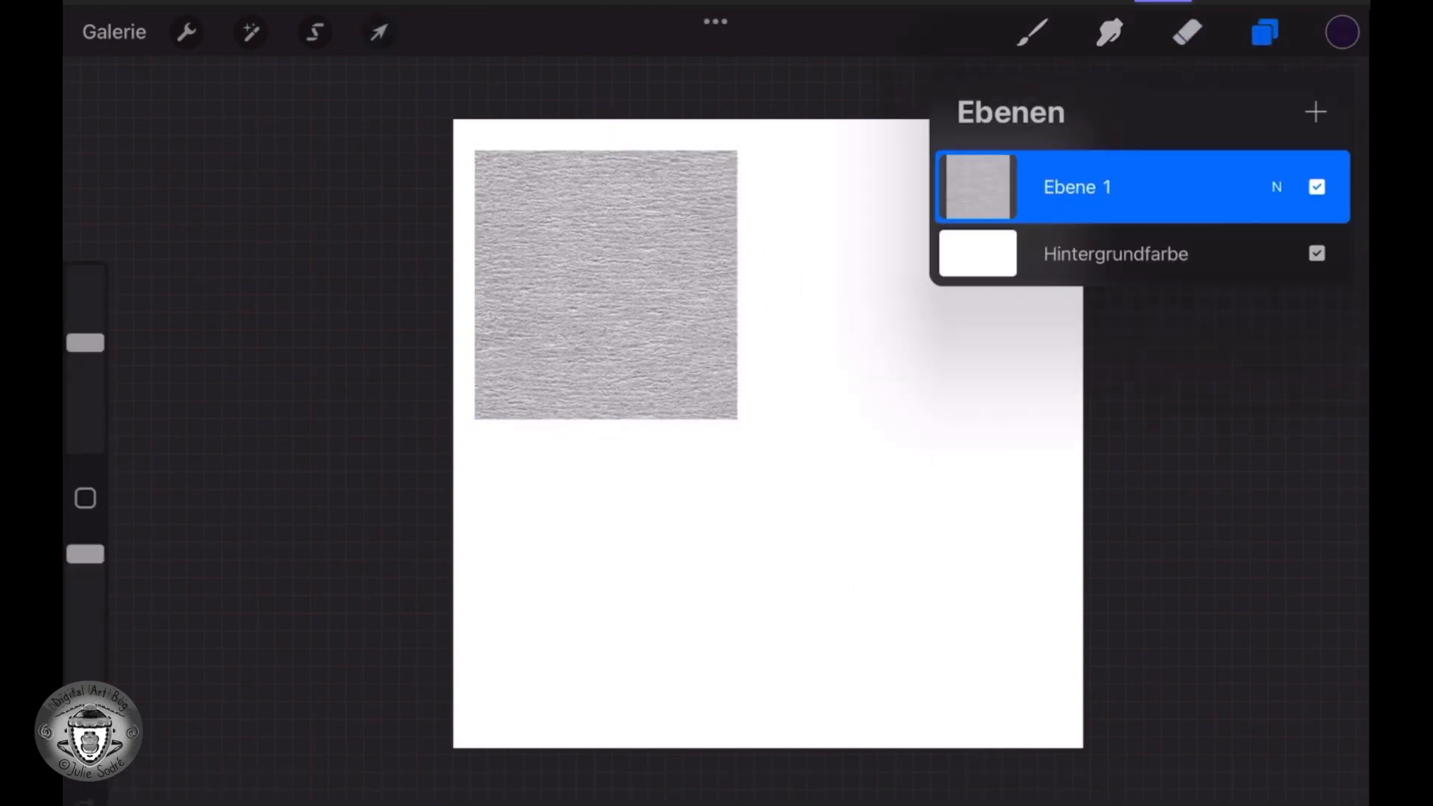
pyautogui.moveTo(1232, 187); pyautogui.dragTo(970, 187)
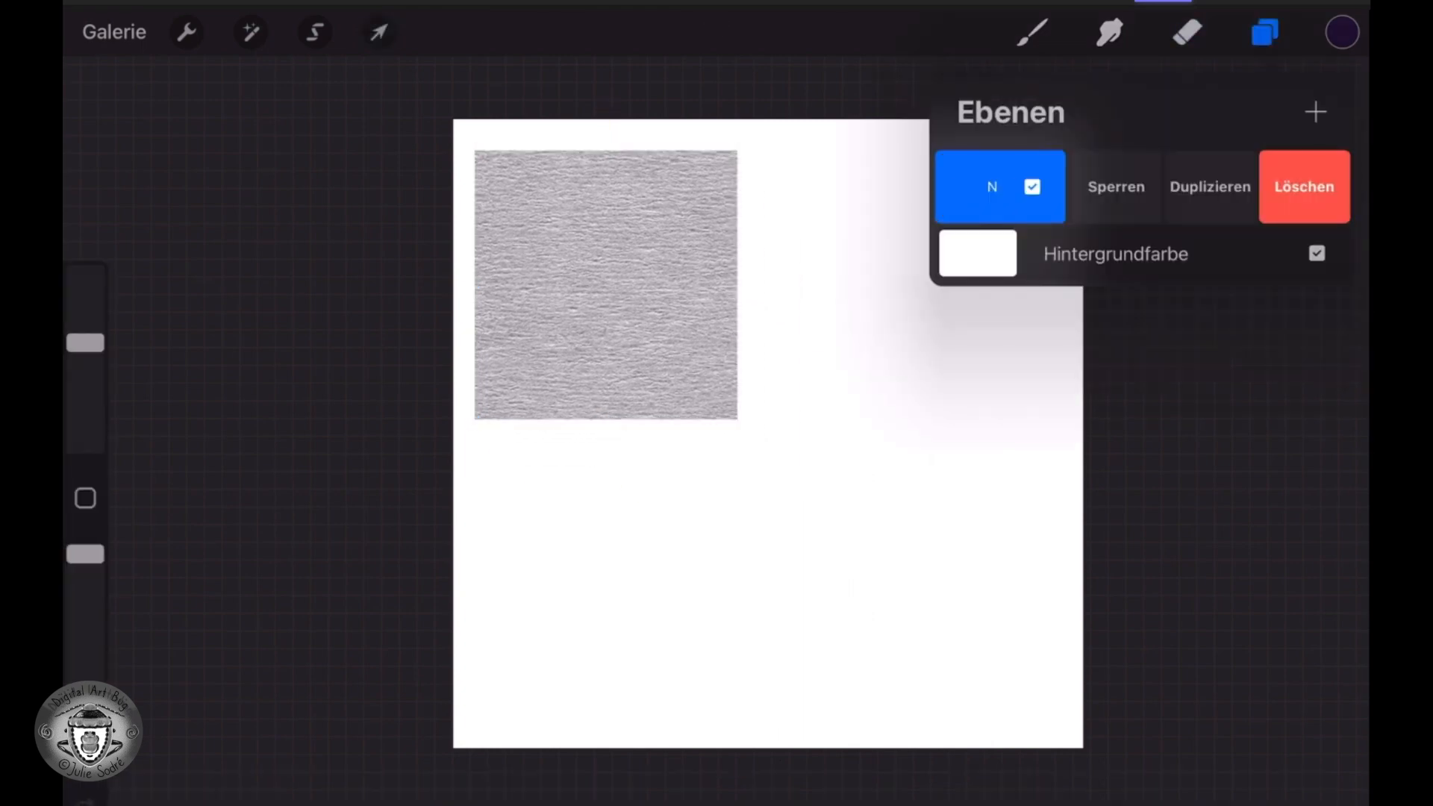
pyautogui.click(1210, 186)
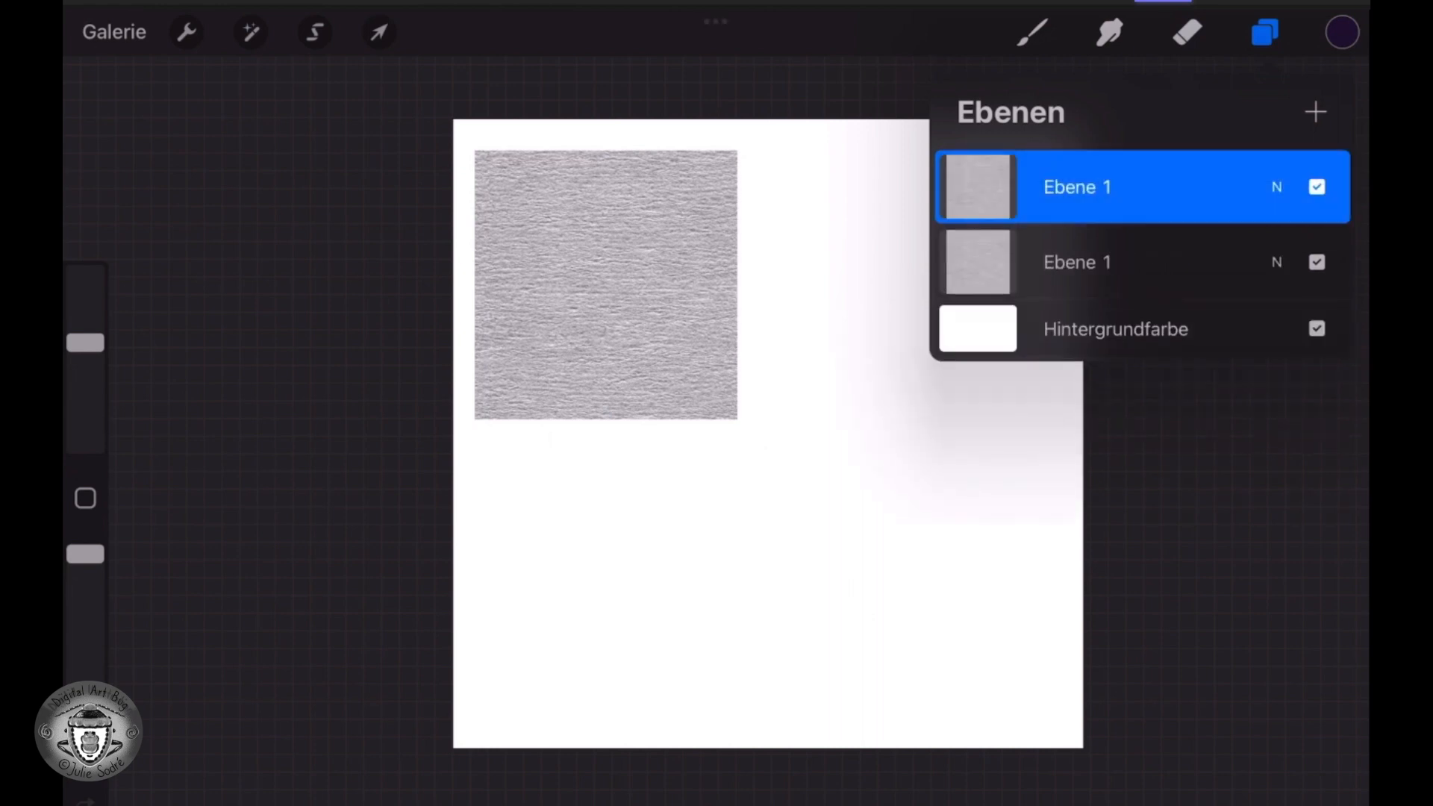
# - Place the duplicated texture directly to the right of the original, with their side edges meeting
pyautogui.click(379, 32)
pyautogui.moveTo(606, 286); pyautogui.dragTo(870, 283)
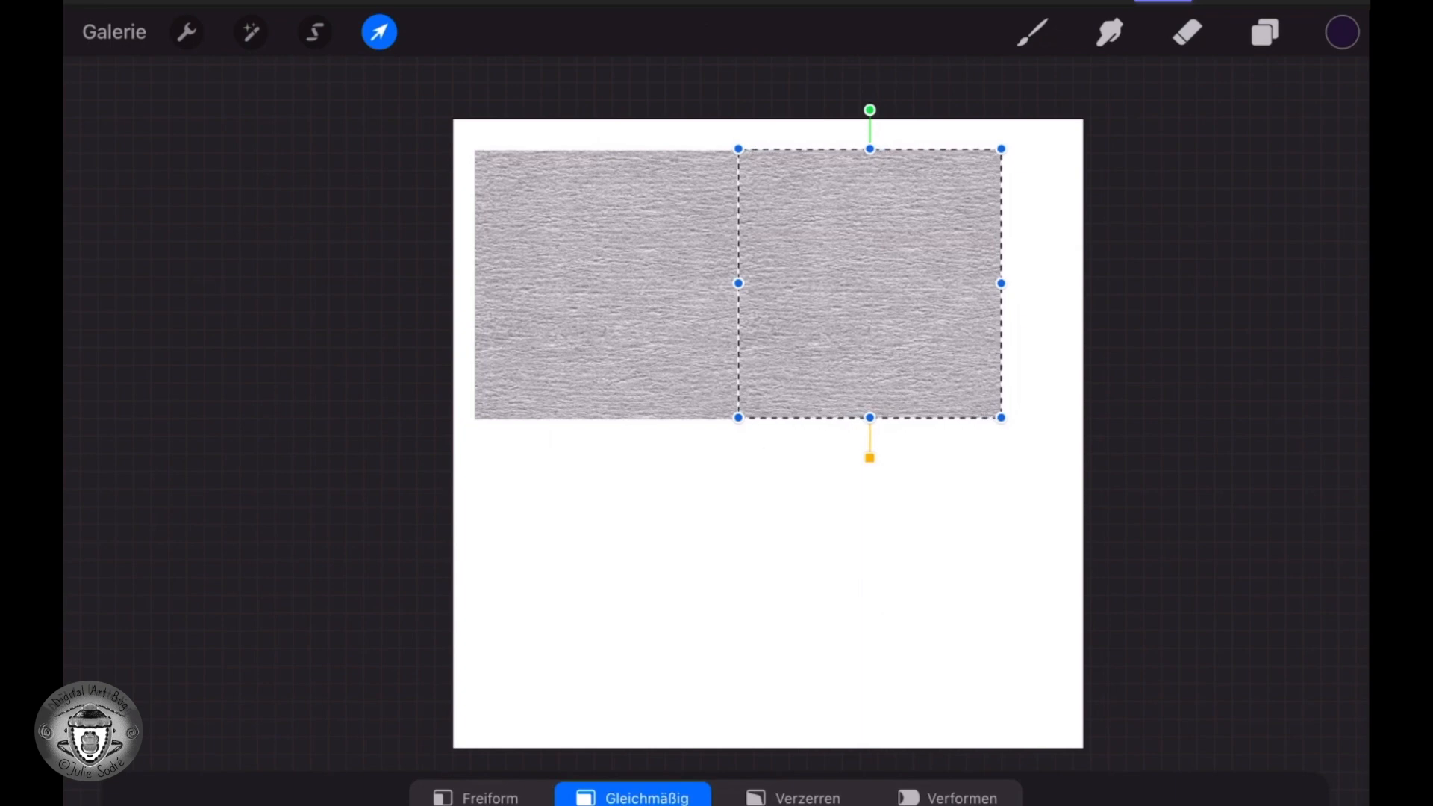
pyautogui.click(1034, 32)
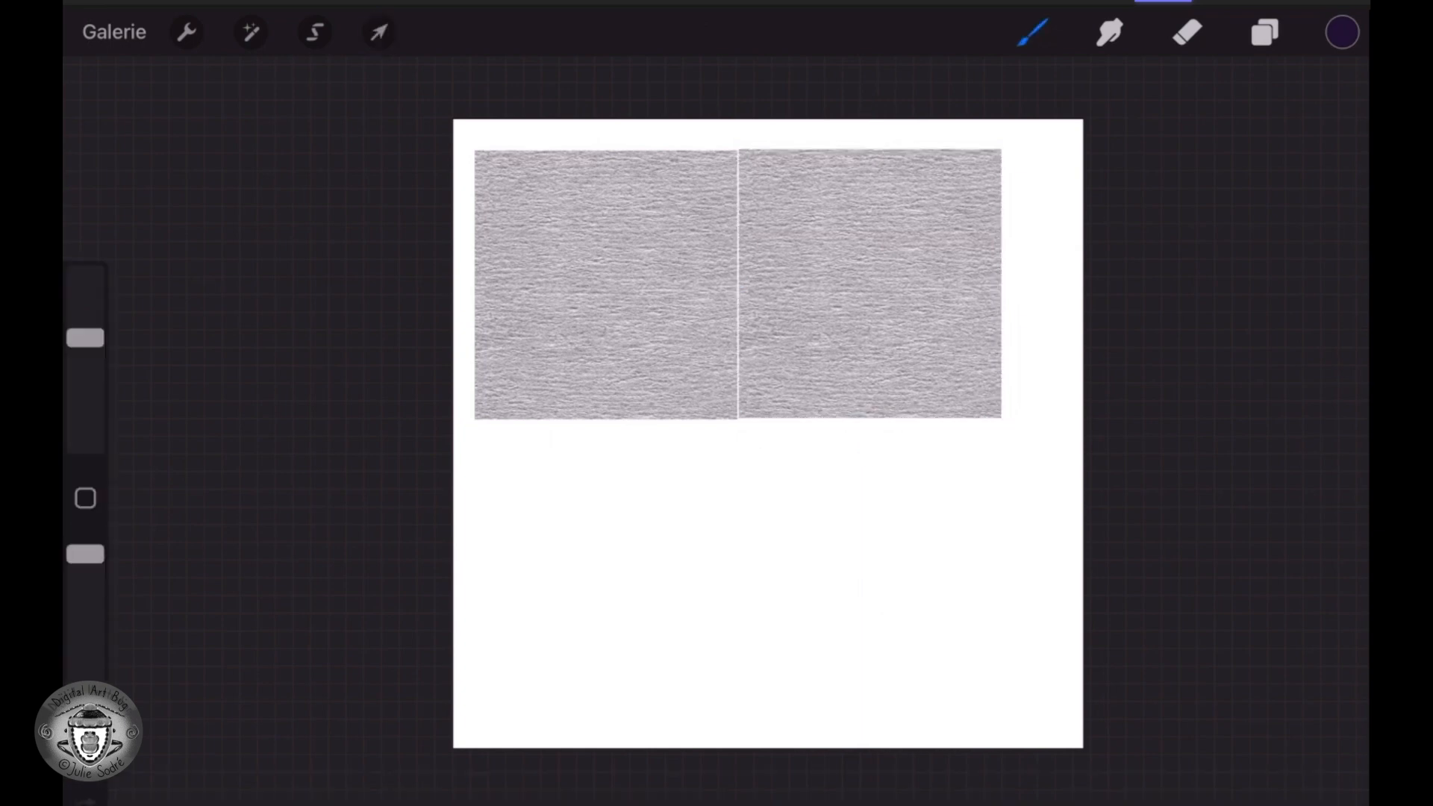
# - Try closing the gap between the two tiles and marking the seam with brush strokes, and undo these changes
pyautogui.scroll(3, 712, 270)
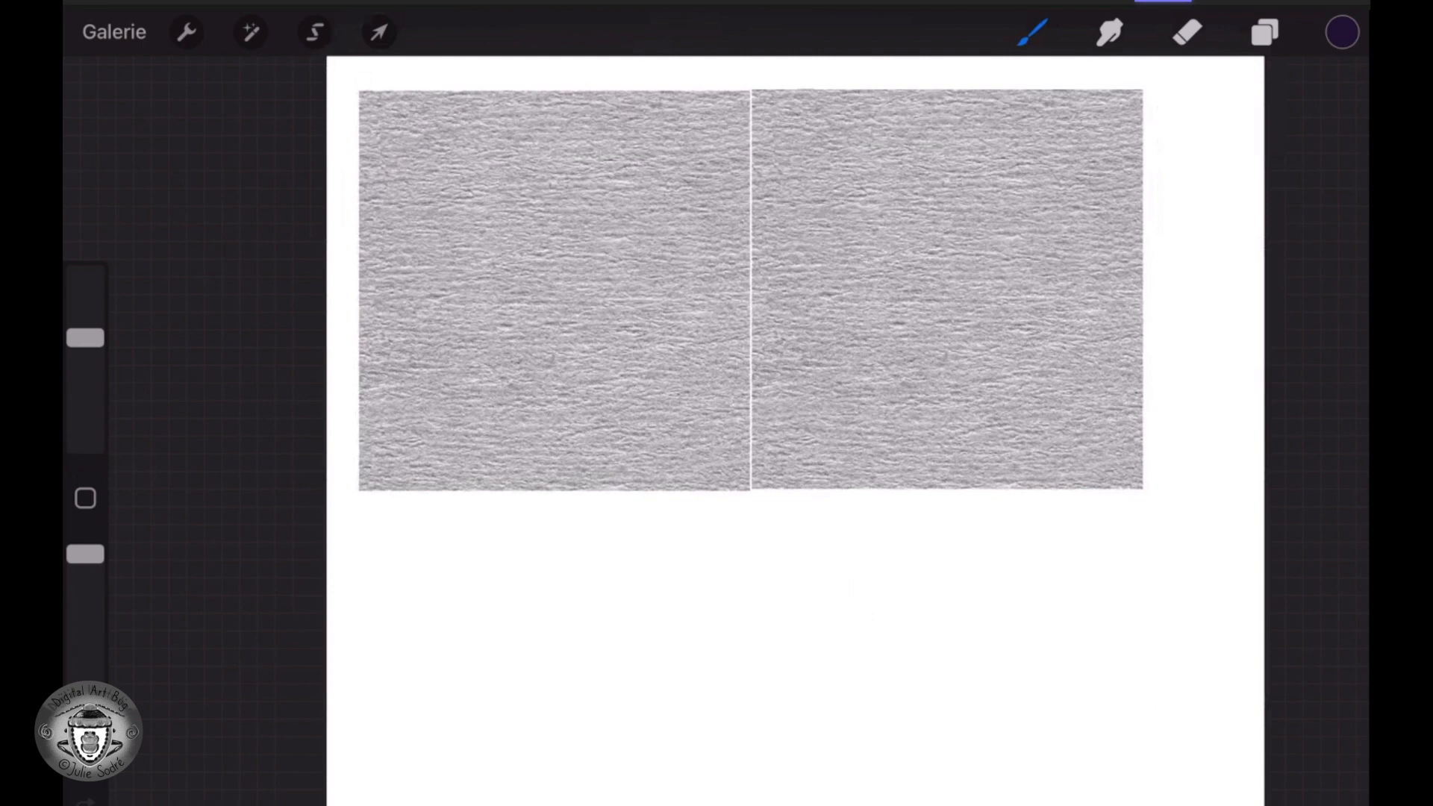
pyautogui.click(379, 32)
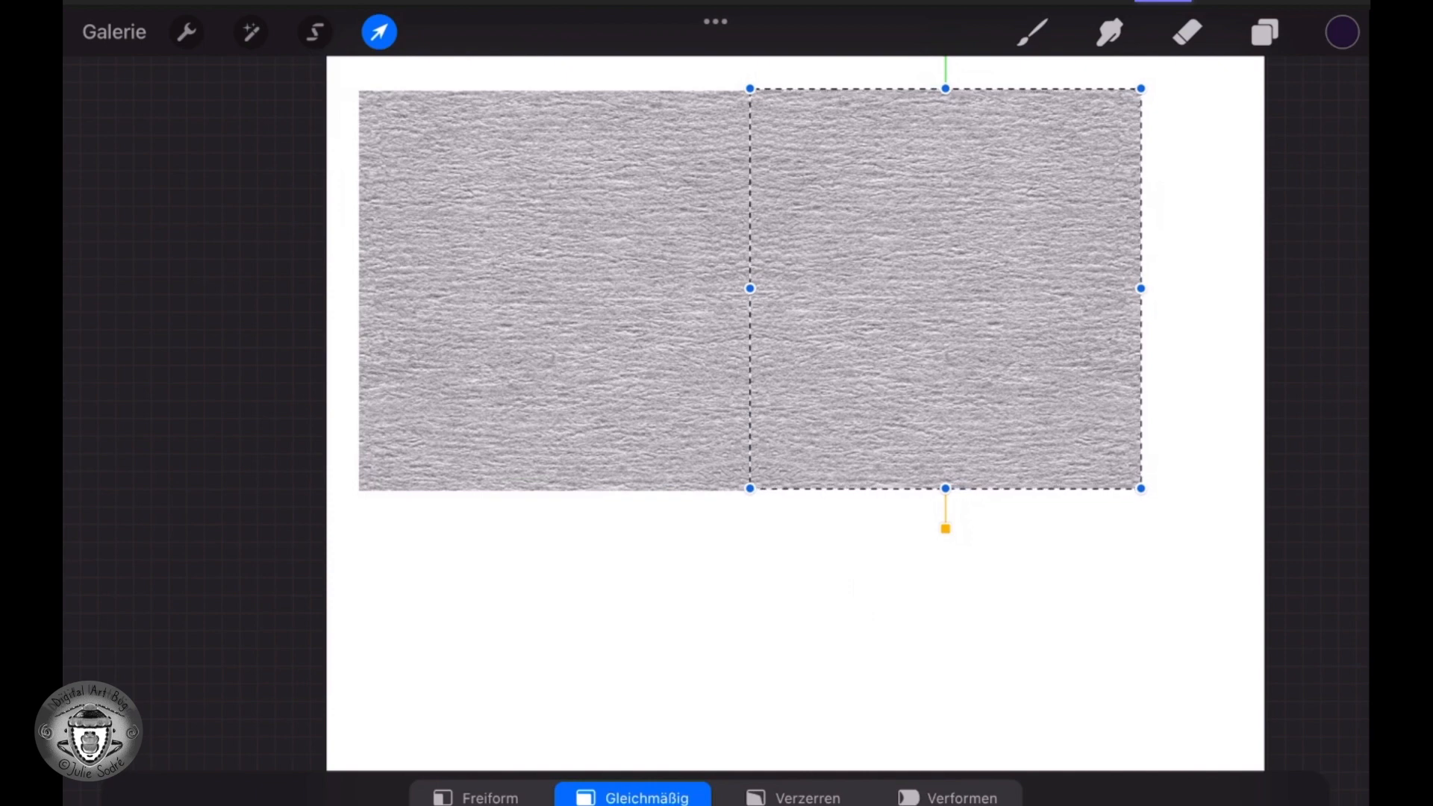
pyautogui.hotkey('ctrl', 'z')
pyautogui.press('v')
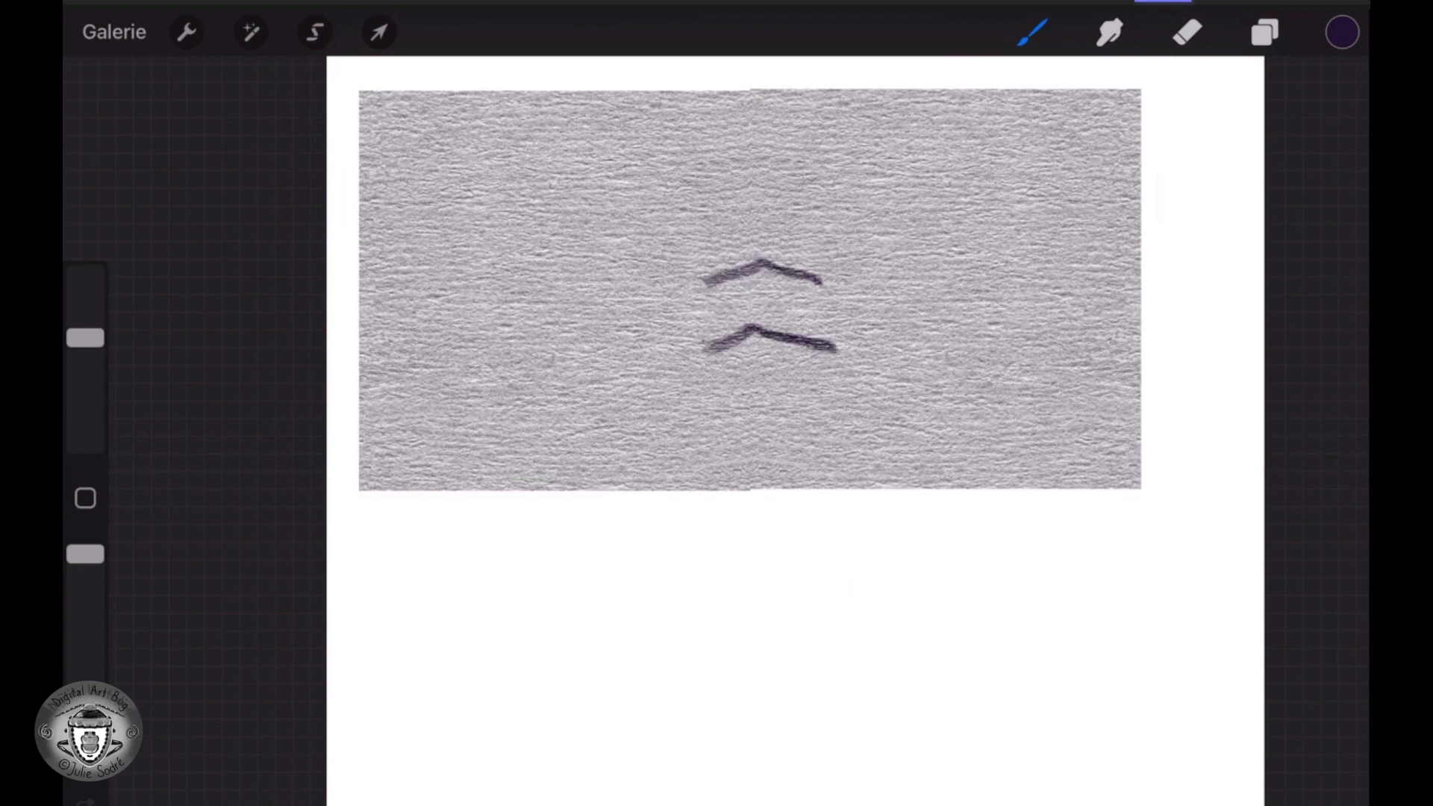
pyautogui.hotkey('ctrl', 'z')
pyautogui.hotkey('ctrl', 'z')
pyautogui.hotkey('ctrl', 'z')
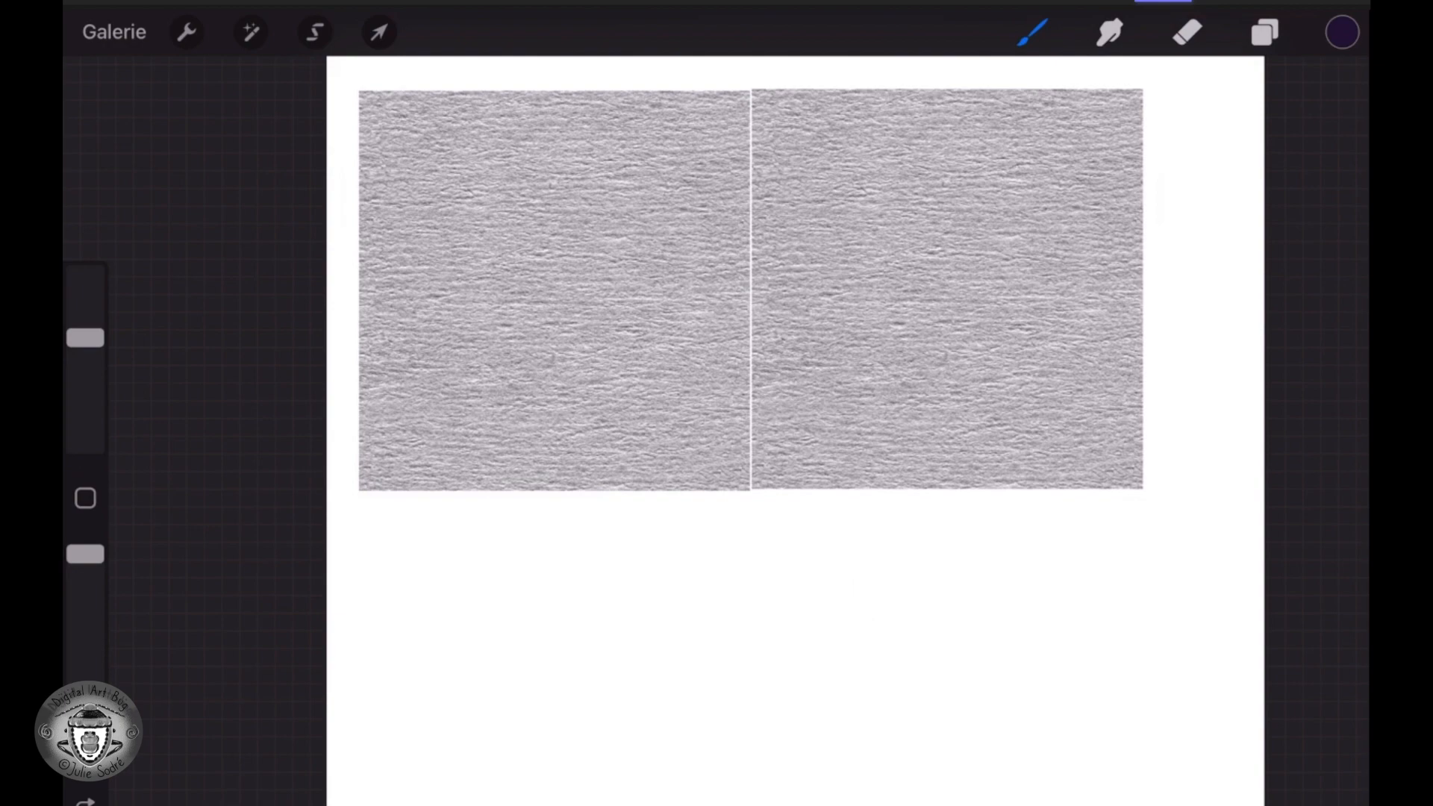
# - Shift the right texture tile slightly left and down so it meets the left tile and their lower edges align
pyautogui.scroll(5, 771, 346)
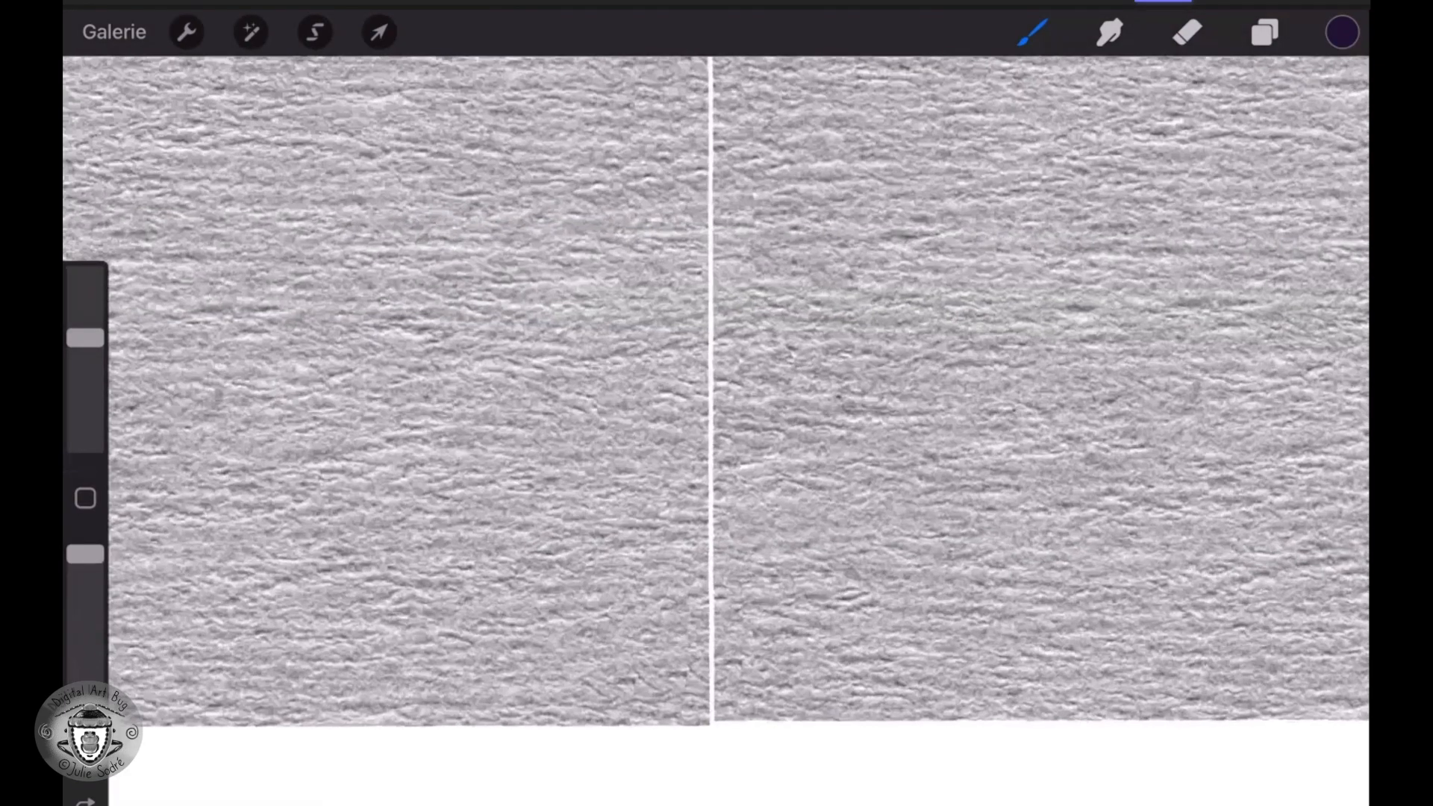
pyautogui.scroll(3, 717, 388)
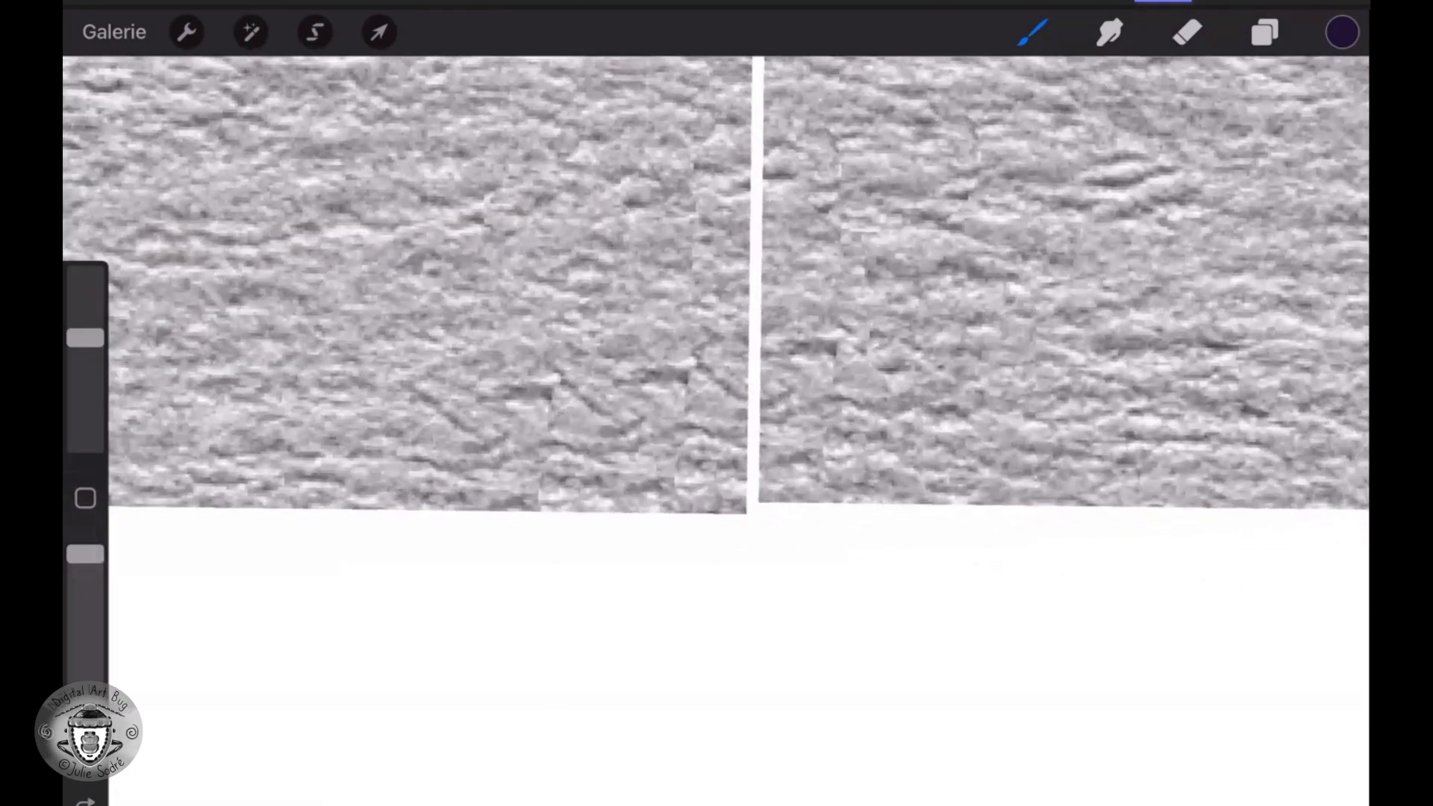
pyautogui.scroll(1, 717, 288)
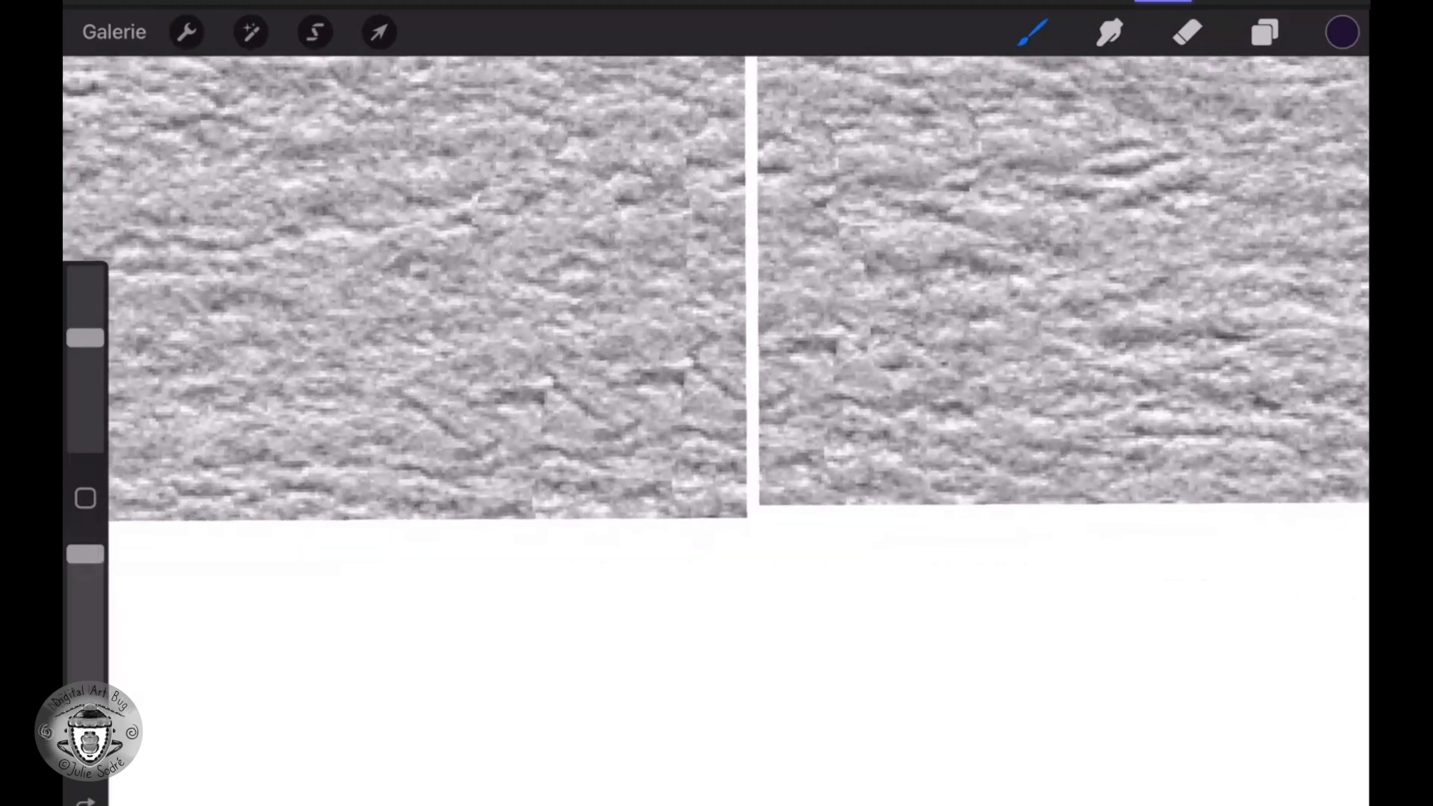
pyautogui.click(379, 31)
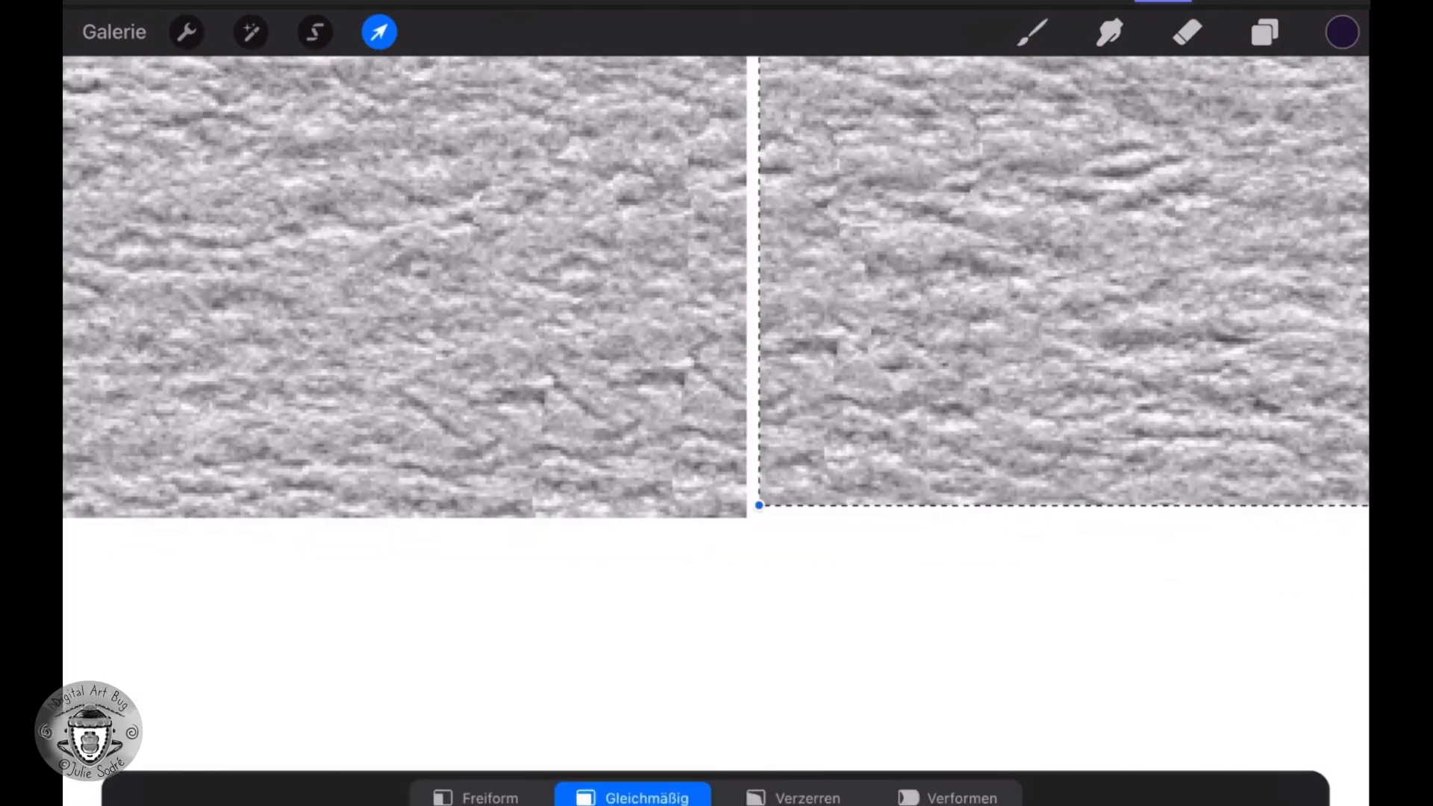
pyautogui.moveTo(1064, 287); pyautogui.dragTo(1051, 300)
pyautogui.click(1033, 32)
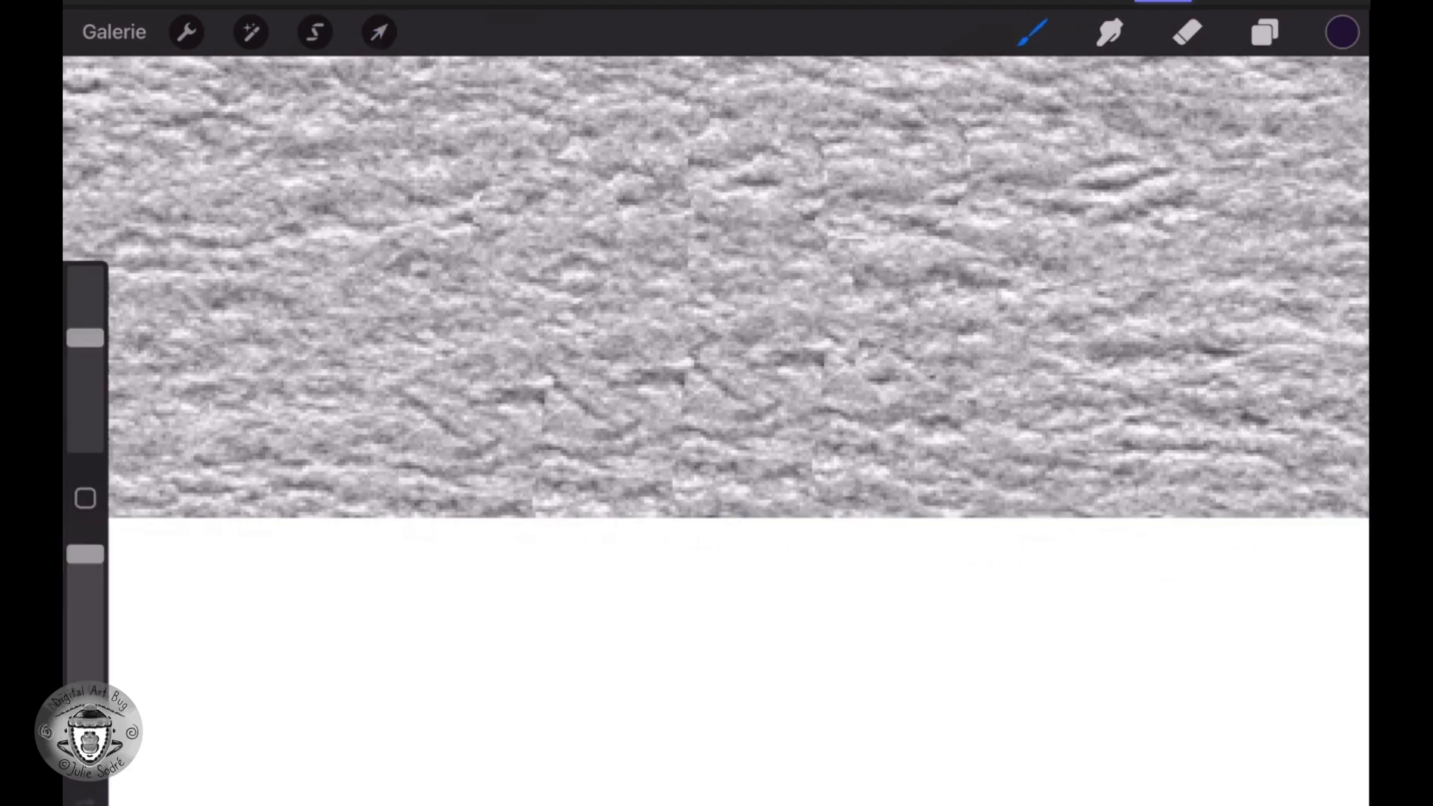
# - Merge the two Ebene 1 texture layers into a single layer
pyautogui.scroll(-5, 716, 431)
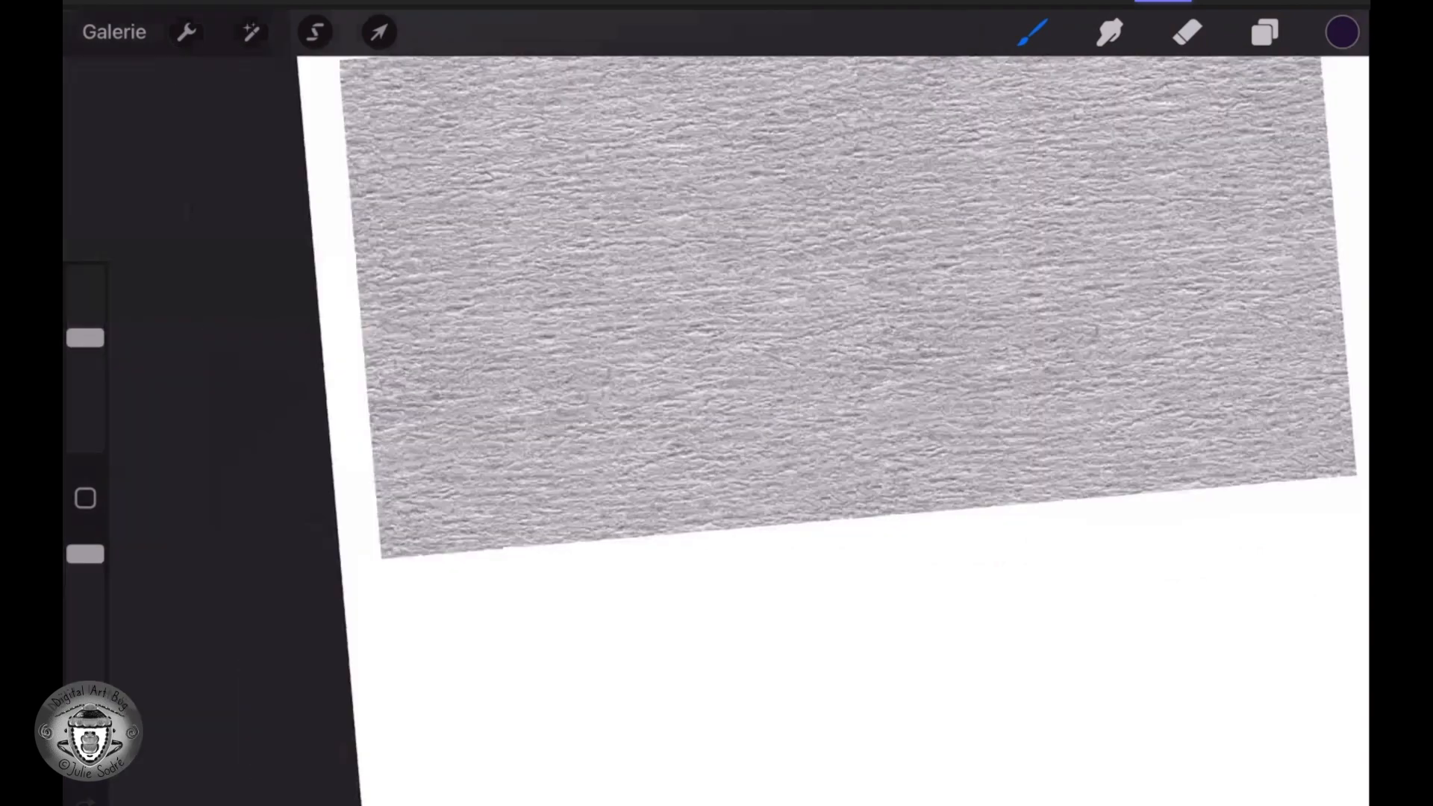
pyautogui.scroll(-3, 821, 448)
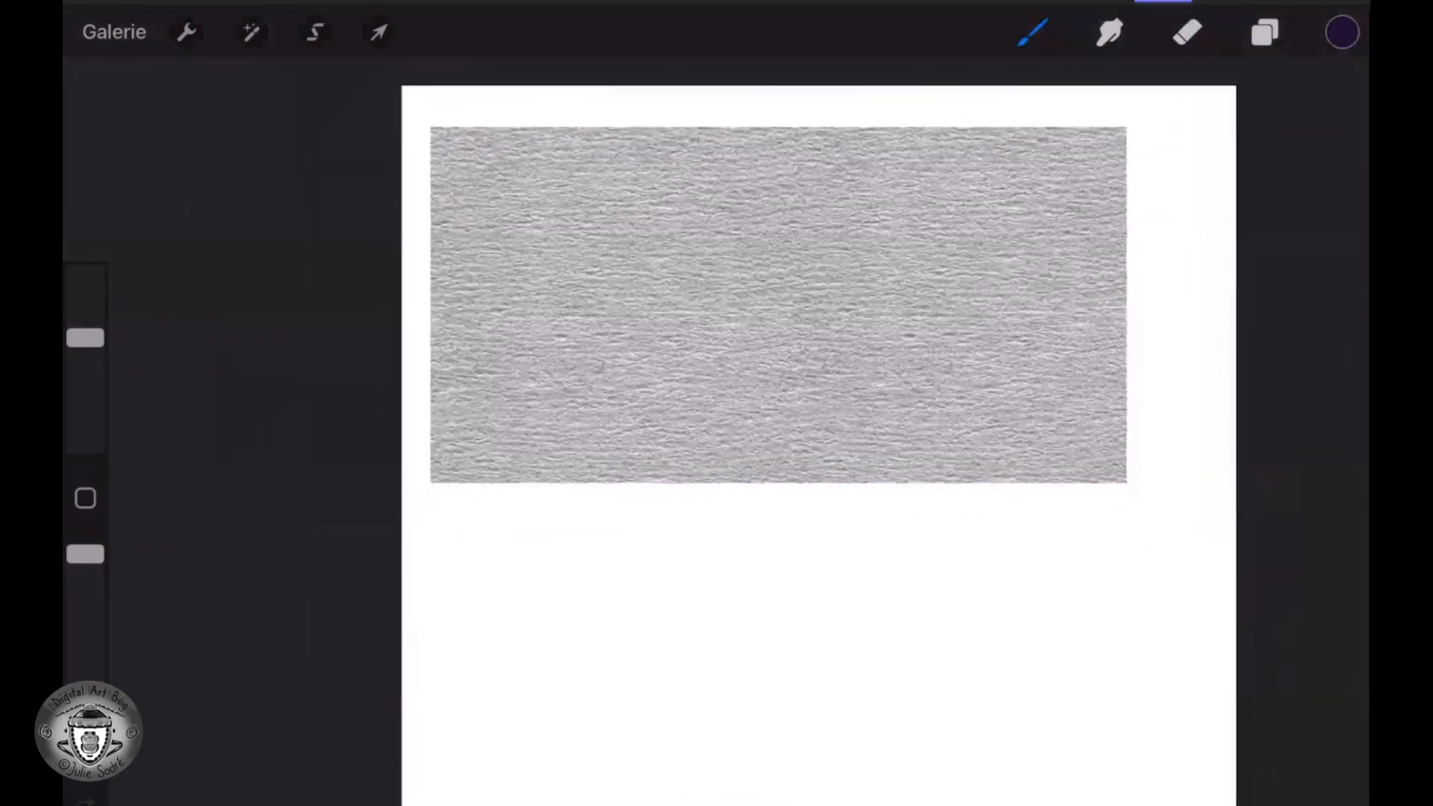
pyautogui.click(1265, 32)
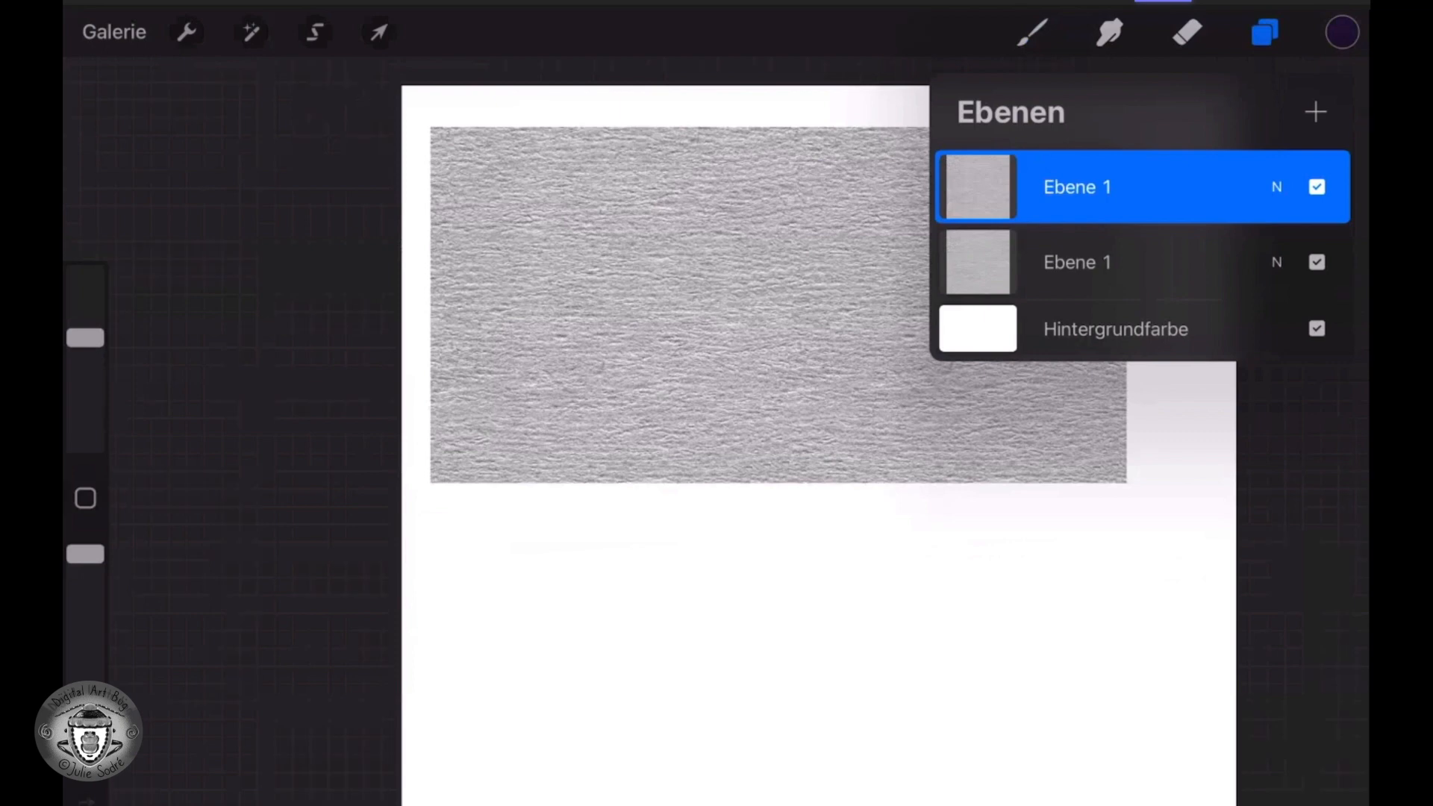
pyautogui.scroll(1, 1142, 250)
pyautogui.scroll(-1, 1142, 250)
pyautogui.scroll(-1, 1142, 250)
pyautogui.scroll(-1, 1142, 224)
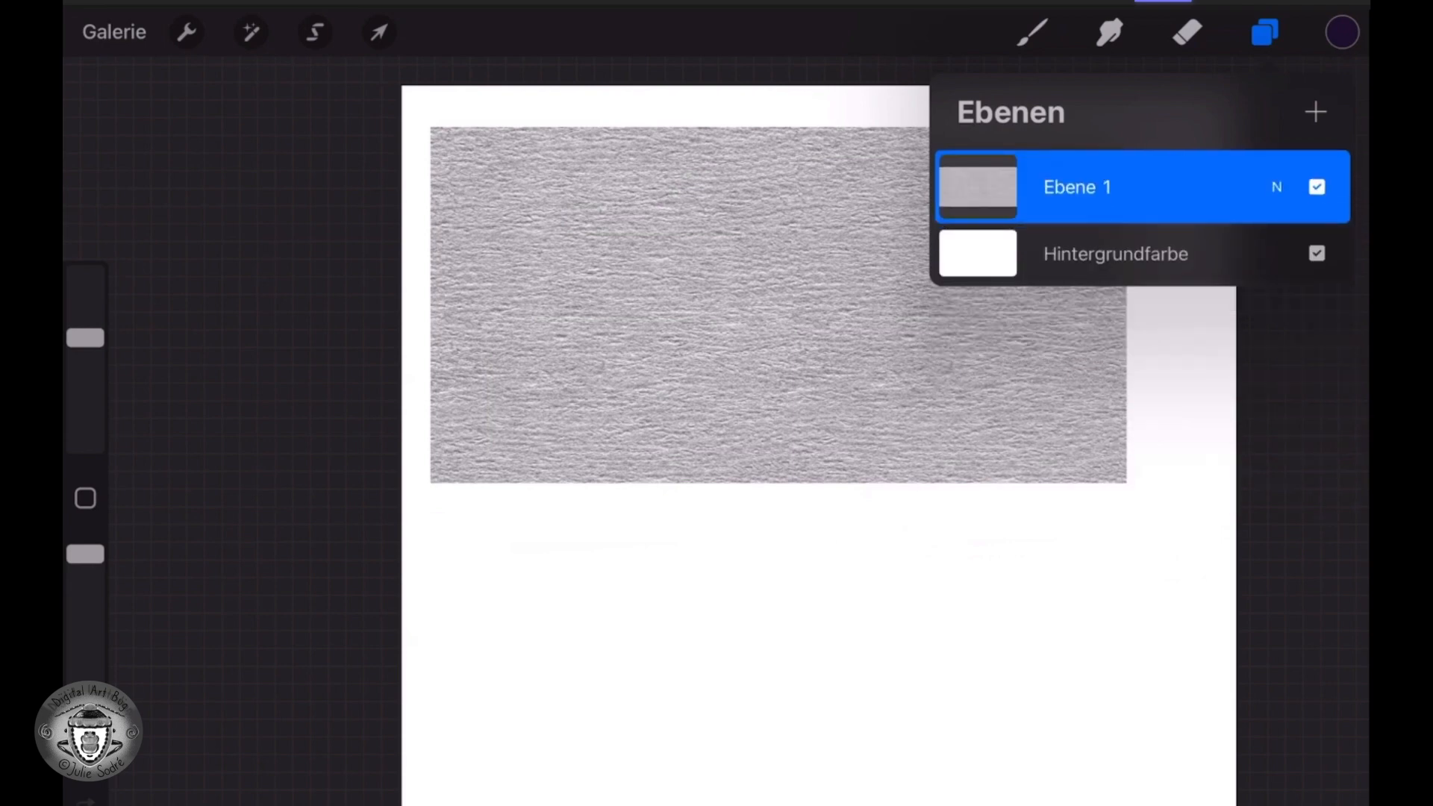
# - Duplicate the merged Ebene 1 texture layer and place the copy directly below the original
pyautogui.hscroll(3, 665, 418)
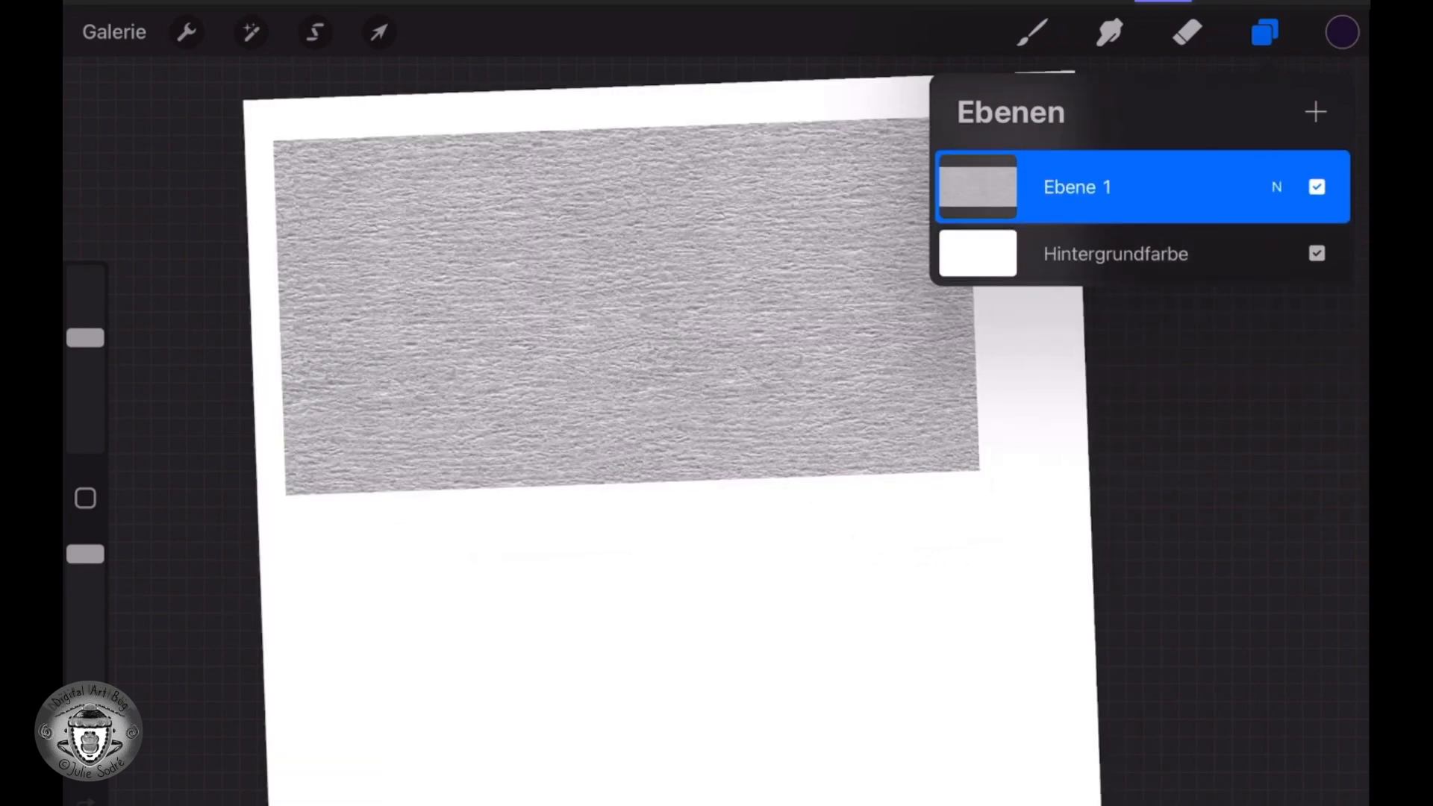
pyautogui.moveTo(1269, 187); pyautogui.dragTo(985, 186)
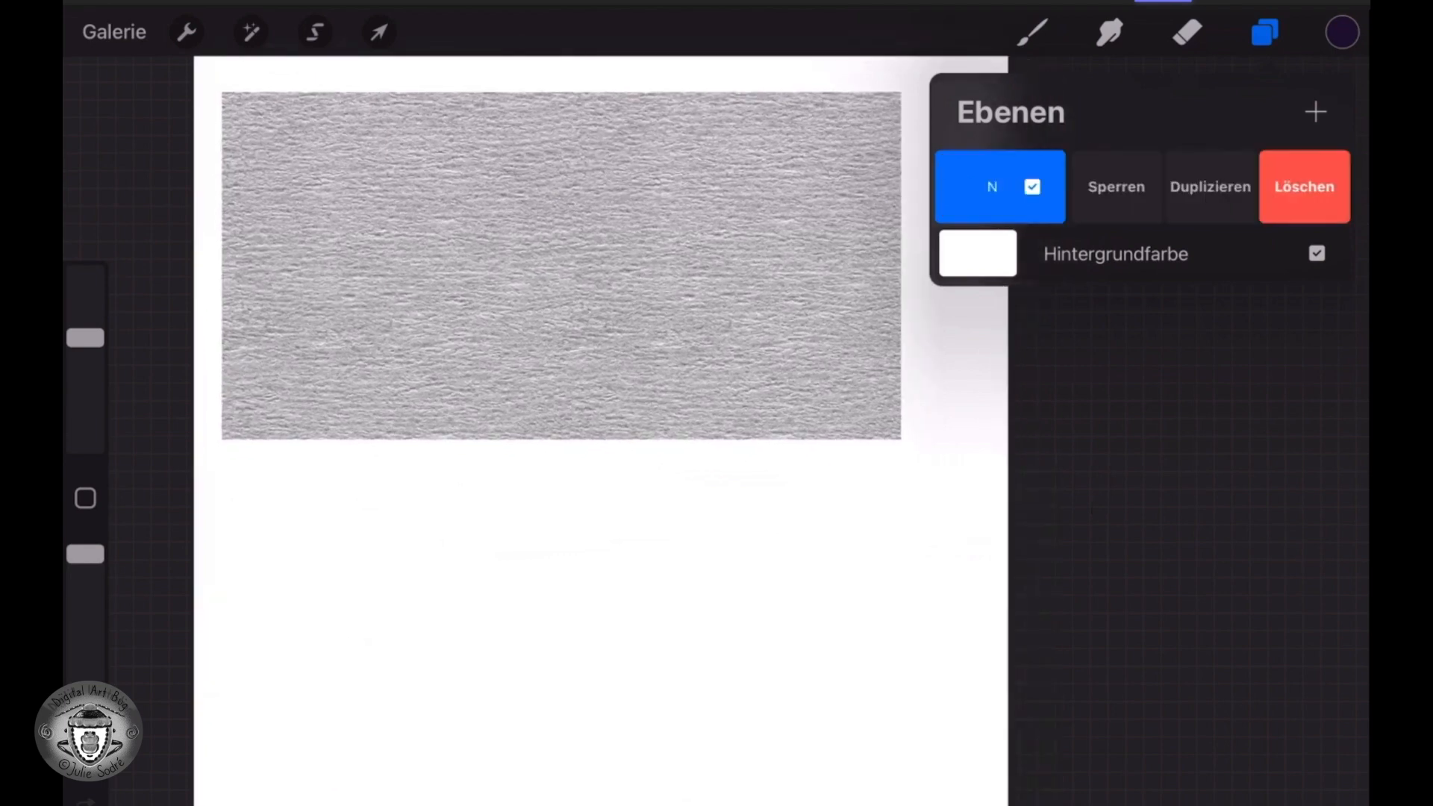
pyautogui.click(1210, 187)
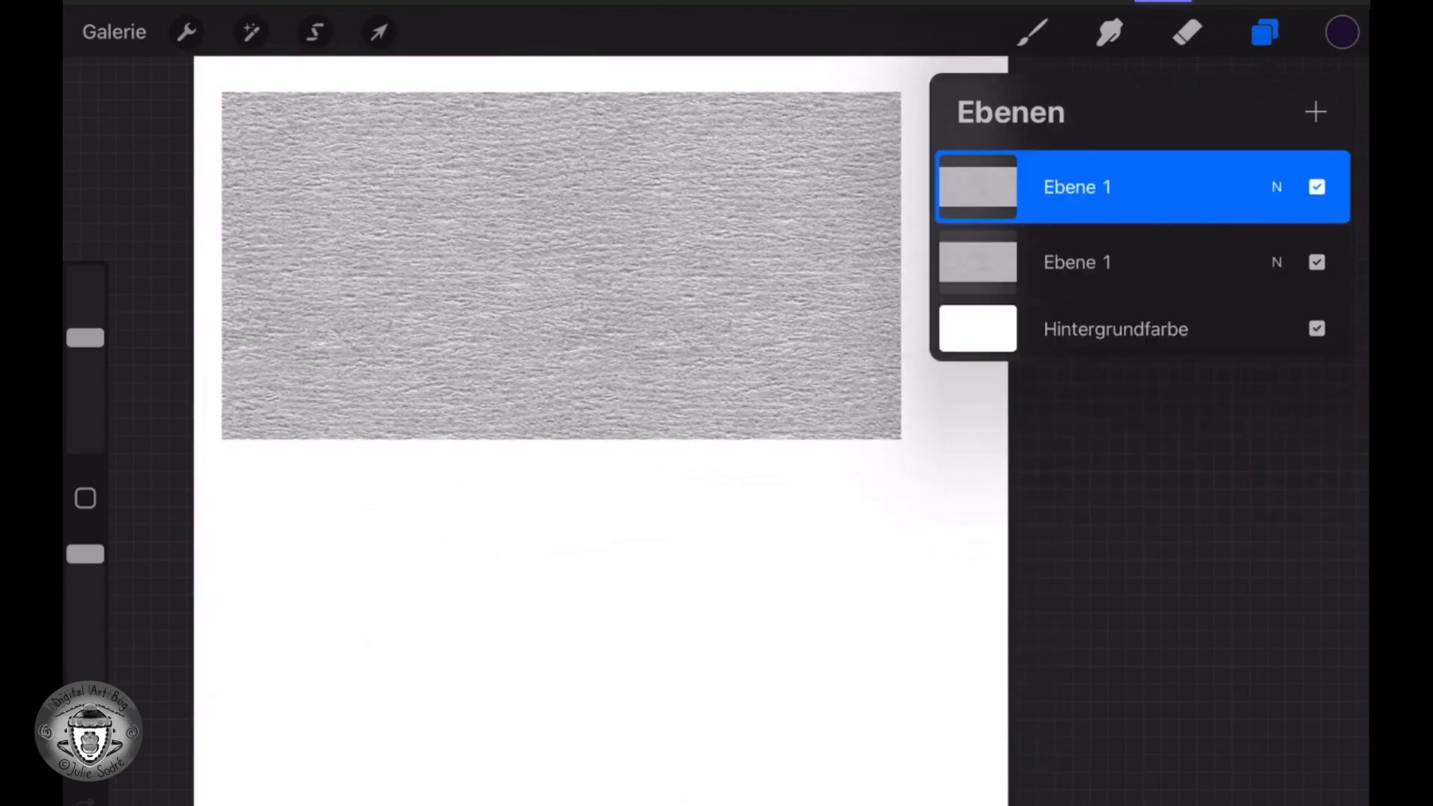
pyautogui.click(379, 32)
pyautogui.moveTo(560, 265); pyautogui.dragTo(561, 609)
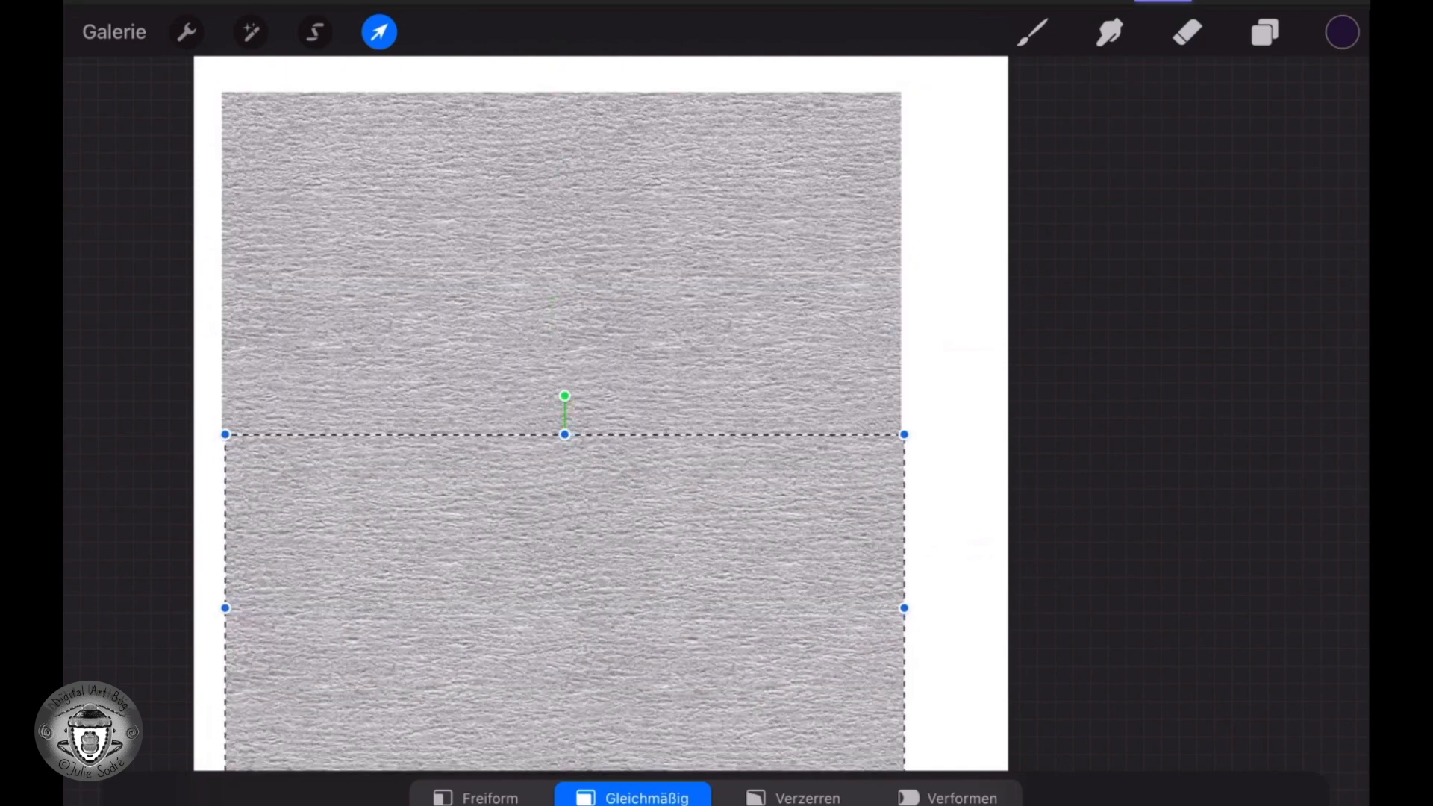
# - Fine-tune the lower texture tile so it meets the upper tile without a gap and their side edges align
pyautogui.scroll(5, 904, 434)
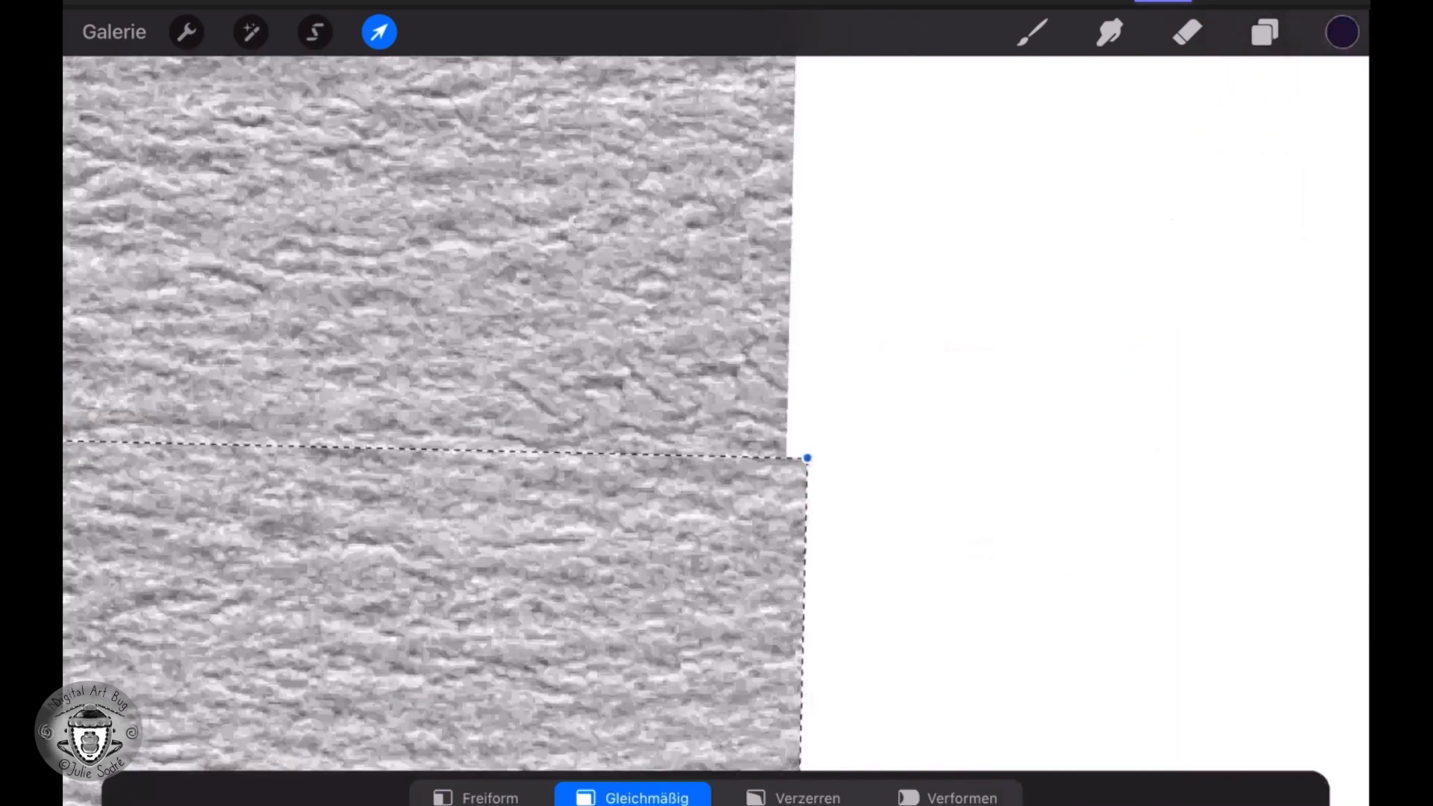
pyautogui.scroll(1, 875, 415)
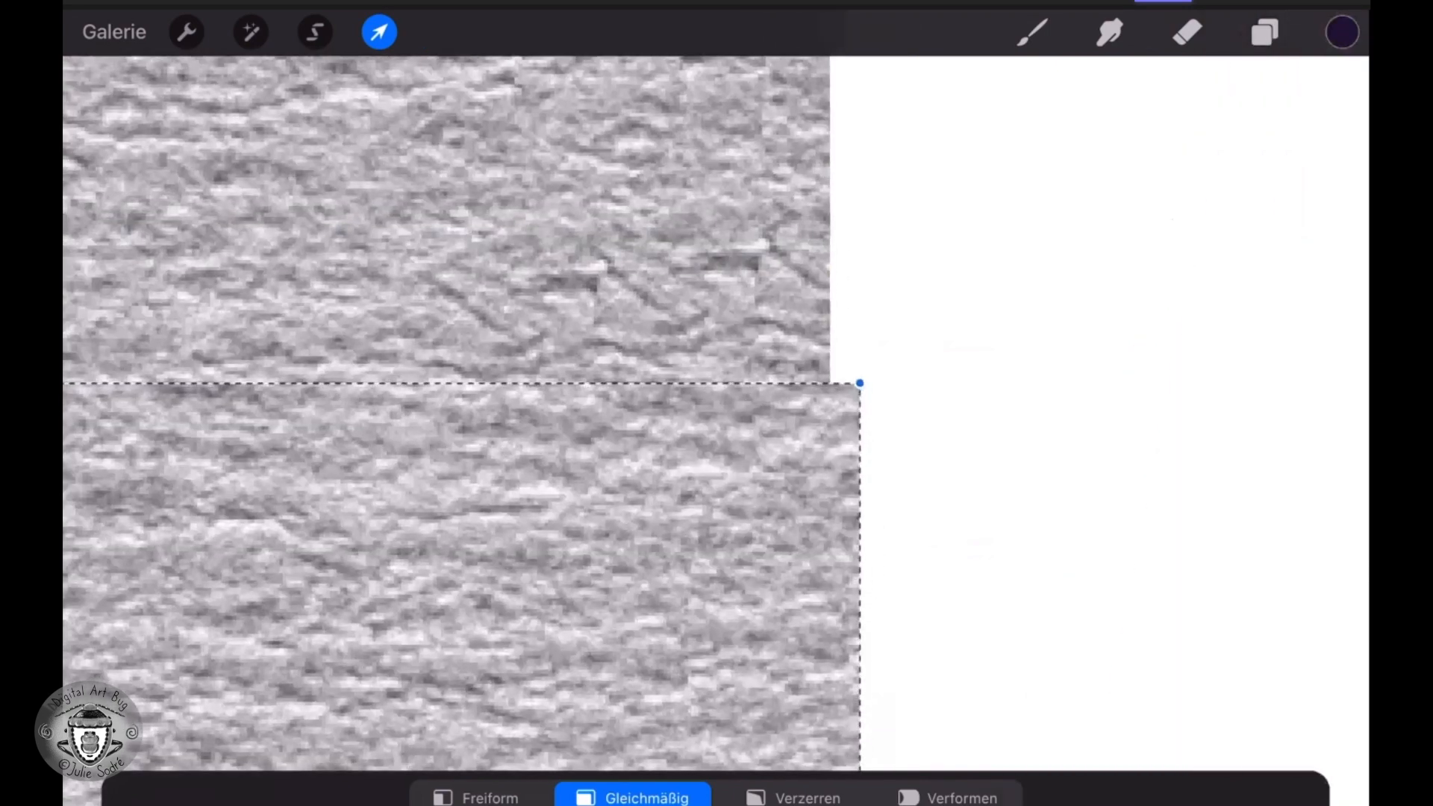
pyautogui.moveTo(560, 598); pyautogui.dragTo(533, 639)
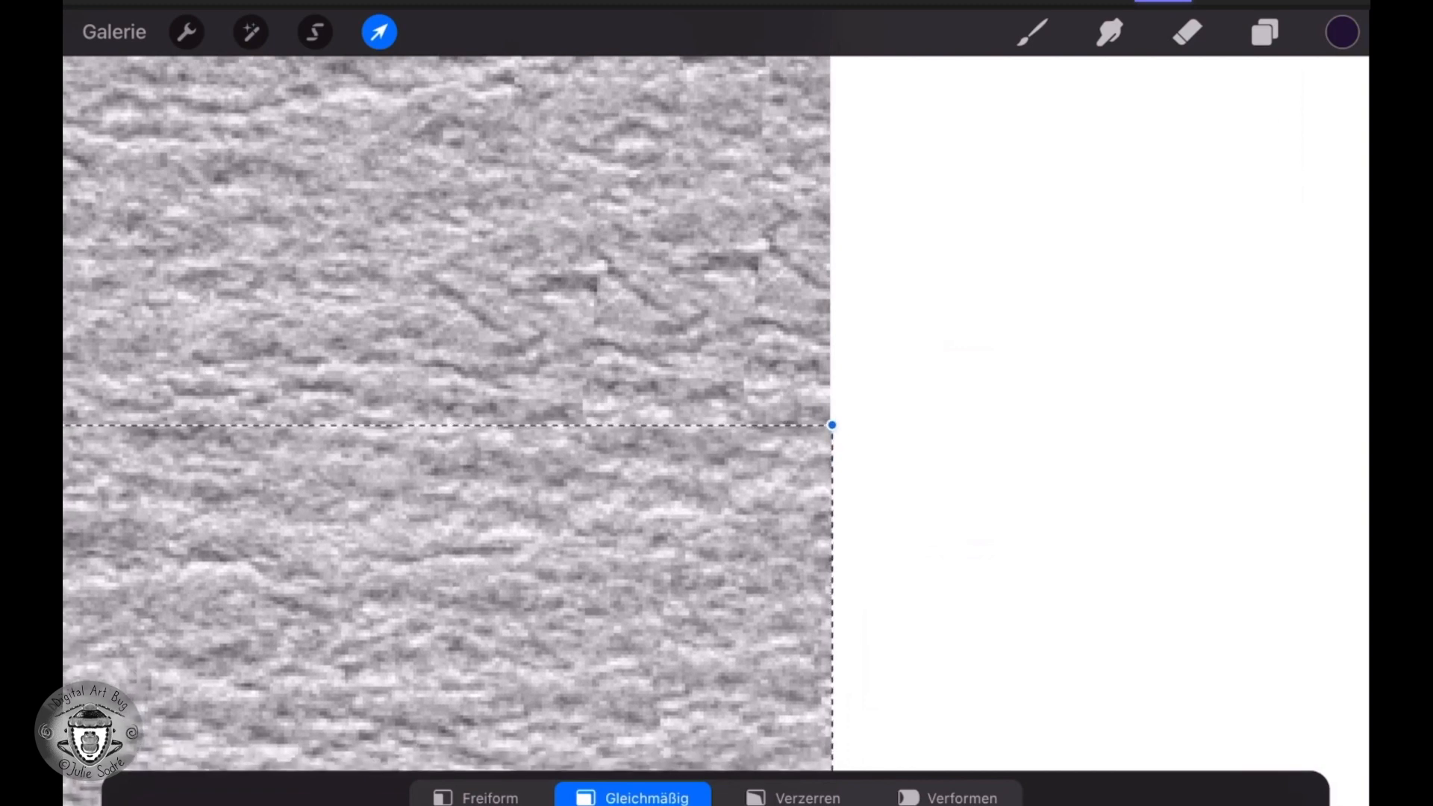
pyautogui.click(380, 32)
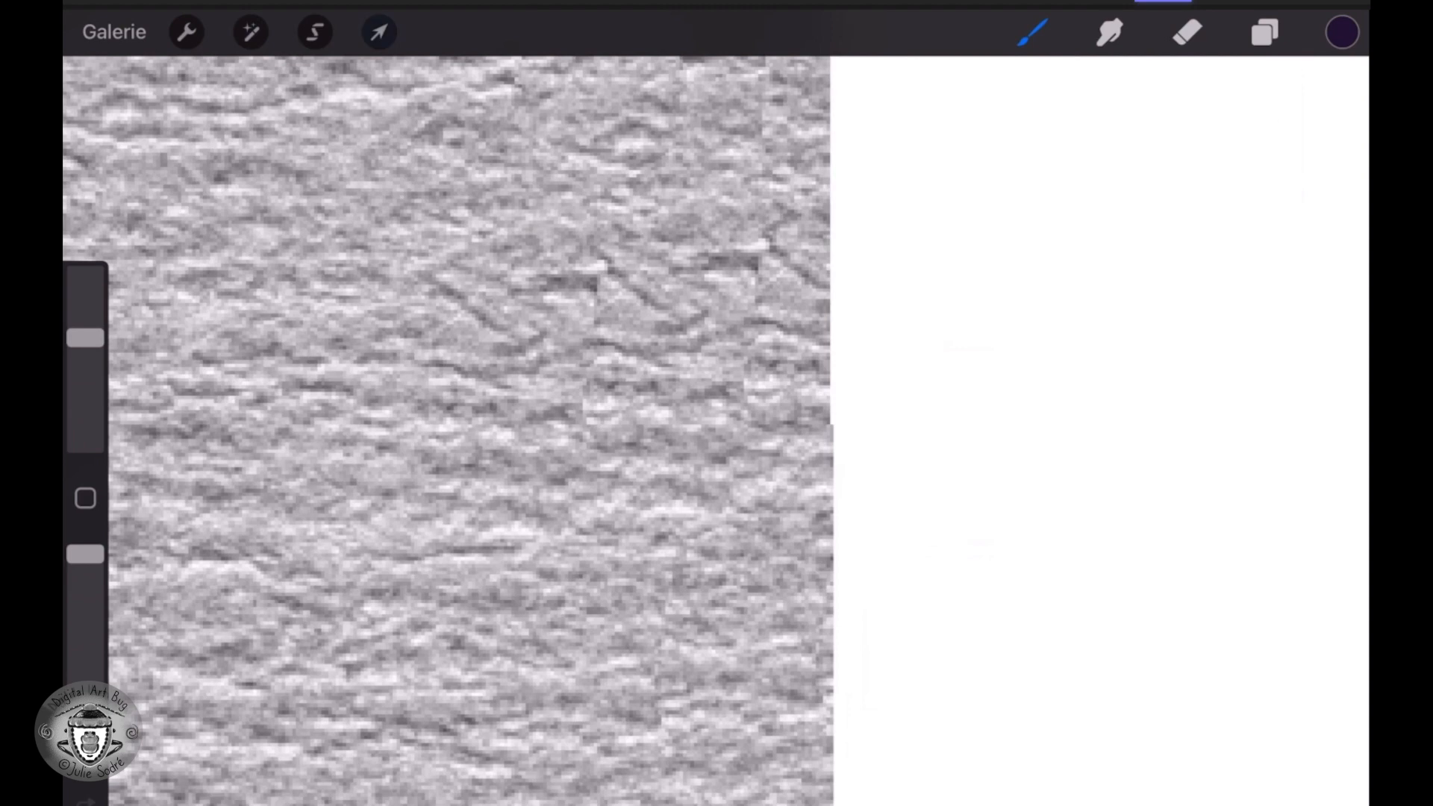
pyautogui.click(379, 32)
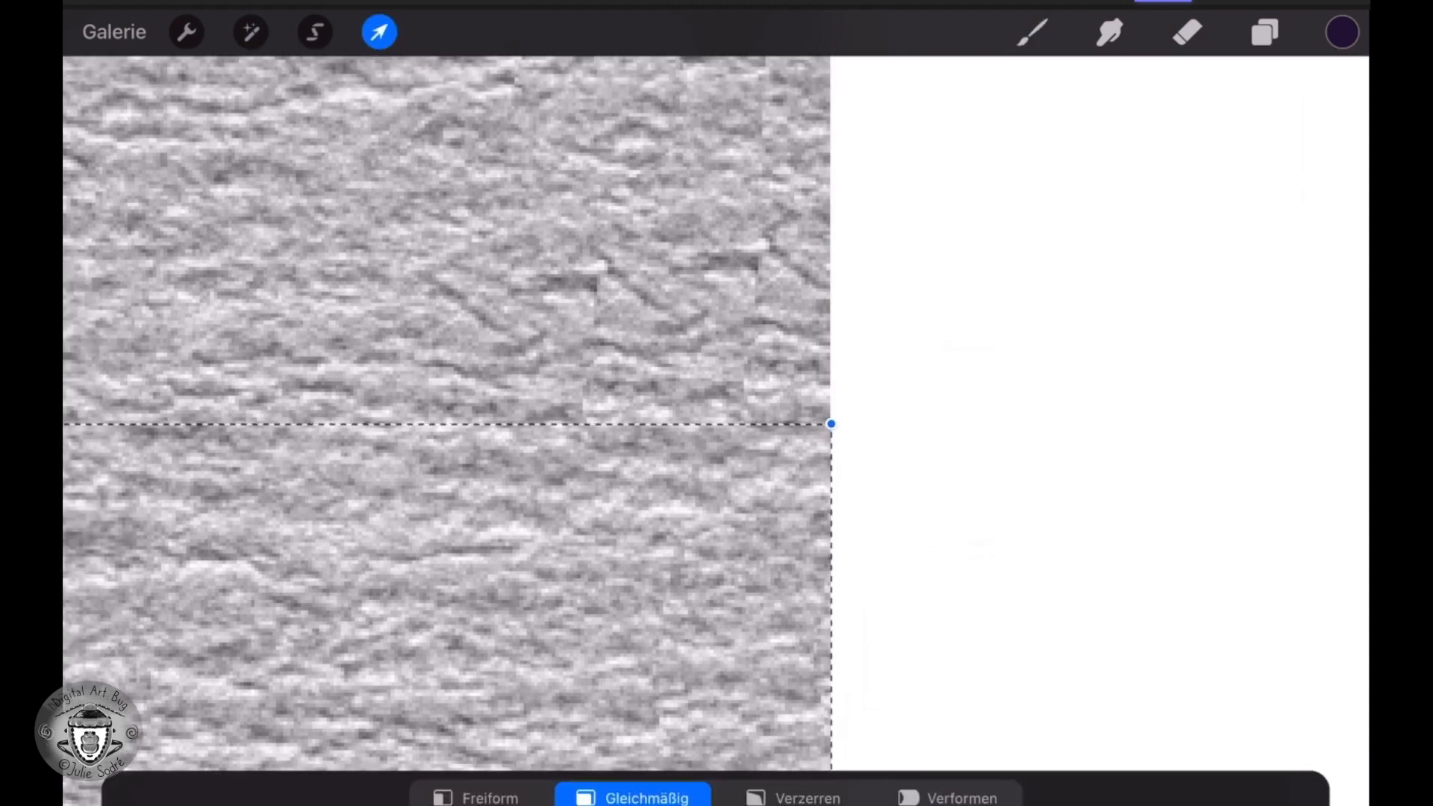
pyautogui.scroll(5, 832, 424)
pyautogui.moveTo(348, 551); pyautogui.dragTo(342, 549)
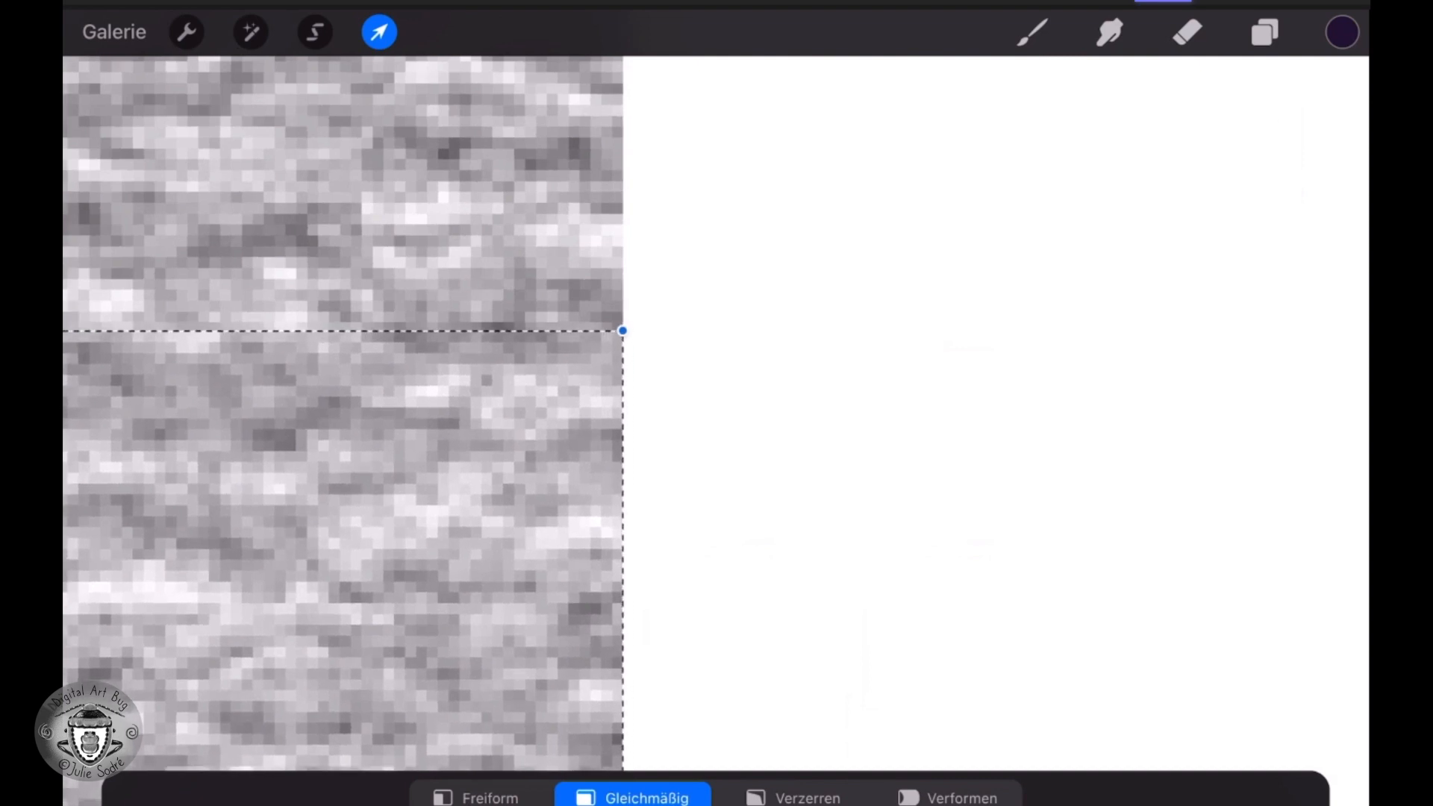
pyautogui.click(1032, 32)
# - Merge the upper and lower Ebene 1 texture layers into one layer
pyautogui.scroll(-4, 478, 430)
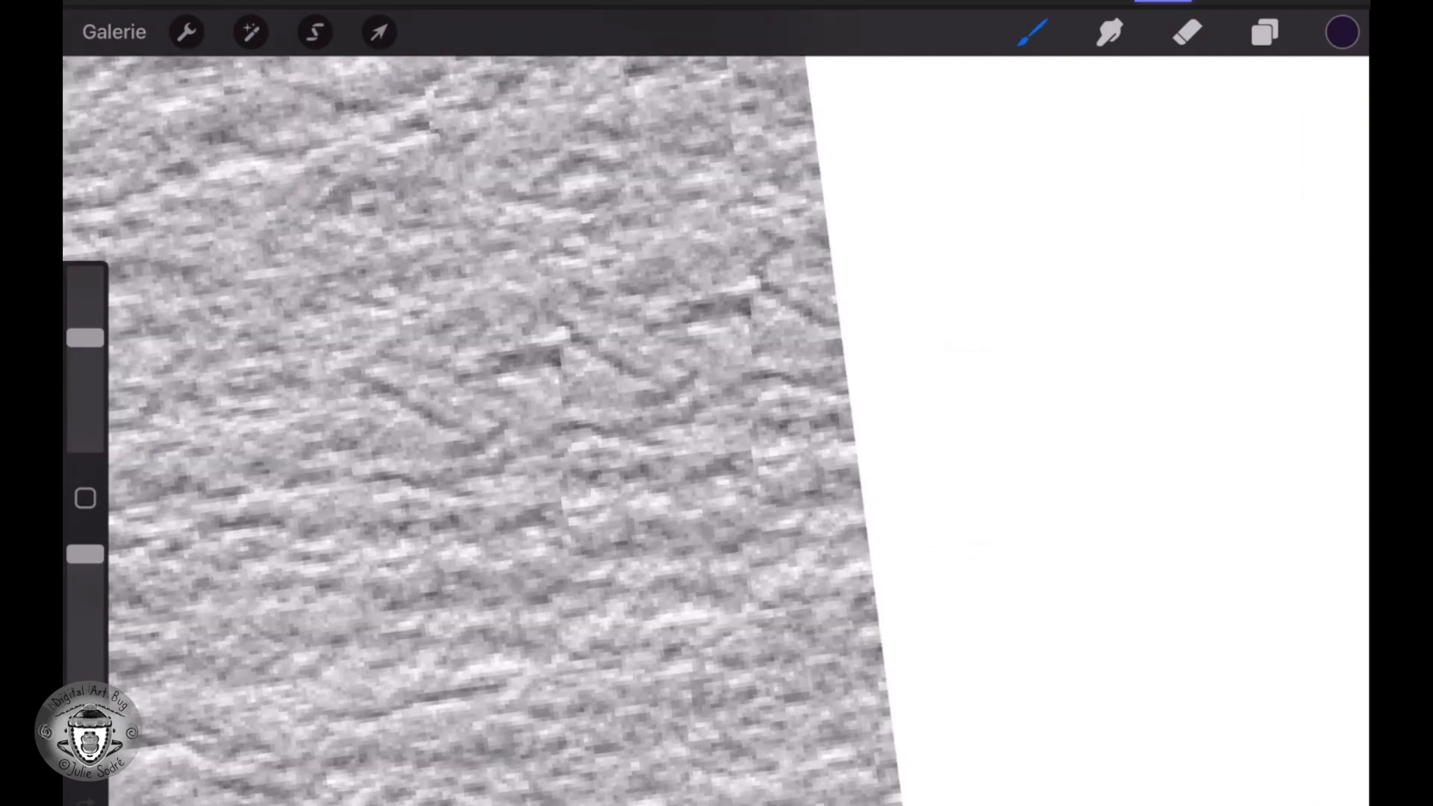
pyautogui.scroll(-10, 717, 430)
pyautogui.scroll(3, 717, 430)
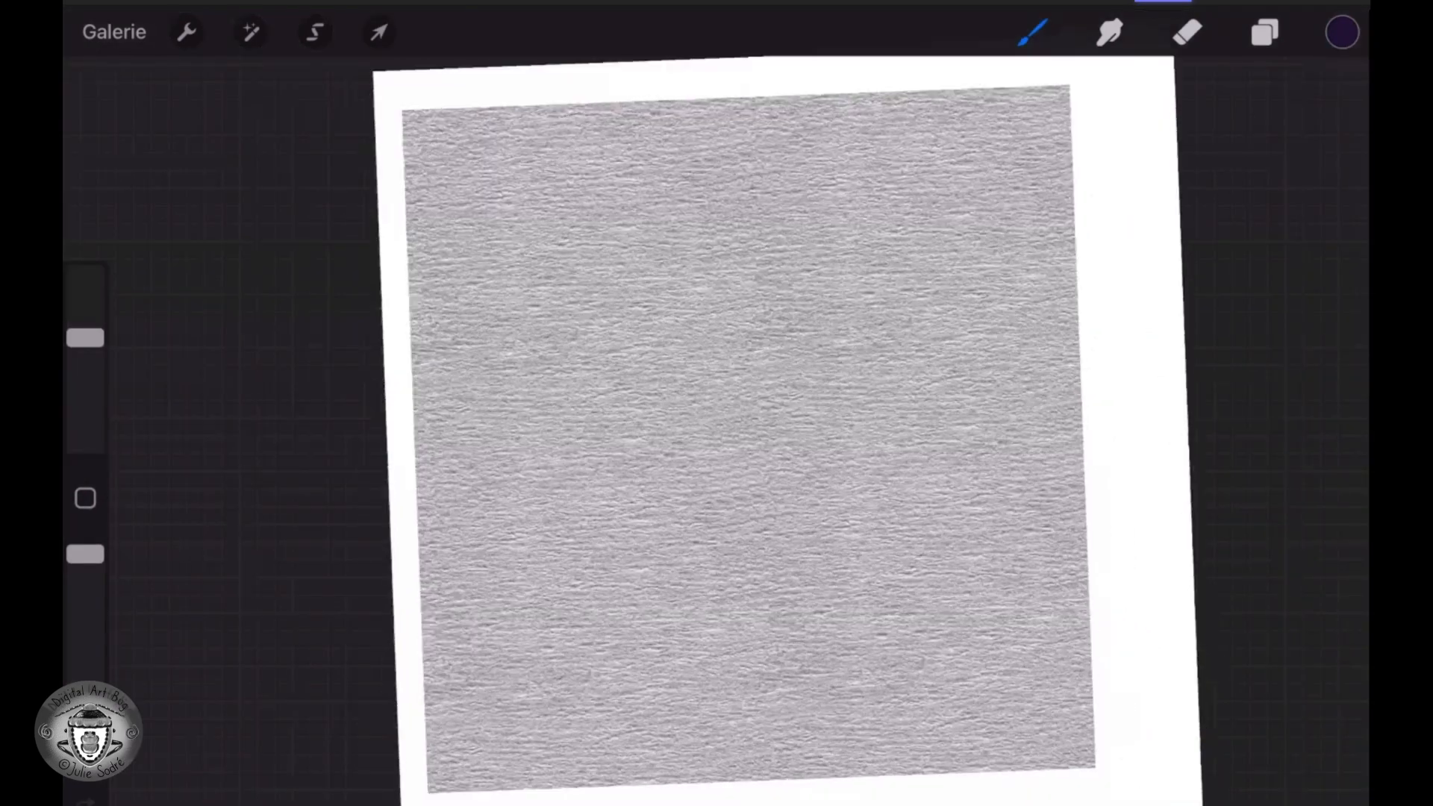
pyautogui.scroll(-2, 717, 430)
pyautogui.click(1265, 32)
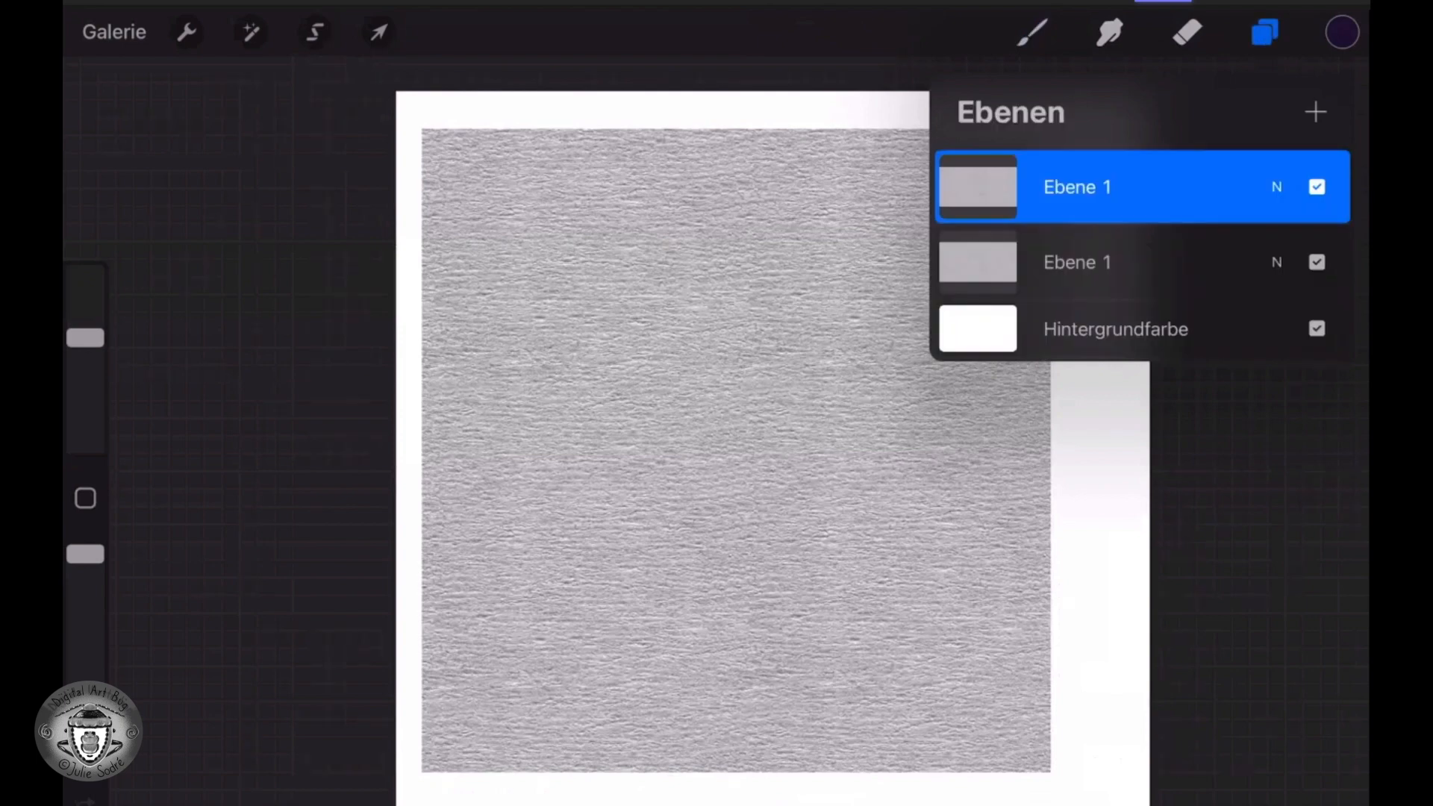
pyautogui.moveTo(1142, 187); pyautogui.dragTo(1143, 263)
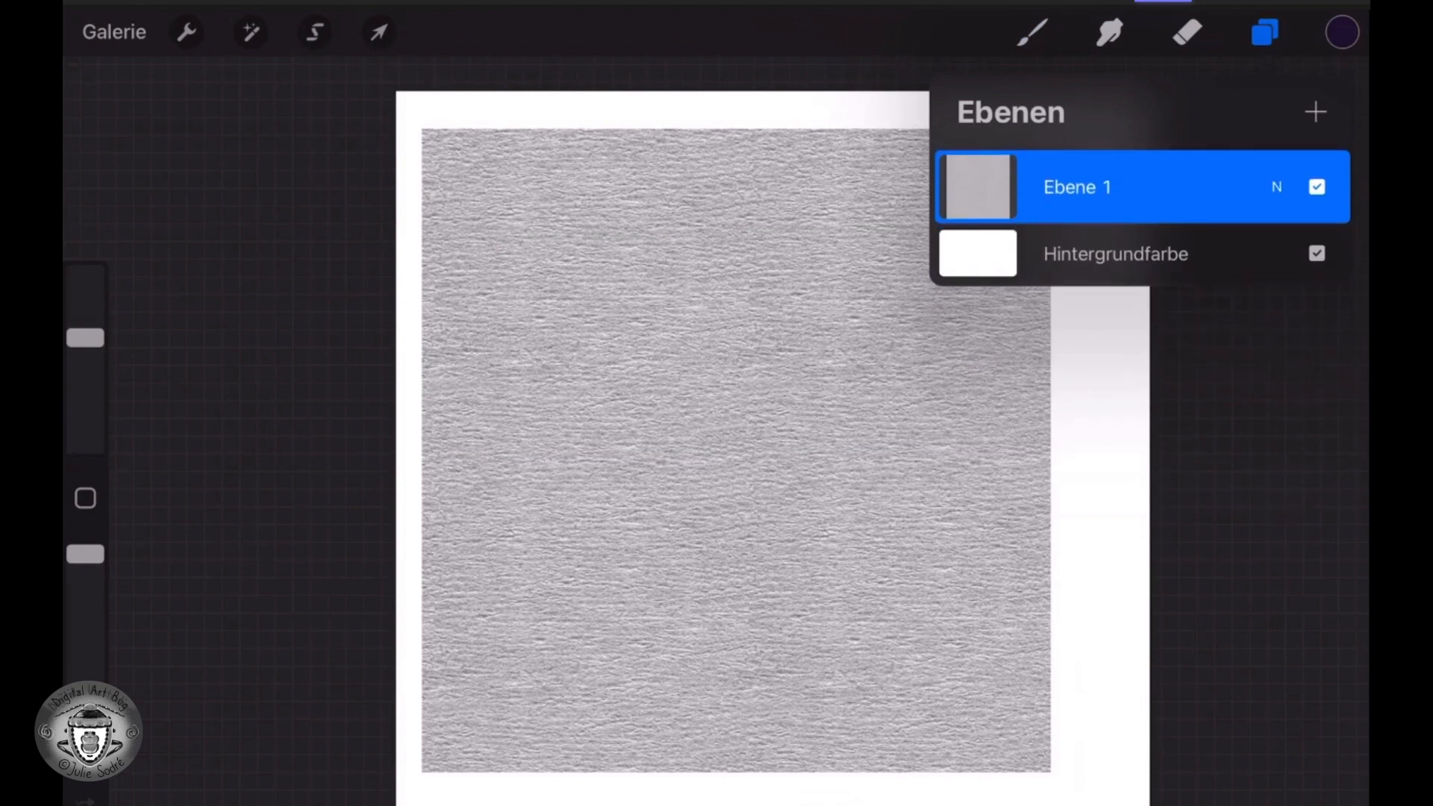
# - Scale the merged texture up uniformly and position it so it covers the entire canvas
pyautogui.click(379, 32)
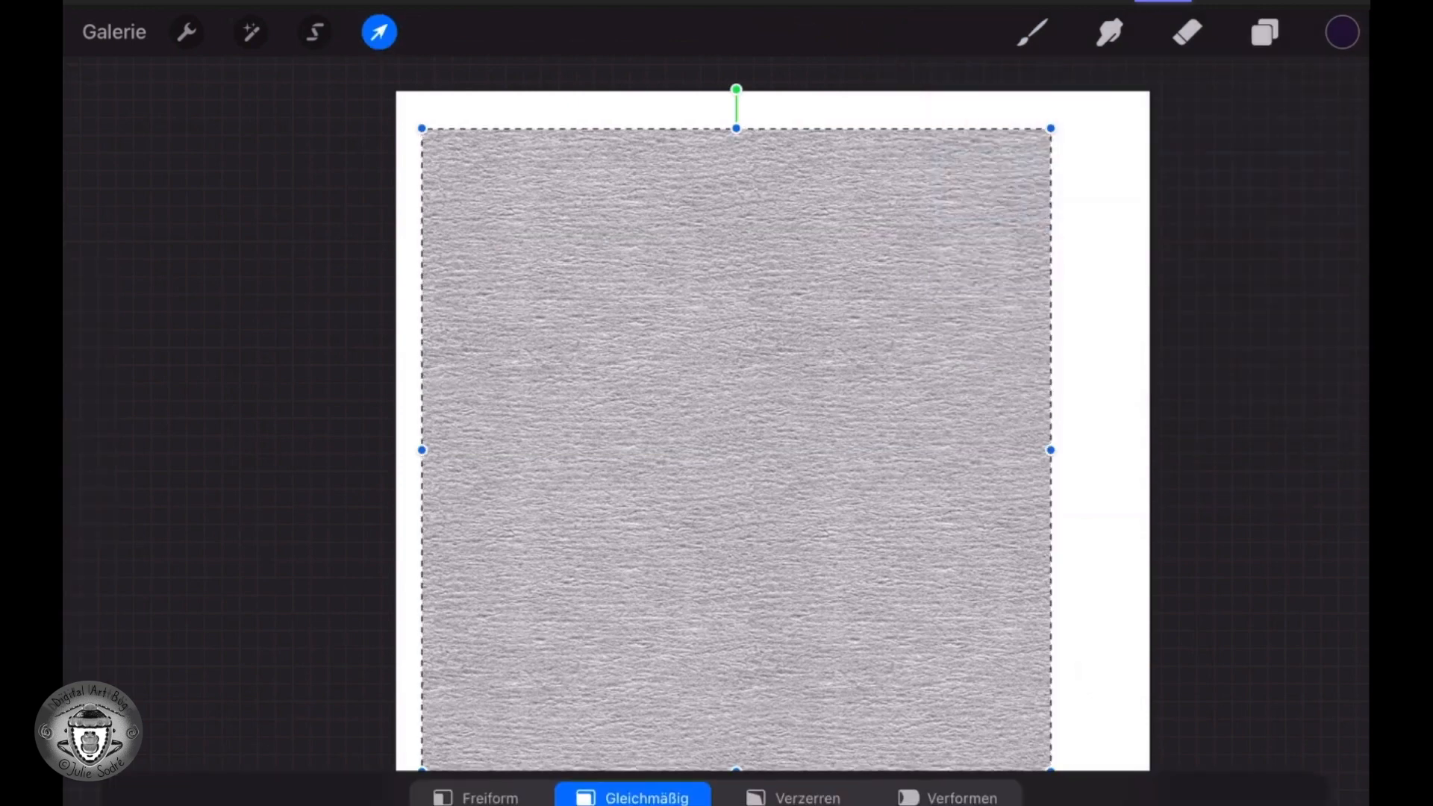
pyautogui.moveTo(1102, 76); pyautogui.dragTo(1149, 27)
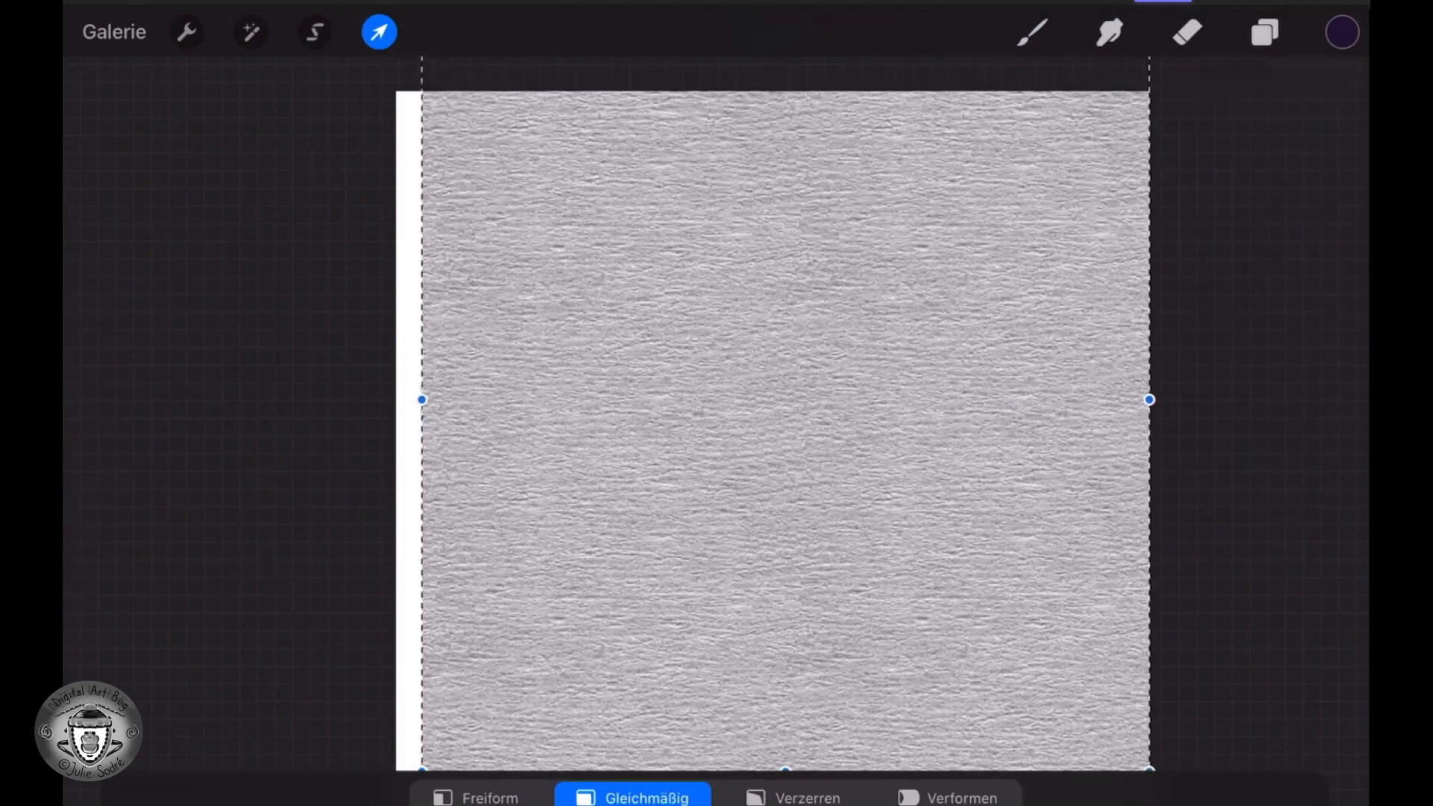
pyautogui.scroll(-3, 773, 431)
pyautogui.moveTo(483, 649); pyautogui.dragTo(426, 704)
pyautogui.hotkey('ctrl', 'z')
pyautogui.moveTo(483, 648); pyautogui.dragTo(426, 705)
pyautogui.moveTo(720, 406); pyautogui.dragTo(750, 443)
pyautogui.moveTo(1042, 743); pyautogui.dragTo(1014, 715)
pyautogui.moveTo(457, 144); pyautogui.dragTo(461, 149)
pyautogui.moveTo(738, 432); pyautogui.dragTo(740, 428)
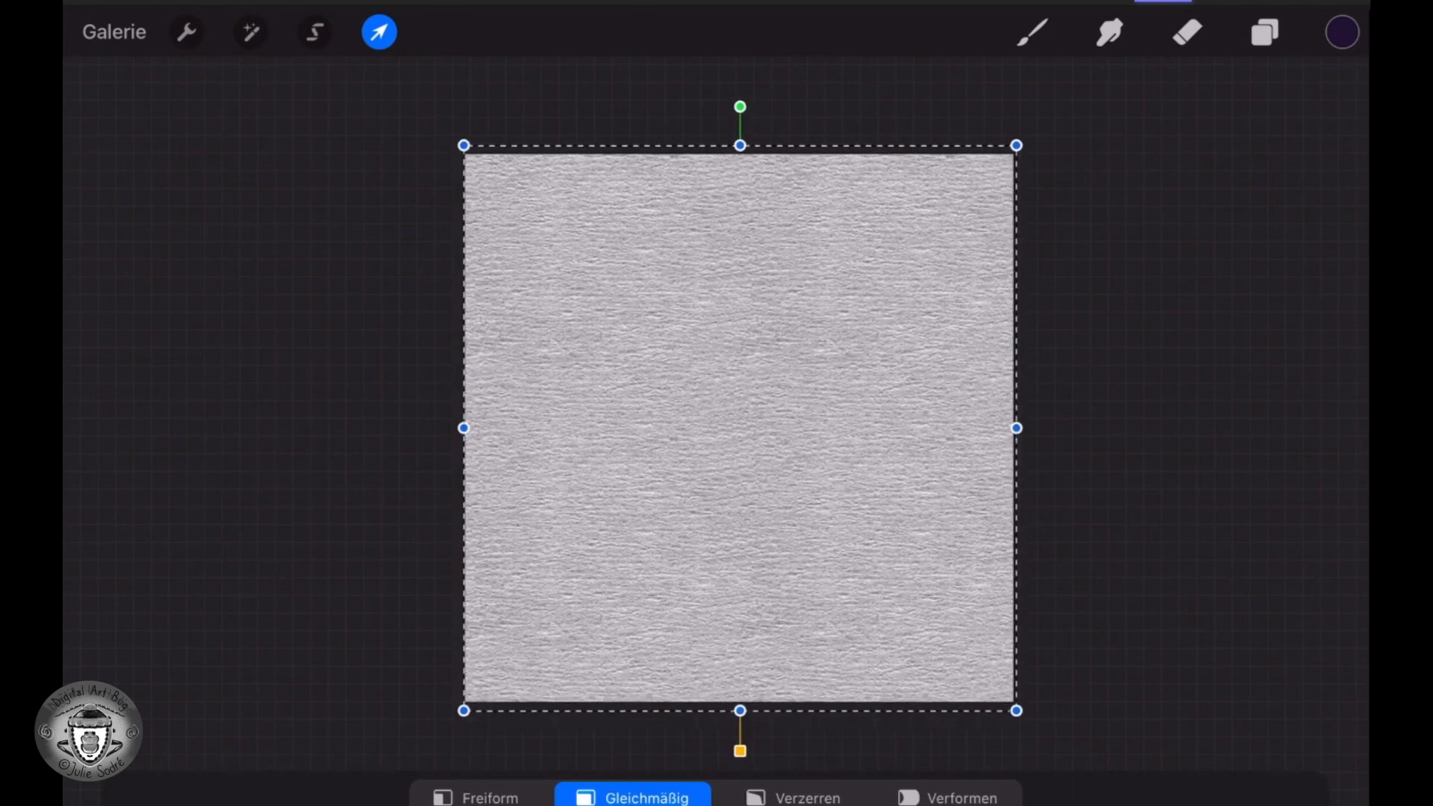
# - Duplicate the full-canvas texture layer and add an empty layer between the two Ebene 1 layers
pyautogui.click(1265, 32)
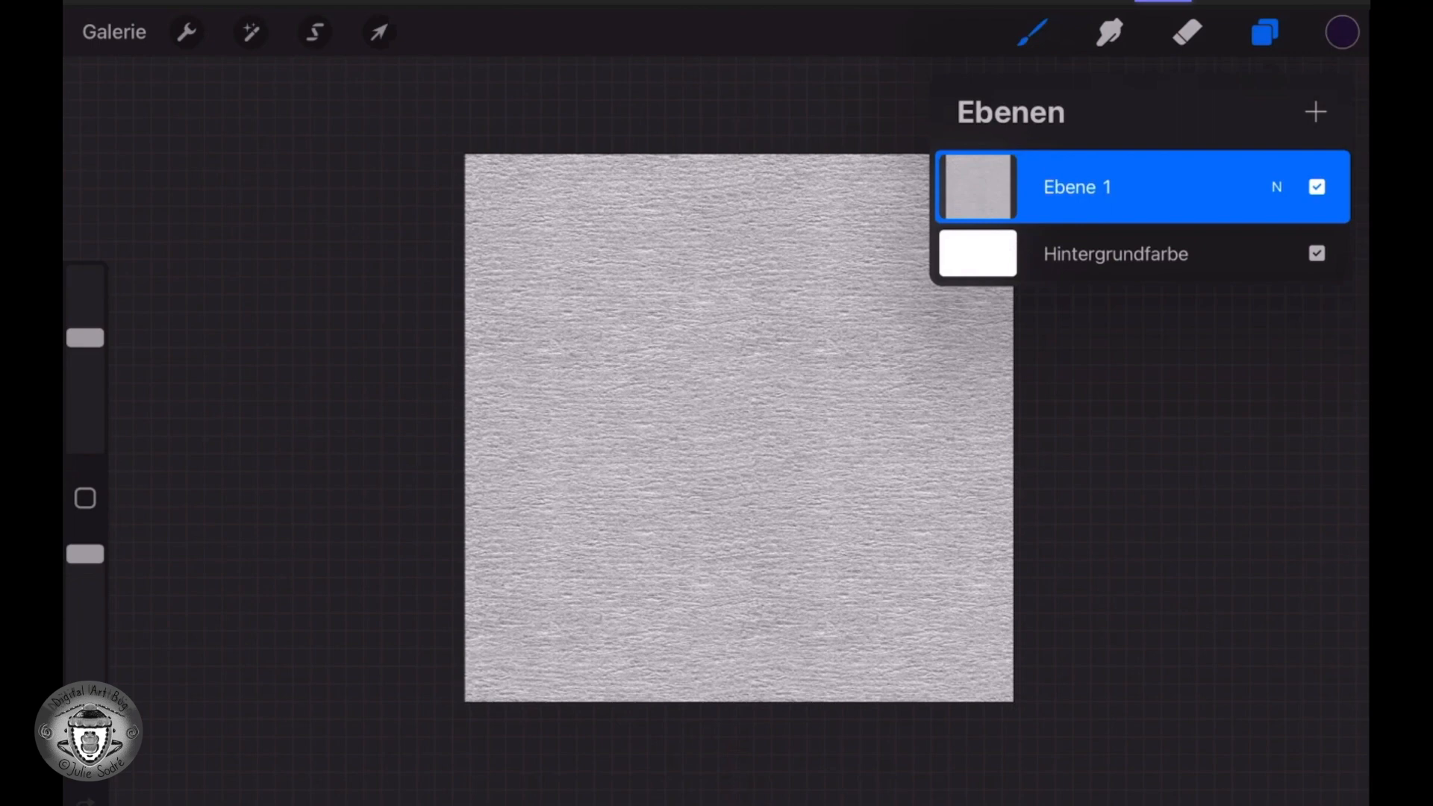
pyautogui.moveTo(1232, 186); pyautogui.dragTo(1045, 187)
pyautogui.click(1210, 186)
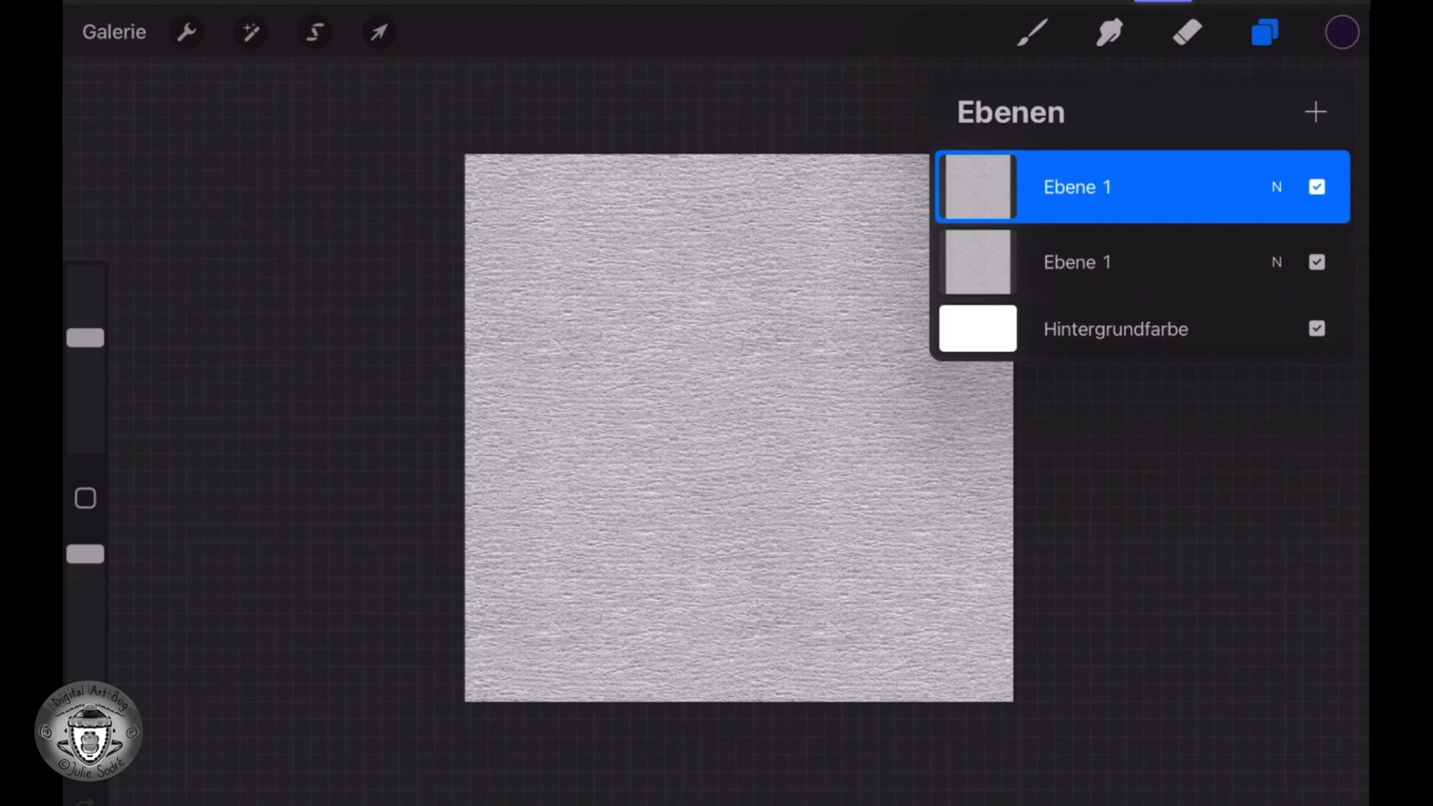
pyautogui.click(1143, 262)
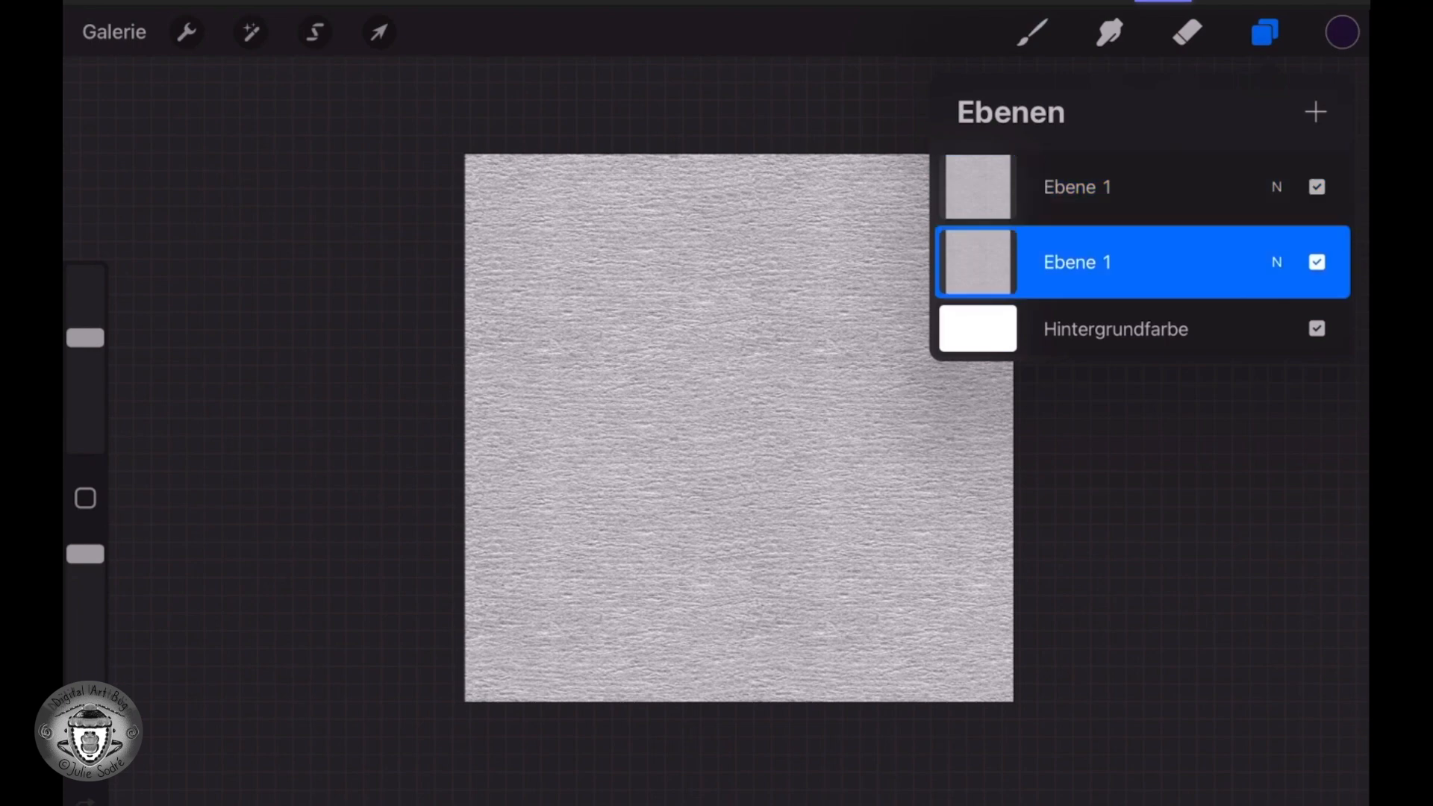
pyautogui.click(1316, 112)
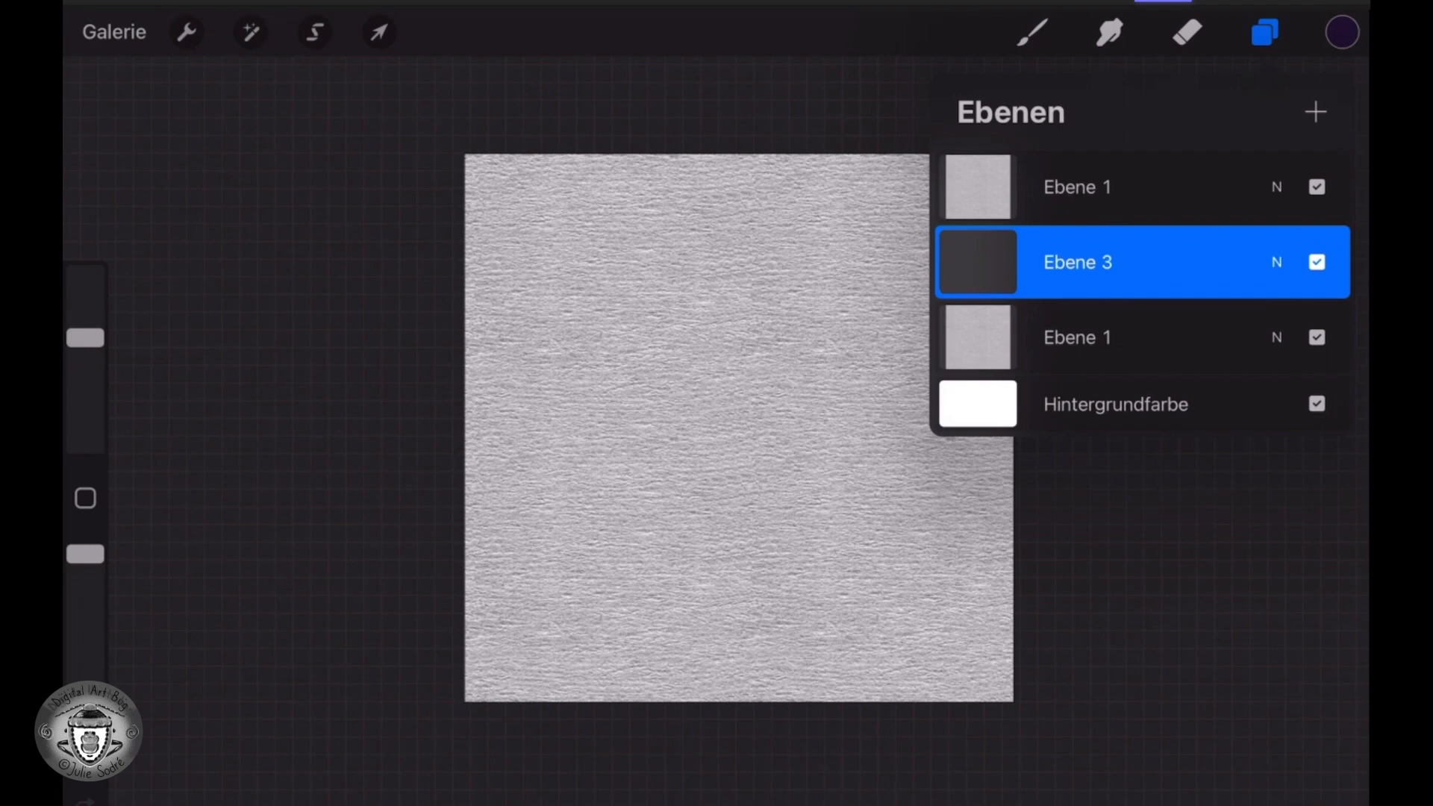
# - Set the paint colour to a dark green
pyautogui.press('c')
pyautogui.click(1048, 631)
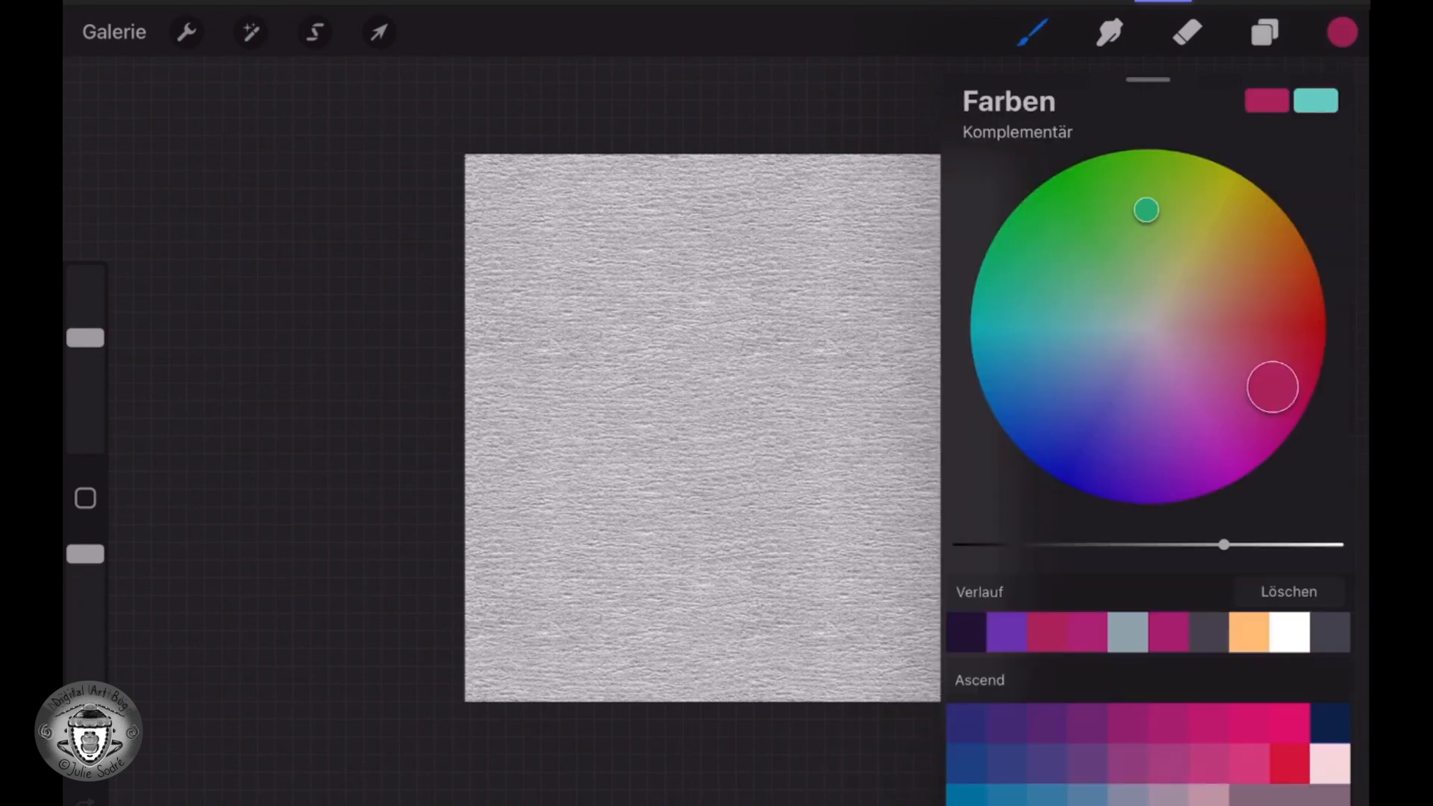
pyautogui.click(1108, 225)
pyautogui.moveTo(1224, 545); pyautogui.dragTo(1125, 545)
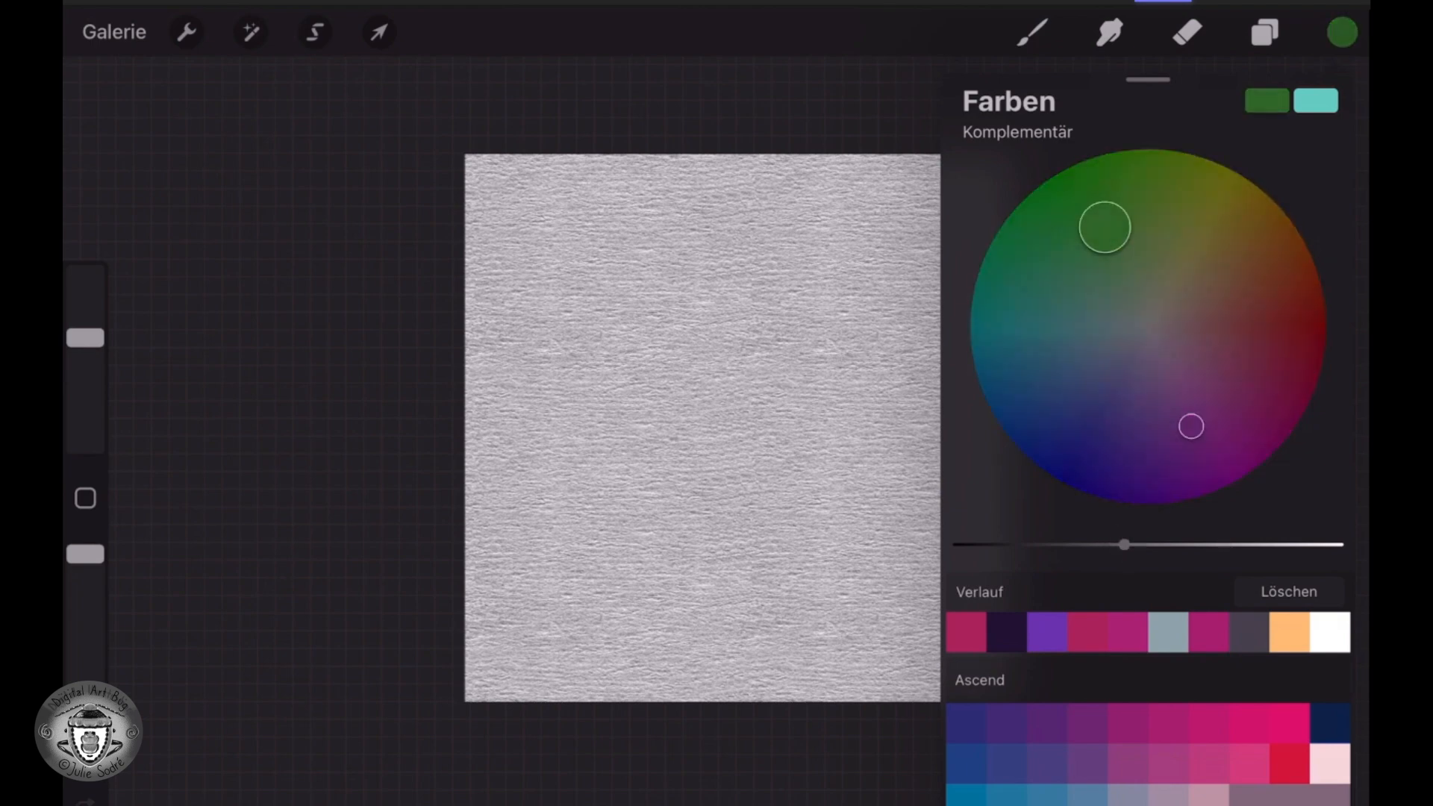
# - Choose the Syrup brush from the Tinte brush set
pyautogui.scroll(3, 703, 428)
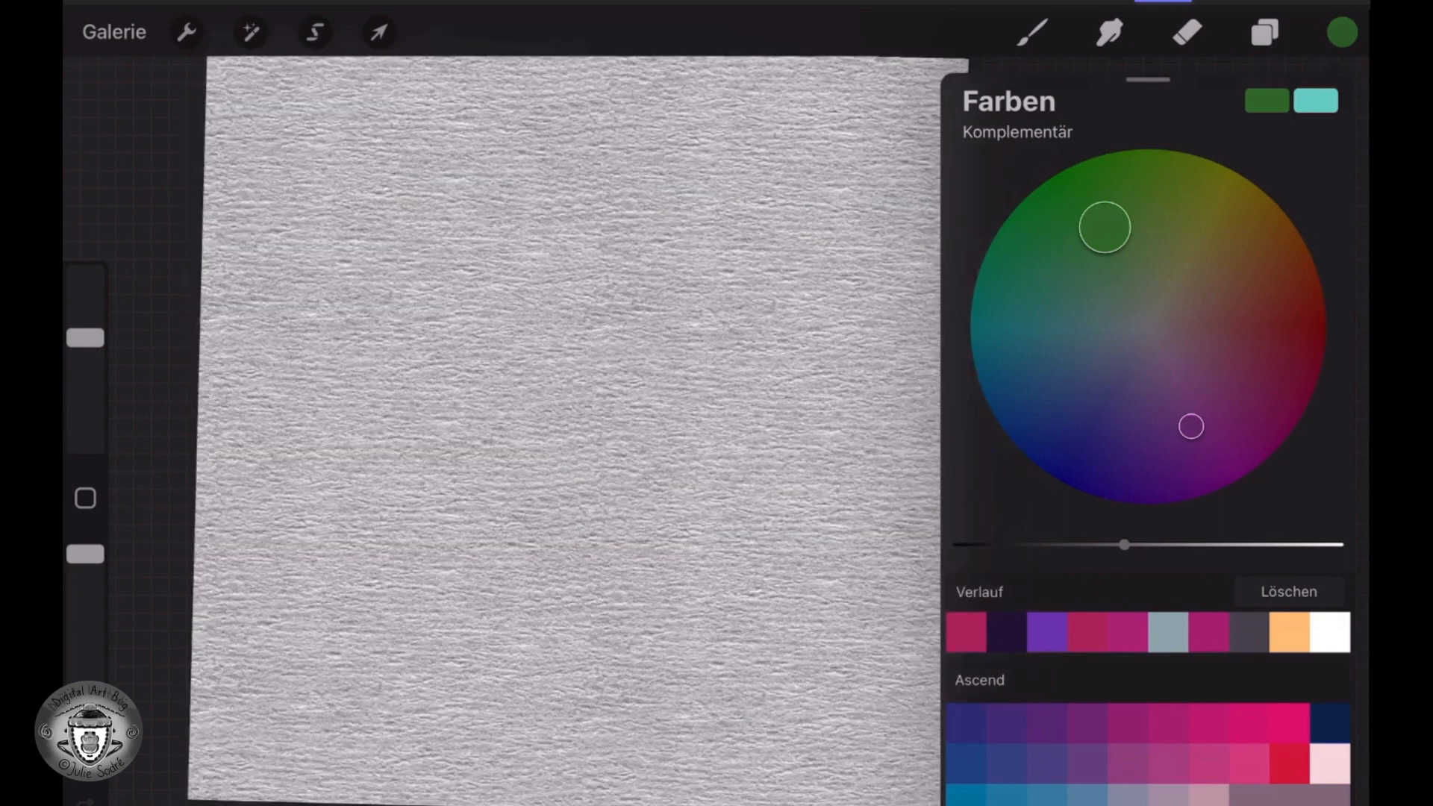
pyautogui.click(1032, 32)
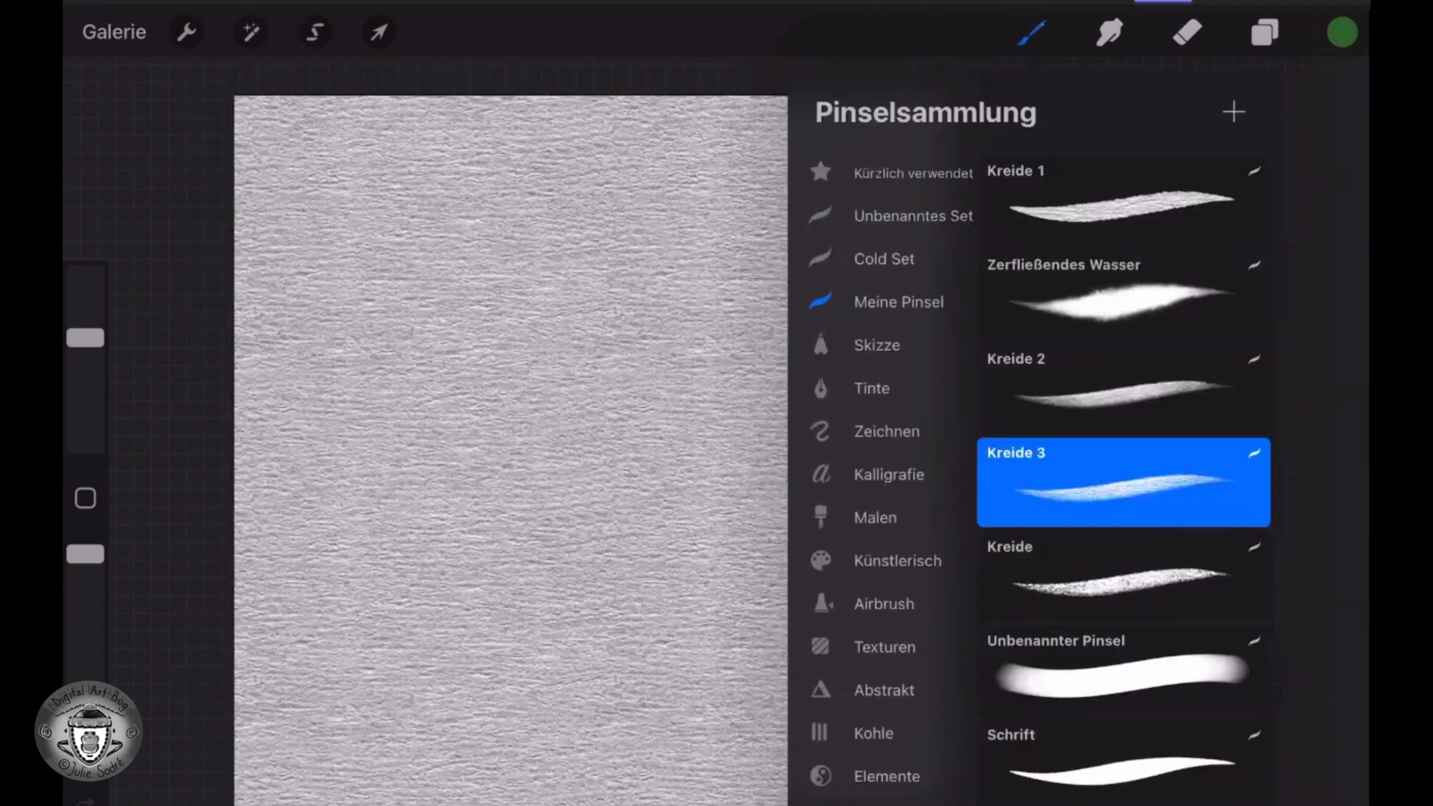
pyautogui.click(877, 302)
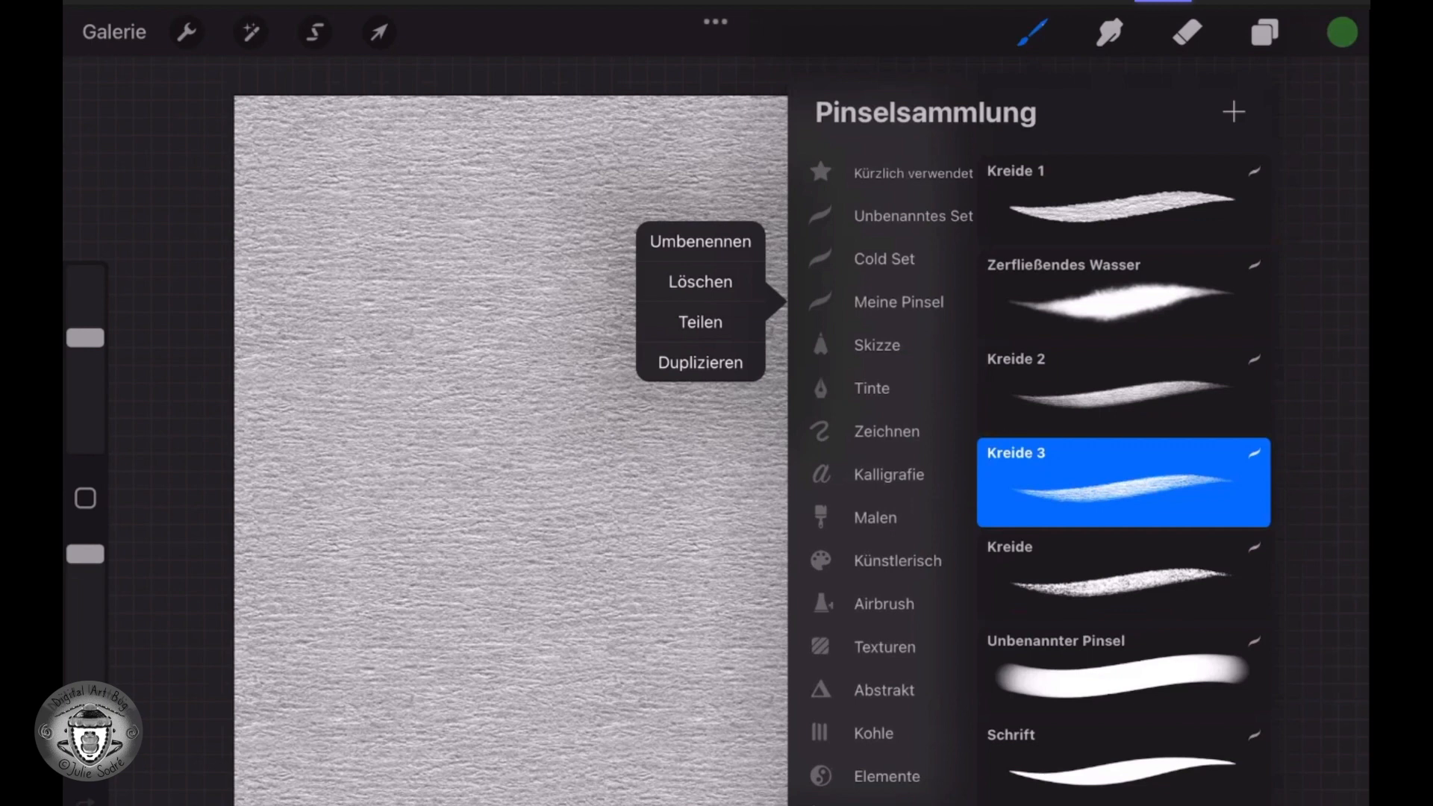
pyautogui.click(871, 389)
pyautogui.click(1123, 670)
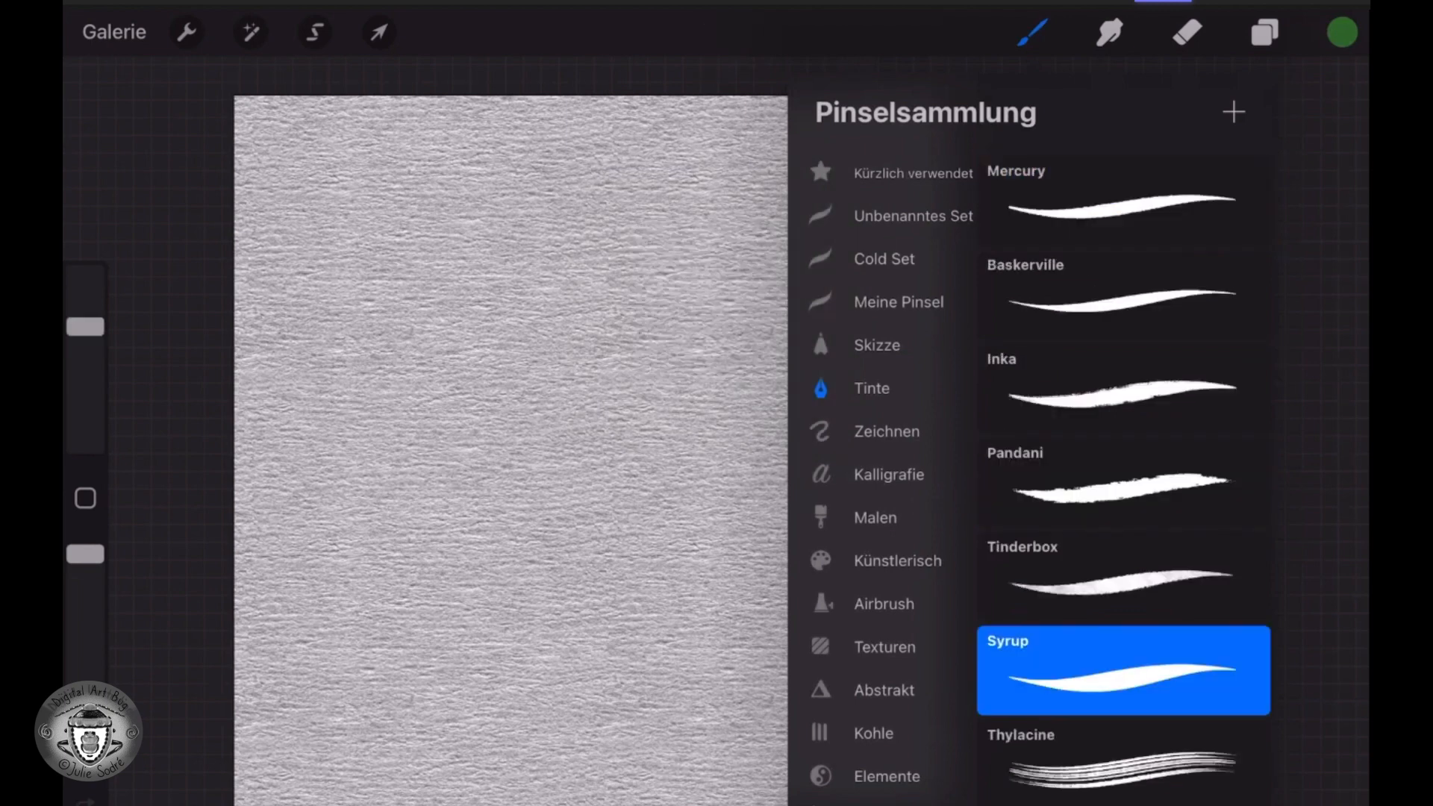
# - Set the blend mode of the top Ebene 1 texture layer to Weiches Licht
pyautogui.click(1265, 32)
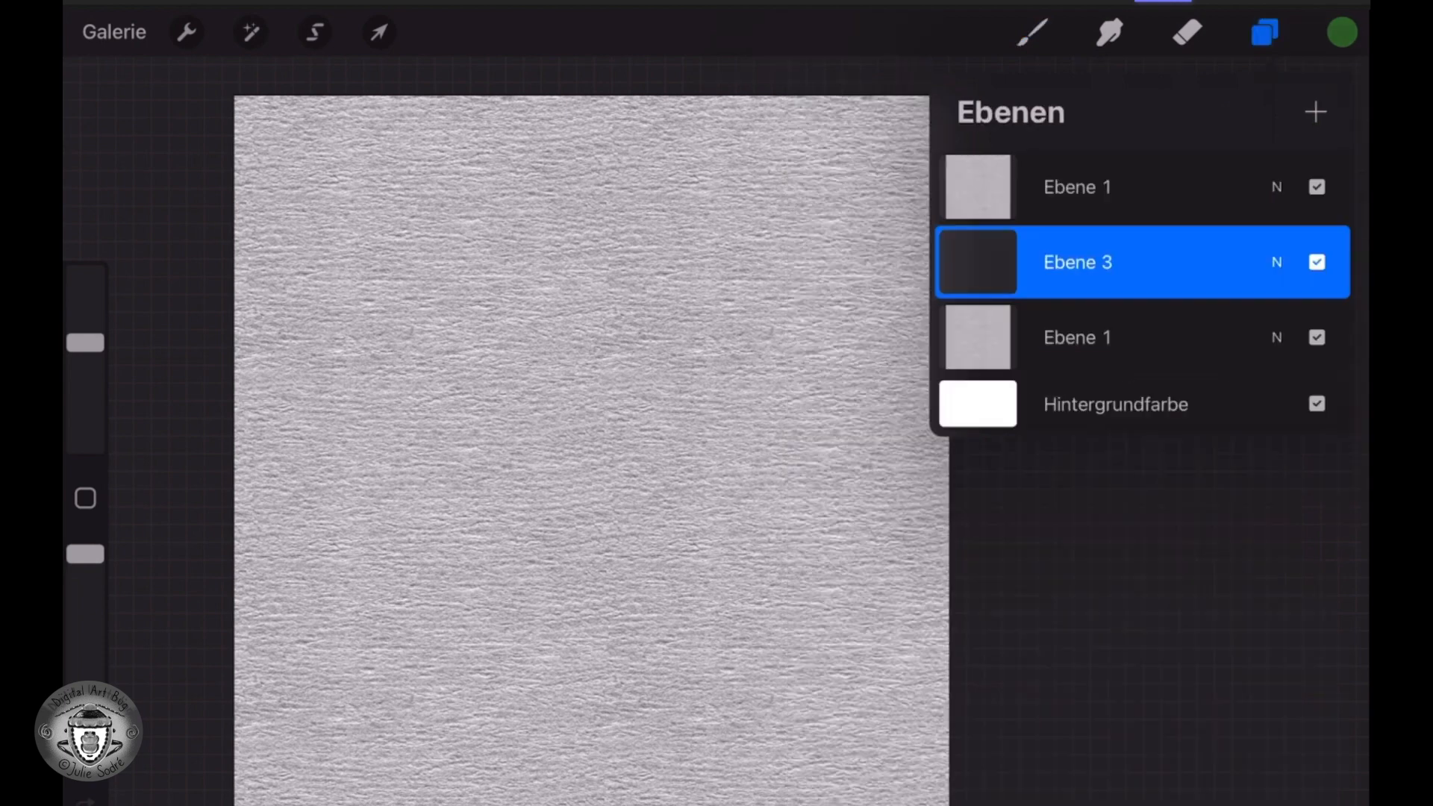
pyautogui.click(1142, 187)
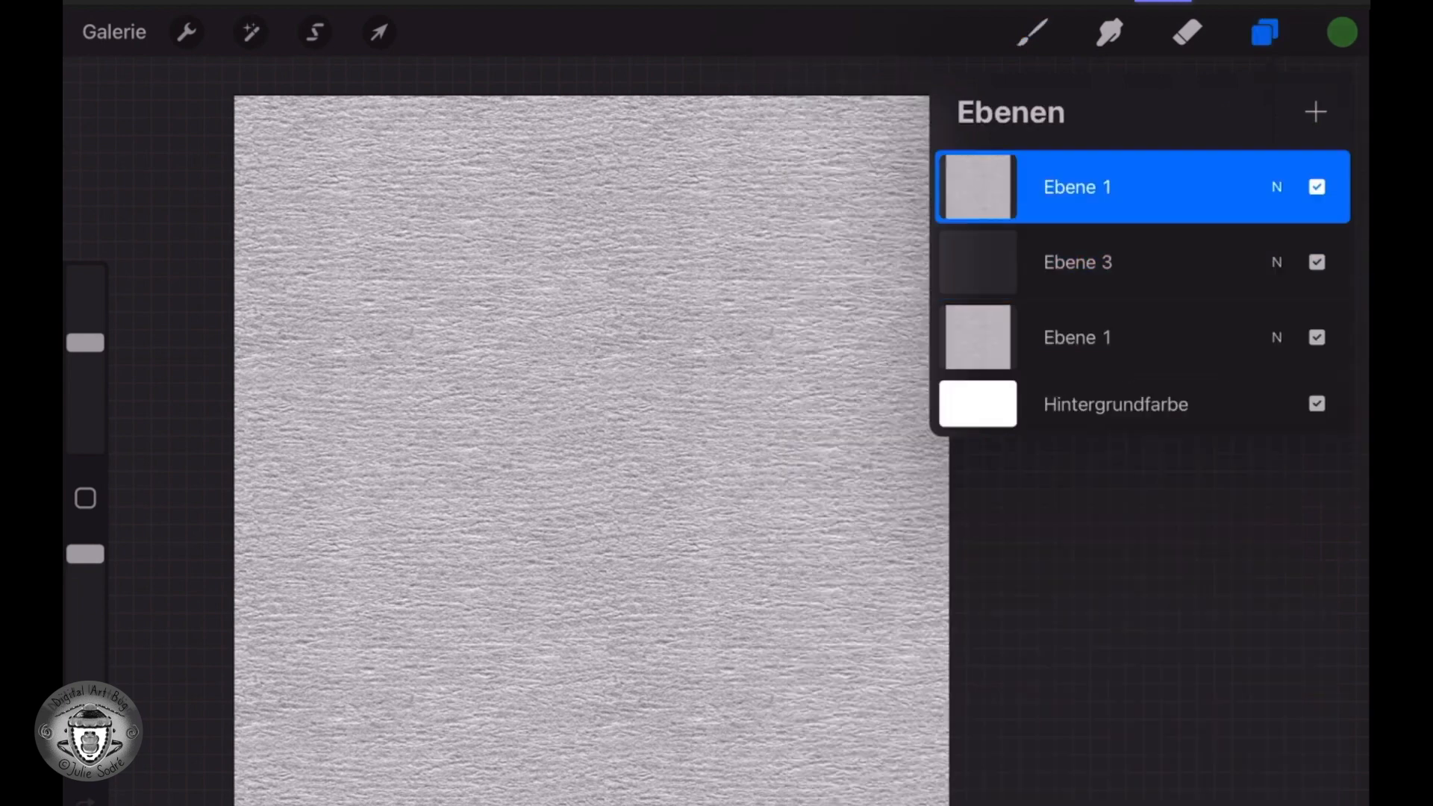
pyautogui.click(1277, 187)
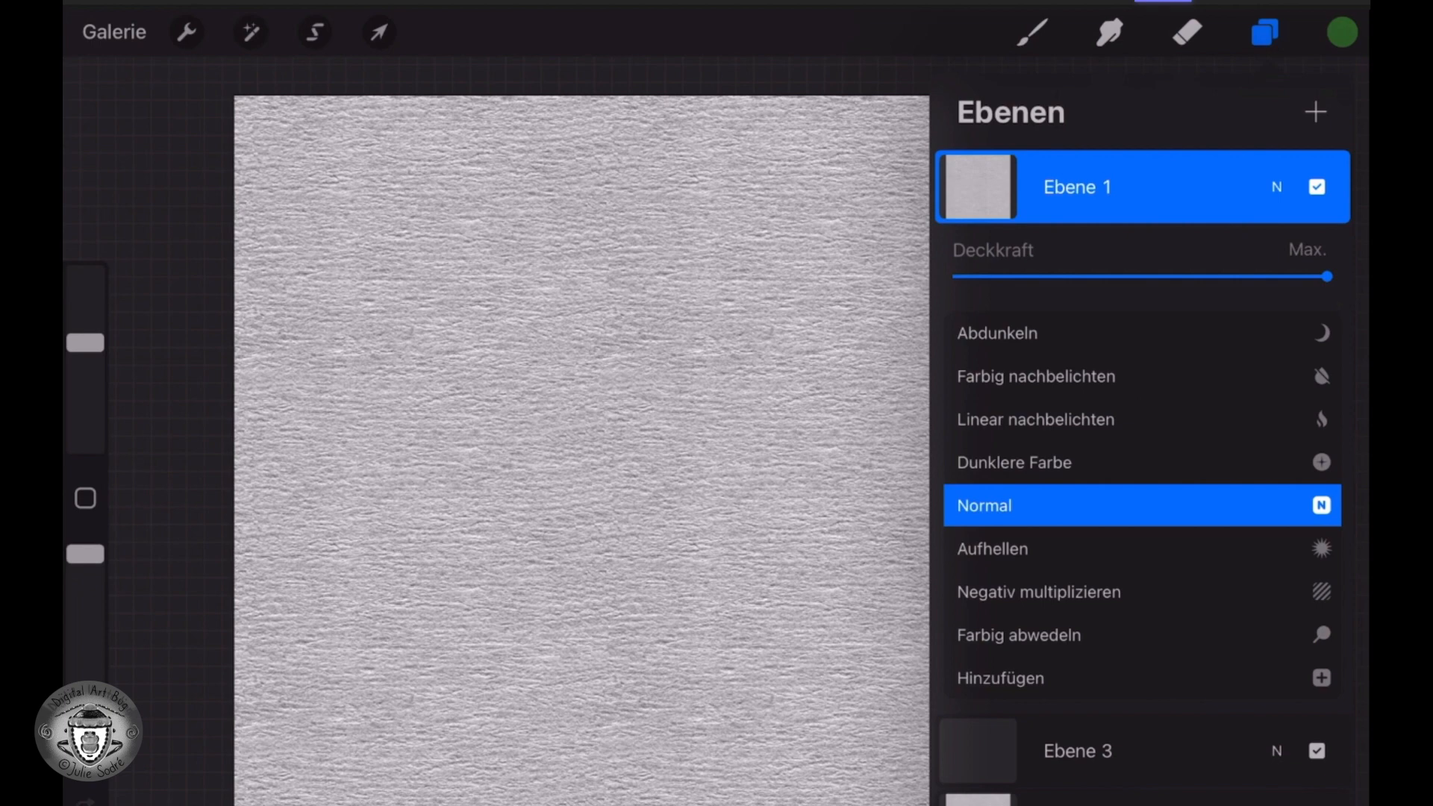
pyautogui.scroll(-5, 1143, 505)
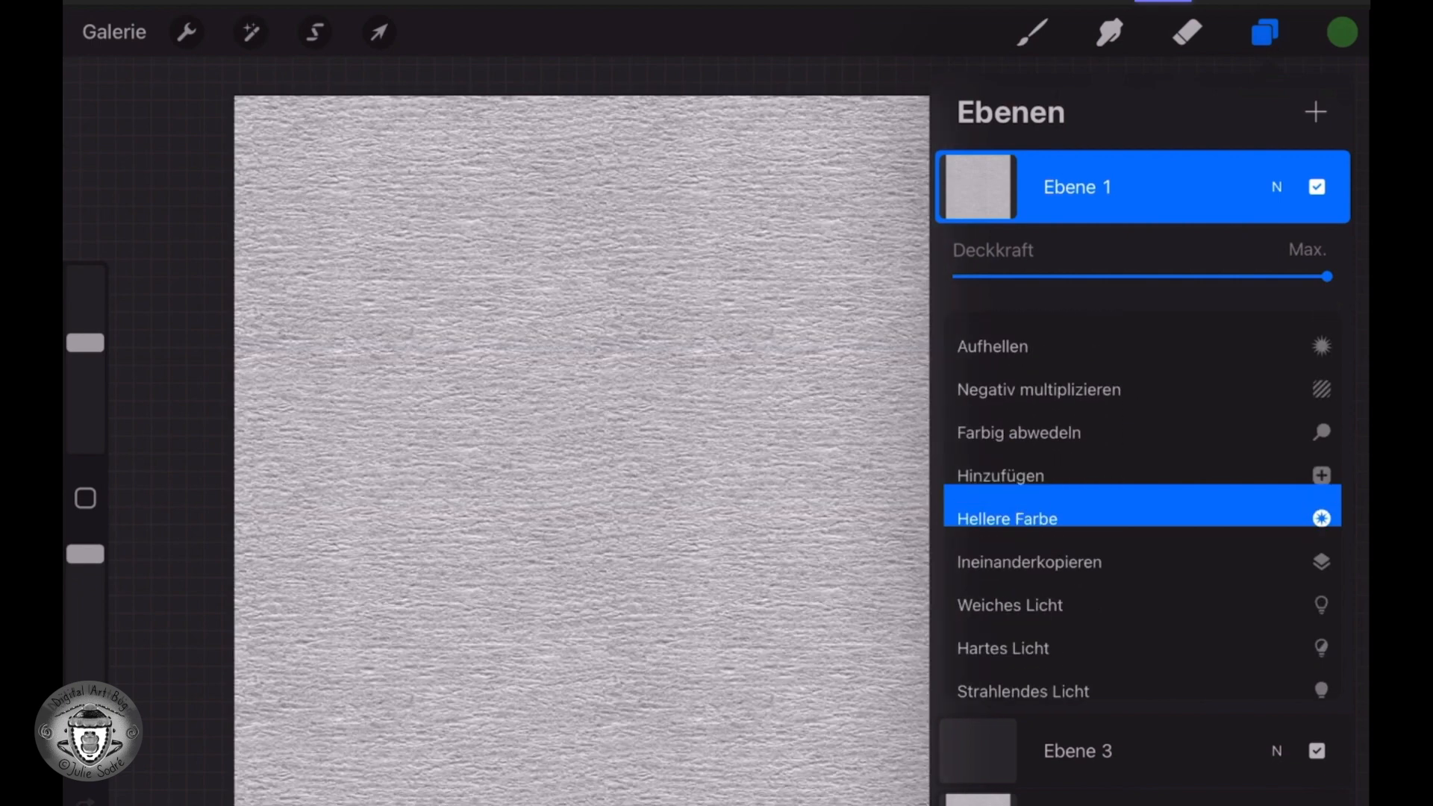
pyautogui.scroll(-3, 1143, 506)
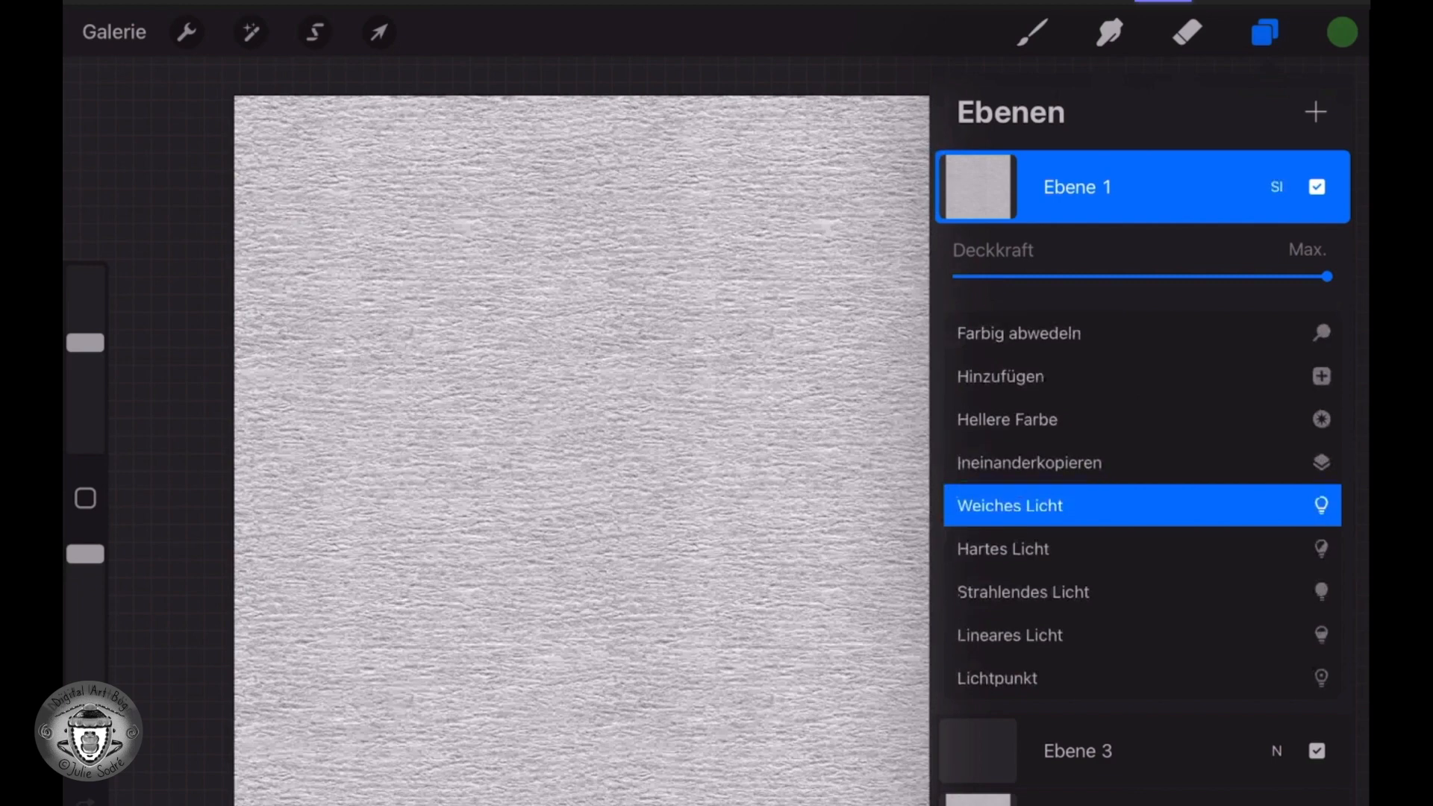
pyautogui.click(1276, 186)
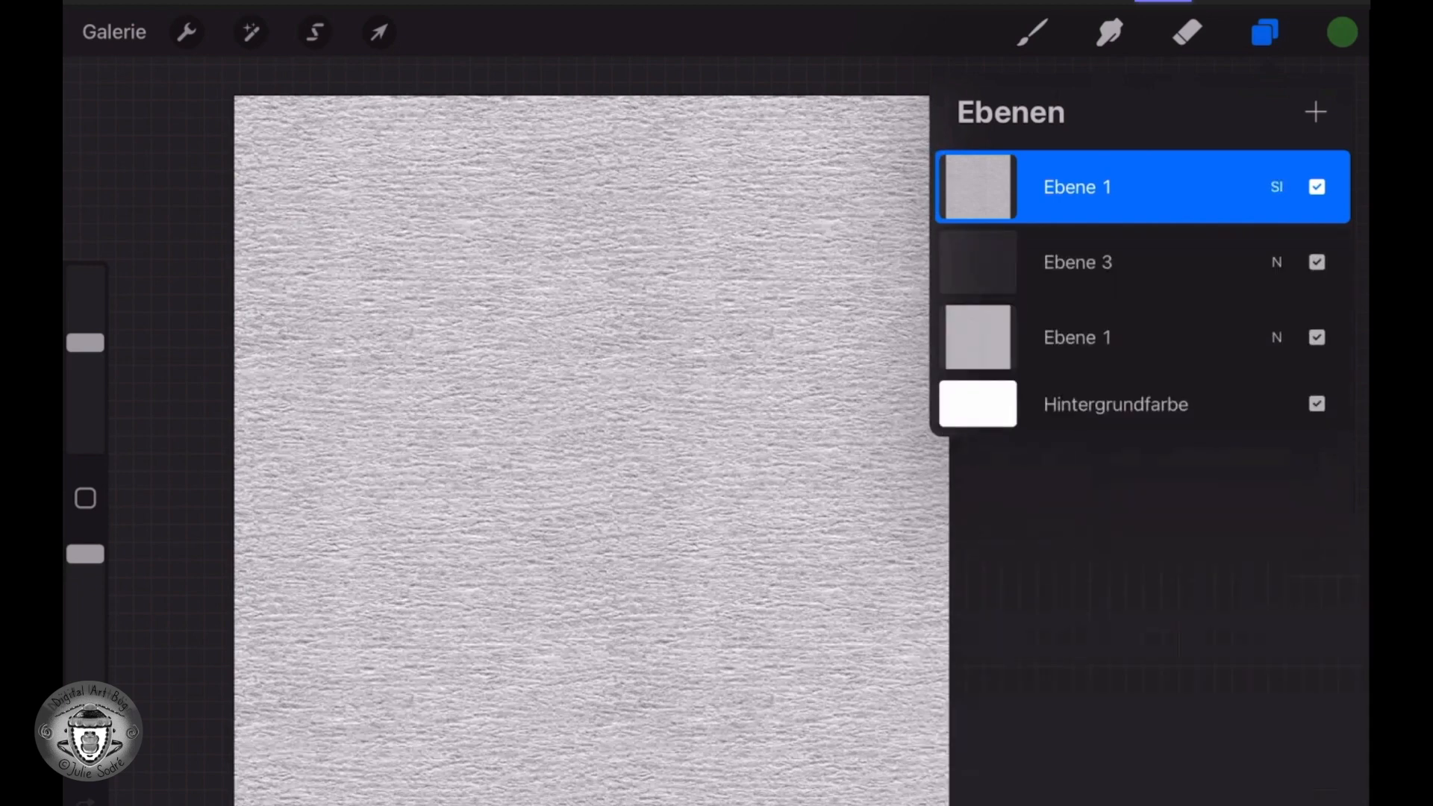
# - Set the lower Ebene 1 layer's blend mode to Multiply (M) and make Ebene 3 the active layer for painting
pyautogui.click(1142, 338)
pyautogui.click(1277, 337)
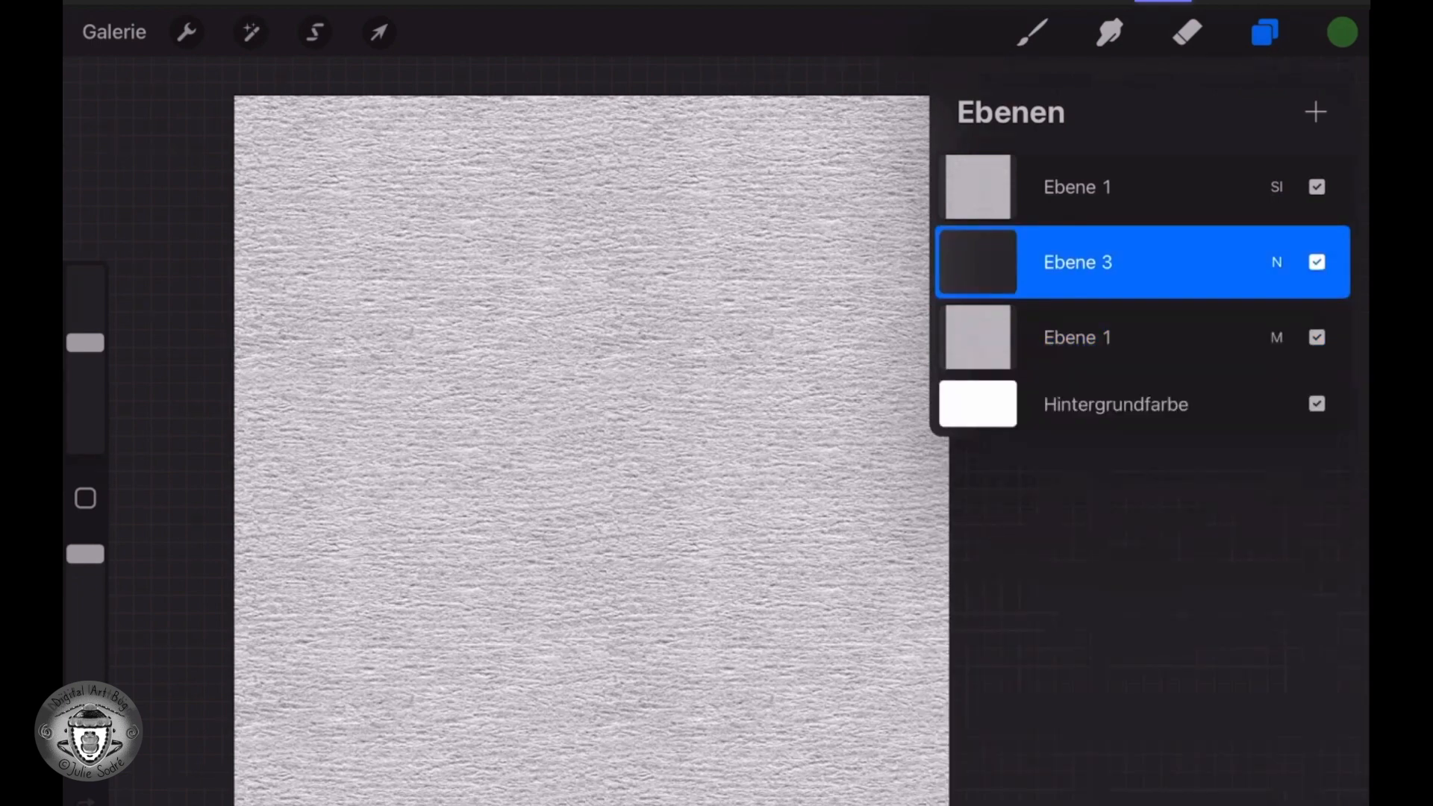
pyautogui.click(1033, 32)
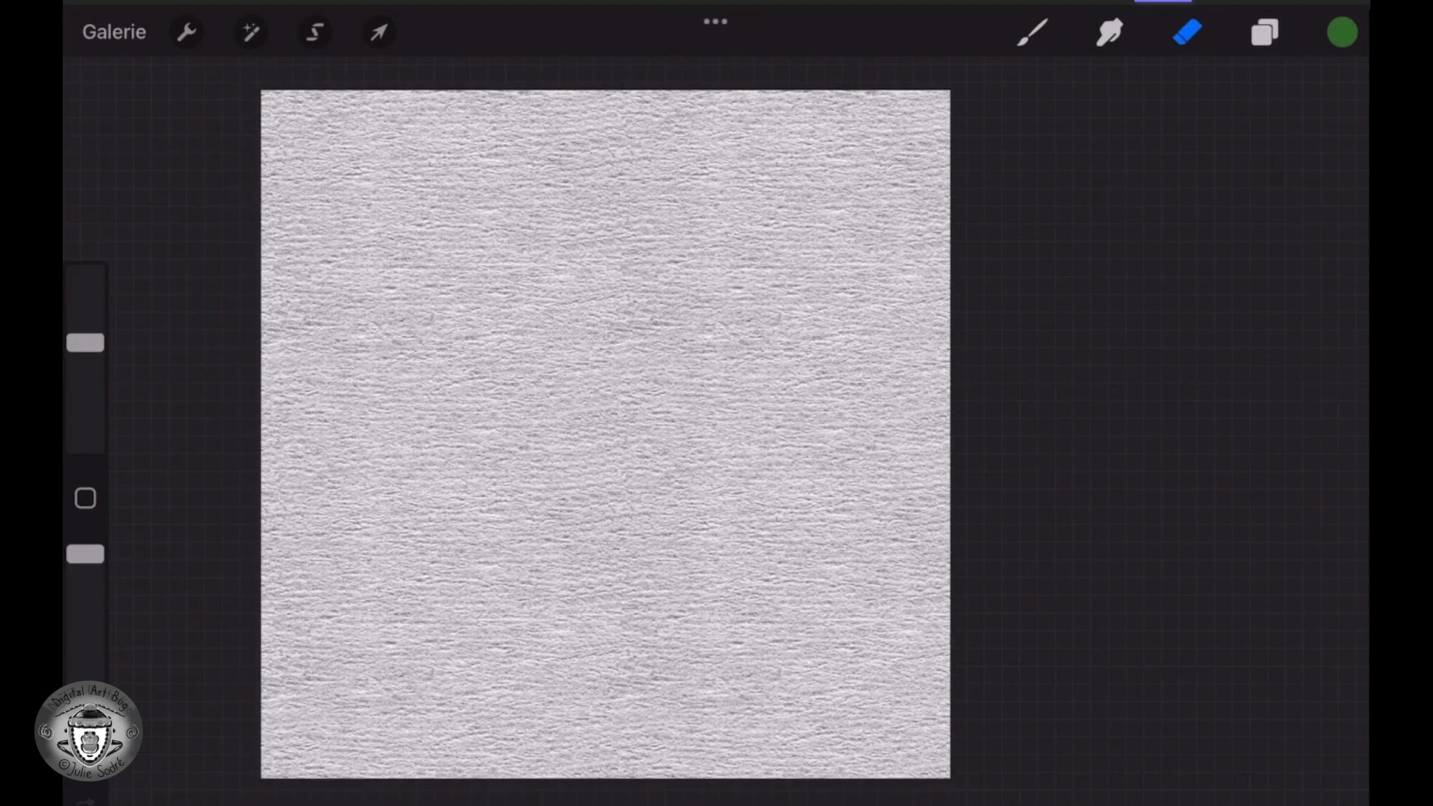
# - Paint a green shamrock on Ebene 3 with one solid heart-shaped leaf, two outlined leaves and a rough stem
pyautogui.click(1032, 32)
pyautogui.moveTo(482, 421); pyautogui.dragTo(519, 353)
pyautogui.moveTo(529, 280); pyautogui.dragTo(504, 448)
pyautogui.moveTo(470, 465)
pyautogui.mouseDown()
pyautogui.moveTo(403, 436)
pyautogui.moveTo(362, 516)
pyautogui.mouseUp()
pyautogui.moveTo(332, 537); pyautogui.dragTo(471, 489)
pyautogui.moveTo(487, 506)
pyautogui.mouseDown()
pyautogui.moveTo(579, 609)
pyautogui.moveTo(515, 493)
pyautogui.mouseUp()
pyautogui.moveTo(563, 445)
pyautogui.mouseDown()
pyautogui.moveTo(732, 419)
pyautogui.moveTo(582, 442)
pyautogui.mouseUp()
pyautogui.moveTo(485, 292)
pyautogui.mouseDown()
pyautogui.moveTo(504, 388)
pyautogui.moveTo(597, 295)
pyautogui.mouseUp()
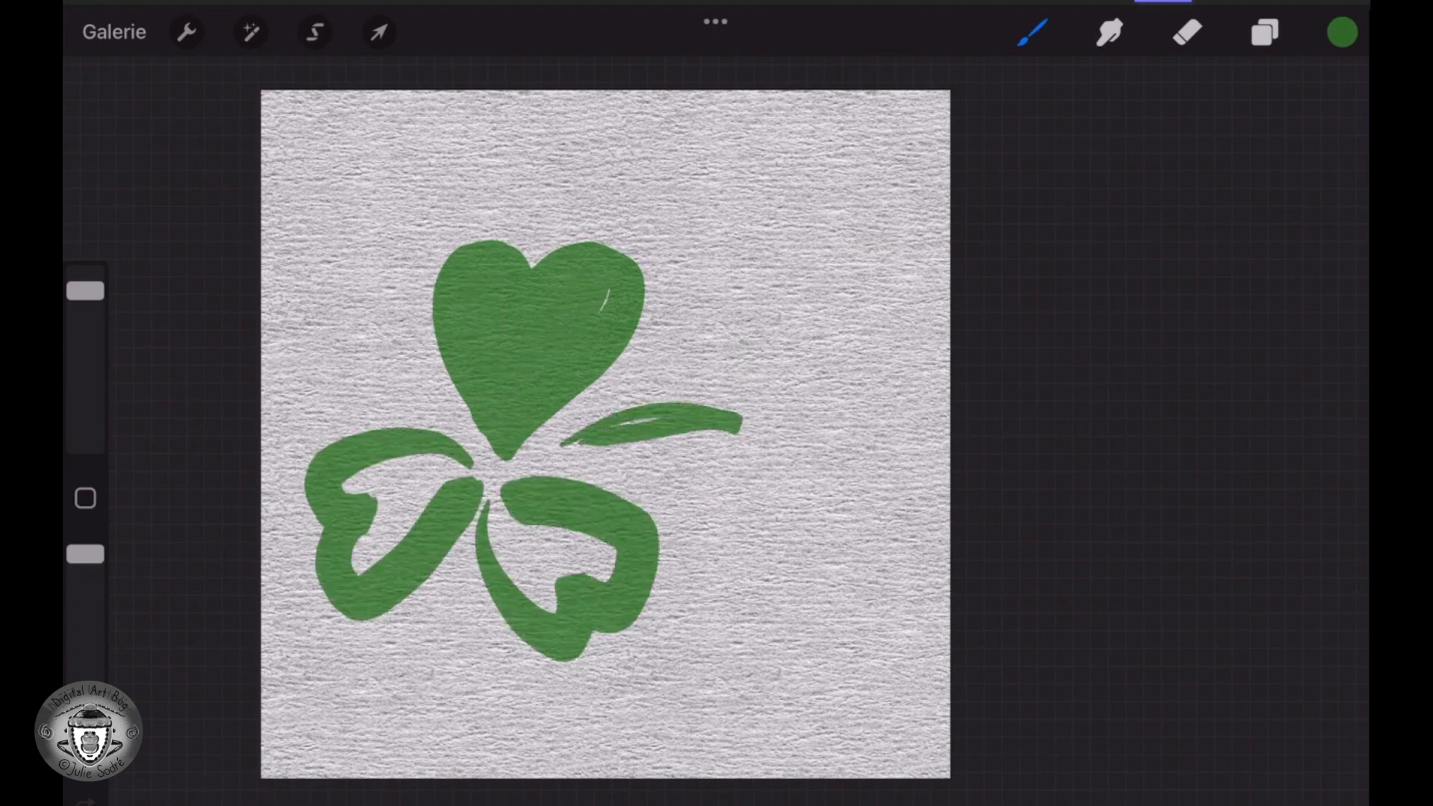
# - Fill the gaps inside the two outlined shamrock leaves and the stem with solid green
pyautogui.moveTo(344, 485)
pyautogui.mouseDown()
pyautogui.moveTo(370, 470)
pyautogui.moveTo(407, 512)
pyautogui.moveTo(475, 459)
pyautogui.mouseUp()
pyautogui.moveTo(418, 513); pyautogui.dragTo(356, 572)
pyautogui.moveTo(499, 499); pyautogui.dragTo(515, 575)
pyautogui.moveTo(519, 522)
pyautogui.mouseDown()
pyautogui.moveTo(537, 594)
pyautogui.moveTo(586, 536)
pyautogui.moveTo(614, 567)
pyautogui.mouseUp()
pyautogui.moveTo(566, 443)
pyautogui.mouseDown()
pyautogui.moveTo(690, 404)
pyautogui.moveTo(735, 411)
pyautogui.moveTo(589, 449)
pyautogui.mouseUp()
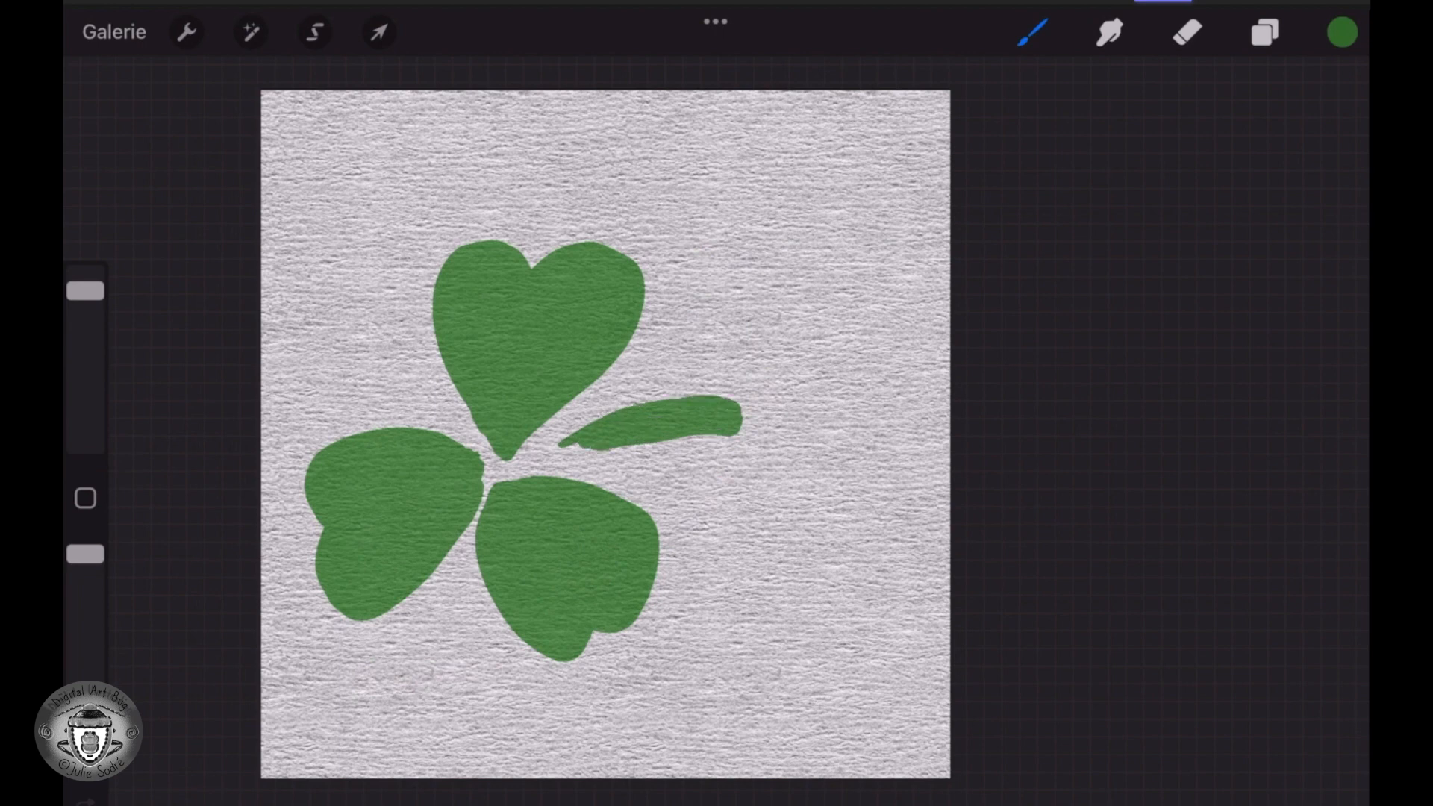
# - Compare the effect of each Ebene 1 texture layer by hiding and showing the upper one and the lower one in turn
pyautogui.click(1265, 33)
pyautogui.click(1317, 187)
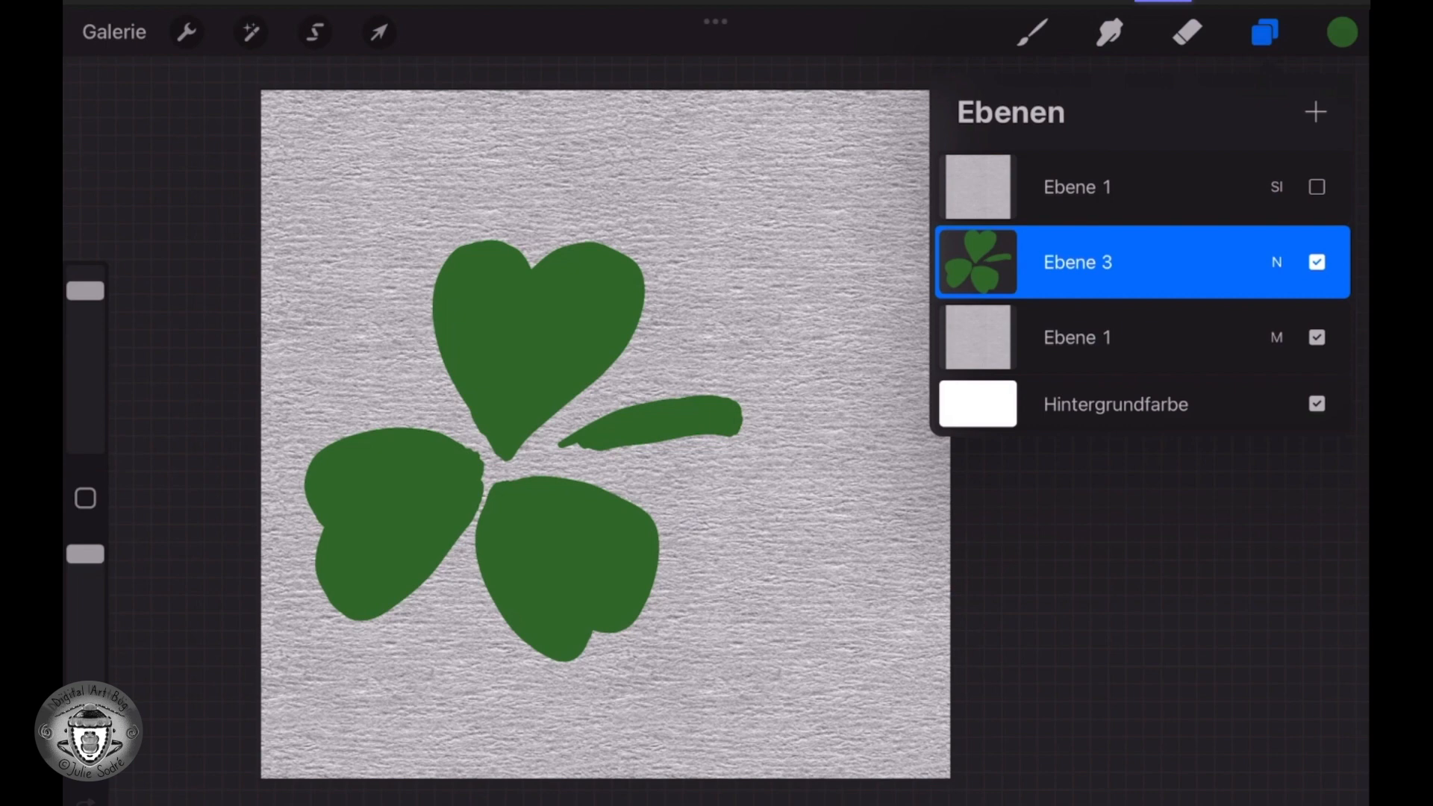
pyautogui.click(1317, 186)
pyautogui.click(1317, 336)
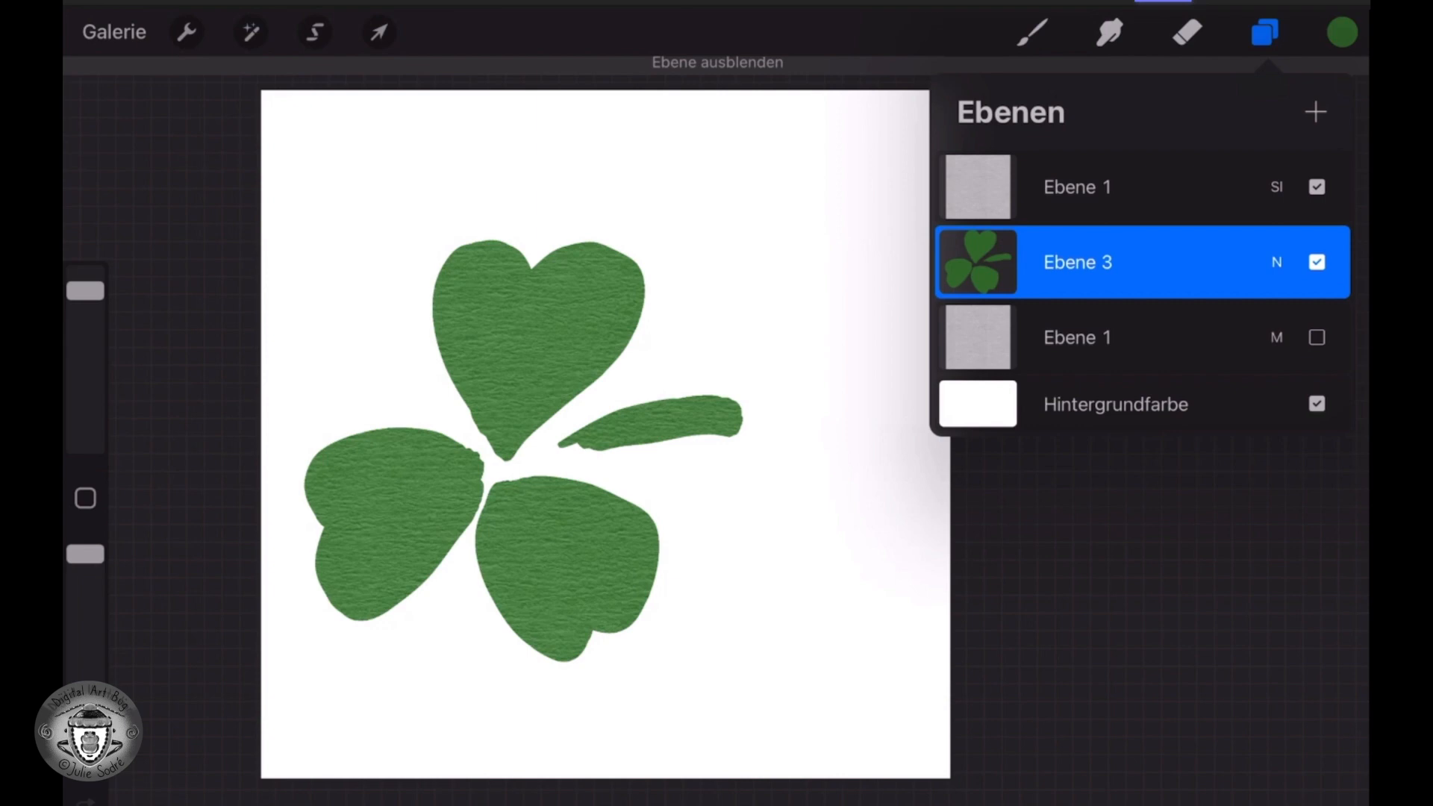
pyautogui.click(1317, 336)
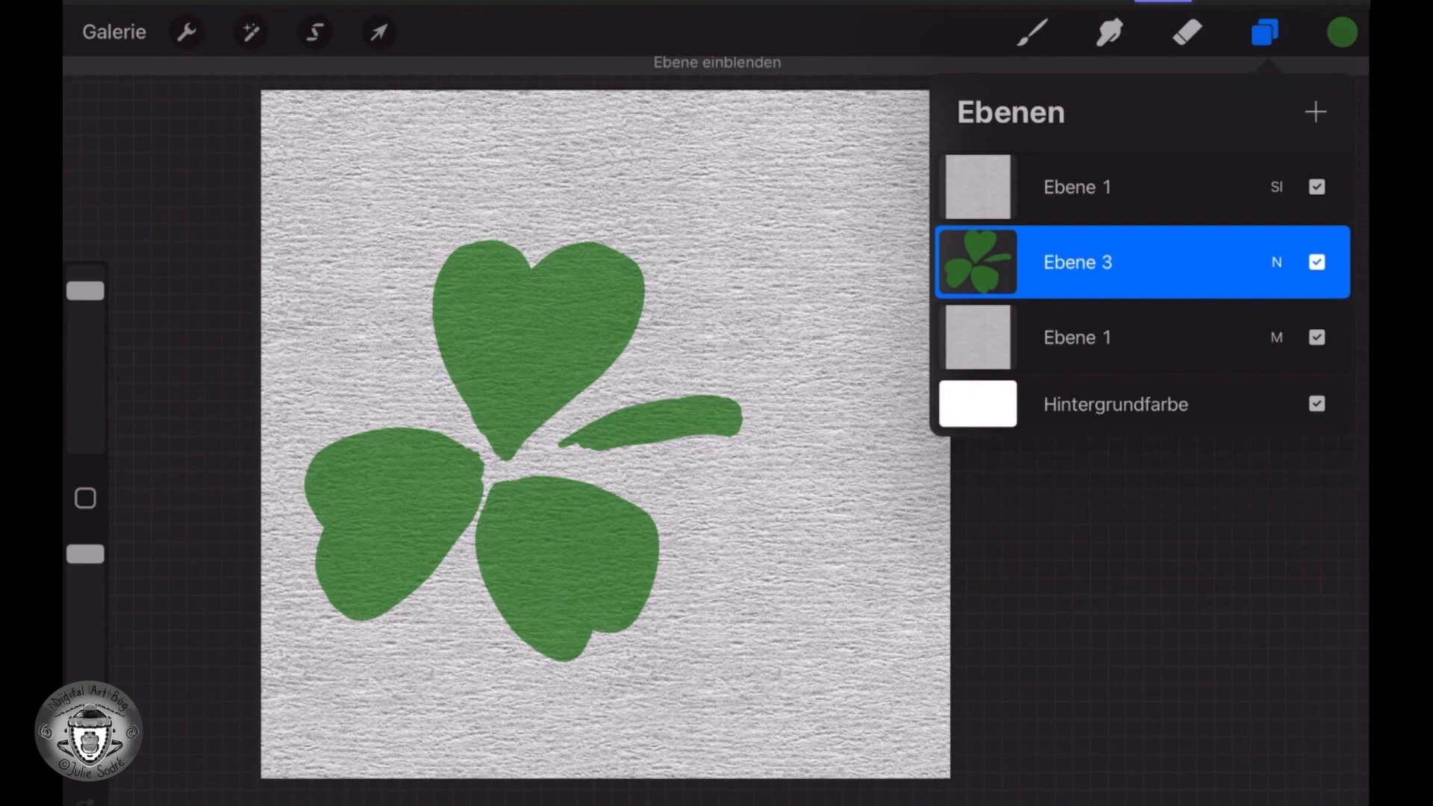
# - Reduce the opacity of the lower Ebene 1 texture layer to somewhat below 39%
pyautogui.click(1142, 337)
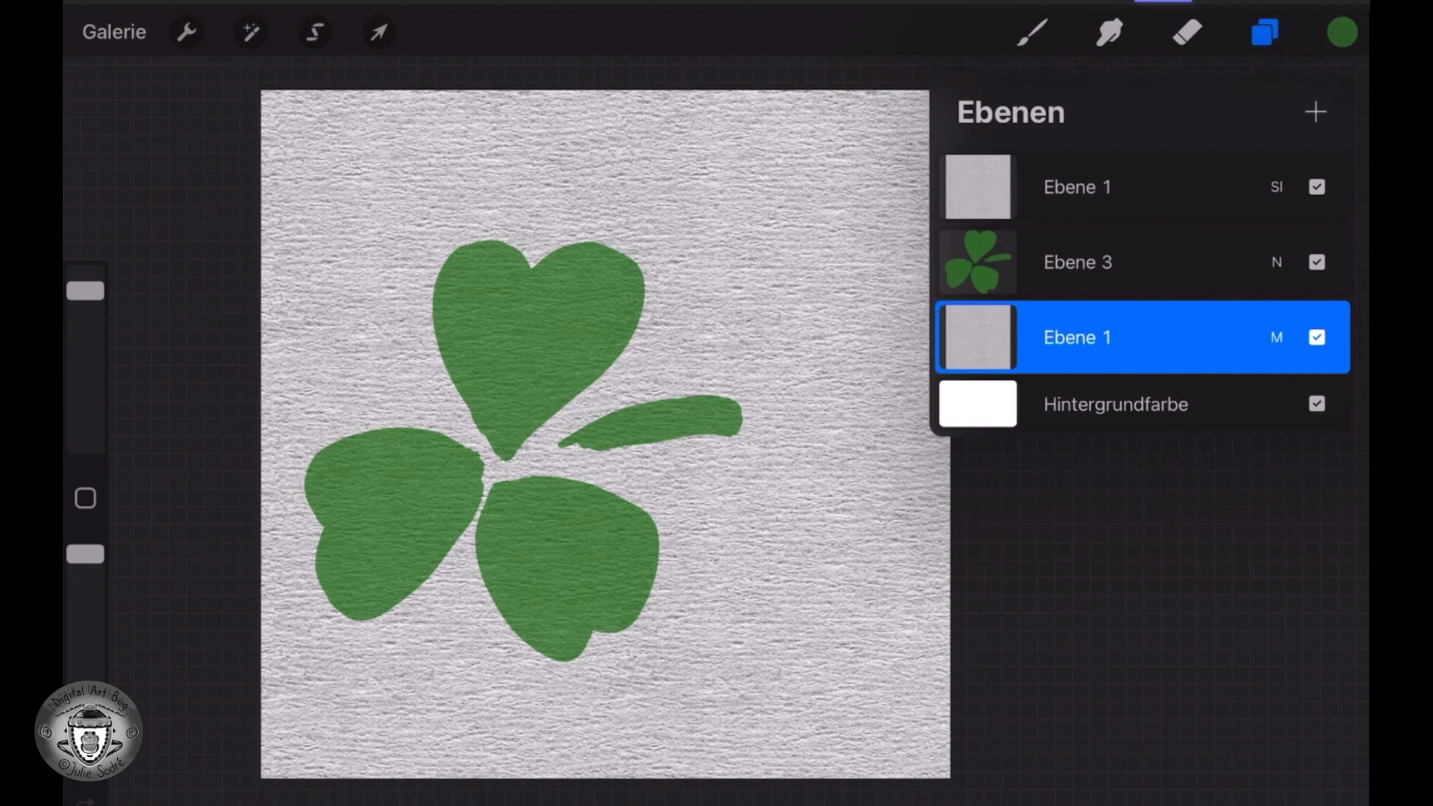
pyautogui.click(1276, 337)
pyautogui.moveTo(1327, 427); pyautogui.dragTo(1103, 427)
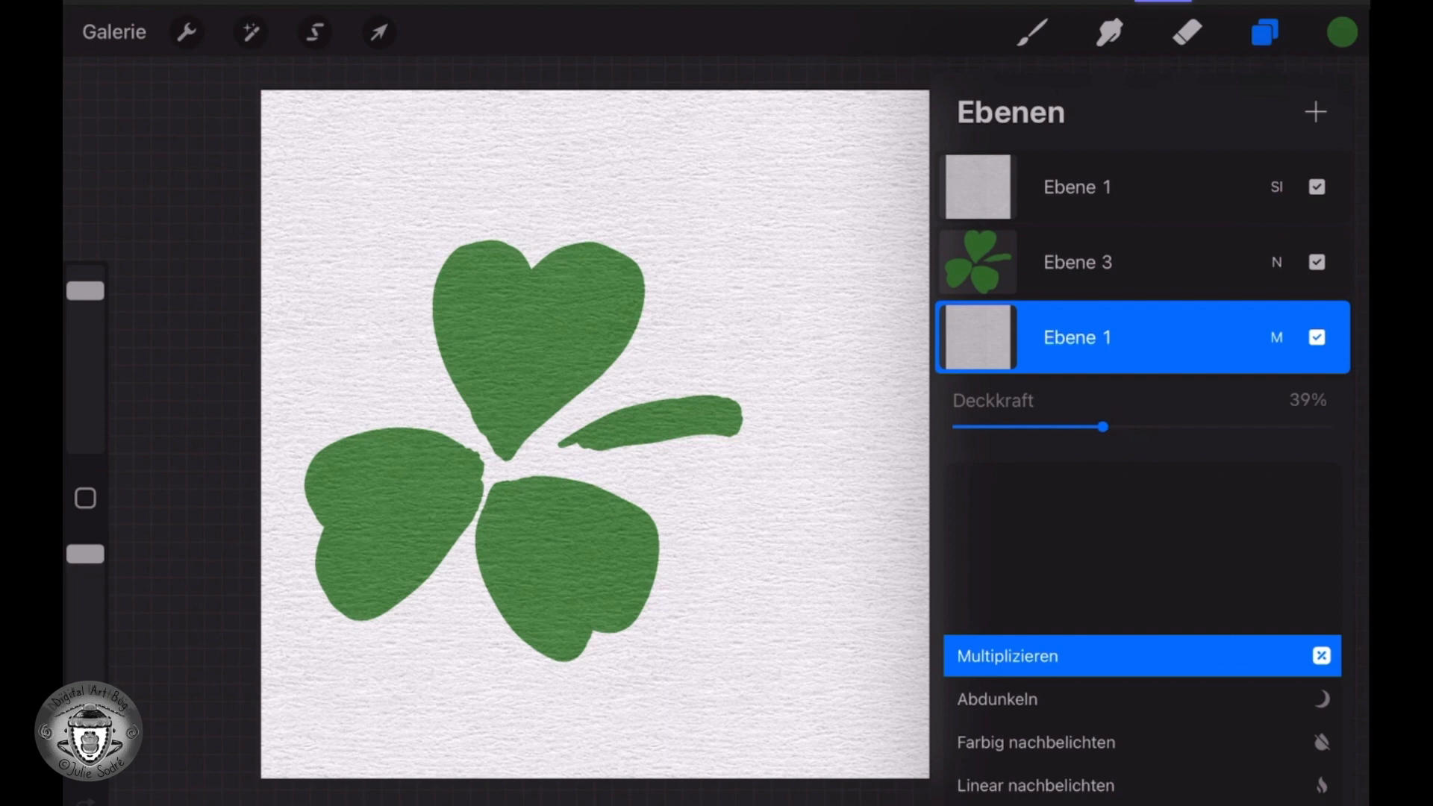
pyautogui.moveTo(1103, 427); pyautogui.dragTo(1071, 427)
pyautogui.click(1276, 337)
# - Set the opacity of the upper Ebene 1 Weiches Licht layer to 61%
pyautogui.click(1077, 187)
pyautogui.click(1276, 187)
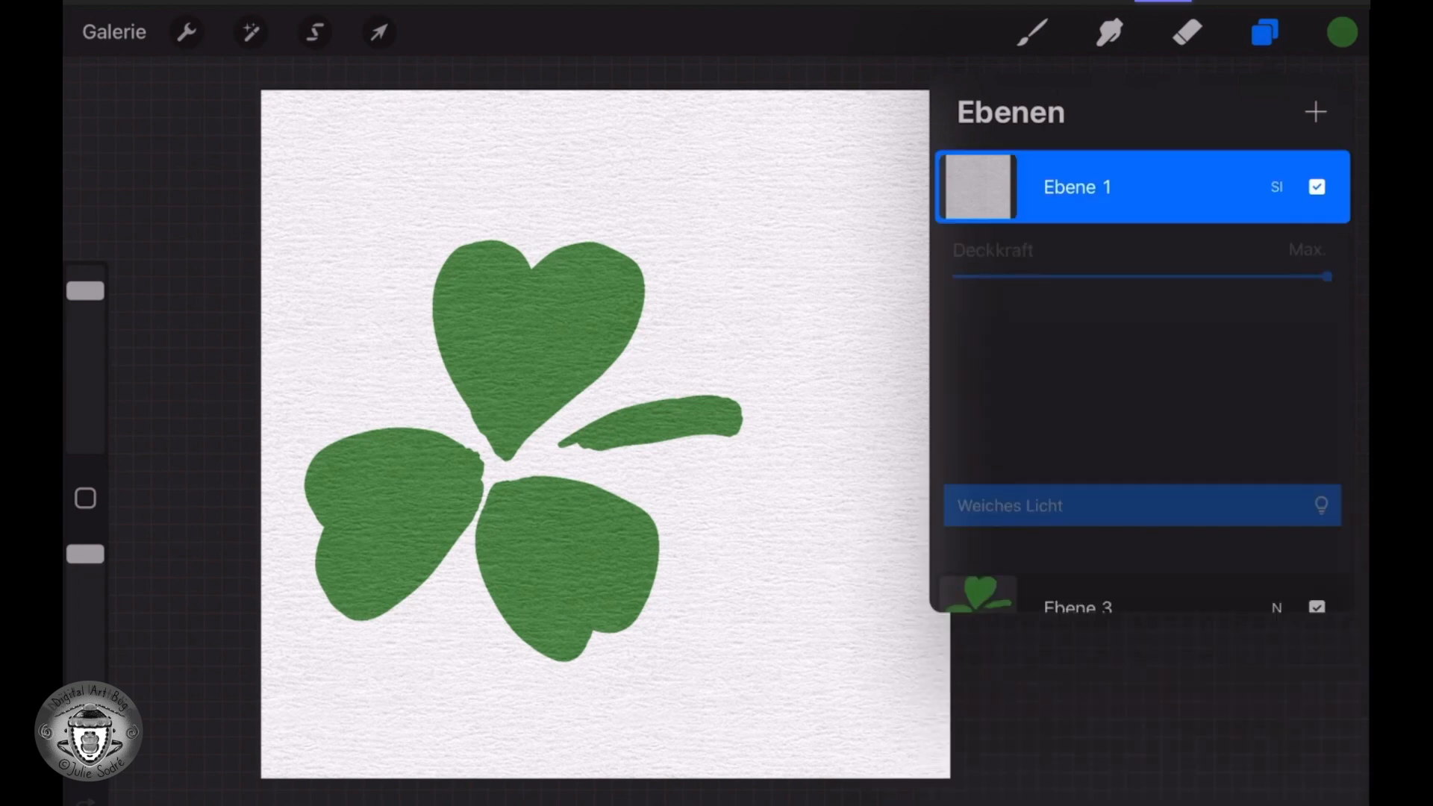
pyautogui.moveTo(1328, 276); pyautogui.dragTo(1182, 277)
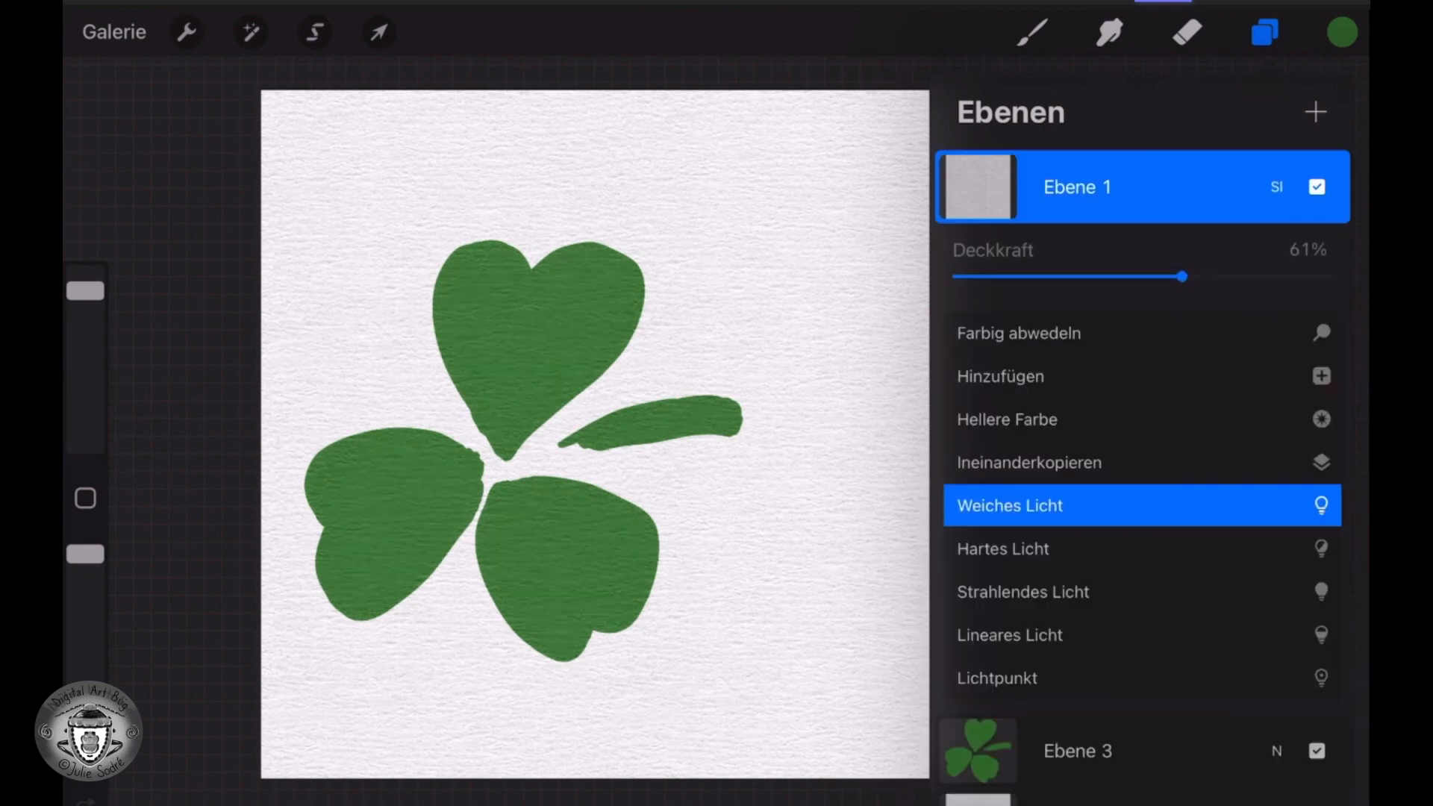
pyautogui.click(1276, 186)
# - Make Ebene 3 the active layer and choose a soft watery brush, trying Zerfließendes Wasser from Meine Pinsel first
pyautogui.click(1077, 262)
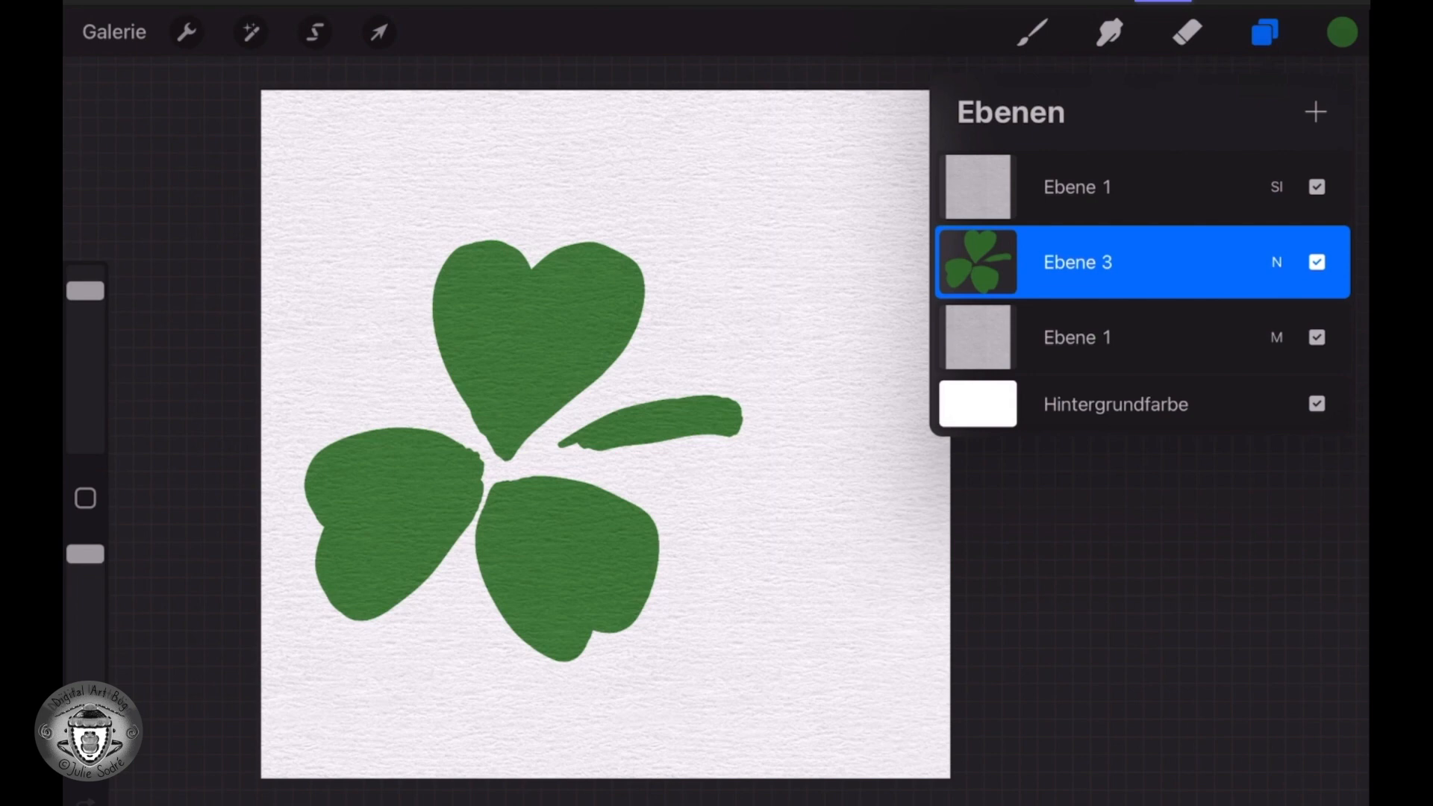
pyautogui.click(1033, 32)
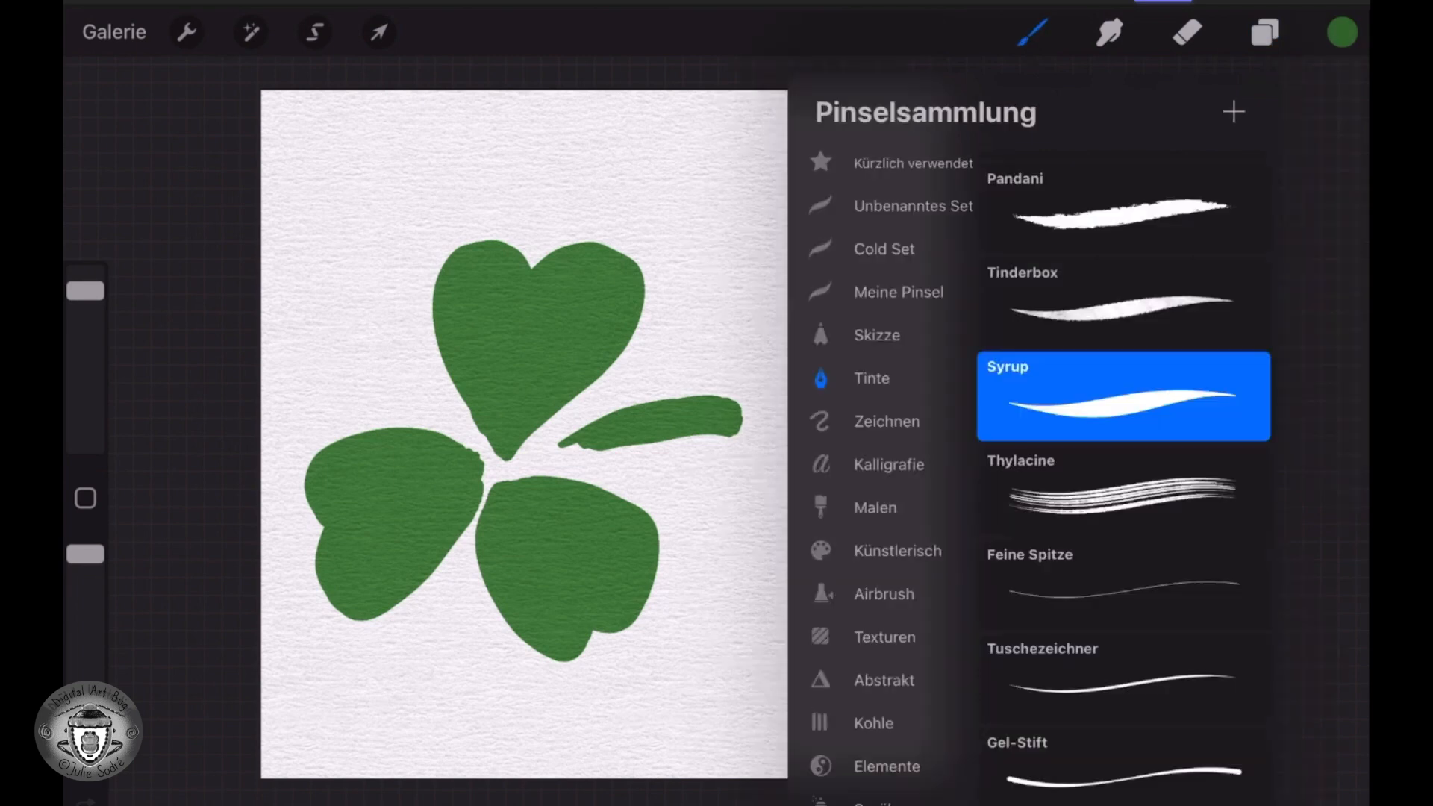
pyautogui.click(898, 292)
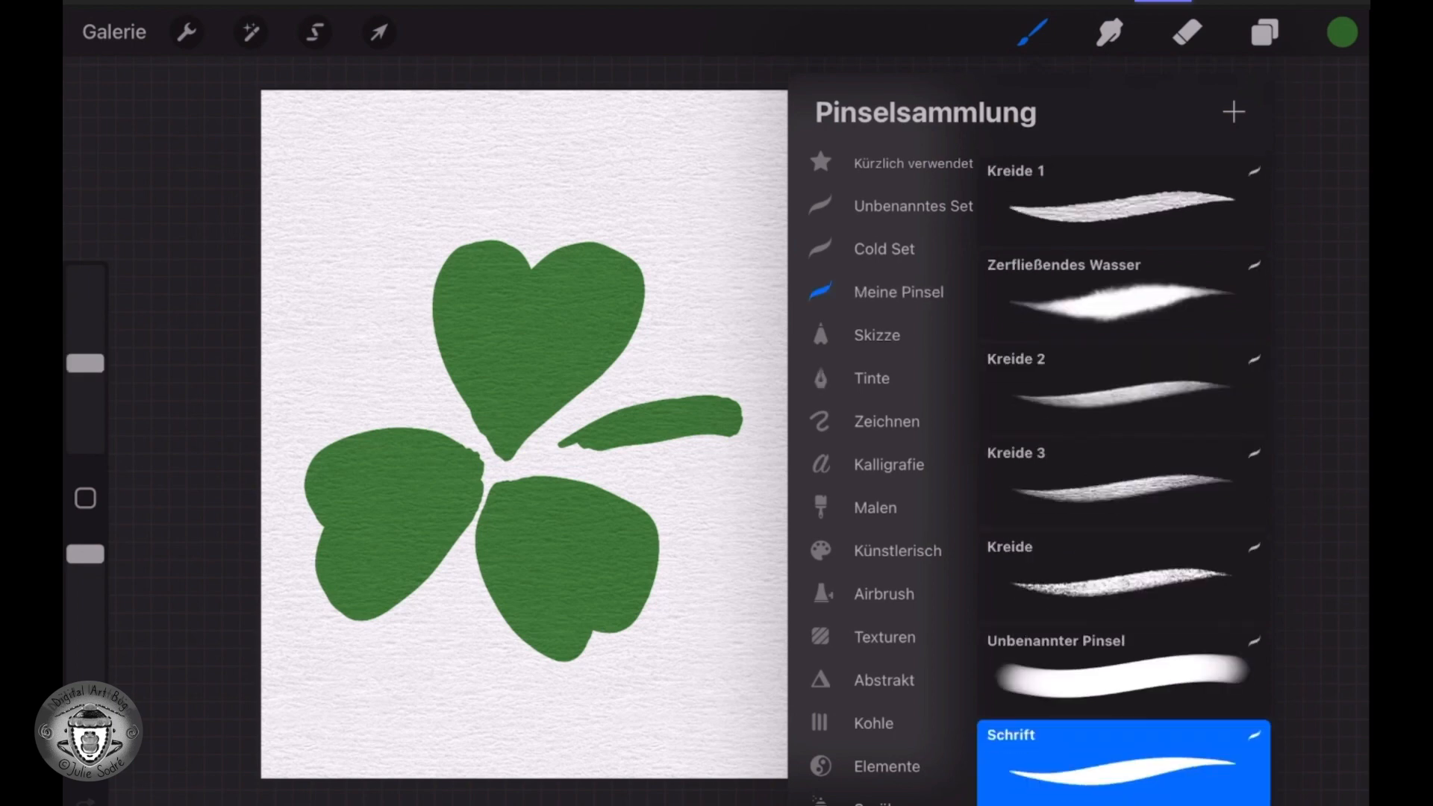
pyautogui.click(1120, 291)
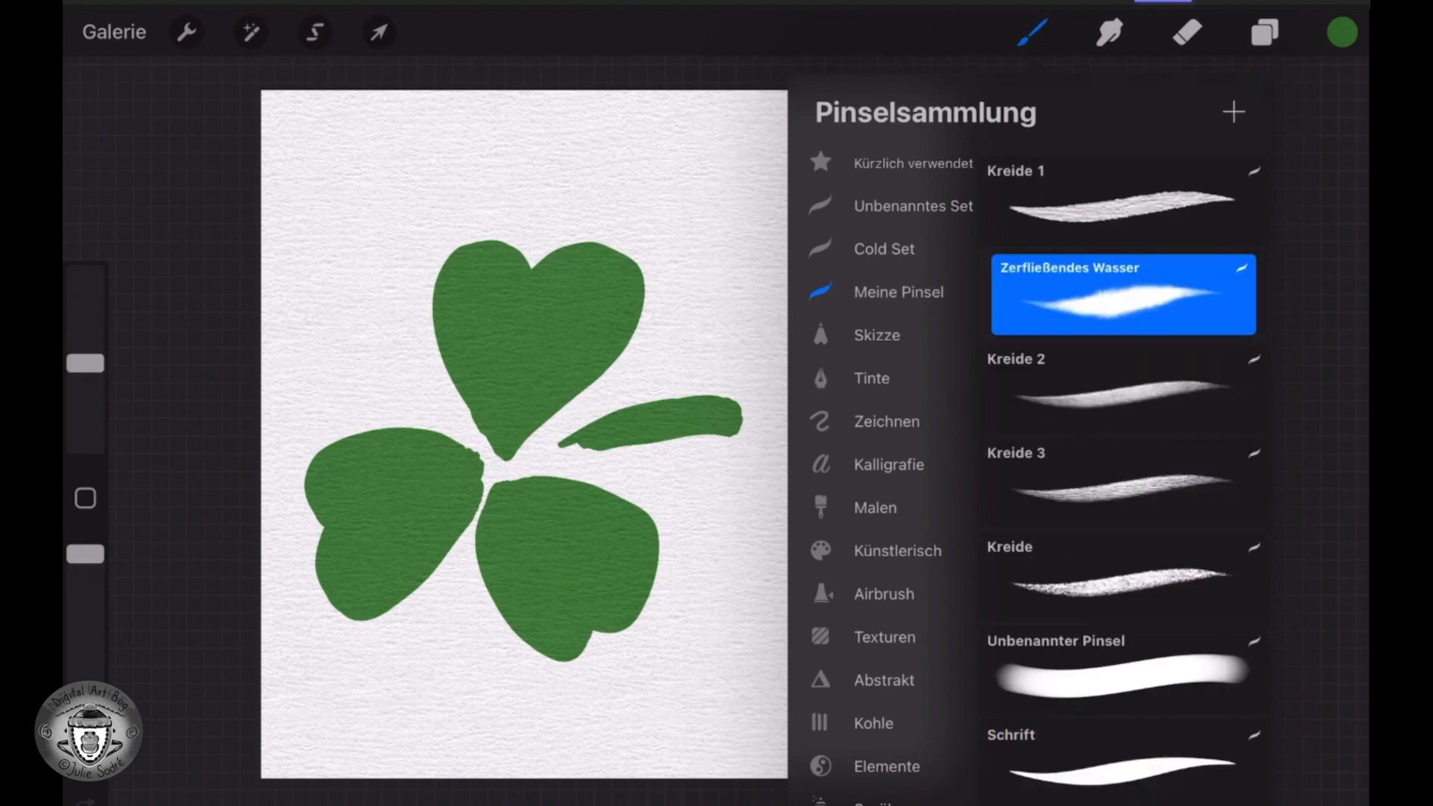
pyautogui.scroll(-5, 878, 477)
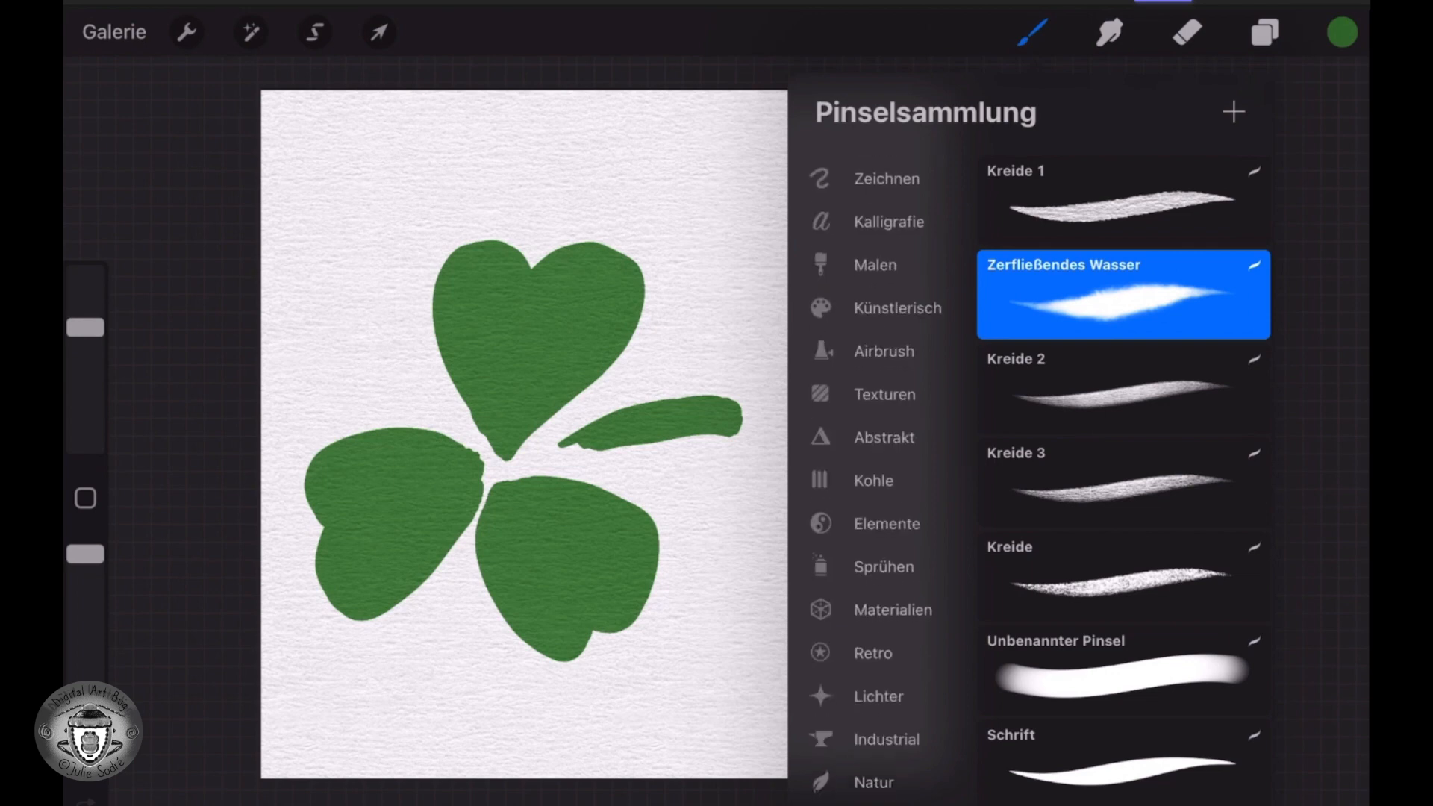
pyautogui.click(877, 804)
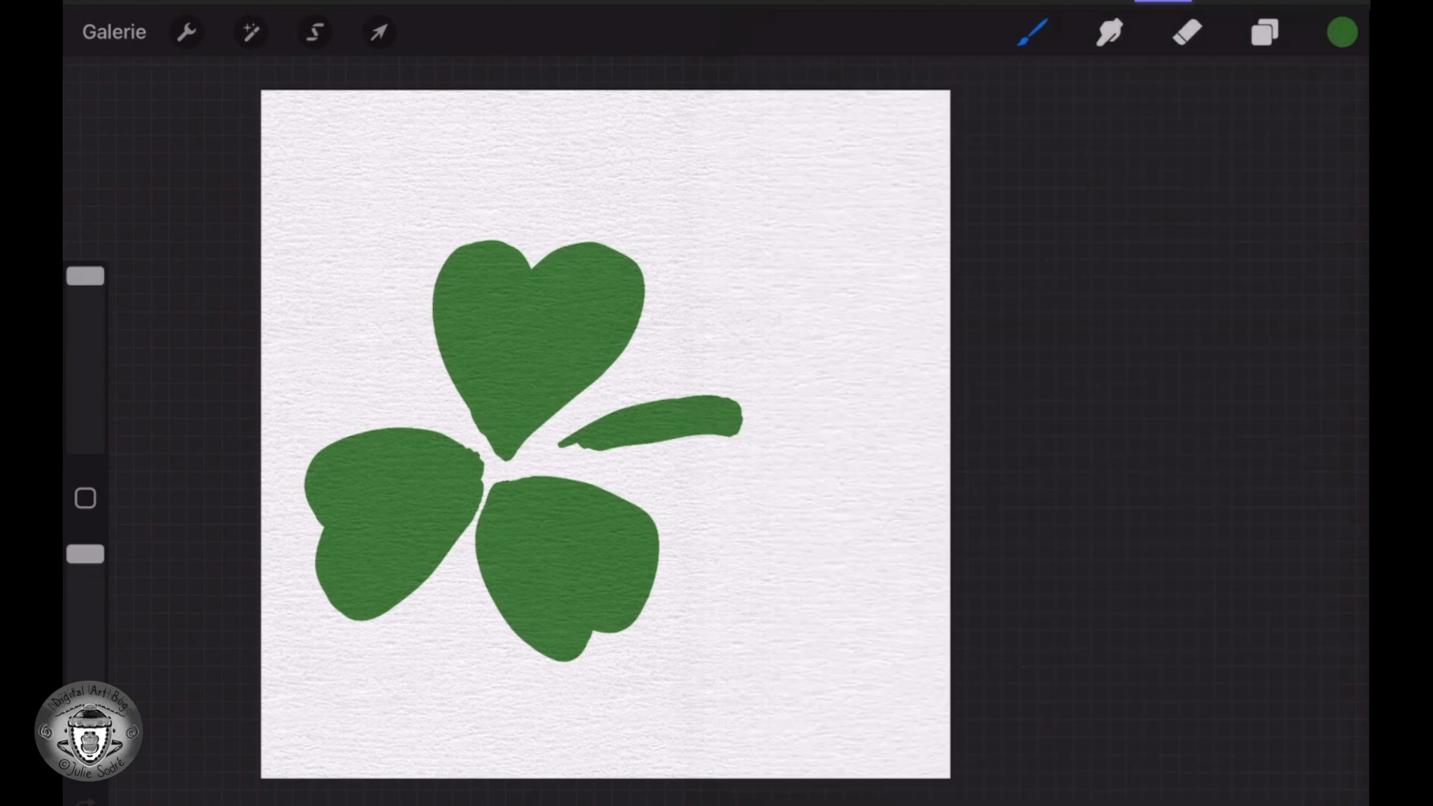
# - Paint over the edges of the three shamrock leaves and the stem to give them soft, blurred green contours
pyautogui.moveTo(508, 451)
pyautogui.mouseDown()
pyautogui.moveTo(635, 336)
pyautogui.moveTo(642, 258)
pyautogui.moveTo(582, 243)
pyautogui.moveTo(532, 265)
pyautogui.moveTo(448, 250)
pyautogui.moveTo(463, 411)
pyautogui.mouseUp()
pyautogui.moveTo(433, 328)
pyautogui.mouseDown()
pyautogui.moveTo(478, 237)
pyautogui.moveTo(469, 396)
pyautogui.moveTo(523, 456)
pyautogui.moveTo(440, 426)
pyautogui.moveTo(350, 430)
pyautogui.moveTo(306, 500)
pyautogui.moveTo(329, 440)
pyautogui.mouseUp()
pyautogui.moveTo(310, 515)
pyautogui.mouseDown()
pyautogui.moveTo(321, 605)
pyautogui.moveTo(315, 575)
pyautogui.moveTo(396, 627)
pyautogui.moveTo(482, 485)
pyautogui.moveTo(433, 571)
pyautogui.mouseUp()
pyautogui.moveTo(484, 470); pyautogui.dragTo(418, 422)
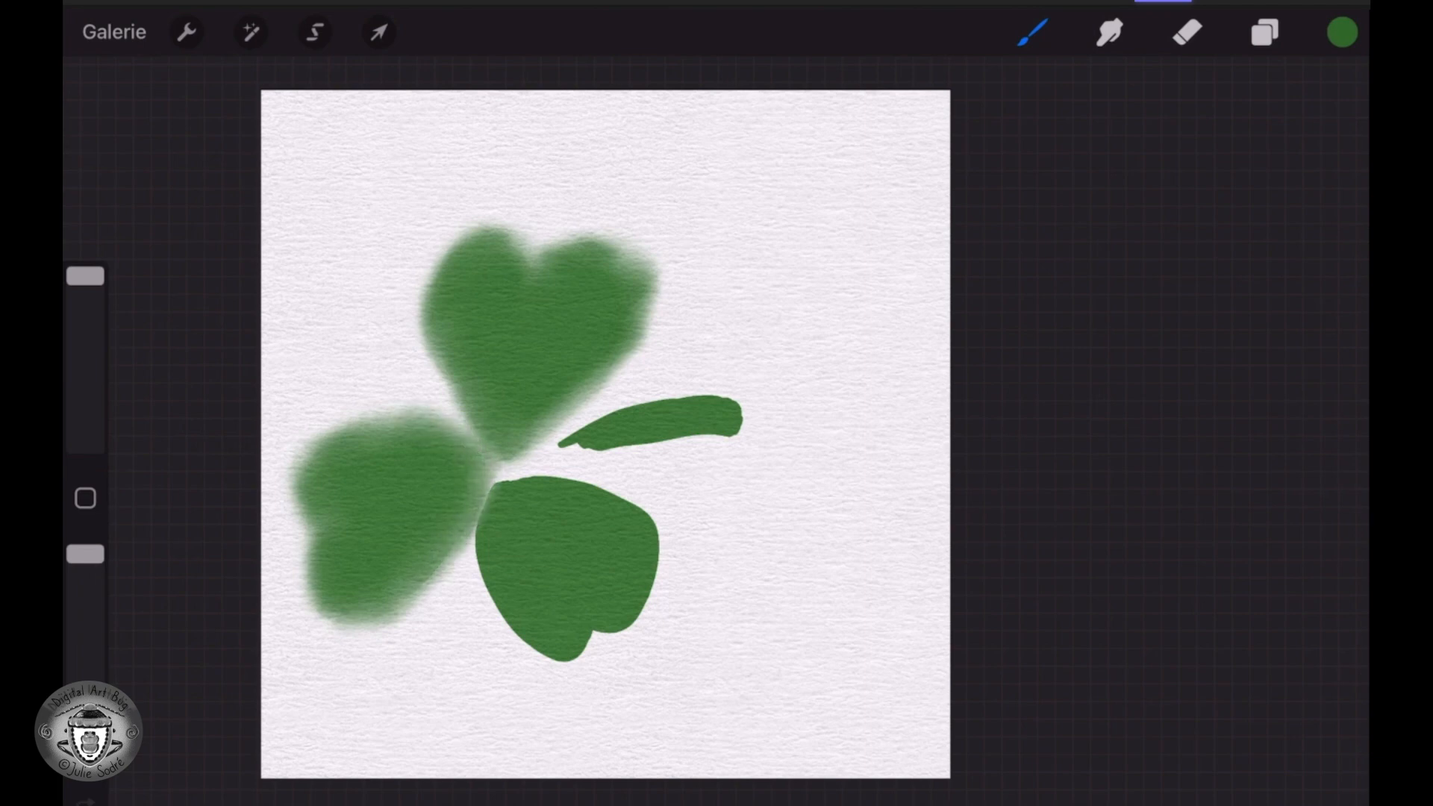
pyautogui.moveTo(497, 482)
pyautogui.mouseDown()
pyautogui.moveTo(482, 553)
pyautogui.moveTo(500, 619)
pyautogui.moveTo(583, 649)
pyautogui.moveTo(616, 627)
pyautogui.moveTo(553, 477)
pyautogui.moveTo(653, 578)
pyautogui.moveTo(597, 489)
pyautogui.mouseUp()
pyautogui.moveTo(579, 440)
pyautogui.mouseDown()
pyautogui.moveTo(728, 414)
pyautogui.moveTo(575, 448)
pyautogui.mouseUp()
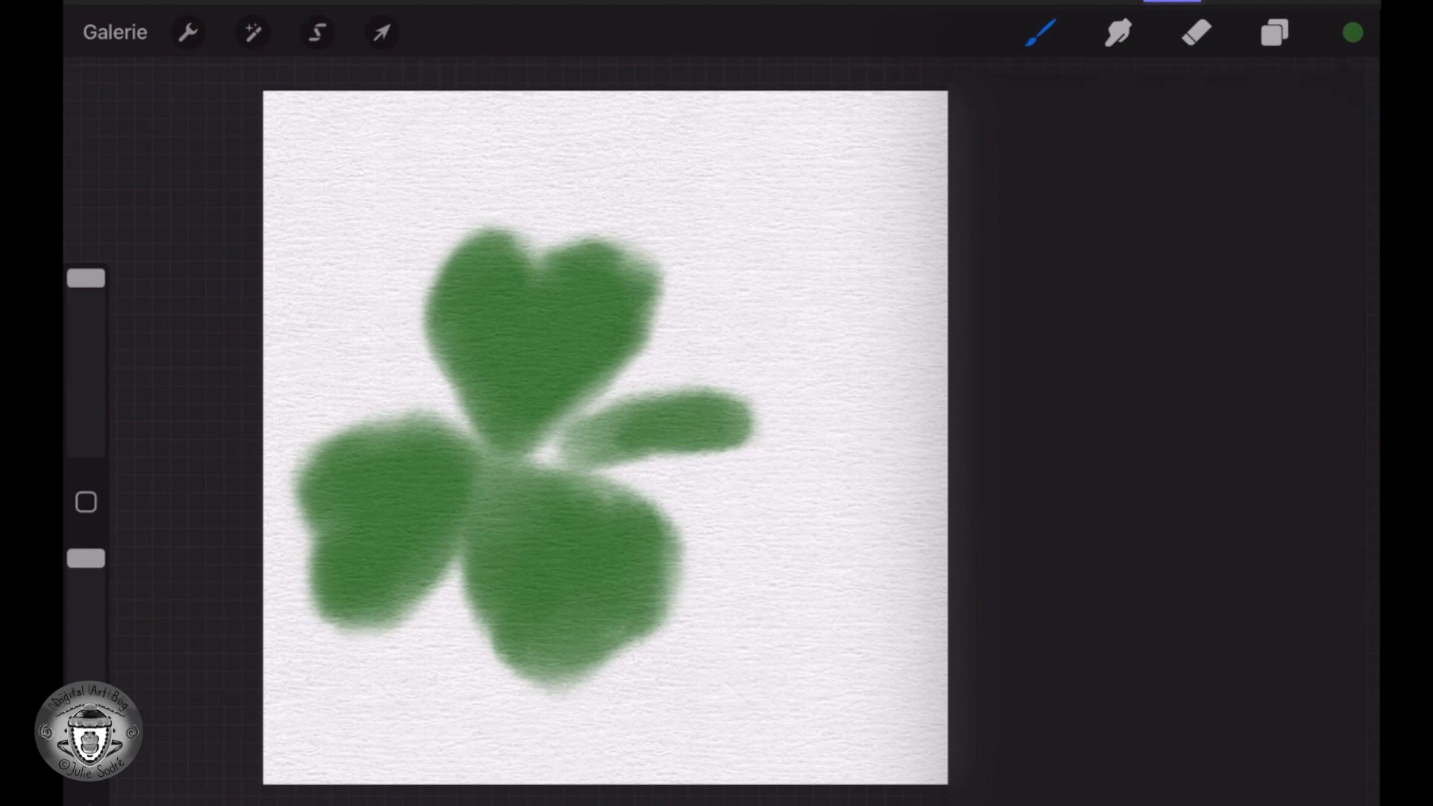
# - Set the paint colour to a light green and paint soft highlights on all three shamrock leaves
pyautogui.moveTo(1194, 549); pyautogui.dragTo(1264, 549)
pyautogui.moveTo(1110, 227); pyautogui.dragTo(1147, 226)
pyautogui.moveTo(474, 280); pyautogui.dragTo(493, 384)
pyautogui.moveTo(469, 277); pyautogui.dragTo(482, 325)
pyautogui.moveTo(426, 447); pyautogui.dragTo(336, 477)
pyautogui.moveTo(499, 507); pyautogui.dragTo(545, 624)
pyautogui.moveTo(497, 526)
pyautogui.mouseDown()
pyautogui.moveTo(515, 597)
pyautogui.moveTo(545, 621)
pyautogui.mouseUp()
pyautogui.moveTo(564, 516)
pyautogui.mouseDown()
pyautogui.moveTo(586, 520)
pyautogui.moveTo(579, 608)
pyautogui.mouseUp()
pyautogui.moveTo(544, 519); pyautogui.dragTo(554, 601)
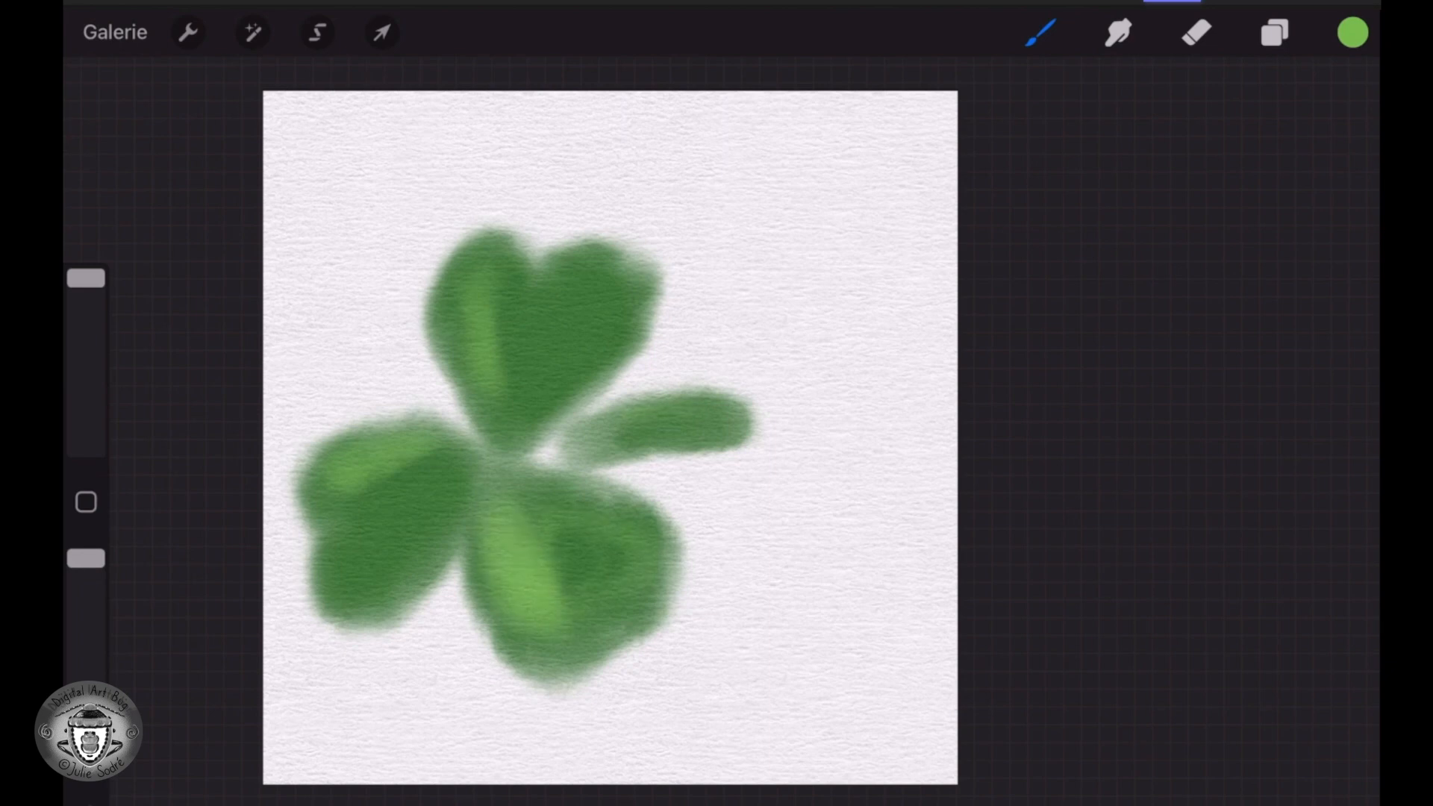
pyautogui.moveTo(332, 509); pyautogui.dragTo(440, 455)
pyautogui.moveTo(478, 258)
pyautogui.mouseDown()
pyautogui.moveTo(466, 295)
pyautogui.moveTo(511, 433)
pyautogui.mouseUp()
# - Lock both Ebene 1 texture layers, the lower and the upper one
pyautogui.click(1275, 32)
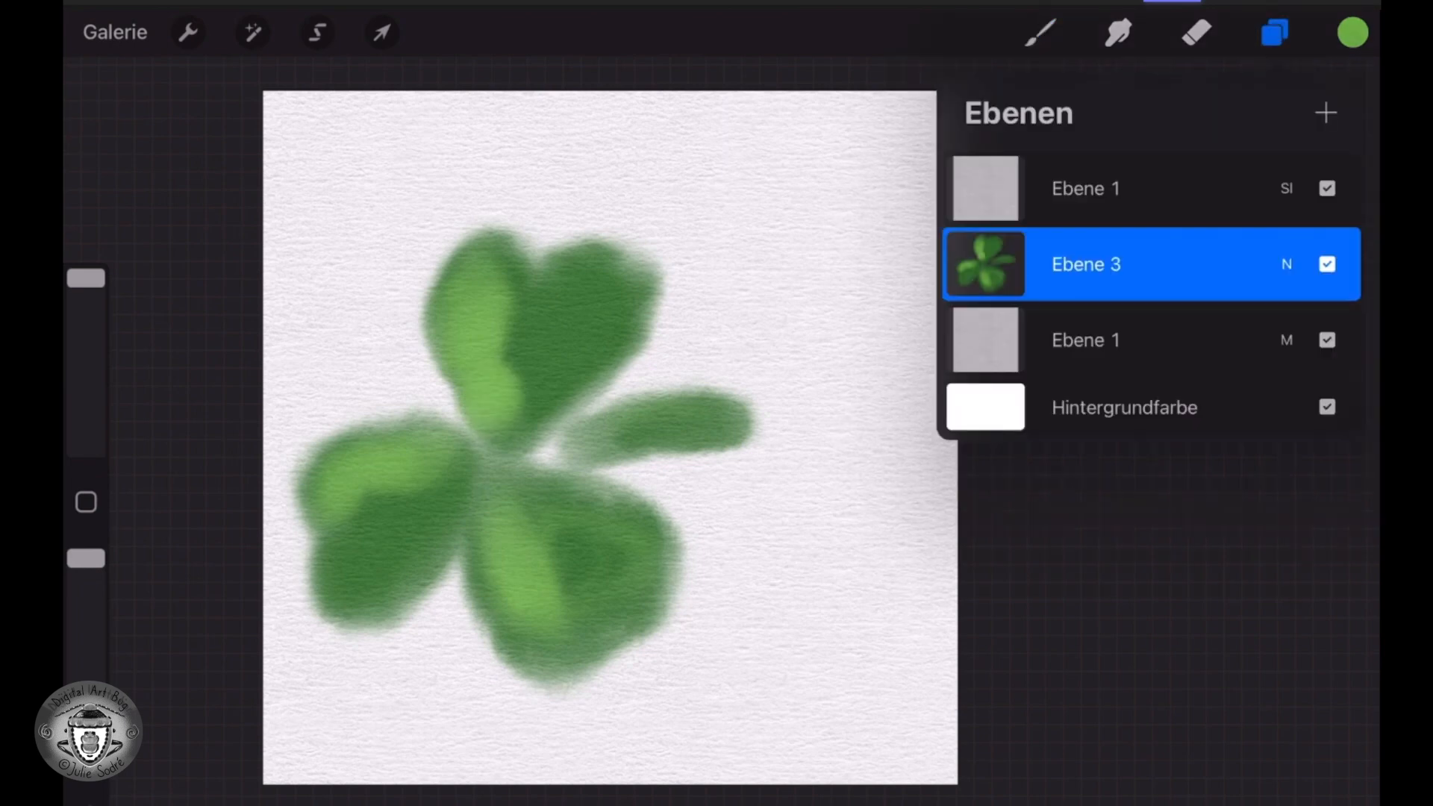
pyautogui.moveTo(1269, 340); pyautogui.dragTo(983, 340)
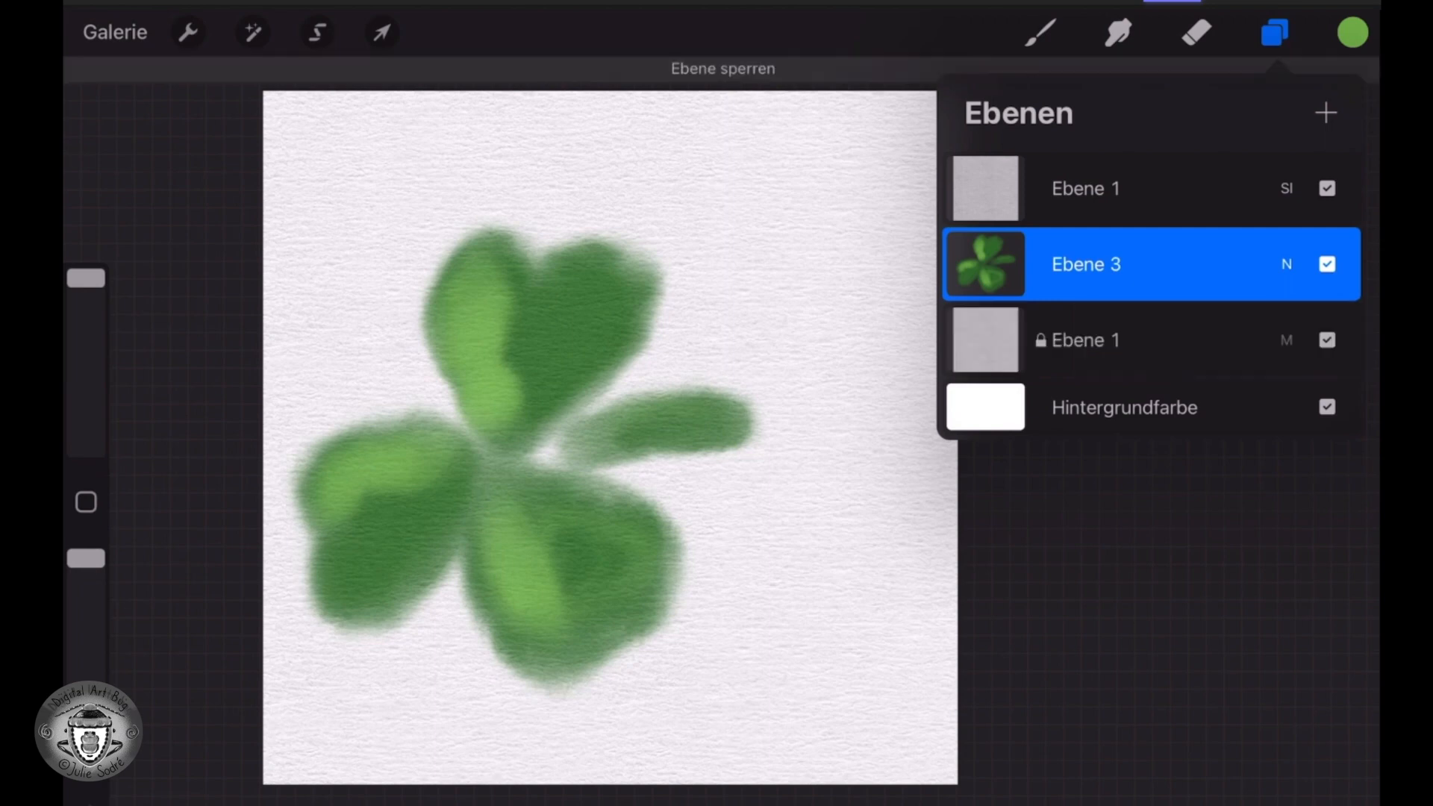
pyautogui.moveTo(1269, 188); pyautogui.dragTo(1083, 188)
pyautogui.click(1123, 186)
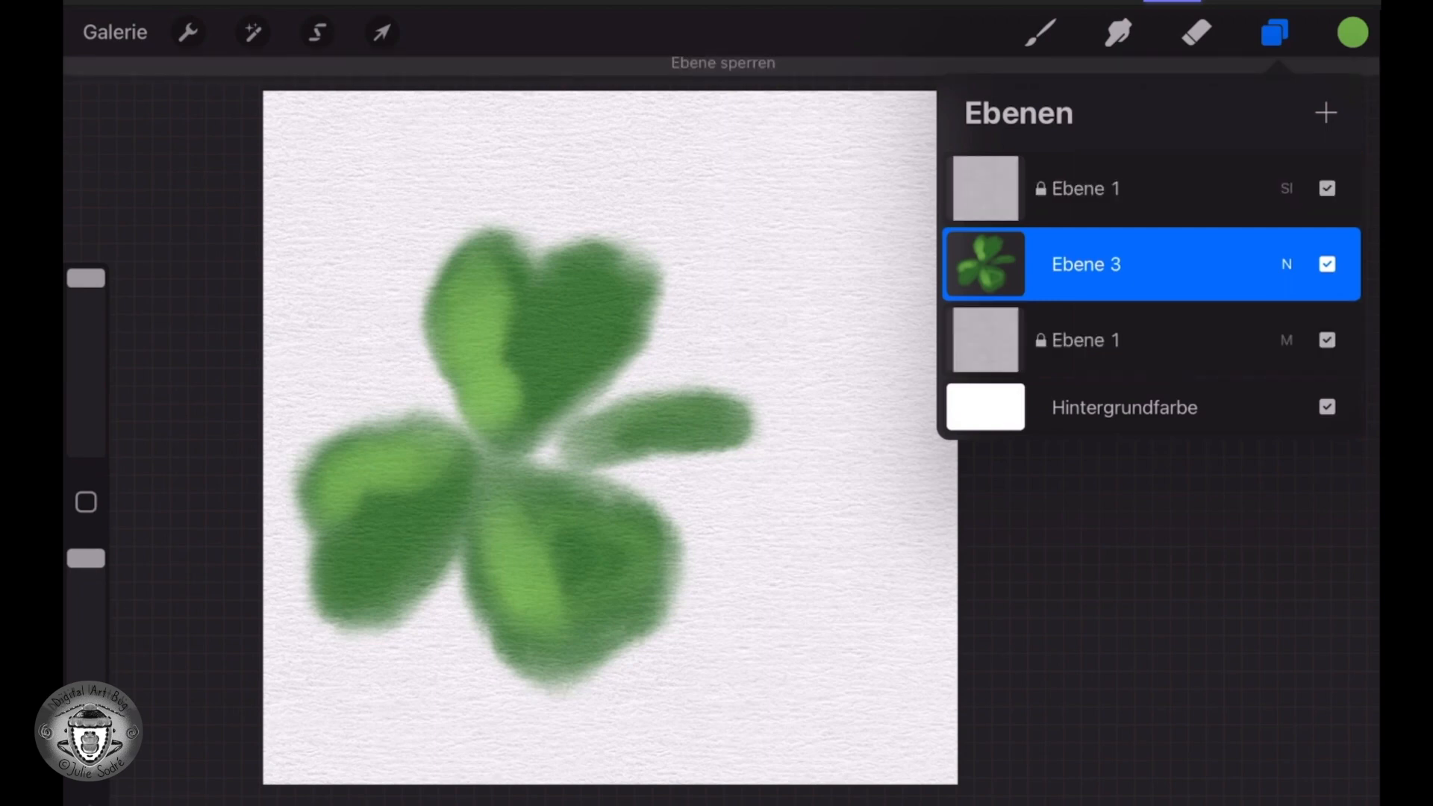
# - Add a new empty layer directly above the shamrock painting on Ebene 3
pyautogui.click(985, 265)
pyautogui.click(986, 264)
pyautogui.click(985, 264)
pyautogui.click(1326, 113)
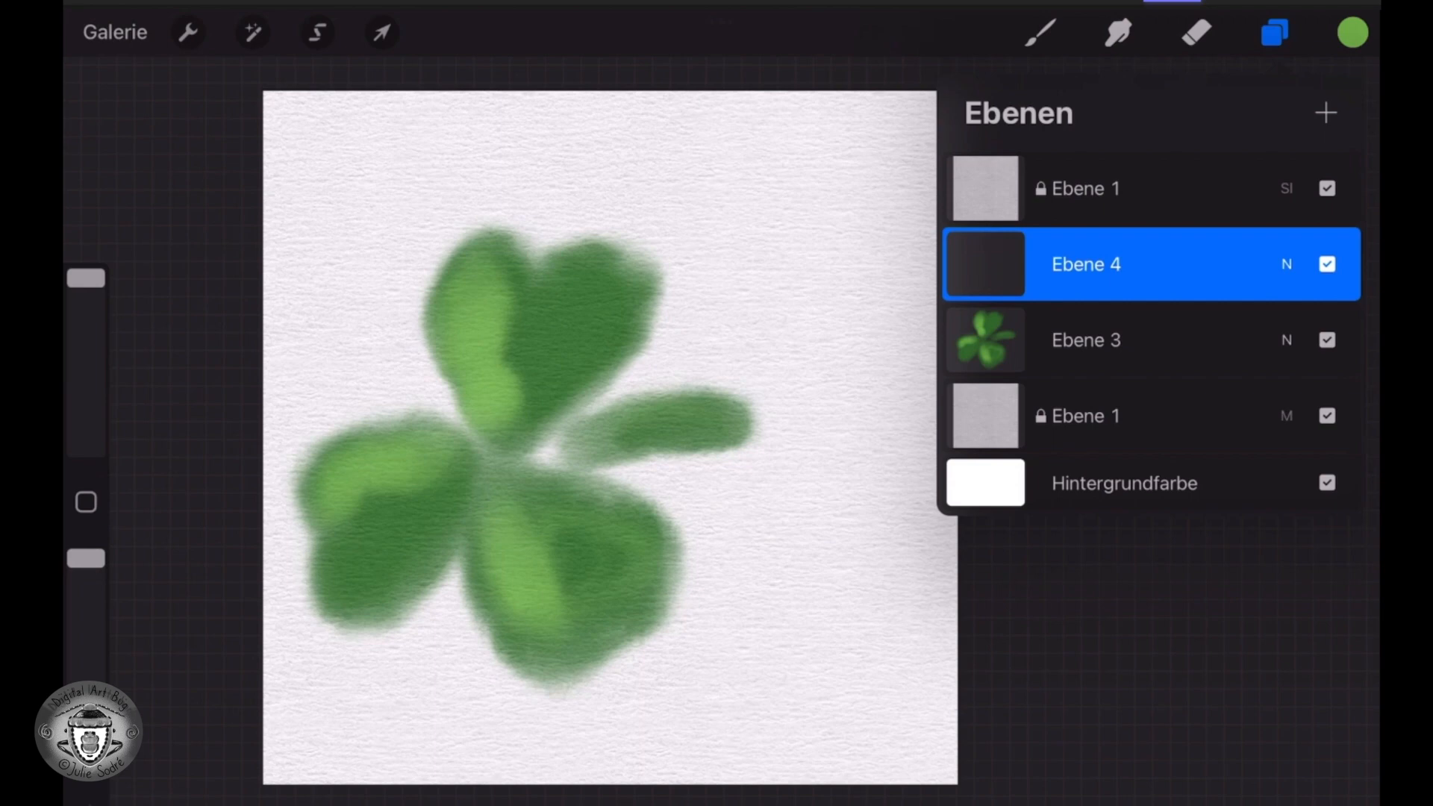
# - Delete the shamrock layer Ebene 3 and the empty Ebene 4, and add a fresh empty layer between the locked texture layers
pyautogui.moveTo(1269, 339); pyautogui.dragTo(983, 340)
pyautogui.click(1314, 340)
pyautogui.moveTo(1269, 264); pyautogui.dragTo(982, 264)
pyautogui.click(1315, 264)
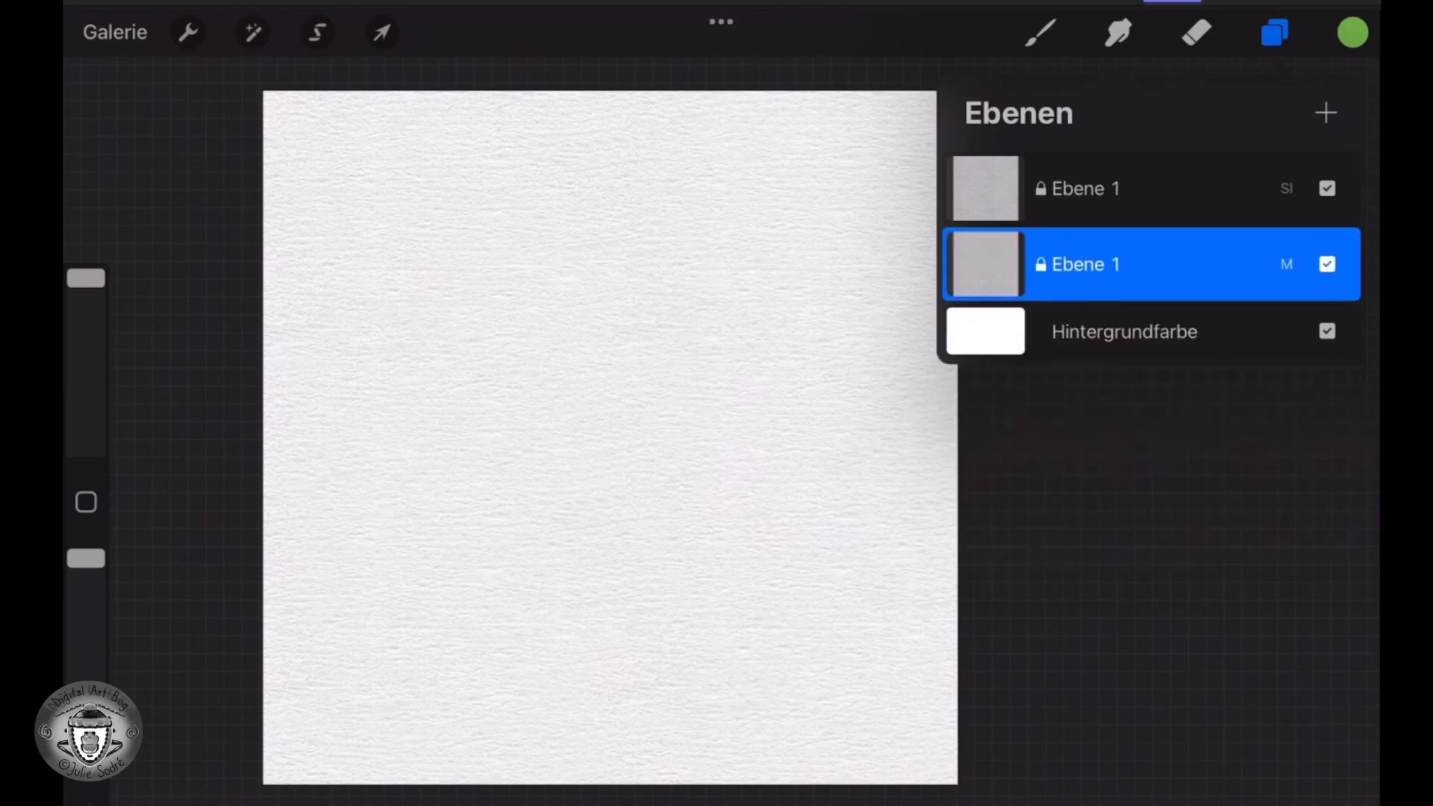
pyautogui.click(1326, 113)
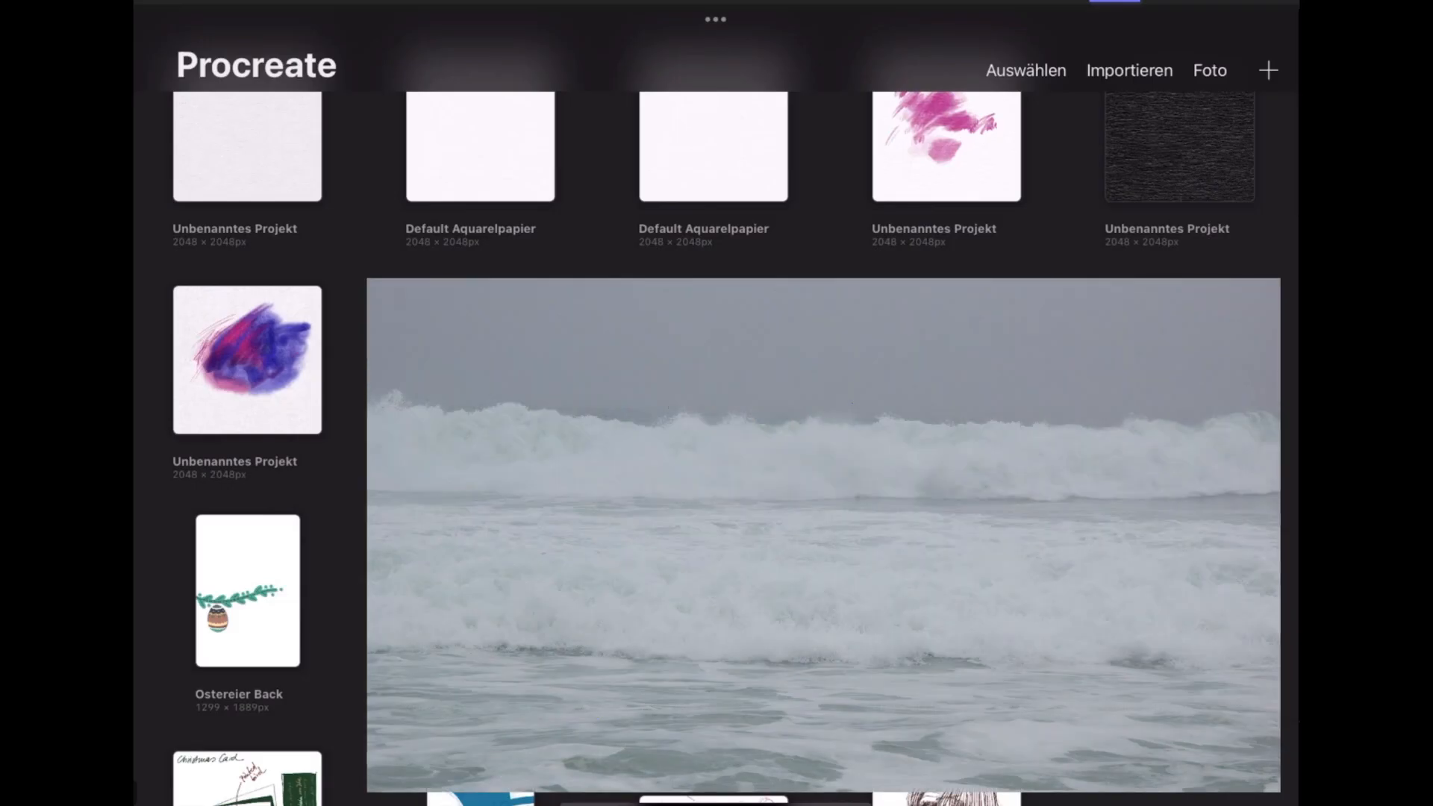
# - Duplicate the paper-texture Unbenanntes Projekt in the gallery and leave the selection mode
pyautogui.click(179, 229)
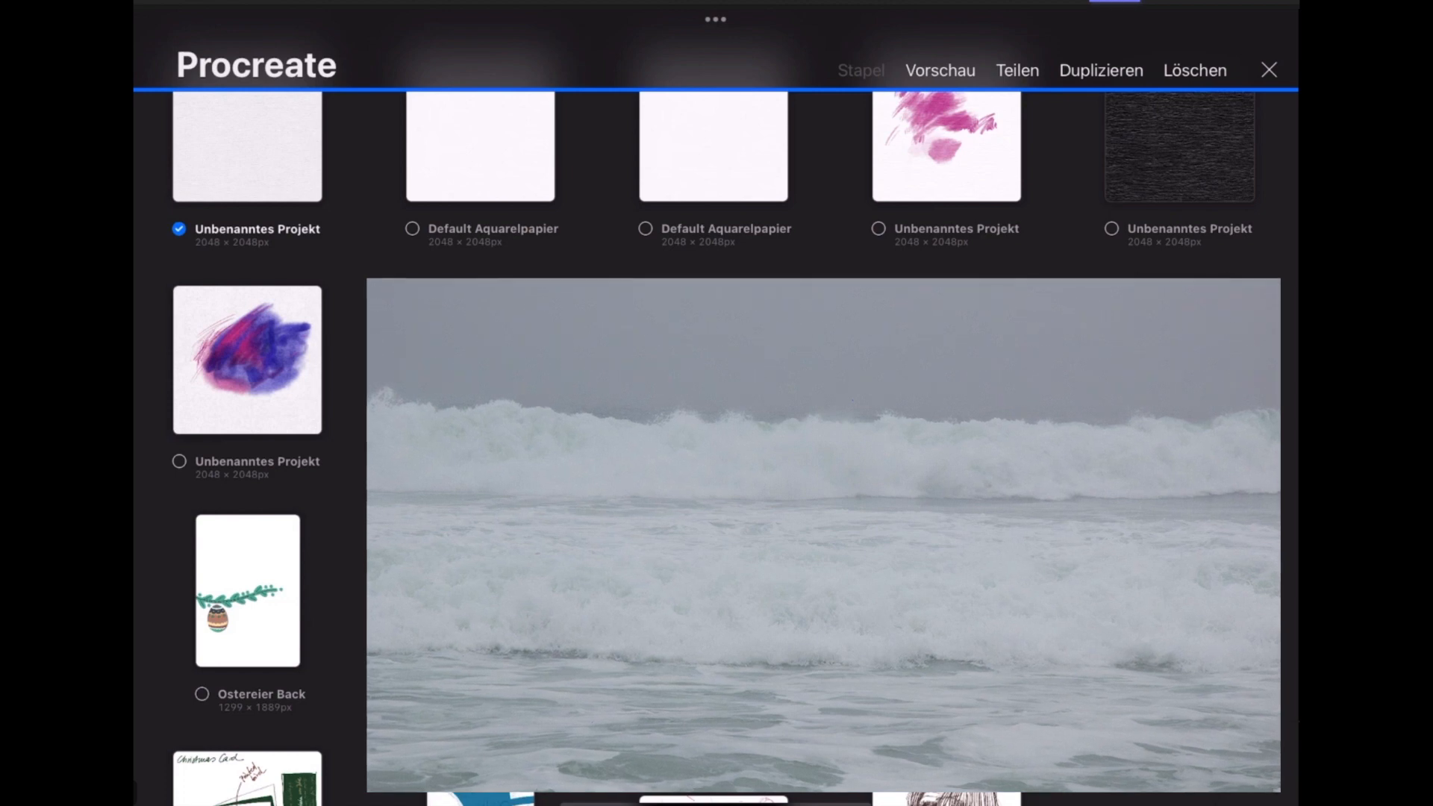
pyautogui.click(940, 70)
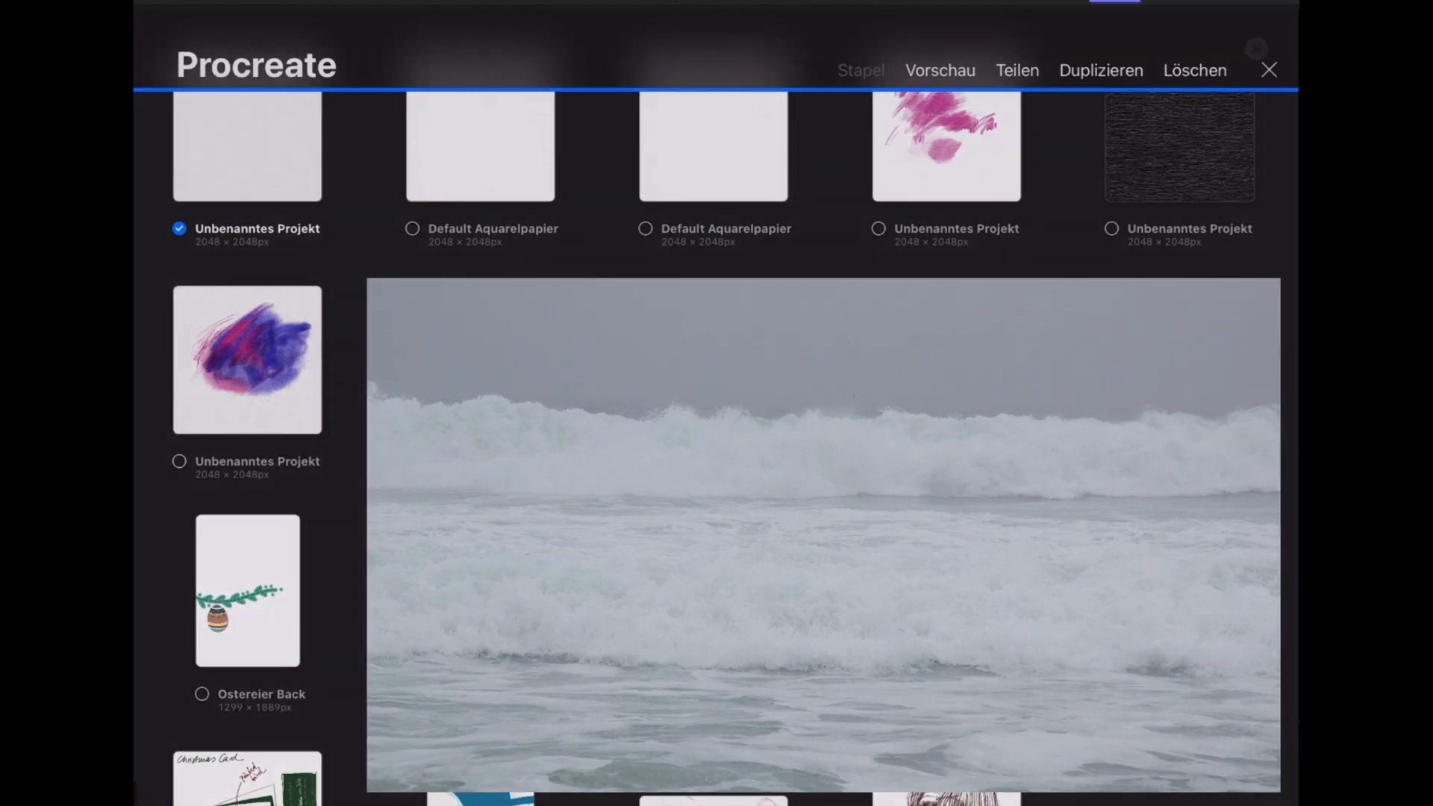
pyautogui.click(1257, 48)
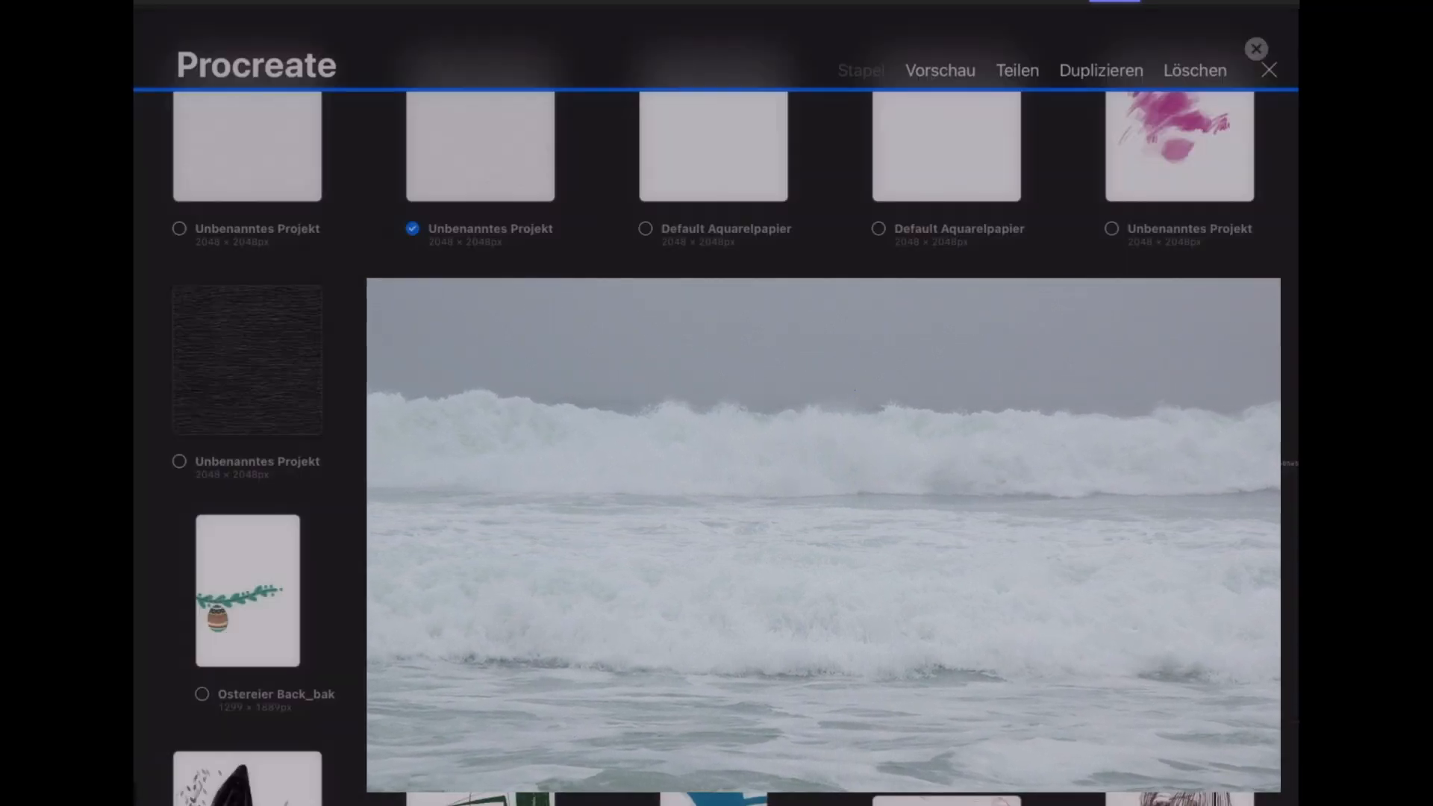
pyautogui.click(480, 146)
pyautogui.click(480, 147)
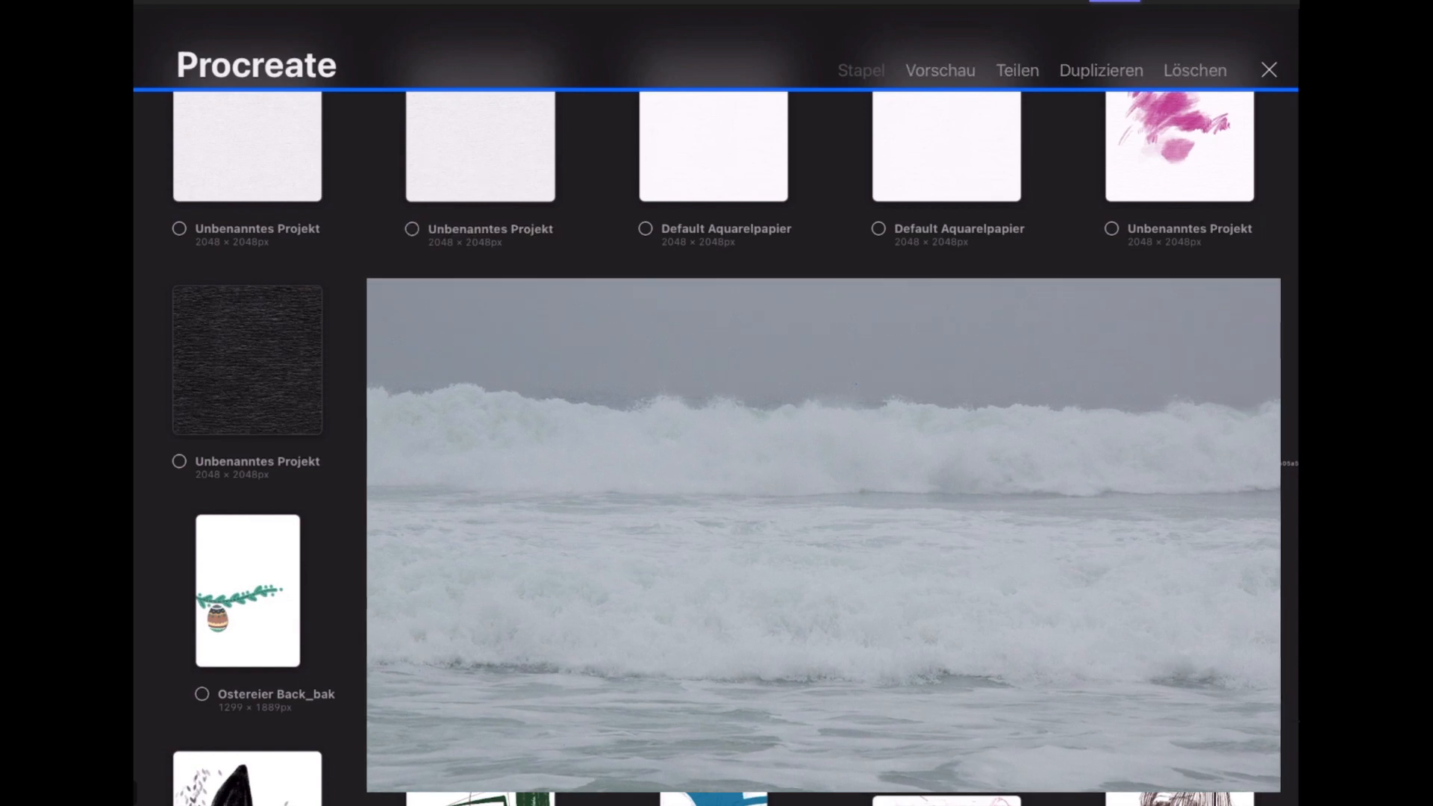
pyautogui.click(1269, 70)
# - Rename the paper-texture copy as Aquarell Paper
pyautogui.click(467, 228)
pyautogui.write('auuarell Paper')
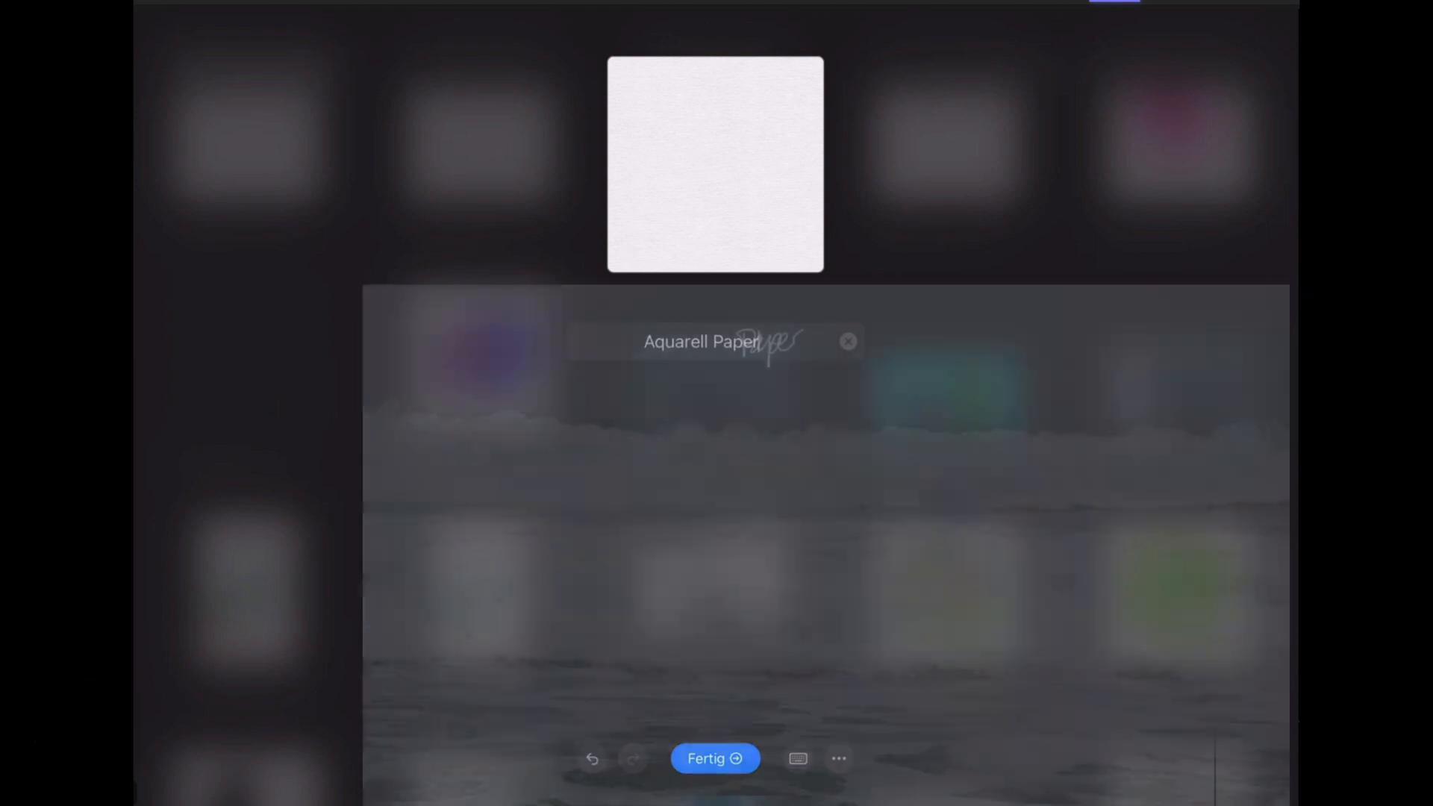
pyautogui.click(715, 758)
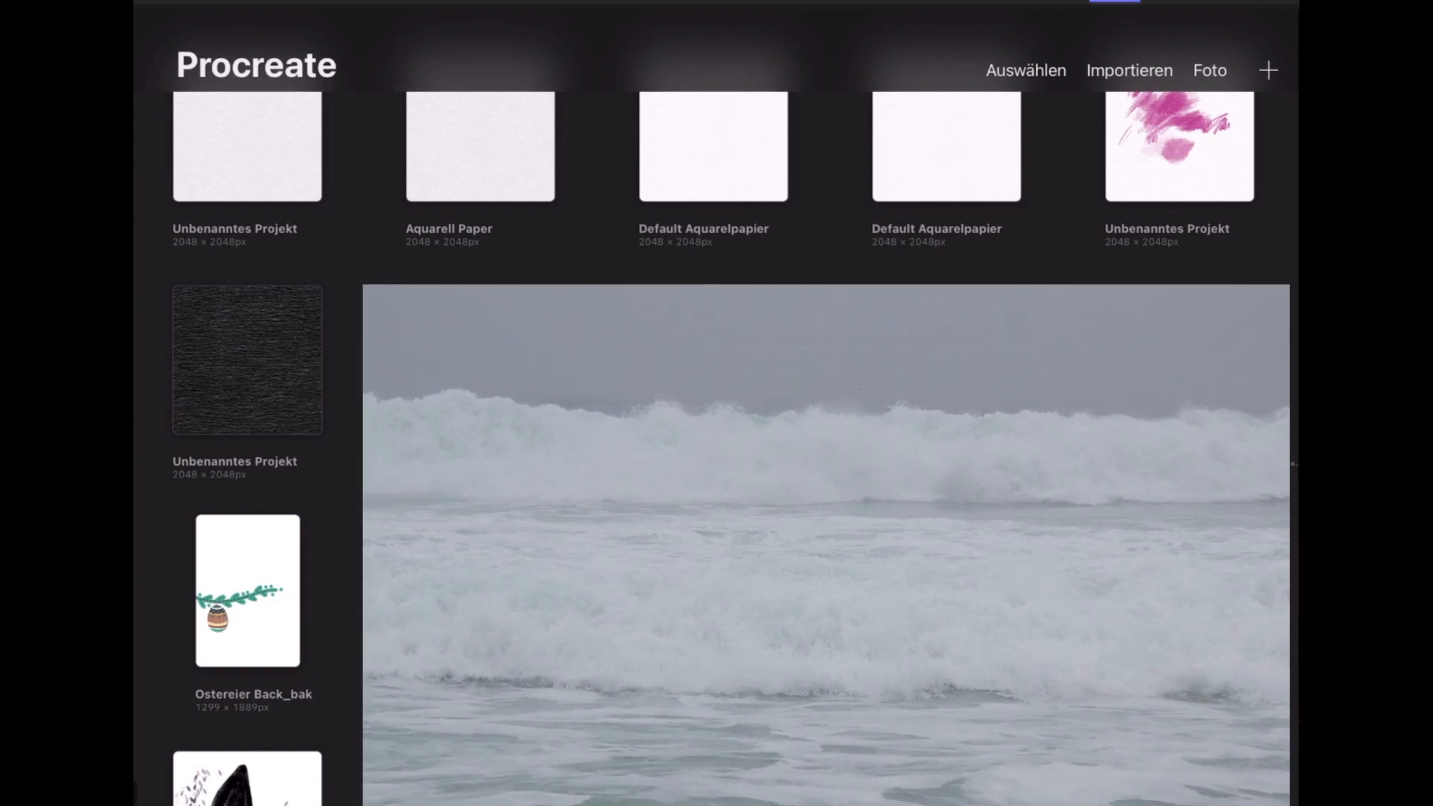
# - Open the Aquarell Paper artwork and examine its layers and the options available for the locked lower Ebene 1 layer
pyautogui.scroll(1, 717, 186)
pyautogui.click(480, 200)
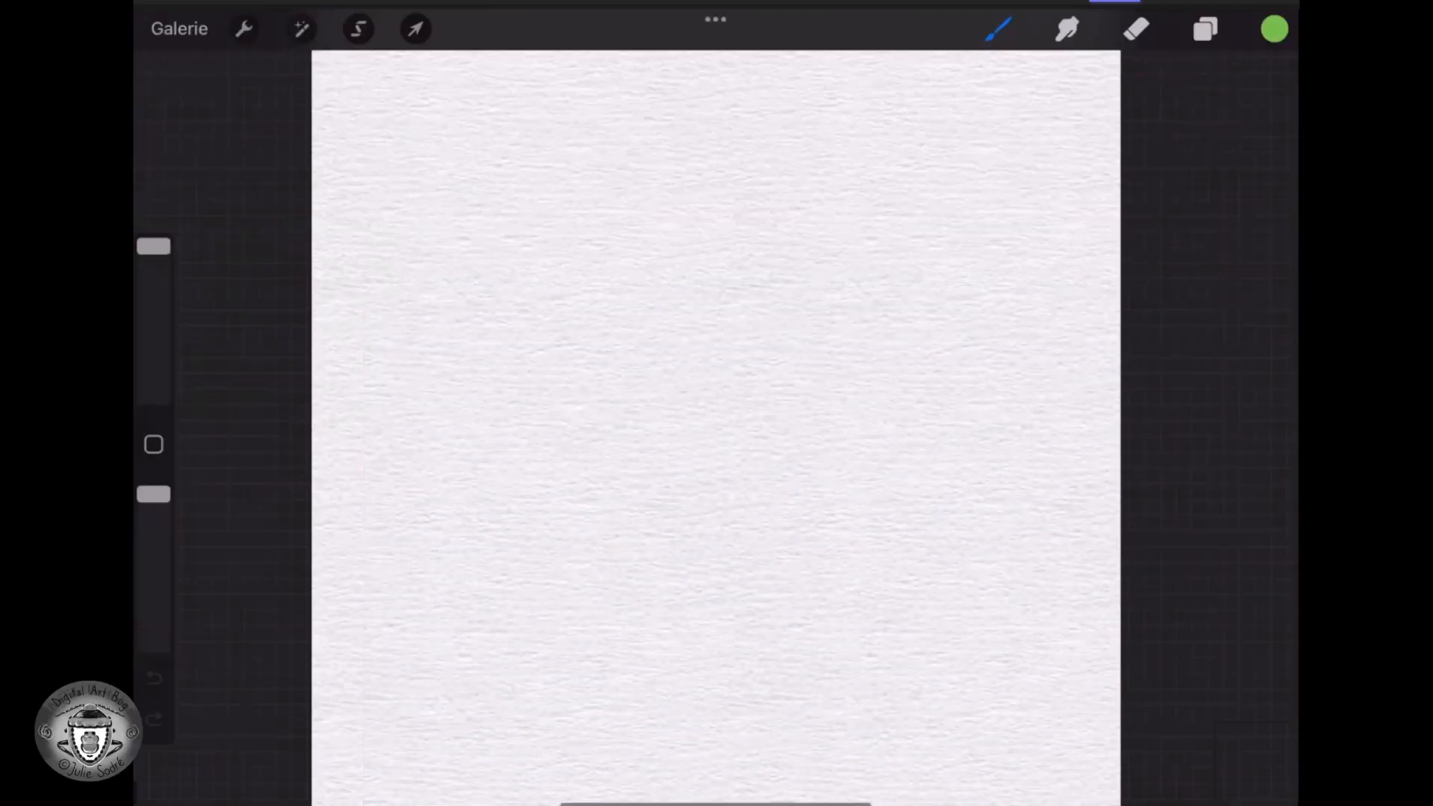
pyautogui.scroll(-2, 716, 428)
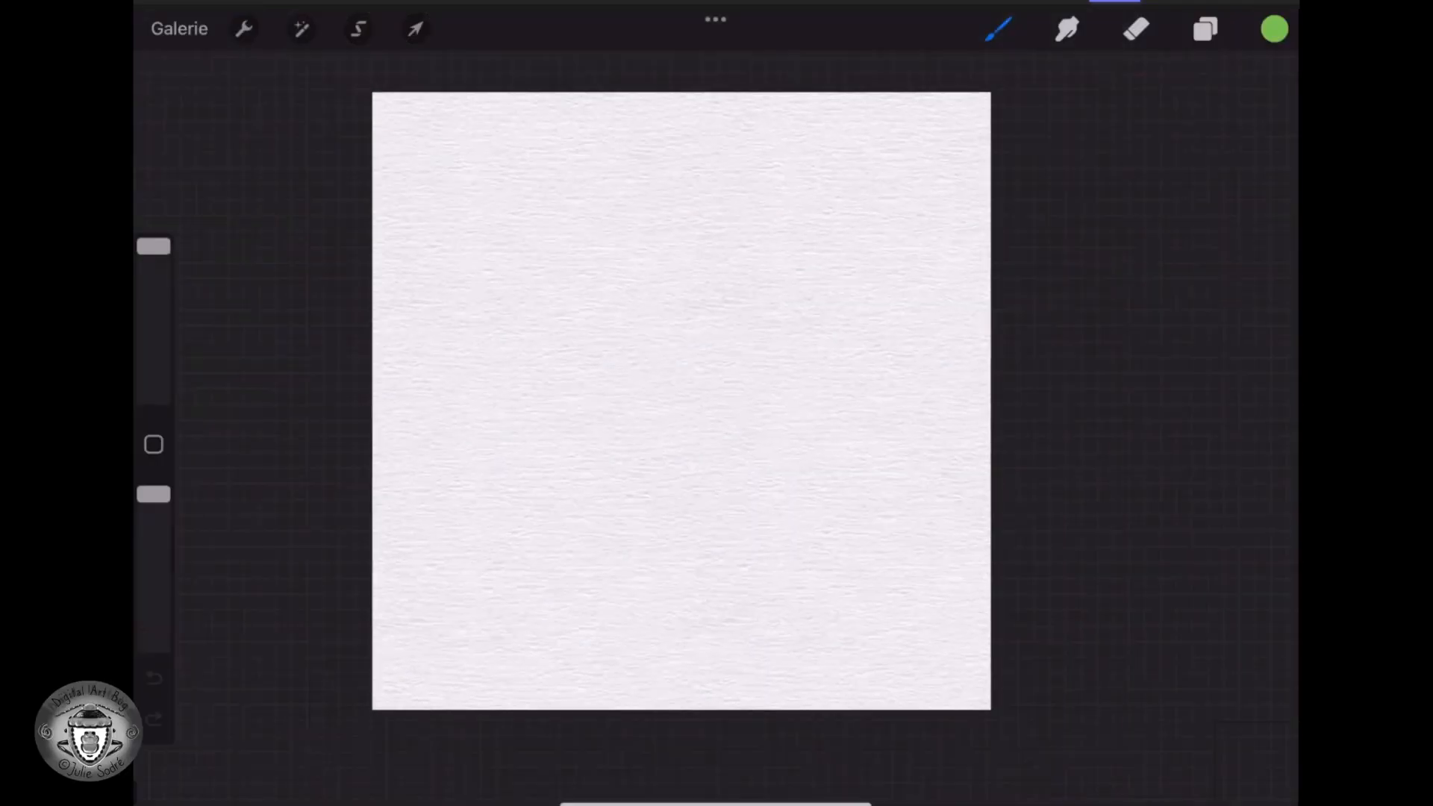
pyautogui.click(1205, 29)
pyautogui.click(1096, 301)
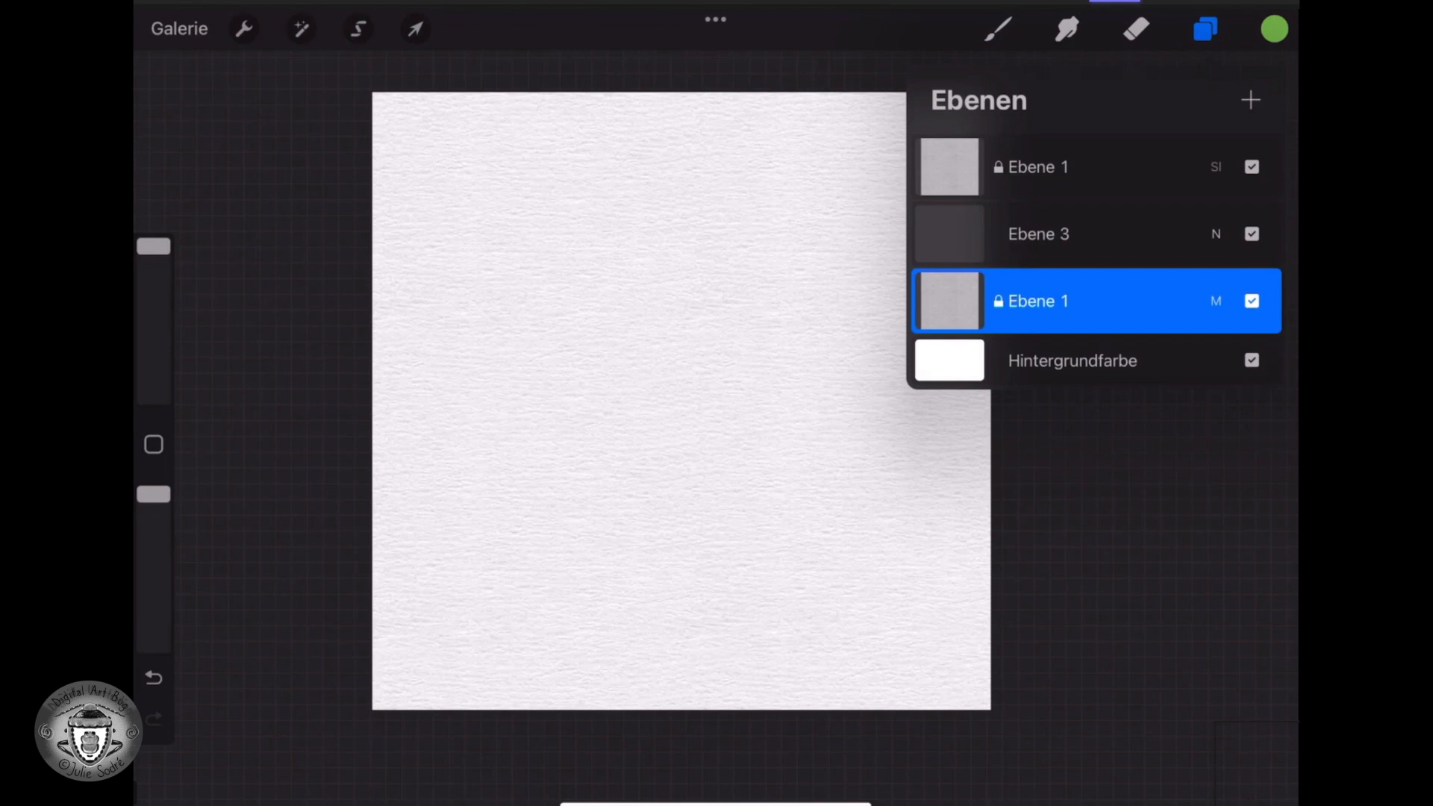
pyautogui.click(950, 301)
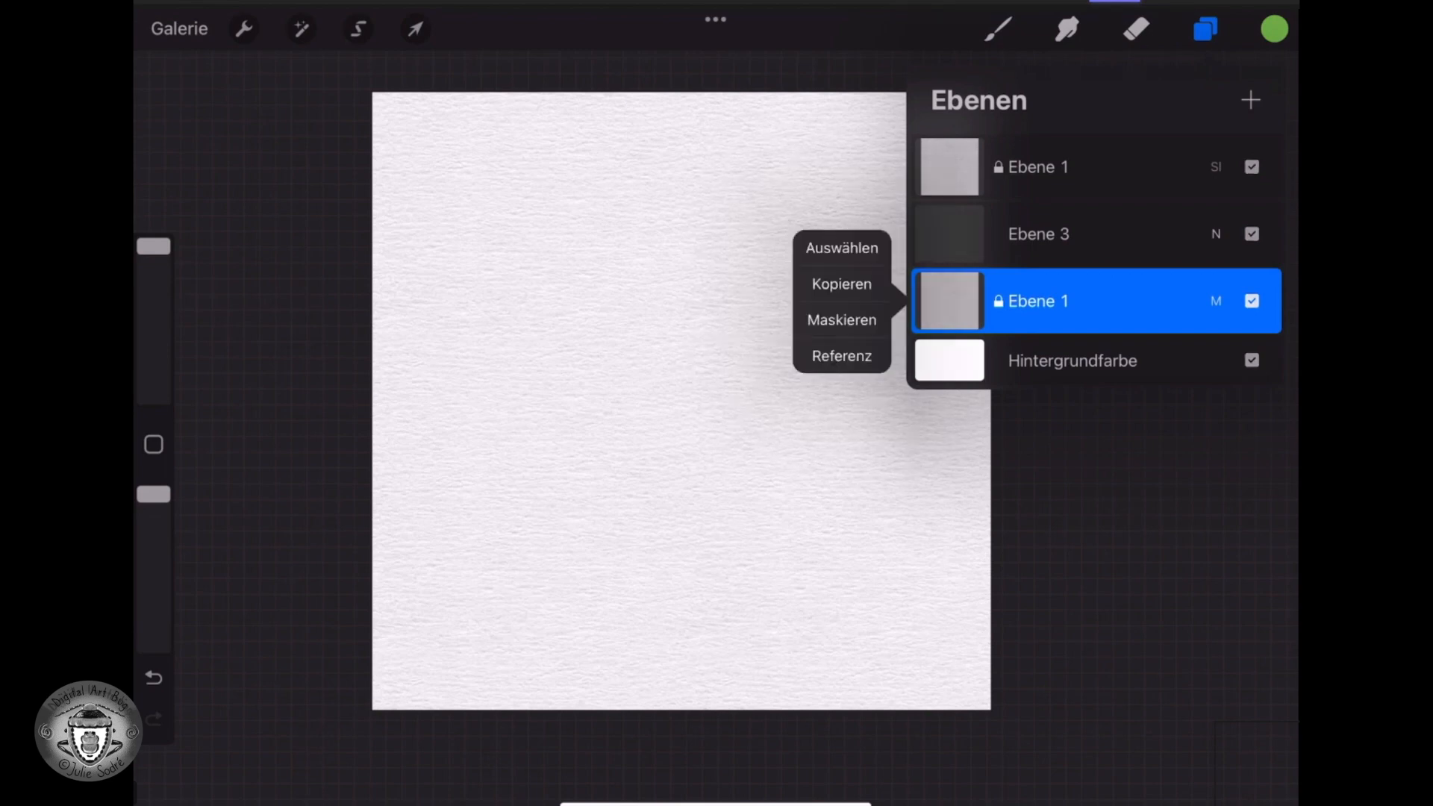
pyautogui.click(950, 301)
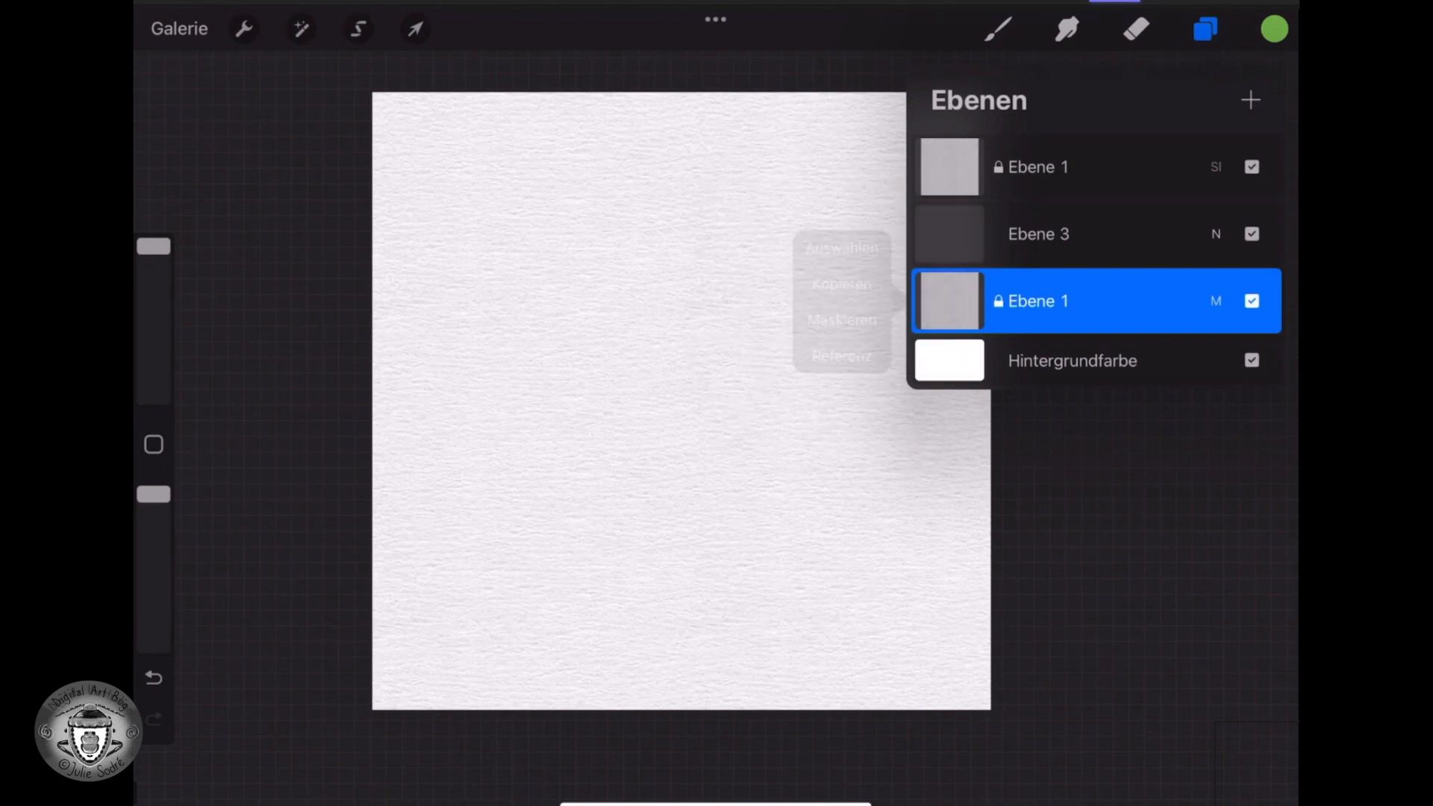
# - Unlock the lower Ebene 1 layer and check its blend mode and opacity settings
pyautogui.moveTo(1195, 301); pyautogui.dragTo(941, 301)
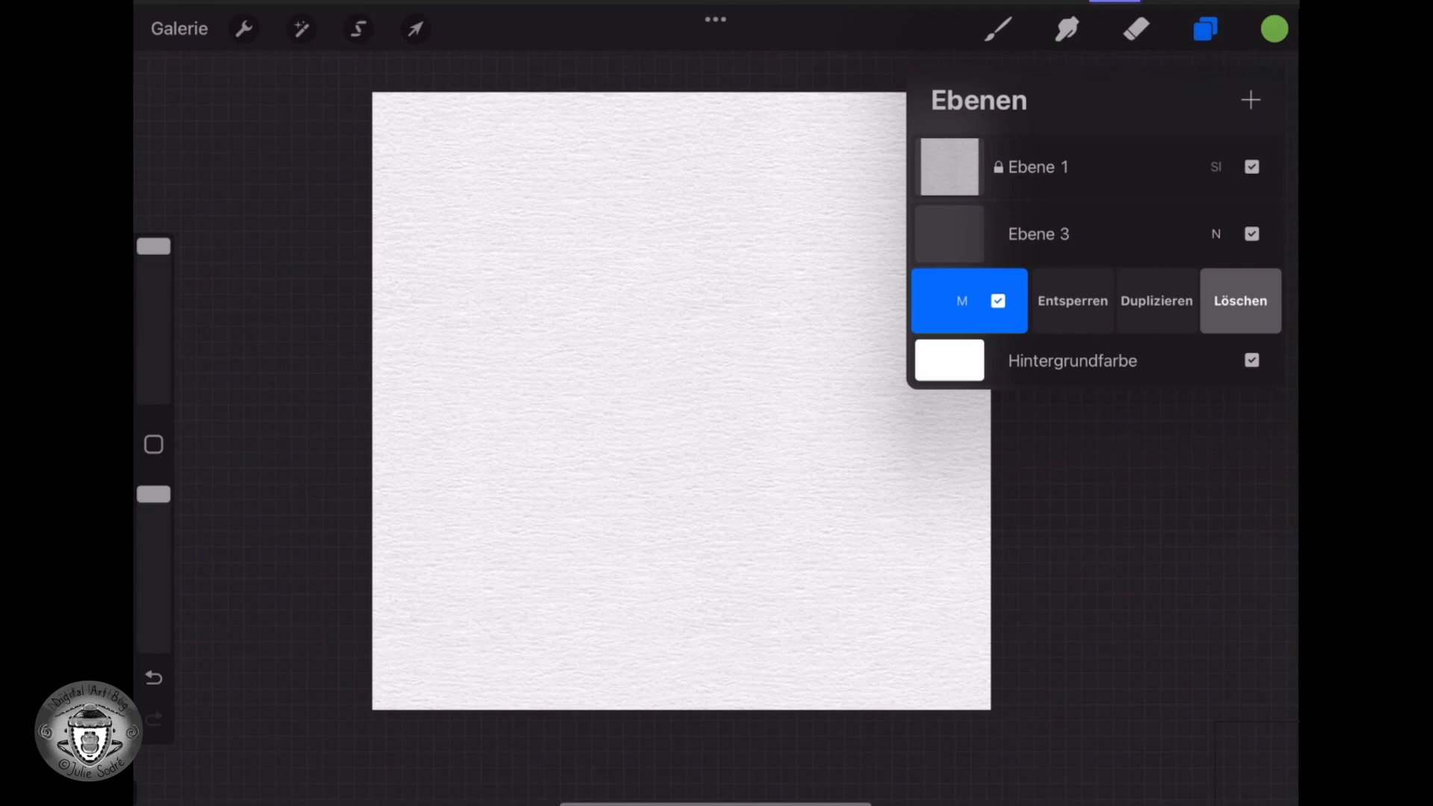
pyautogui.click(1073, 301)
pyautogui.click(1216, 300)
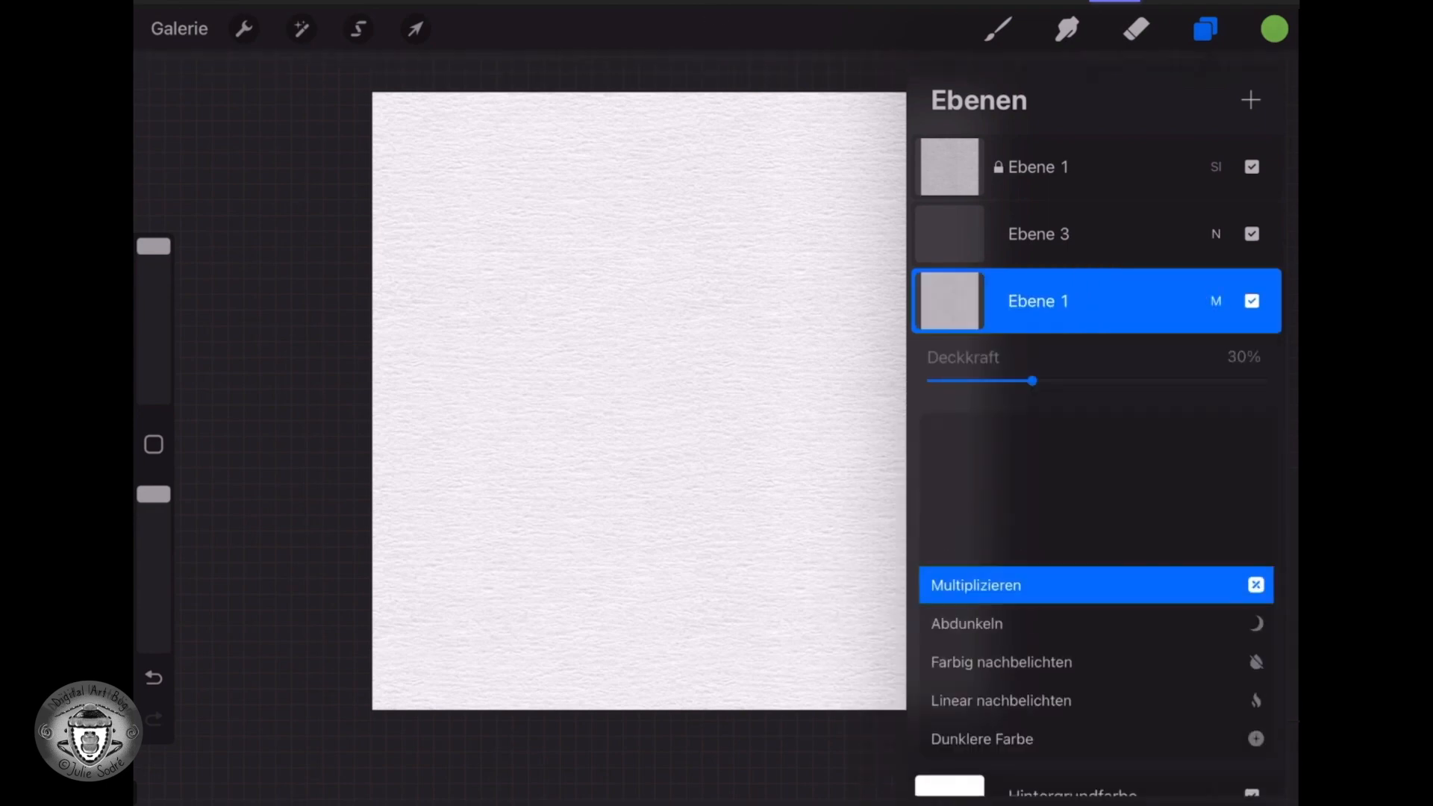
pyautogui.click(1216, 301)
# - Tint the background colour pale pink and lock the lower Ebene 1 layer again
pyautogui.click(1074, 361)
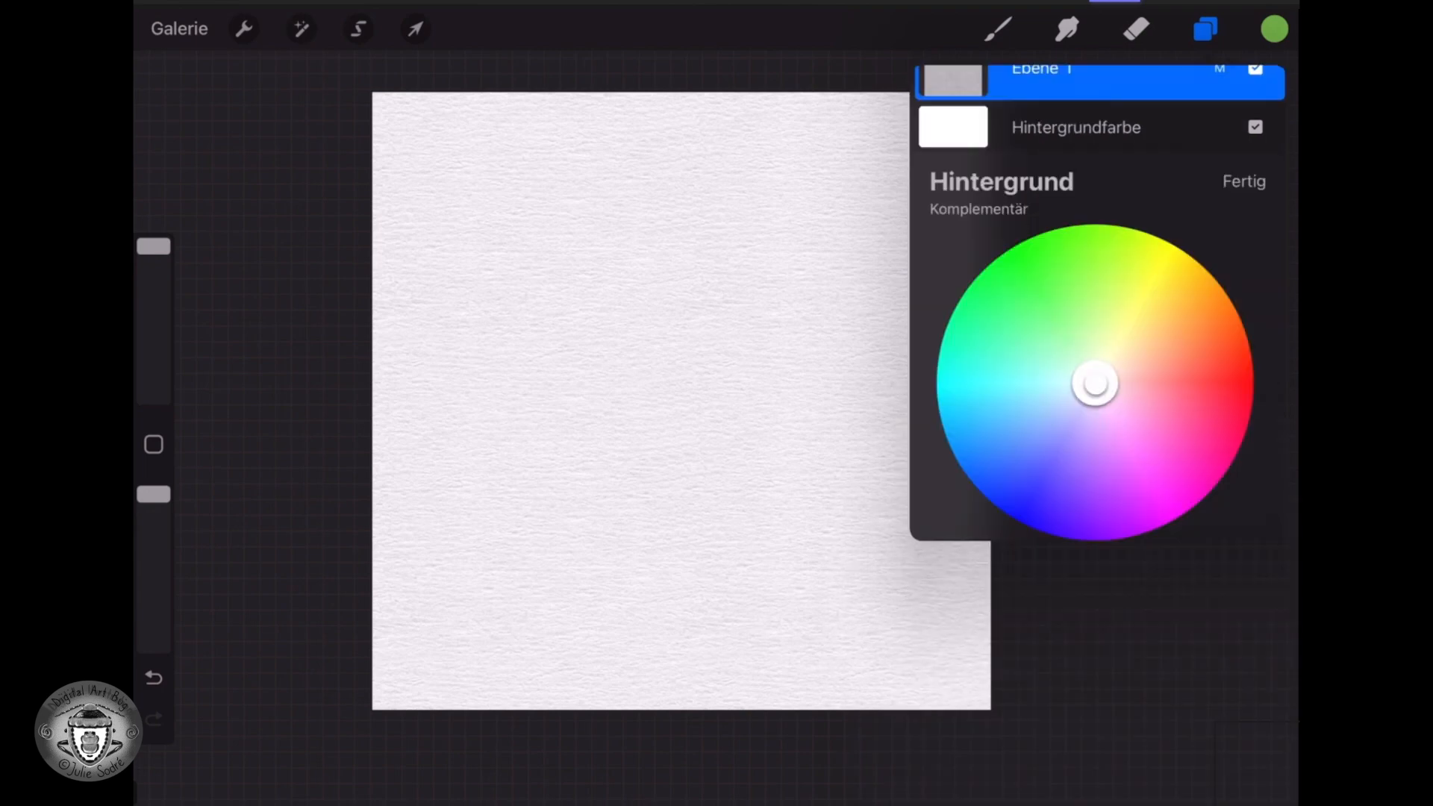
pyautogui.moveTo(1101, 291)
pyautogui.mouseDown()
pyautogui.moveTo(1116, 277)
pyautogui.moveTo(1108, 286)
pyautogui.mouseUp()
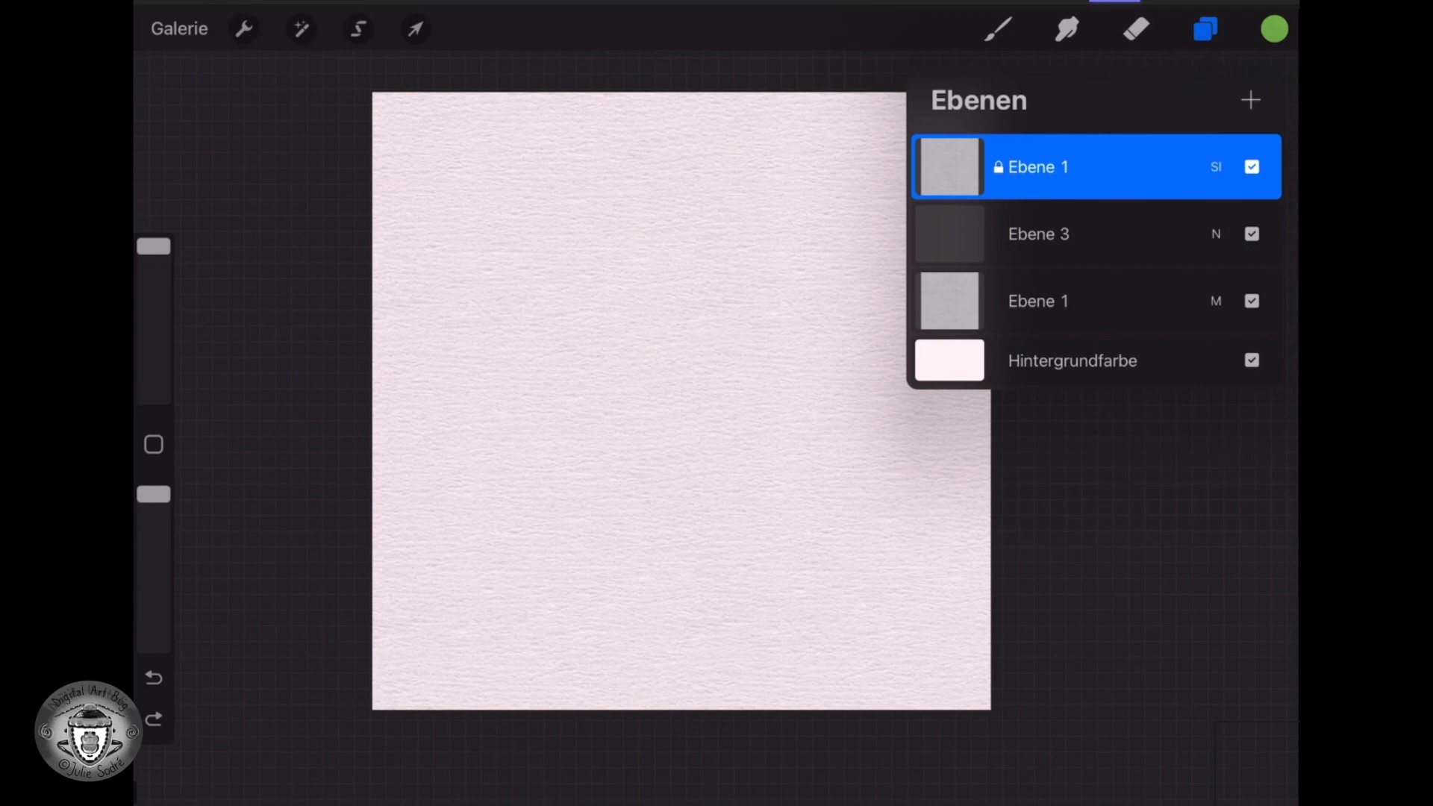
pyautogui.click(1090, 301)
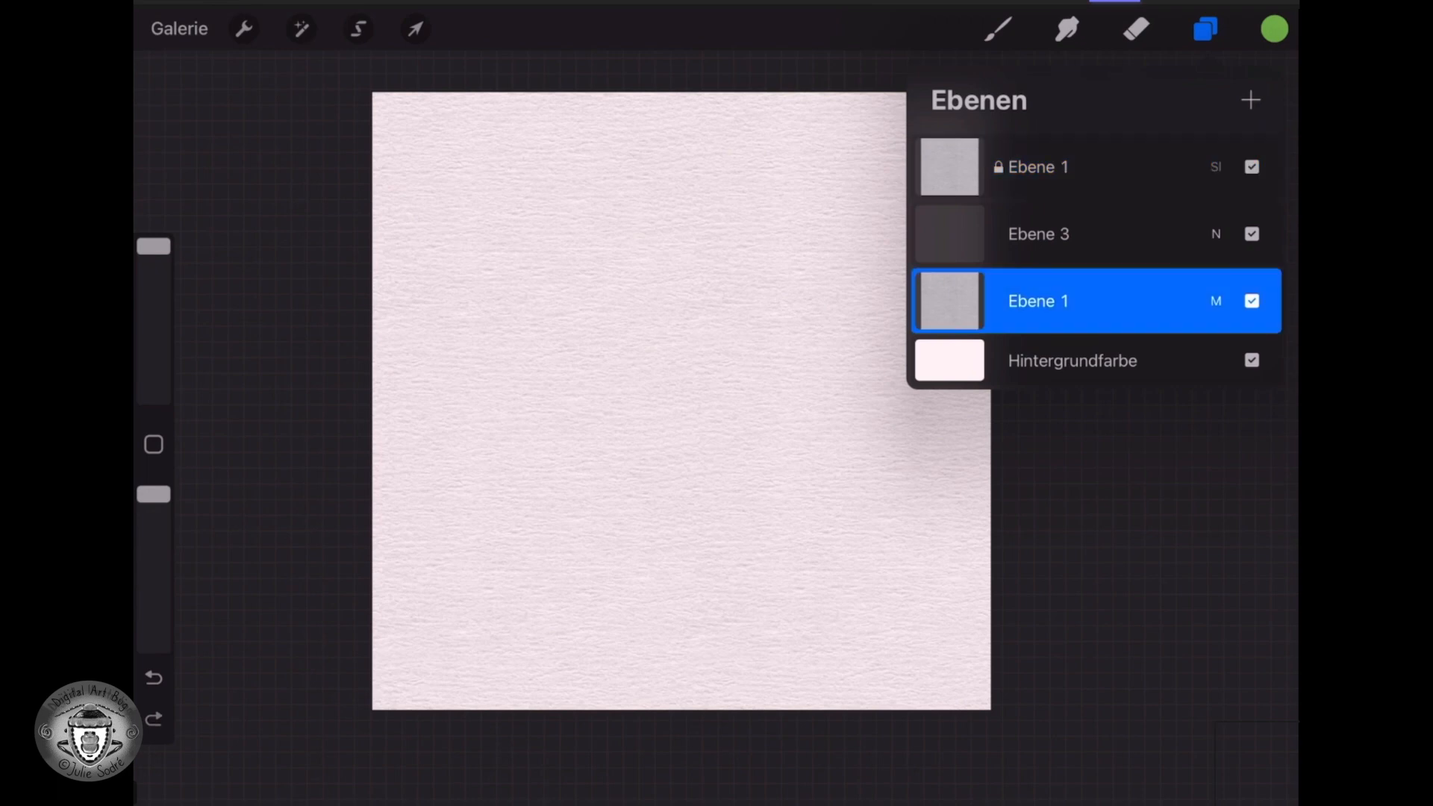
pyautogui.moveTo(1195, 301); pyautogui.dragTo(941, 301)
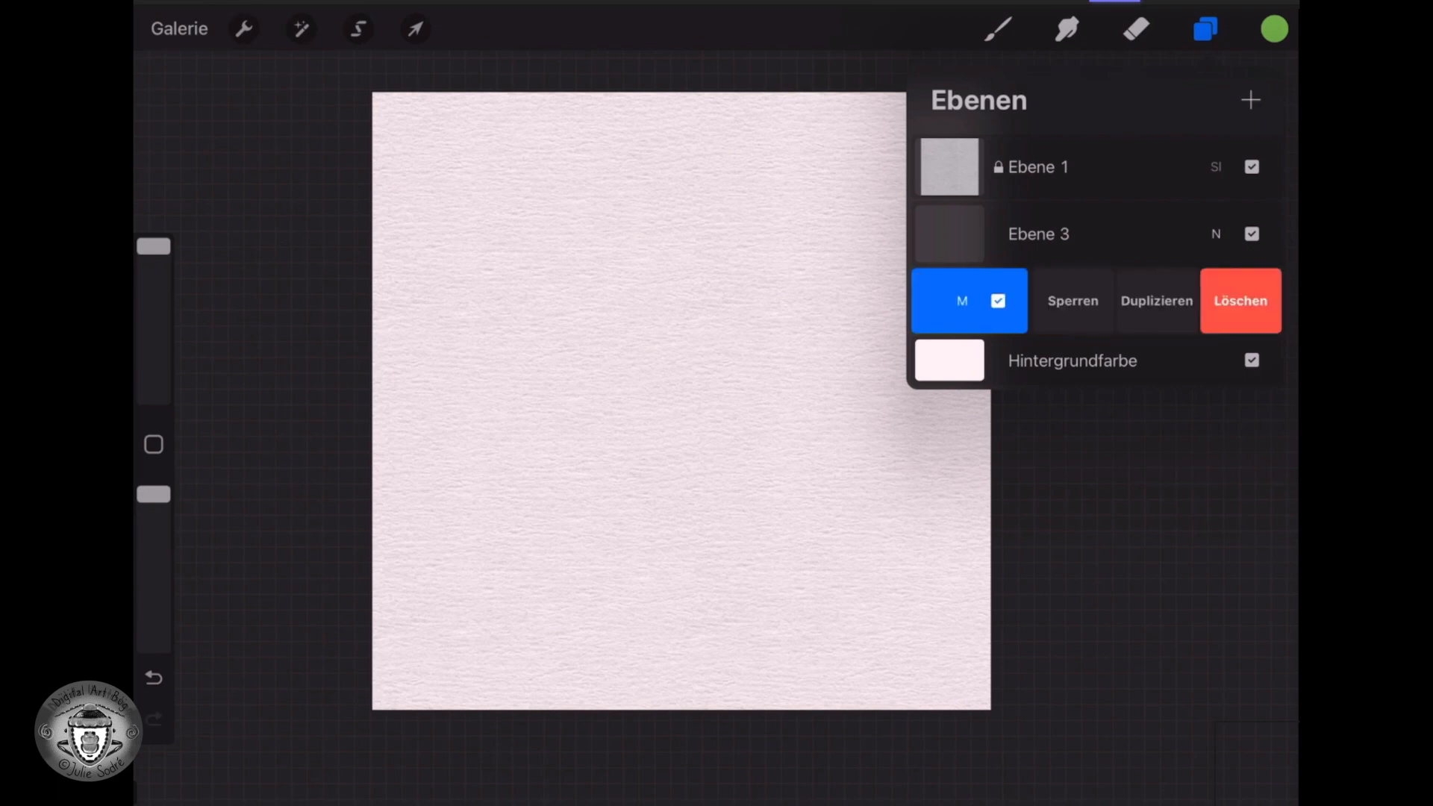
pyautogui.click(1073, 301)
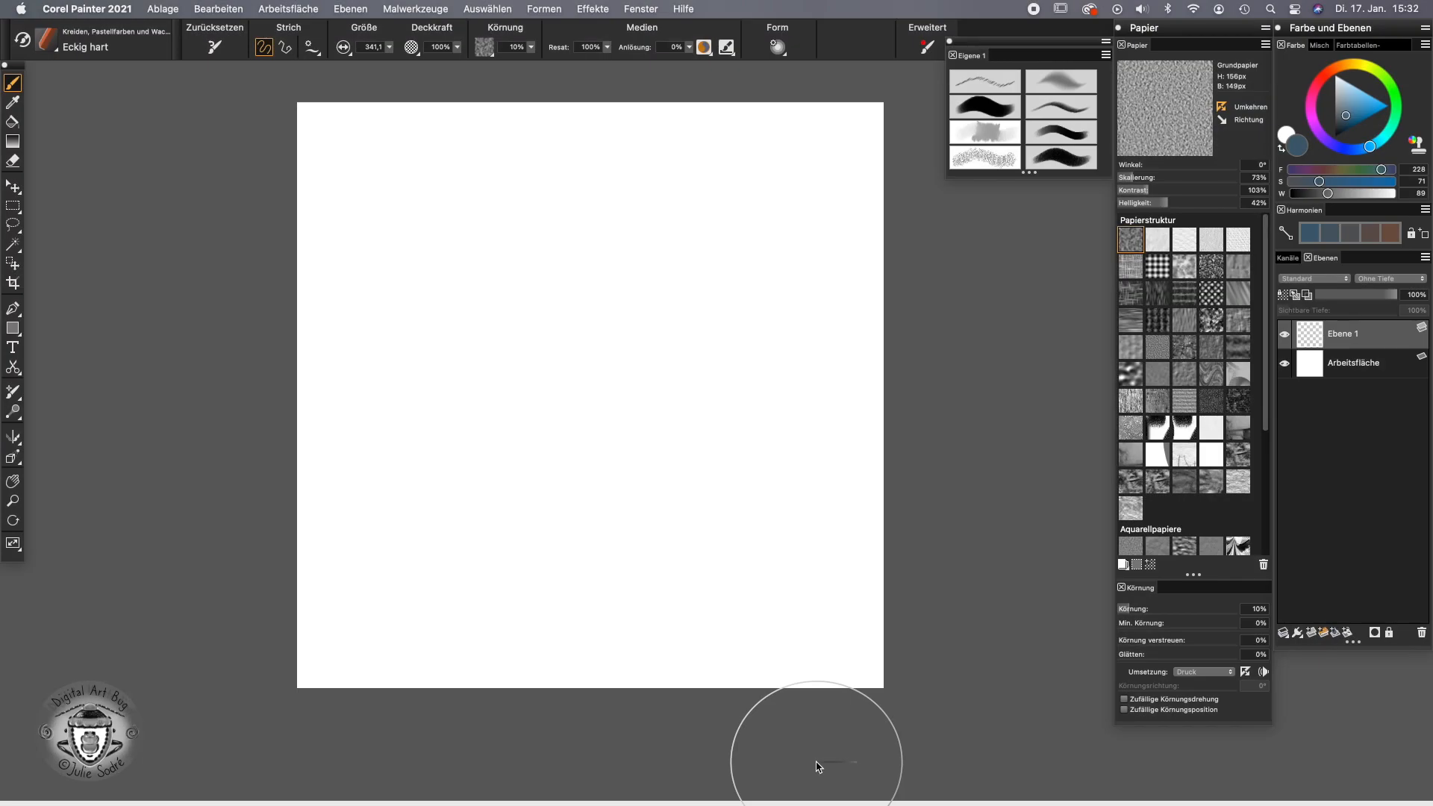
# - In Corel Painter, set the Grobes Papier texture to 100% scaling, 100% contrast and 50% brightness, and paint a large blue test patch
pyautogui.click(1209, 482)
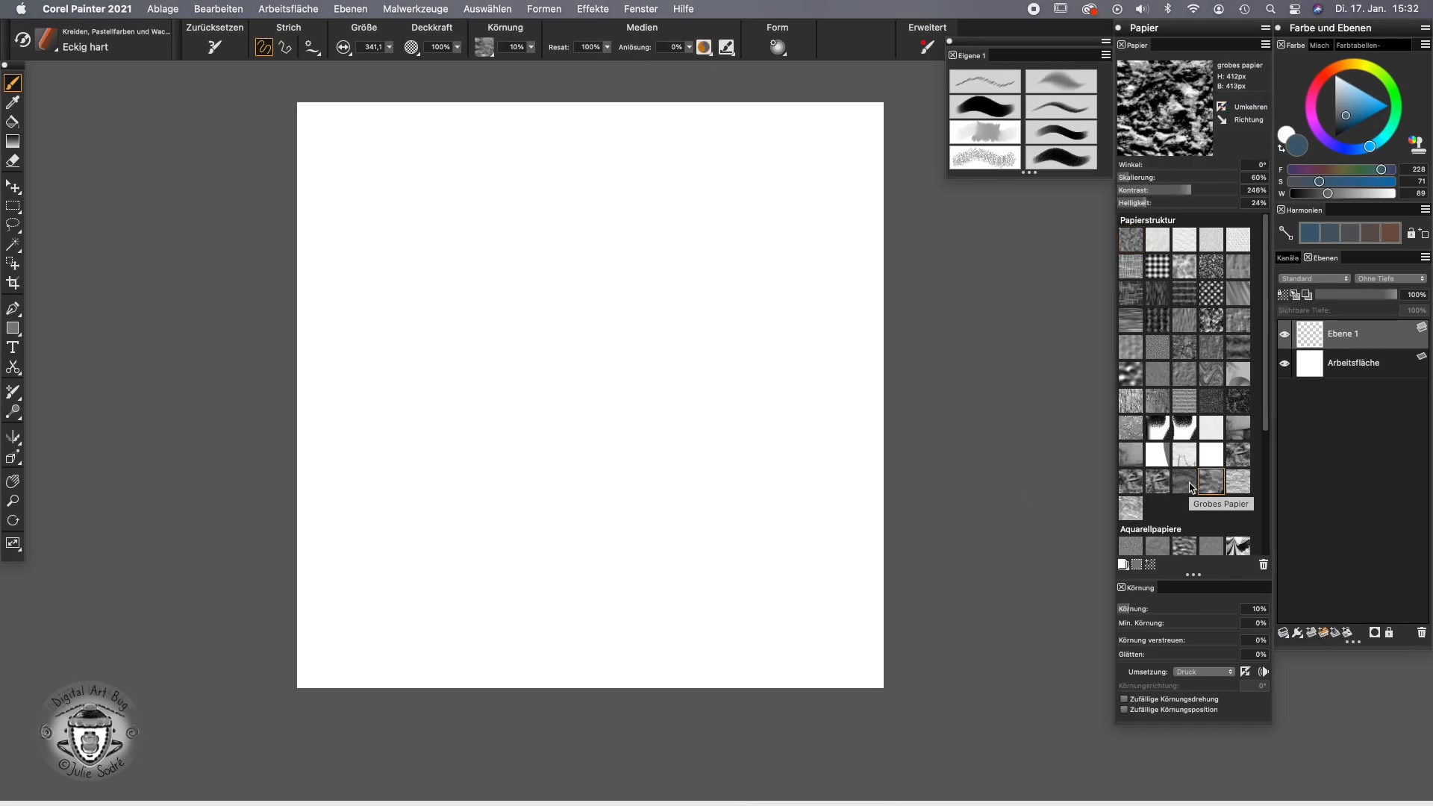
pyautogui.click(1255, 177)
pyautogui.write('100')
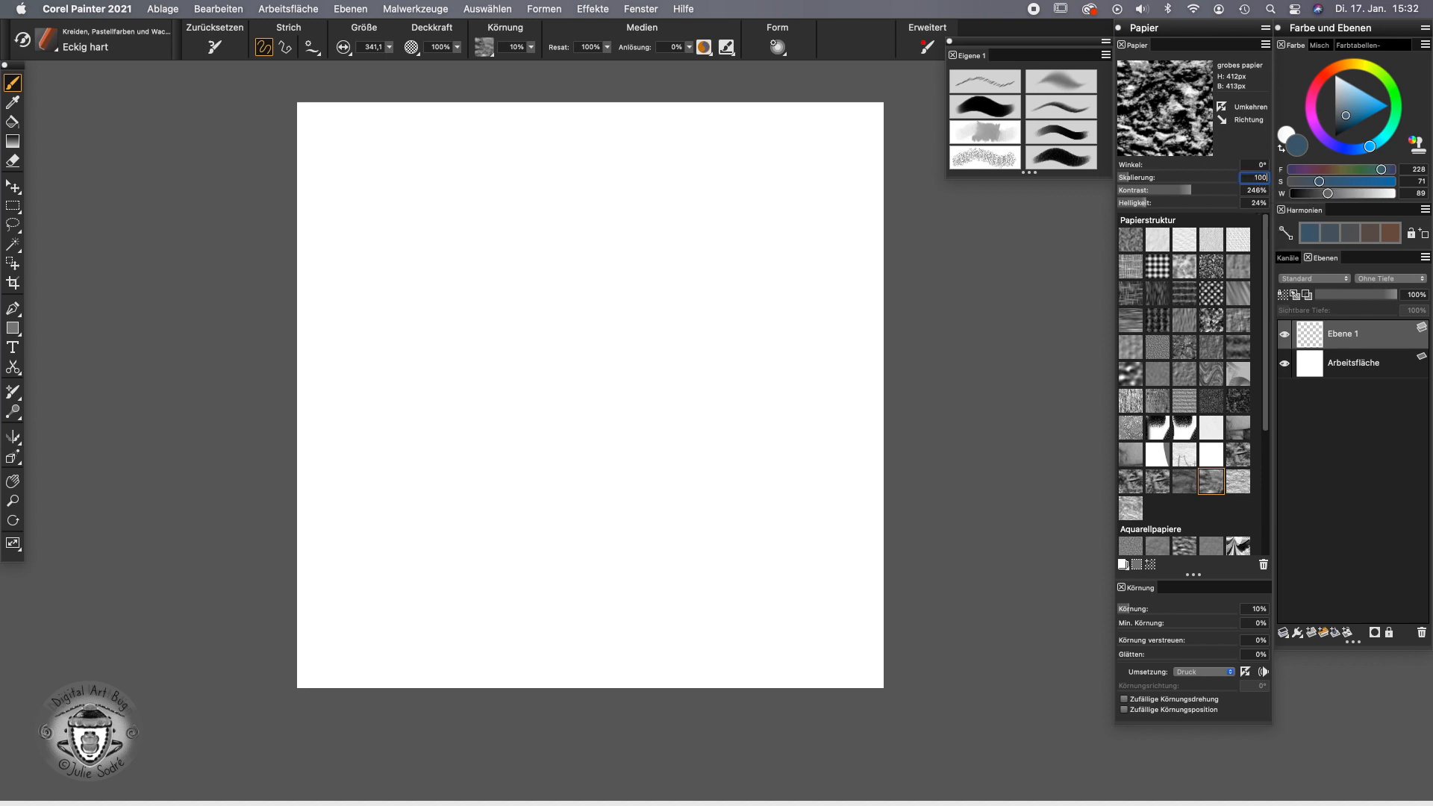
pyautogui.press('Tab')
pyautogui.write('100')
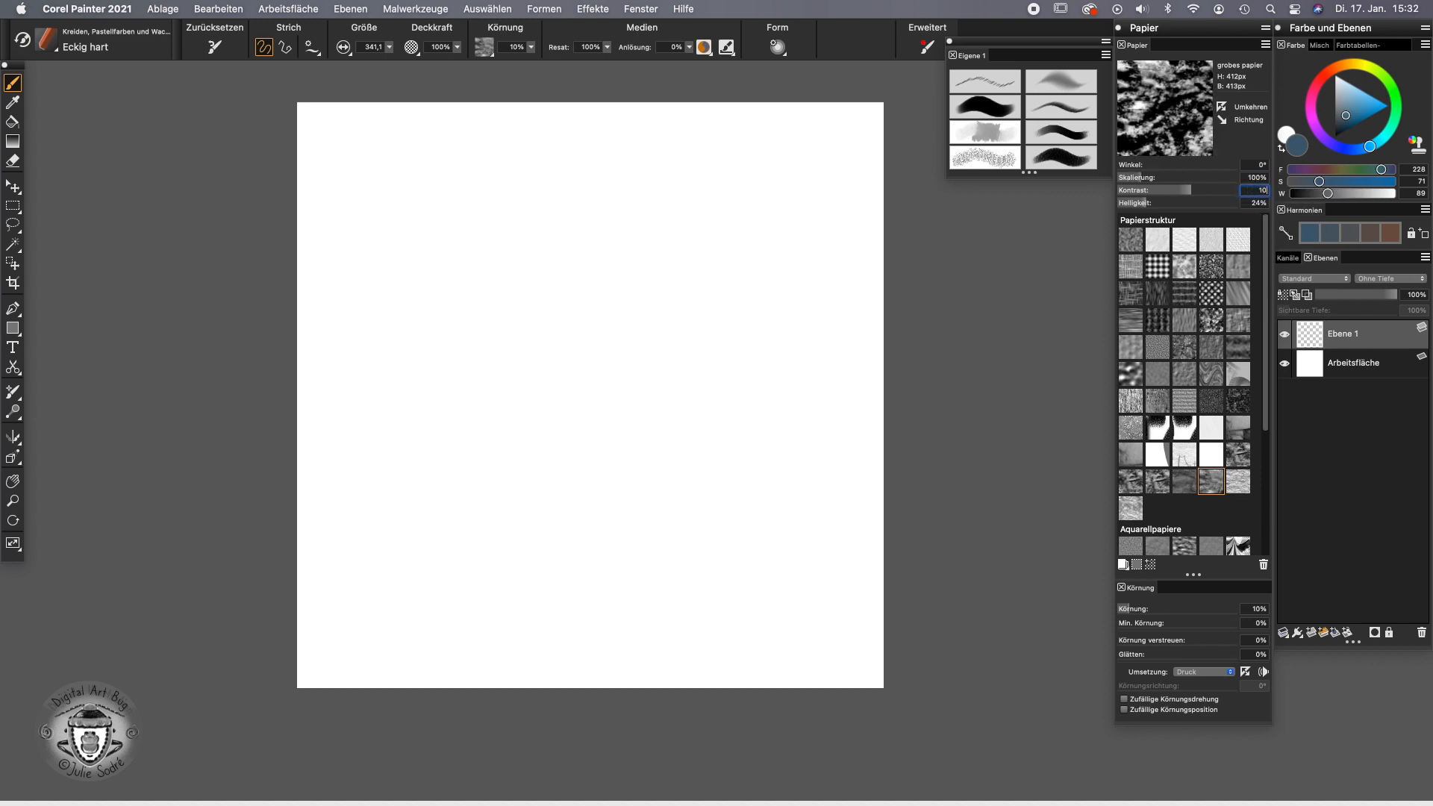
pyautogui.press('Tab')
pyautogui.write('5')
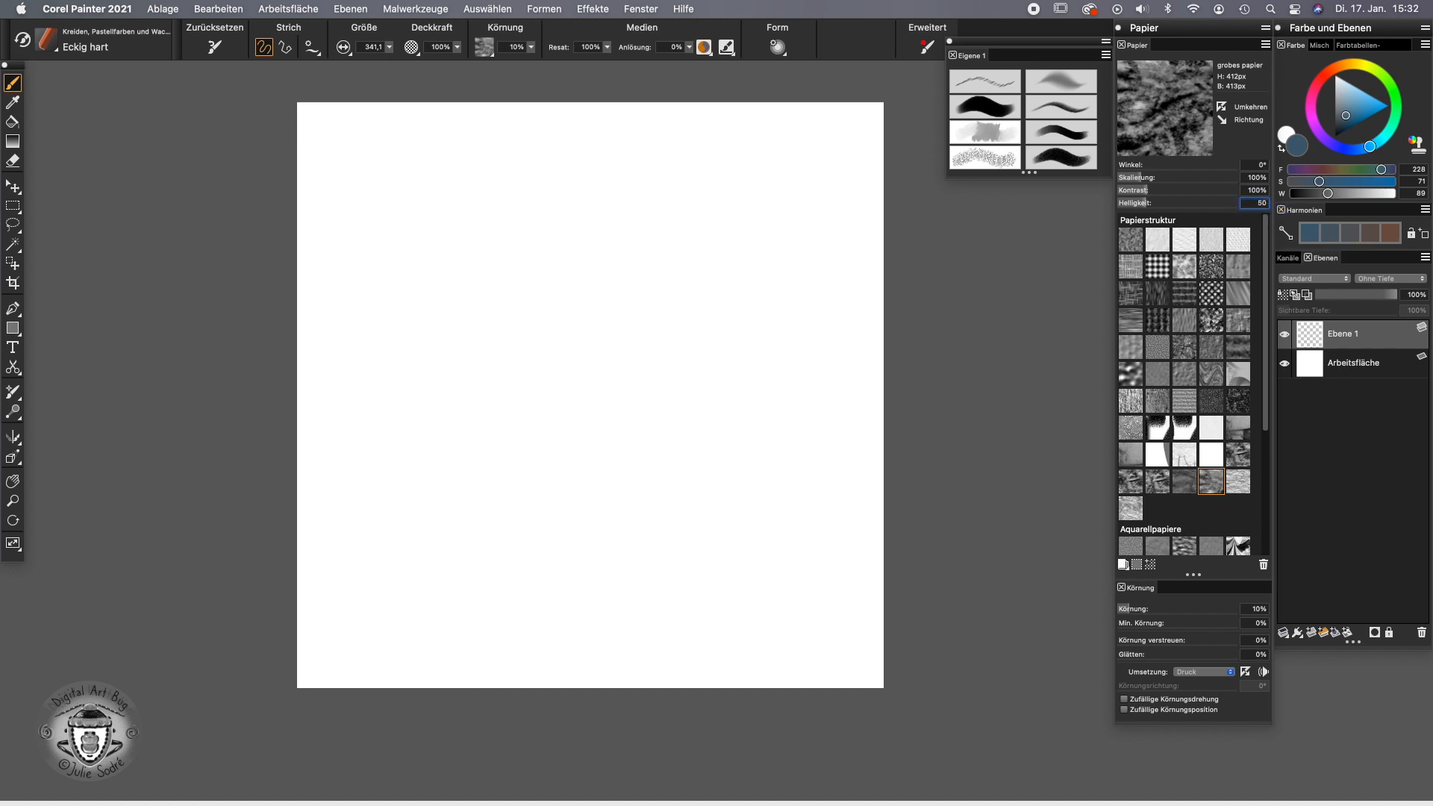
pyautogui.press('Return')
pyautogui.moveTo(401, 176)
pyautogui.mouseDown()
pyautogui.moveTo(342, 333)
pyautogui.moveTo(598, 211)
pyautogui.moveTo(516, 435)
pyautogui.moveTo(759, 397)
pyautogui.moveTo(739, 515)
pyautogui.moveTo(767, 603)
pyautogui.mouseUp()
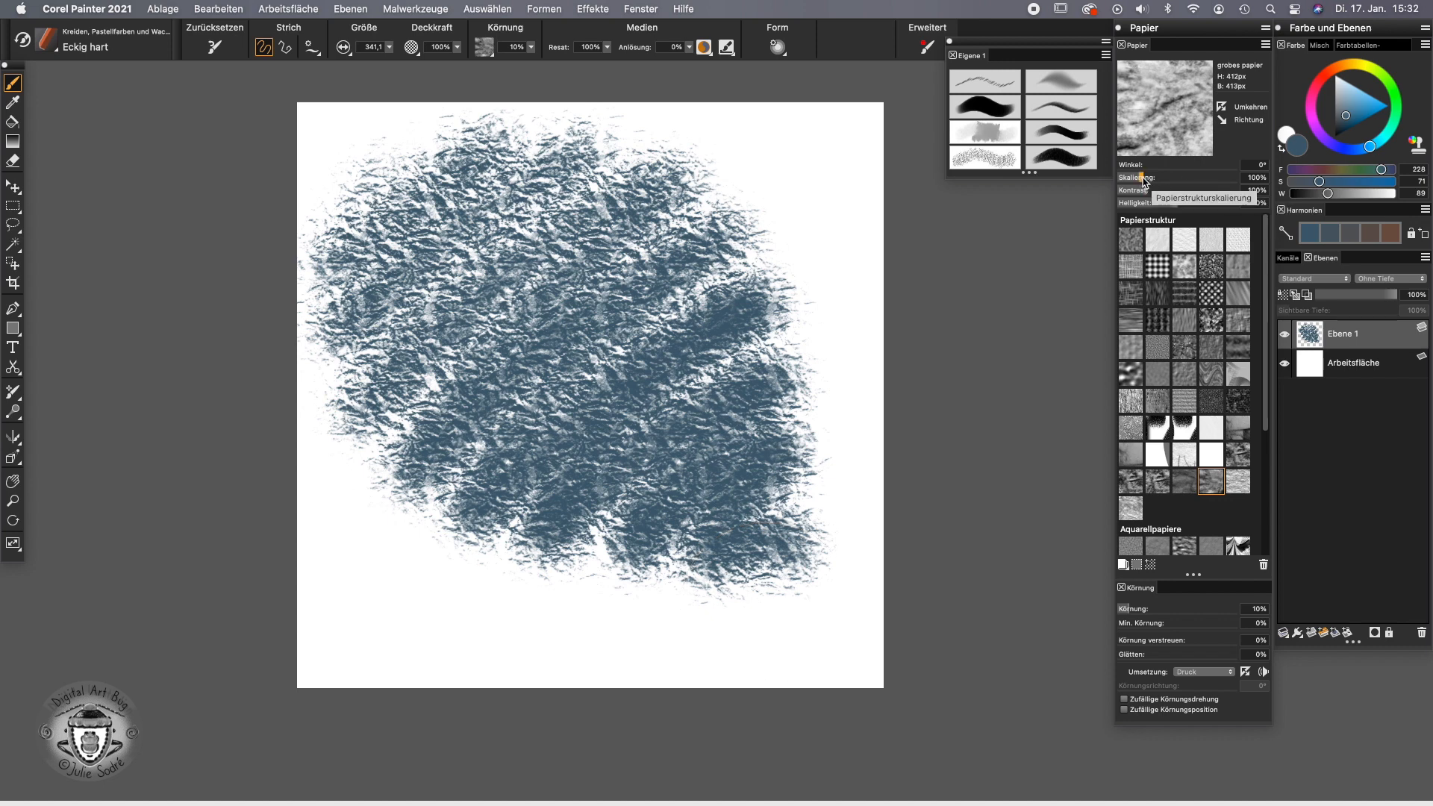
# - Set the paper scaling to 62% and replace the blue test patch with a newly painted one
pyautogui.moveTo(1143, 180); pyautogui.dragTo(1132, 179)
pyautogui.press('super+a')
pyautogui.press('BackSpace')
pyautogui.moveTo(448, 317)
pyautogui.mouseDown()
pyautogui.moveTo(598, 224)
pyautogui.moveTo(650, 288)
pyautogui.moveTo(663, 418)
pyautogui.moveTo(746, 485)
pyautogui.moveTo(791, 350)
pyautogui.moveTo(762, 224)
pyautogui.moveTo(612, 149)
pyautogui.moveTo(432, 403)
pyautogui.moveTo(458, 525)
pyautogui.moveTo(674, 614)
pyautogui.moveTo(677, 663)
pyautogui.mouseUp()
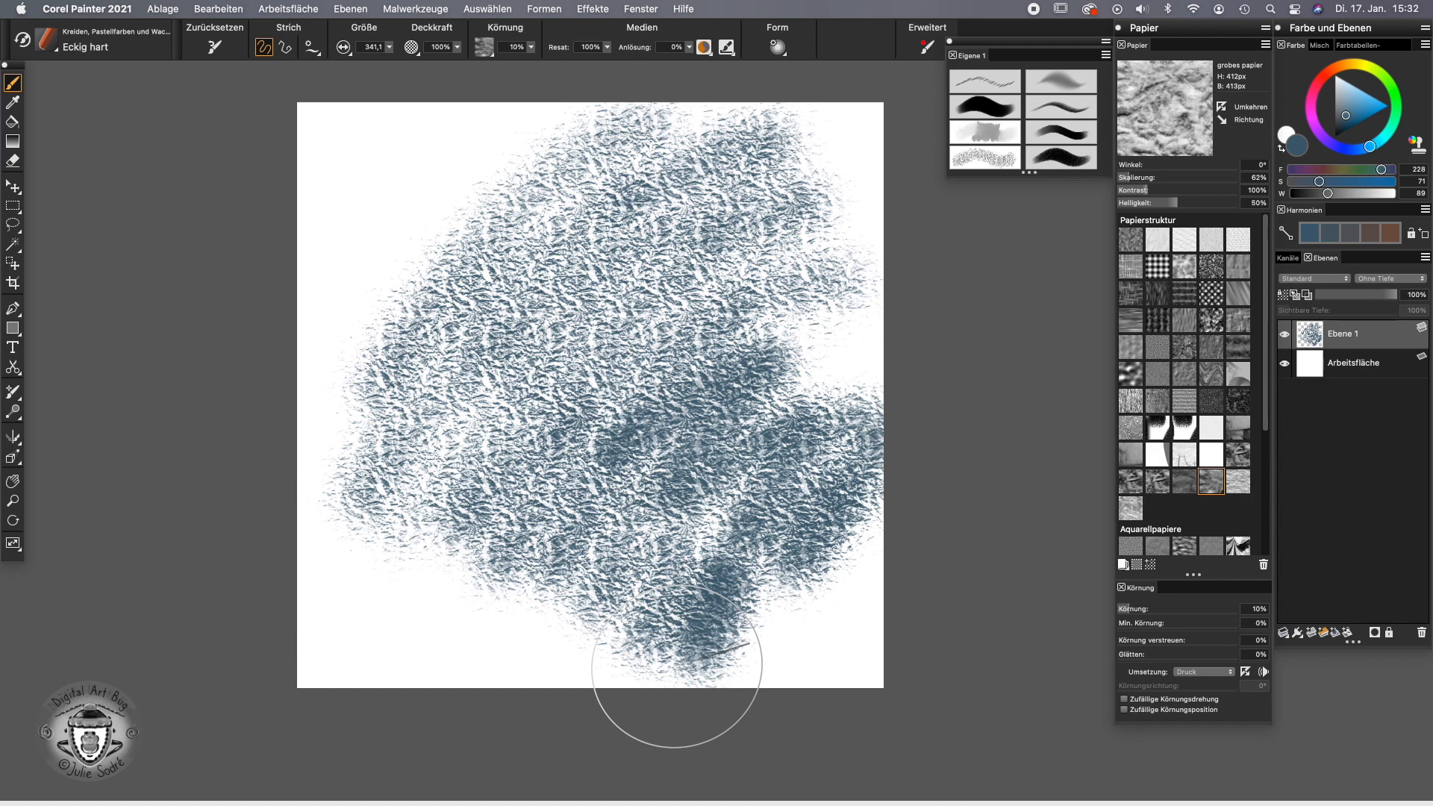
# - Set the paper contrast to 90% and brightness to 41%, and paint separate blue test spots
pyautogui.moveTo(1150, 193); pyautogui.dragTo(1132, 192)
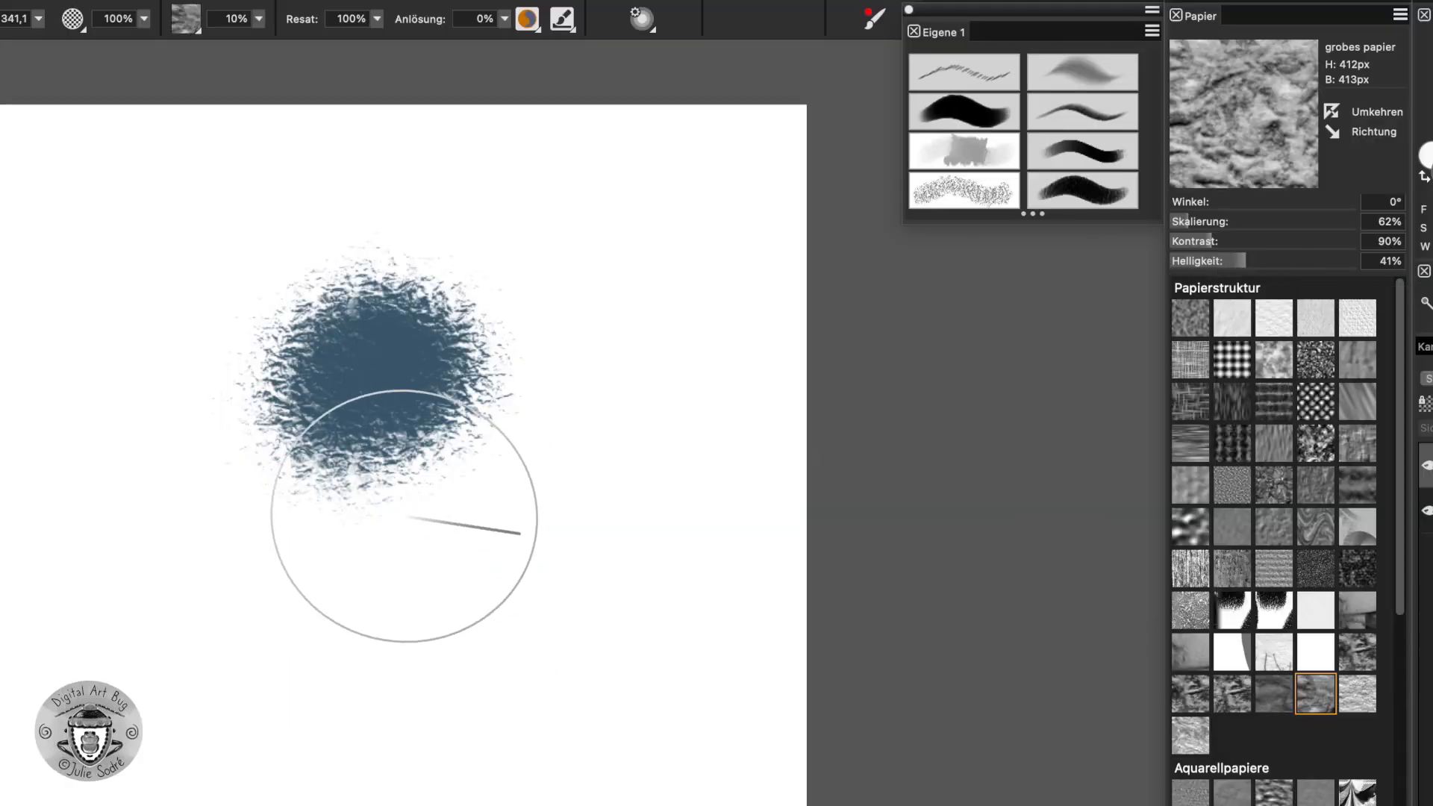
pyautogui.moveTo(384, 502)
pyautogui.mouseDown()
pyautogui.moveTo(404, 528)
pyautogui.moveTo(283, 548)
pyautogui.moveTo(306, 508)
pyautogui.moveTo(375, 509)
pyautogui.mouseUp()
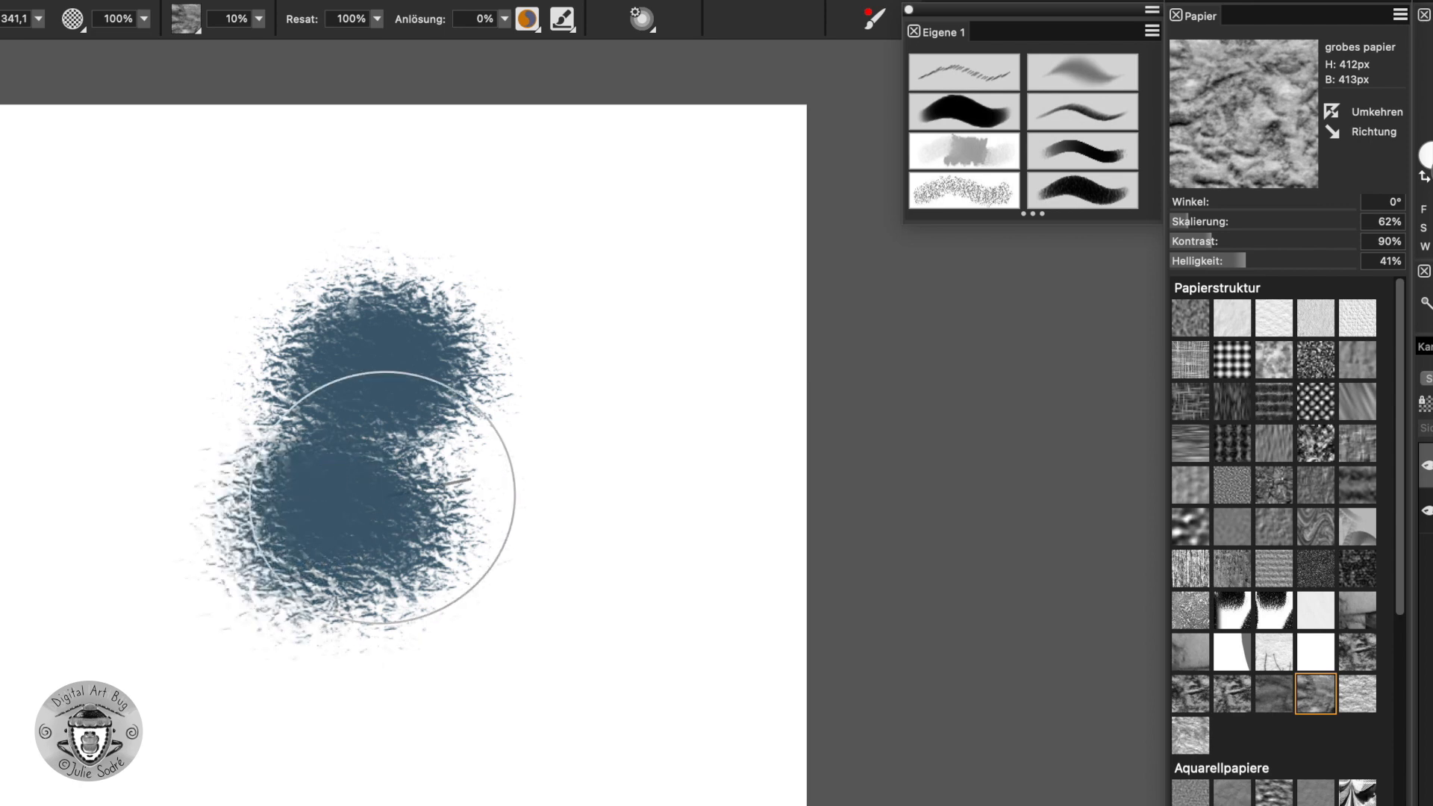
pyautogui.moveTo(601, 482)
pyautogui.mouseDown()
pyautogui.moveTo(610, 471)
pyautogui.moveTo(622, 508)
pyautogui.mouseUp()
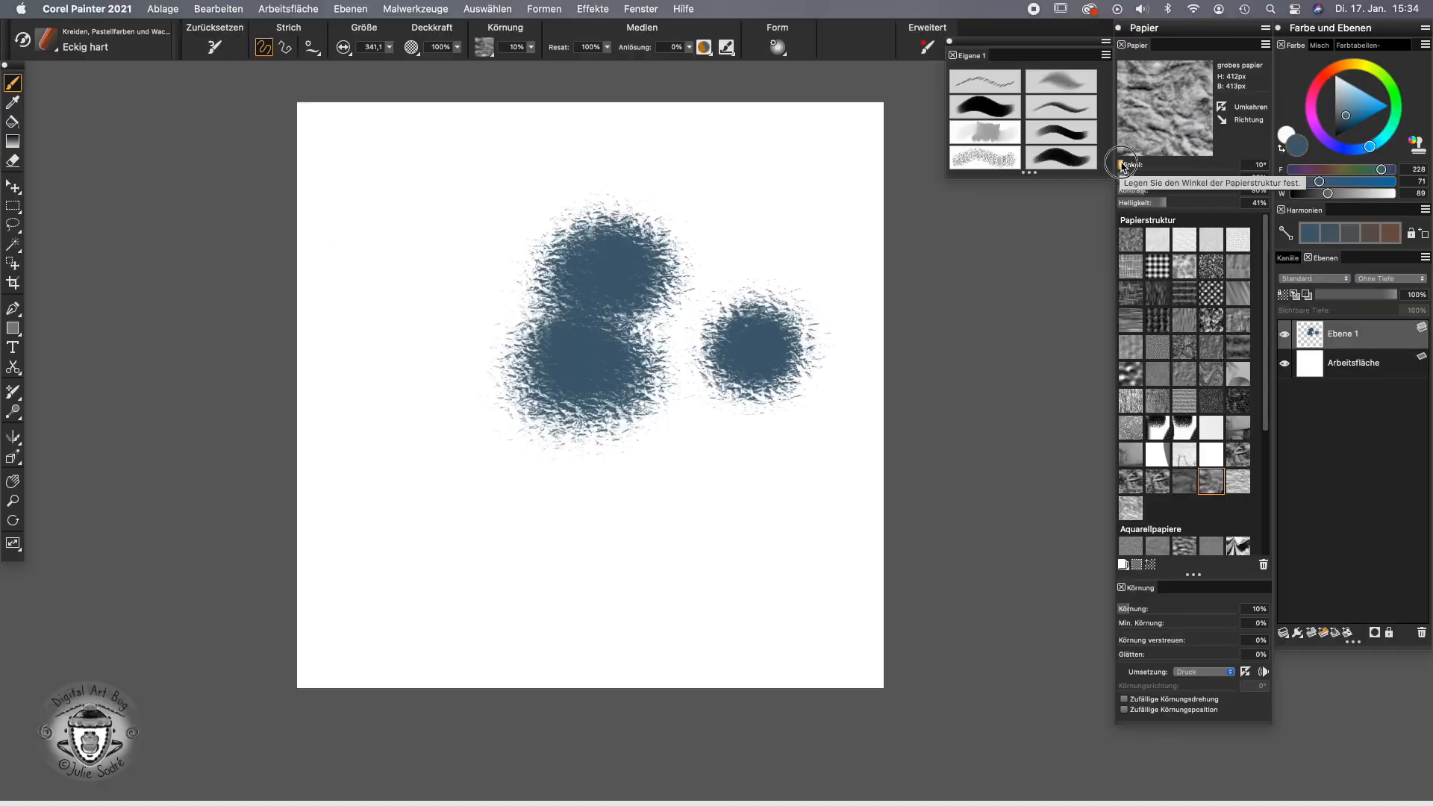
# - Paint overlapping green test patches below the blue spots with the paper angle set to 20° and 34°
pyautogui.moveTo(1173, 202); pyautogui.dragTo(1181, 202)
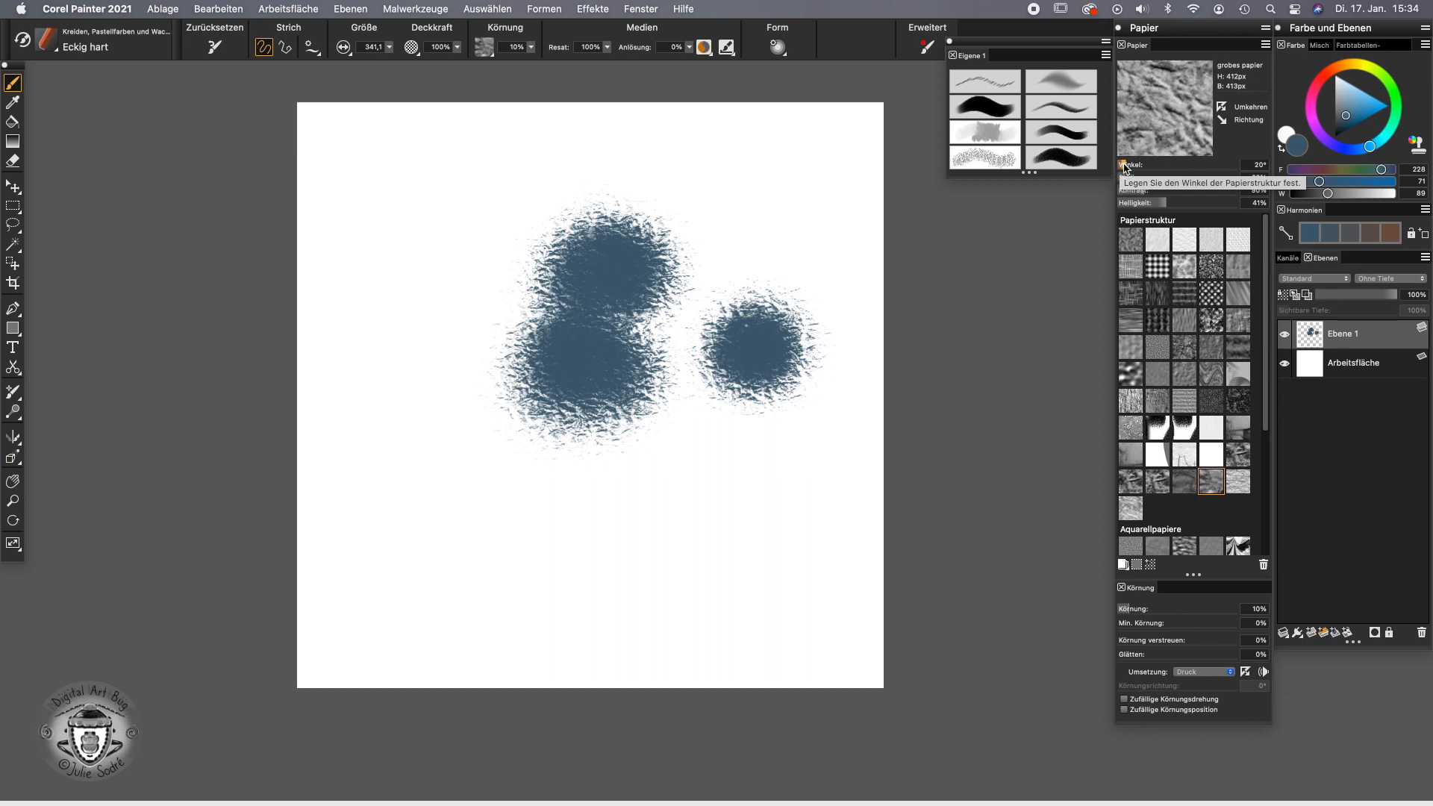
pyautogui.click(1395, 97)
pyautogui.moveTo(760, 448)
pyautogui.mouseDown()
pyautogui.moveTo(781, 423)
pyautogui.moveTo(770, 409)
pyautogui.moveTo(798, 414)
pyautogui.moveTo(735, 411)
pyautogui.moveTo(771, 449)
pyautogui.moveTo(795, 424)
pyautogui.moveTo(816, 434)
pyautogui.moveTo(787, 405)
pyautogui.moveTo(712, 547)
pyautogui.mouseUp()
pyautogui.moveTo(1125, 165); pyautogui.dragTo(1130, 165)
pyautogui.moveTo(732, 515)
pyautogui.mouseDown()
pyautogui.moveTo(686, 514)
pyautogui.moveTo(695, 475)
pyautogui.moveTo(669, 481)
pyautogui.moveTo(693, 512)
pyautogui.moveTo(656, 503)
pyautogui.moveTo(701, 461)
pyautogui.mouseUp()
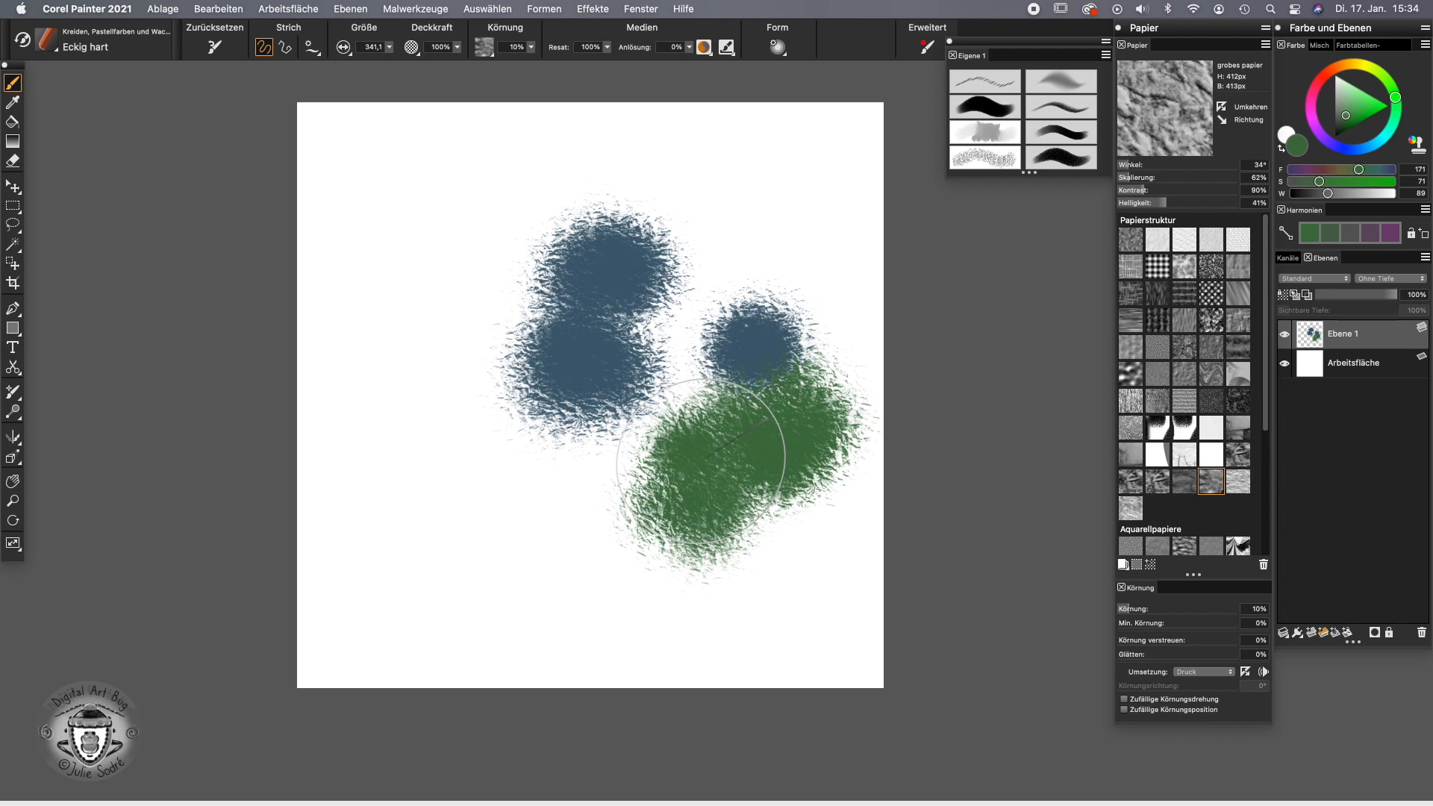
# - Paint muted grey-green over the lower green patch with the paper angle set to 47° and 68°
pyautogui.moveTo(1128, 165); pyautogui.dragTo(1133, 168)
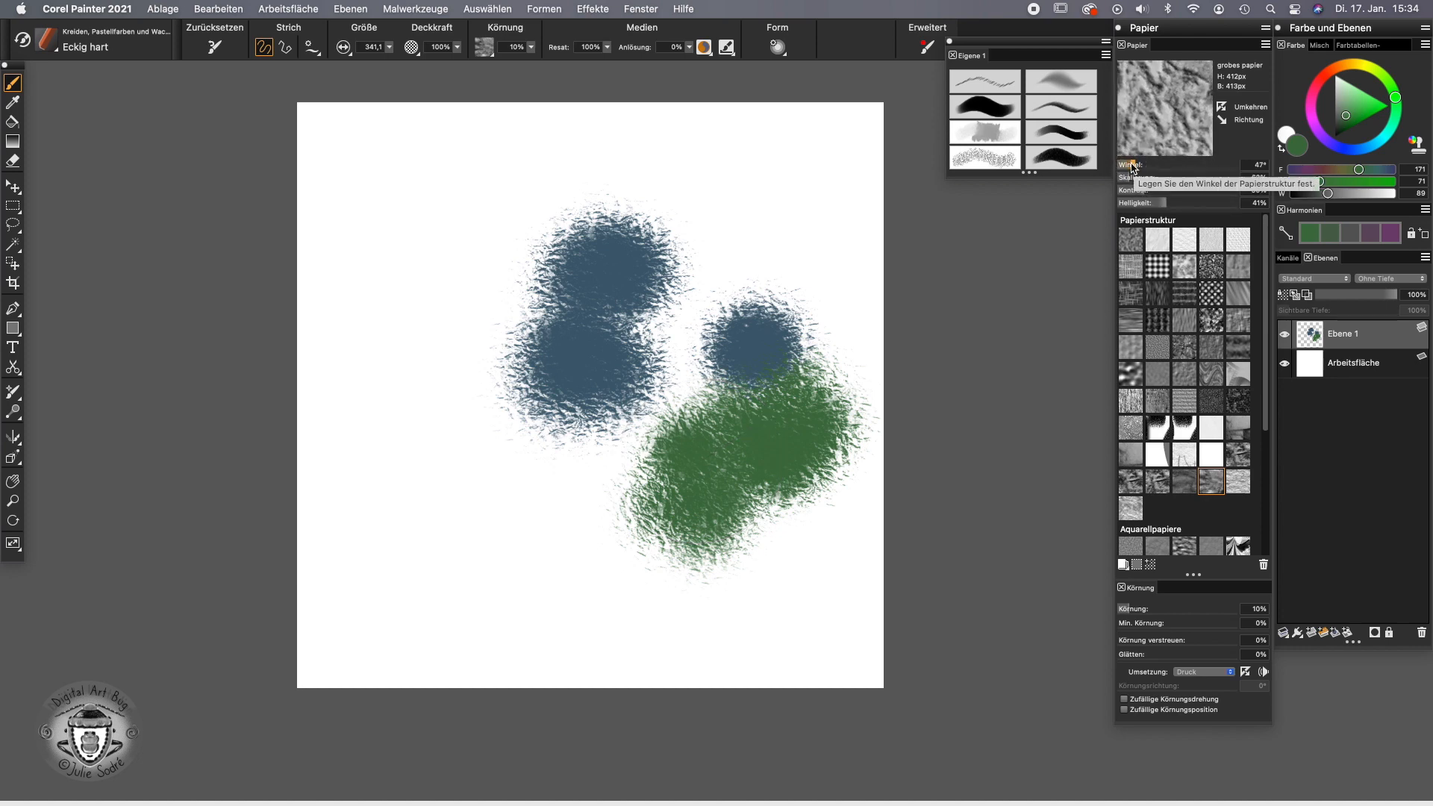
pyautogui.click(1341, 106)
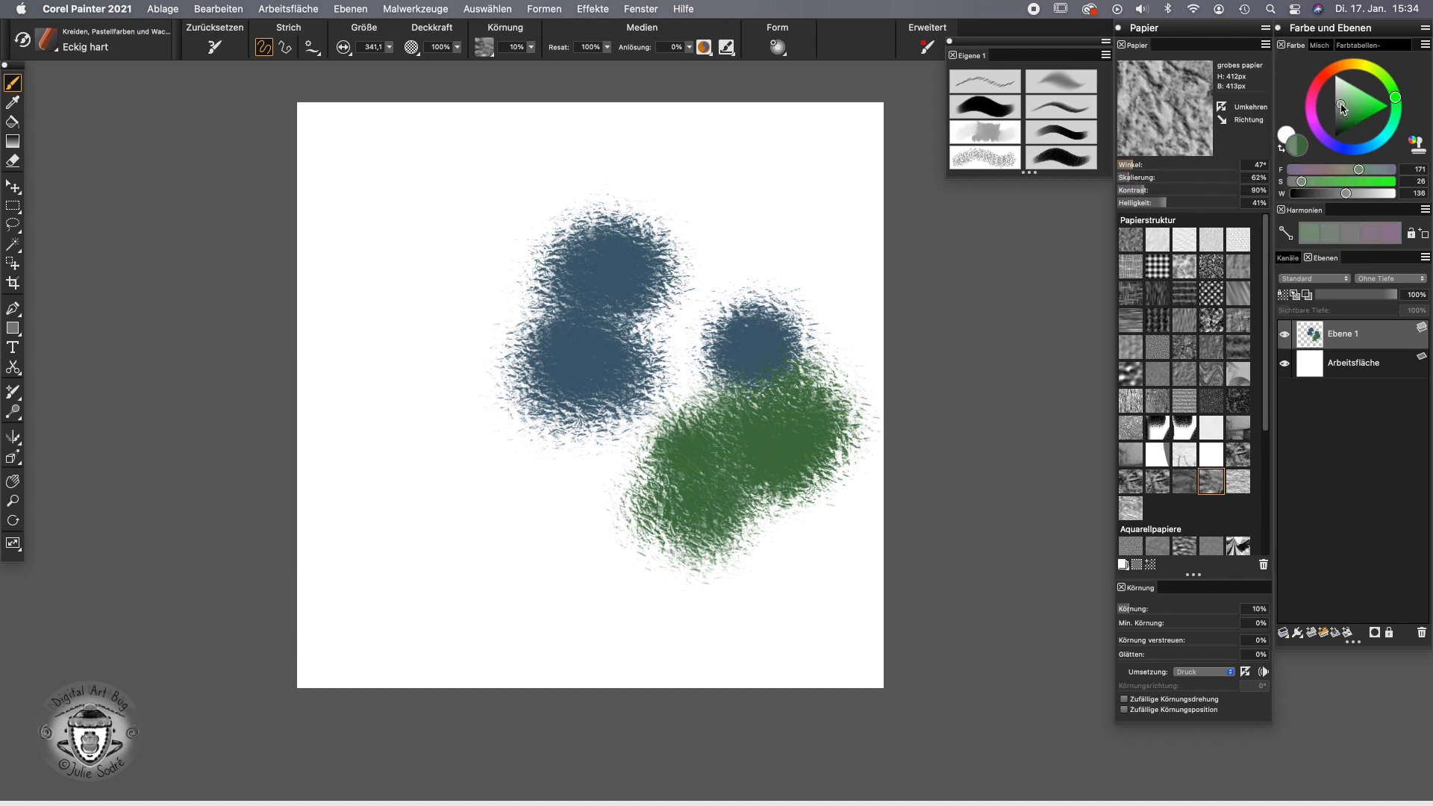
pyautogui.moveTo(704, 494)
pyautogui.mouseDown()
pyautogui.moveTo(669, 496)
pyautogui.moveTo(702, 463)
pyautogui.moveTo(683, 431)
pyautogui.moveTo(707, 493)
pyautogui.moveTo(793, 512)
pyautogui.moveTo(801, 623)
pyautogui.mouseUp()
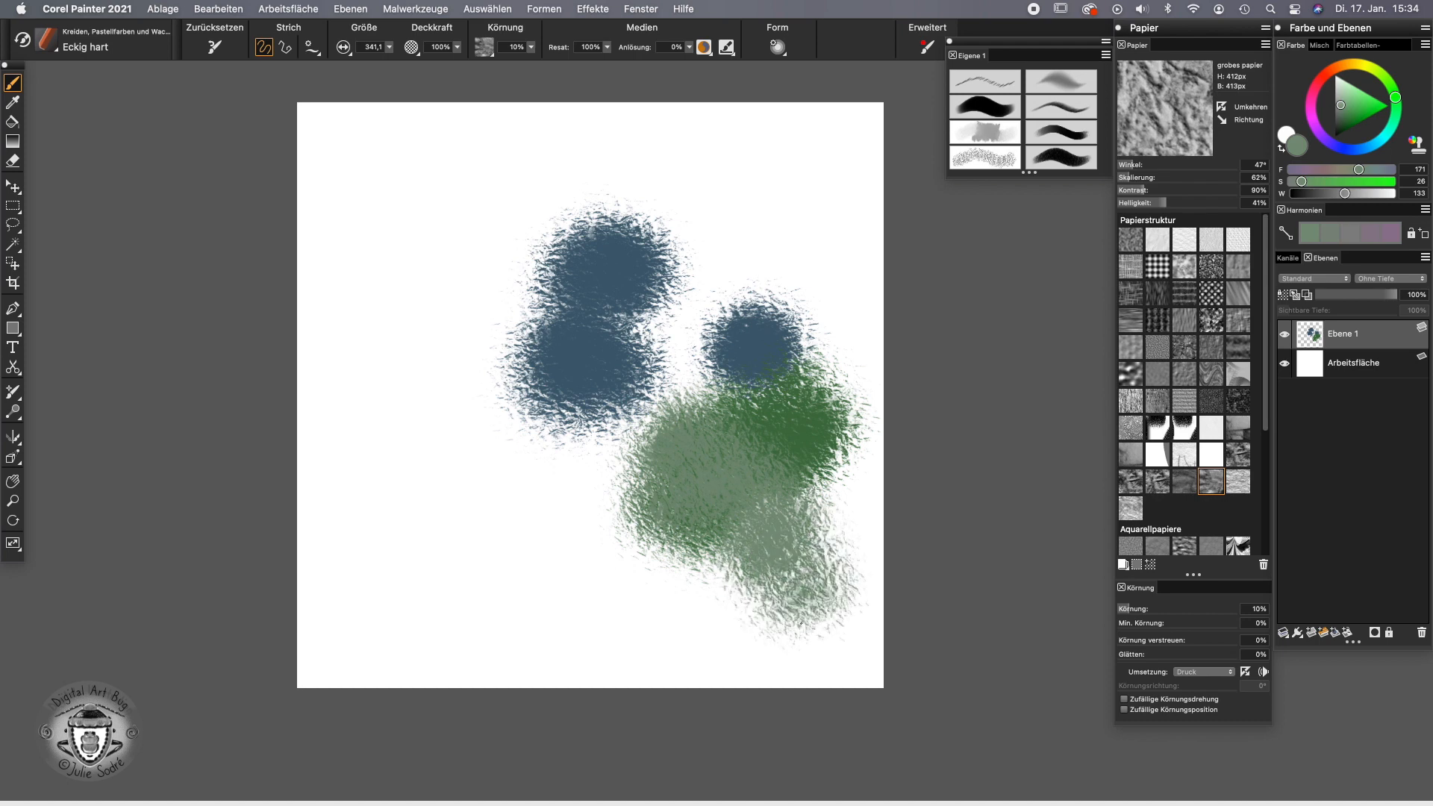
pyautogui.moveTo(1134, 165); pyautogui.dragTo(1143, 165)
pyautogui.moveTo(713, 606); pyautogui.dragTo(757, 459)
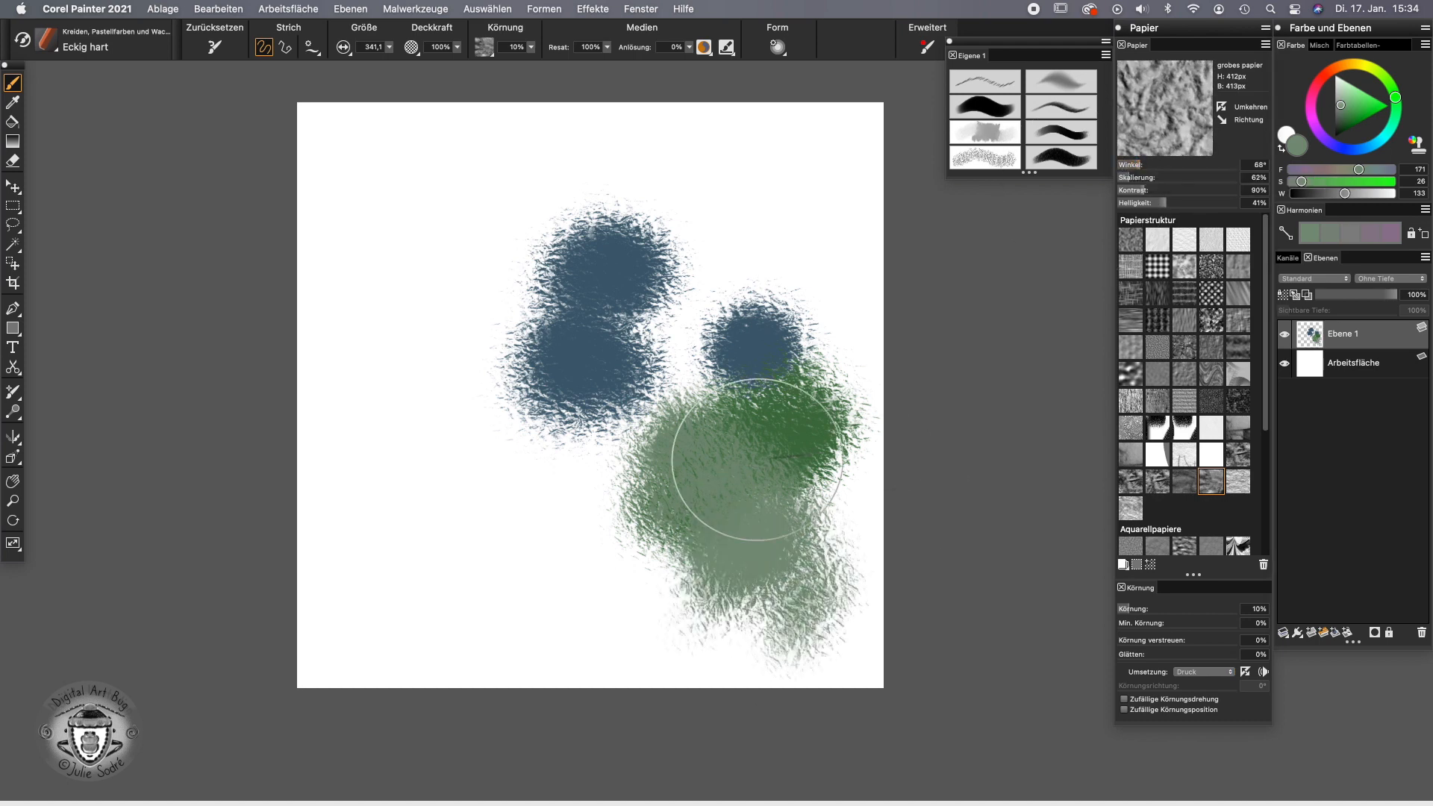